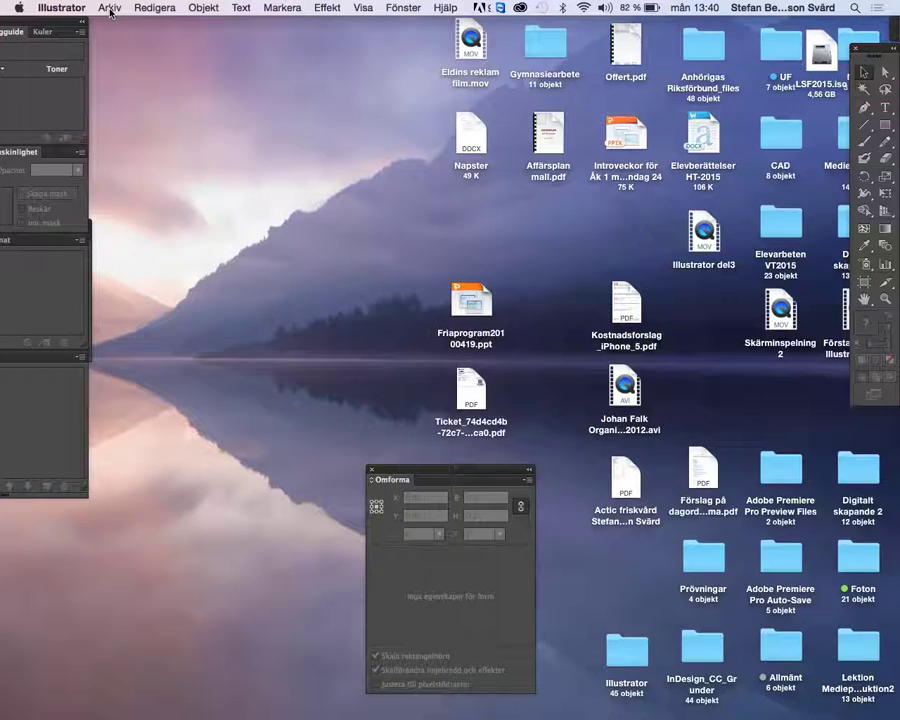
Create a new A4 millimetre document named 'Linjer och fyllningar'
{"action": "left_click", "coordinate": [110, 10]}
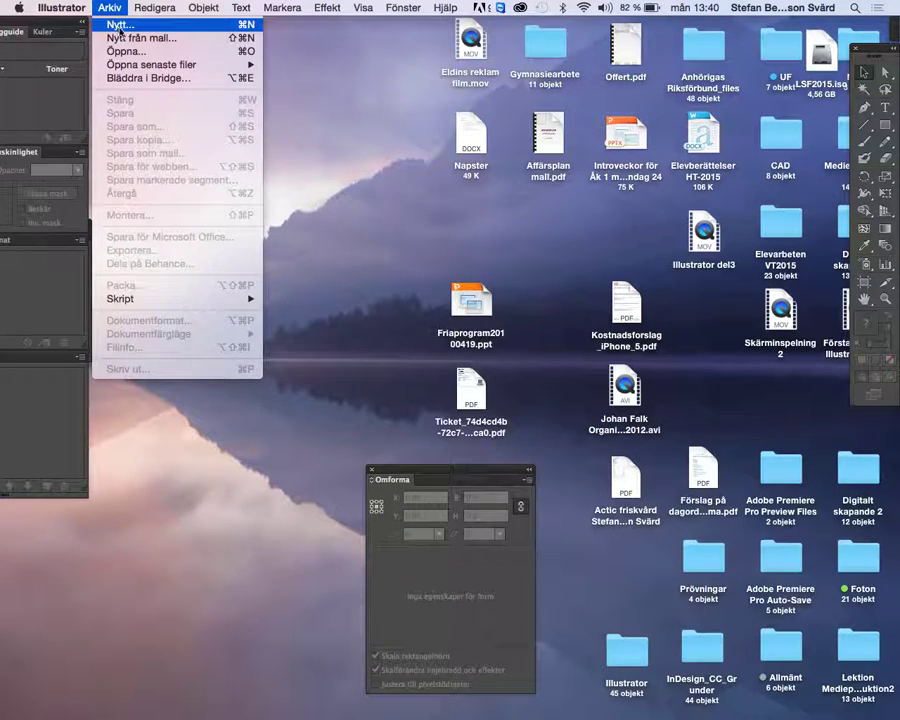
{"action": "left_click", "coordinate": [116, 26]}
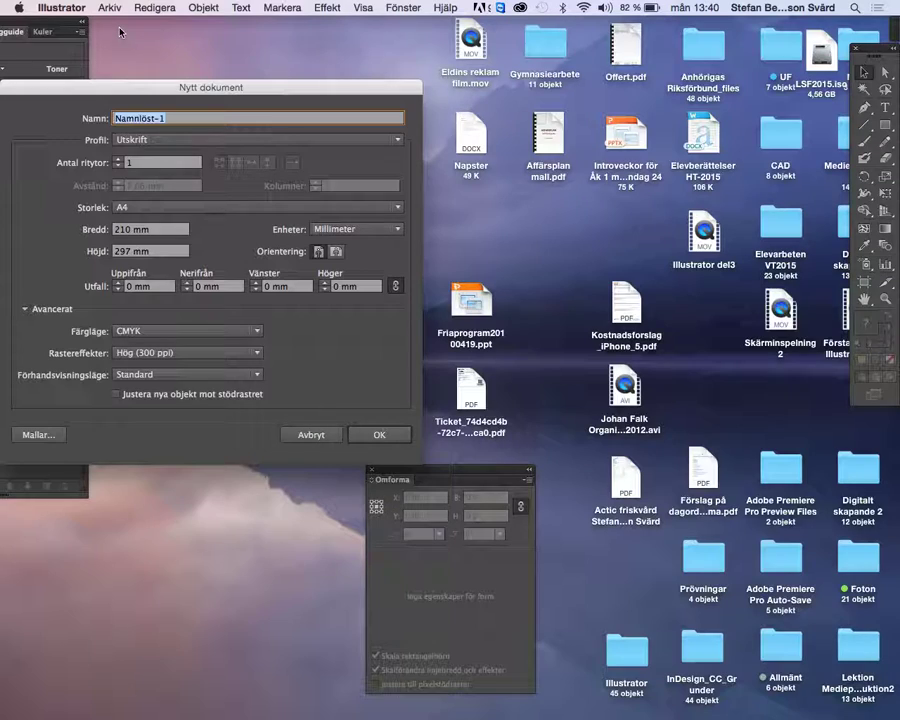
{"action": "type", "text": "Linjer"}
{"action": "type", "text": " och fyllning"}
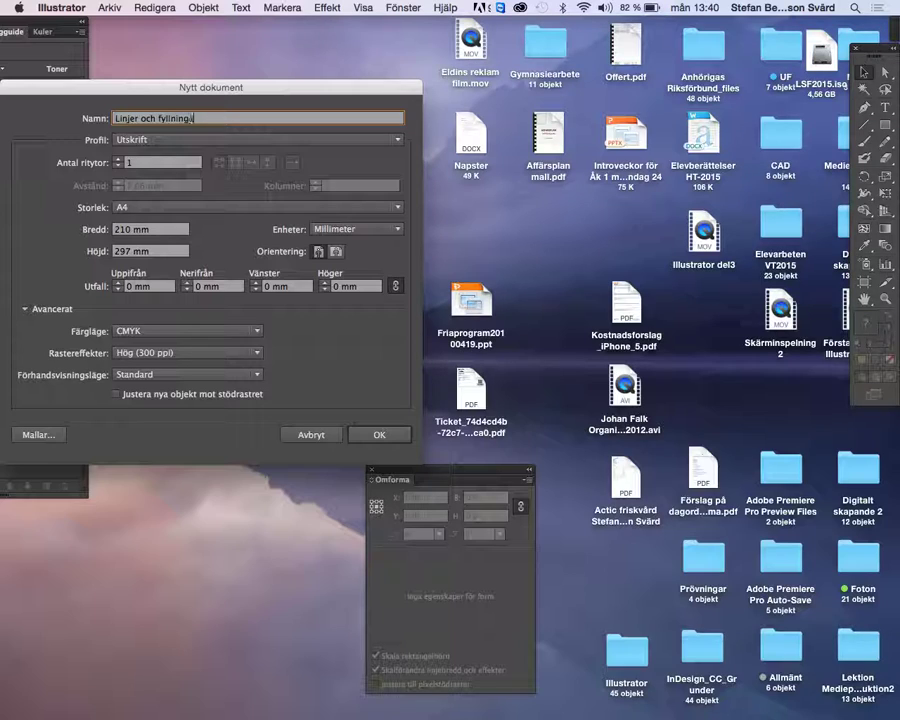
{"action": "type", "text": "ar"}
{"action": "left_click", "coordinate": [146, 167]}
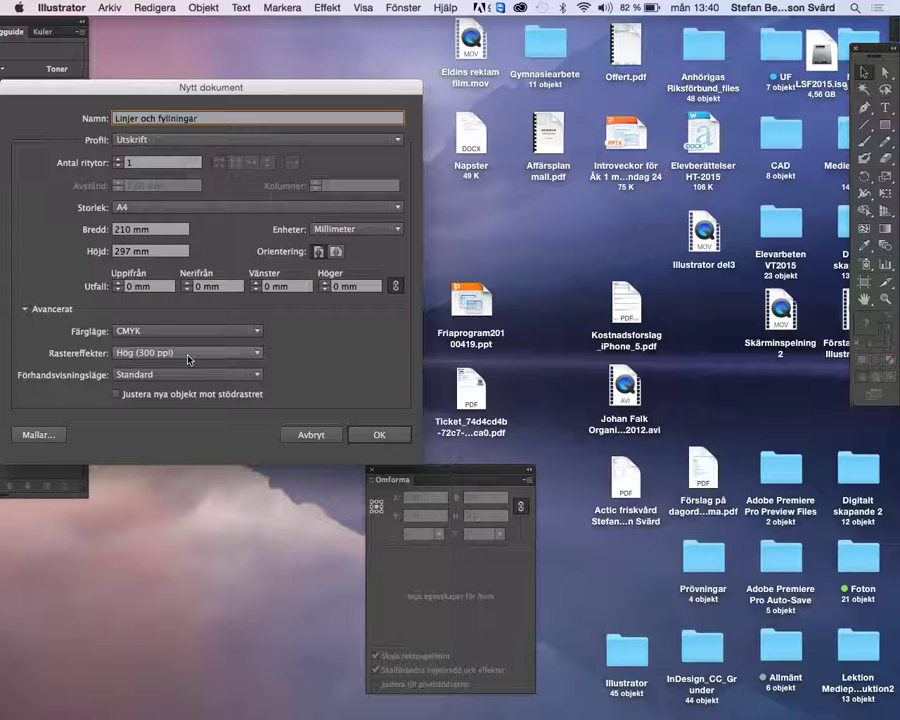
{"action": "left_click", "coordinate": [384, 441]}
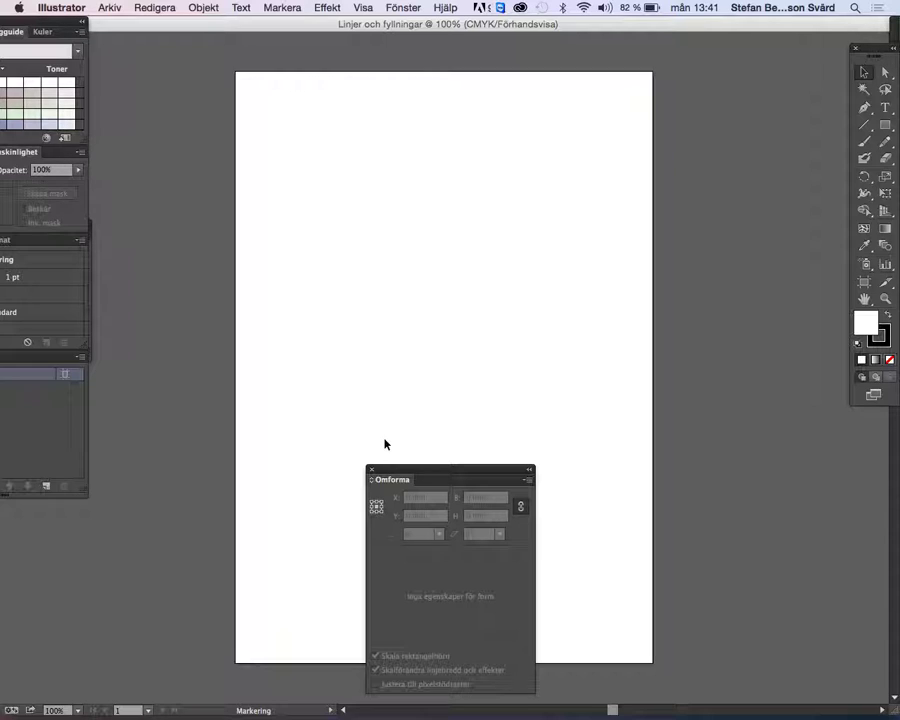
Switch to the Grundläggande workspace and float the colour and artboard panels left of the page
{"action": "mouse_move", "coordinate": [428, 473]}
{"action": "left_mouse_down"}
{"action": "mouse_move", "coordinate": [703, 470]}
{"action": "mouse_move", "coordinate": [783, 448]}
{"action": "mouse_move", "coordinate": [777, 458]}
{"action": "left_mouse_up"}
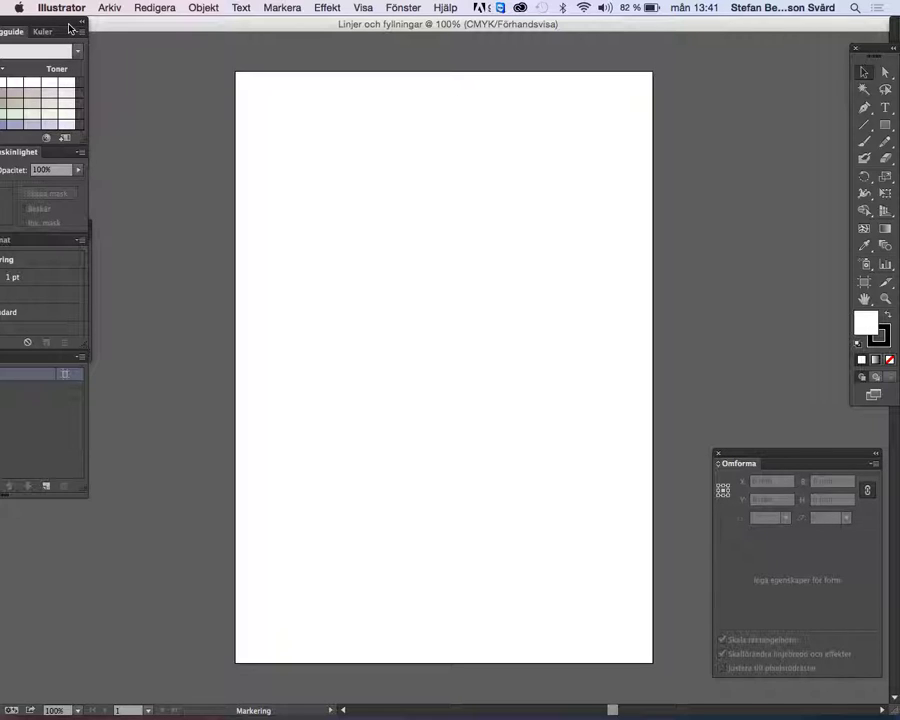
{"action": "left_click", "coordinate": [422, 9]}
{"action": "mouse_move", "coordinate": [416, 60]}
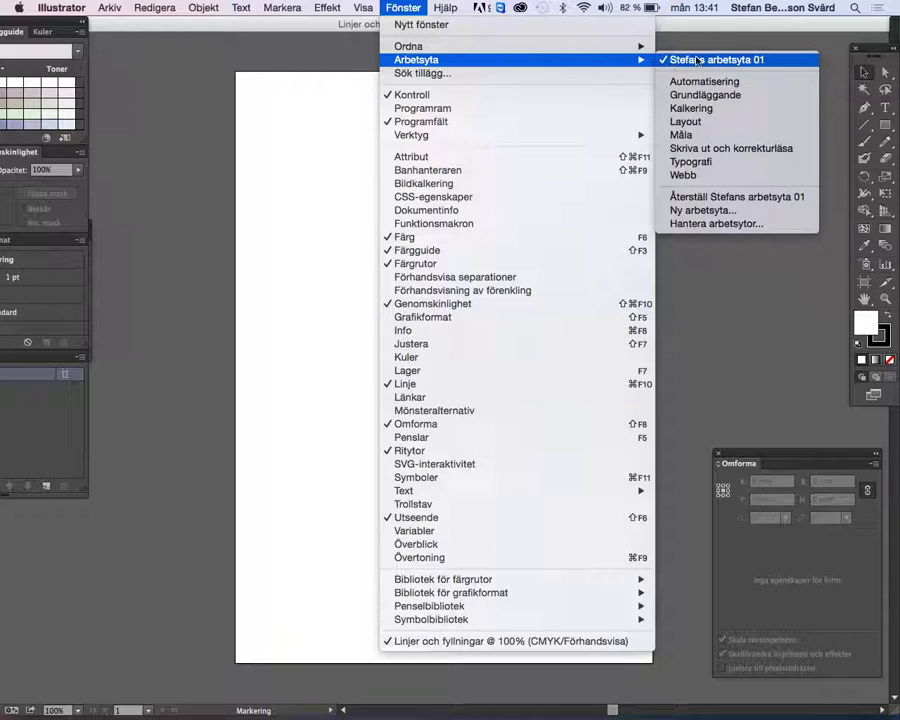
{"action": "left_click", "coordinate": [701, 95]}
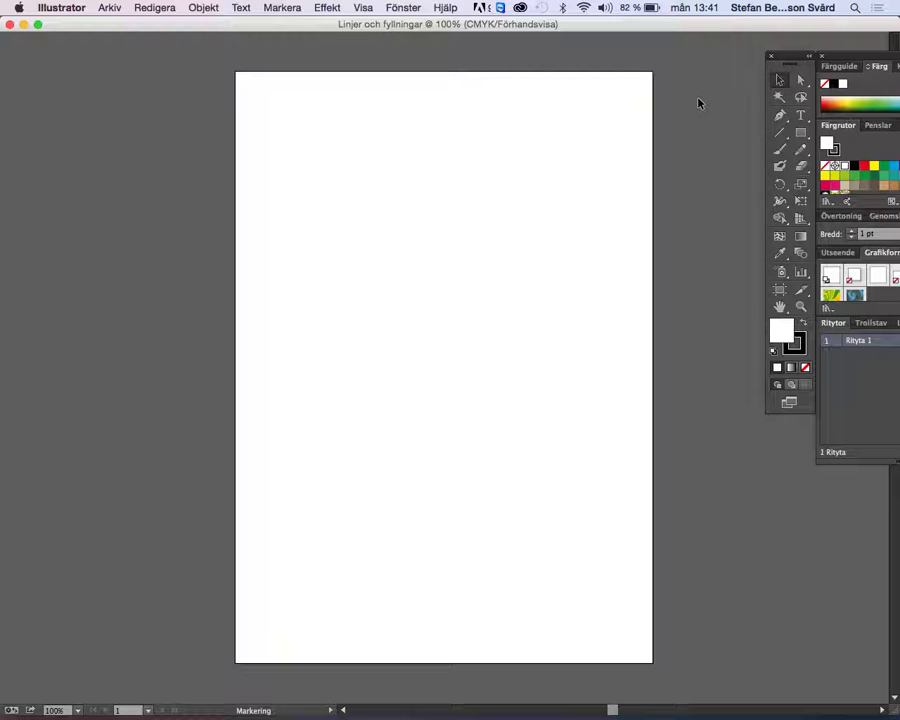
{"action": "key", "text": "F4"}
{"action": "key", "text": "Escape"}
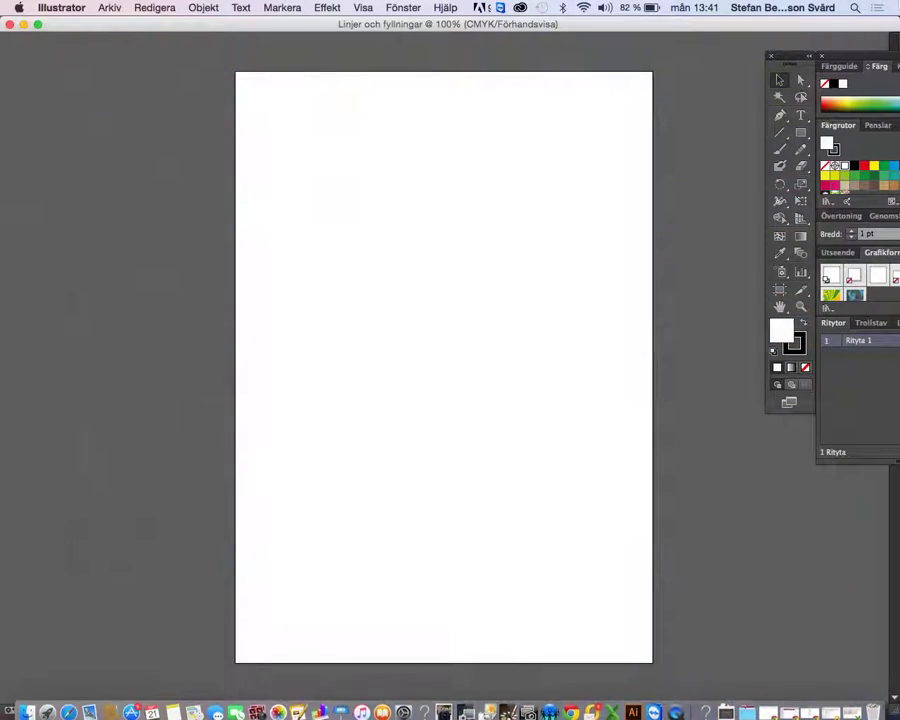
{"action": "mouse_move", "coordinate": [851, 57]}
{"action": "left_mouse_down"}
{"action": "mouse_move", "coordinate": [263, 84]}
{"action": "mouse_move", "coordinate": [60, 40]}
{"action": "left_mouse_up"}
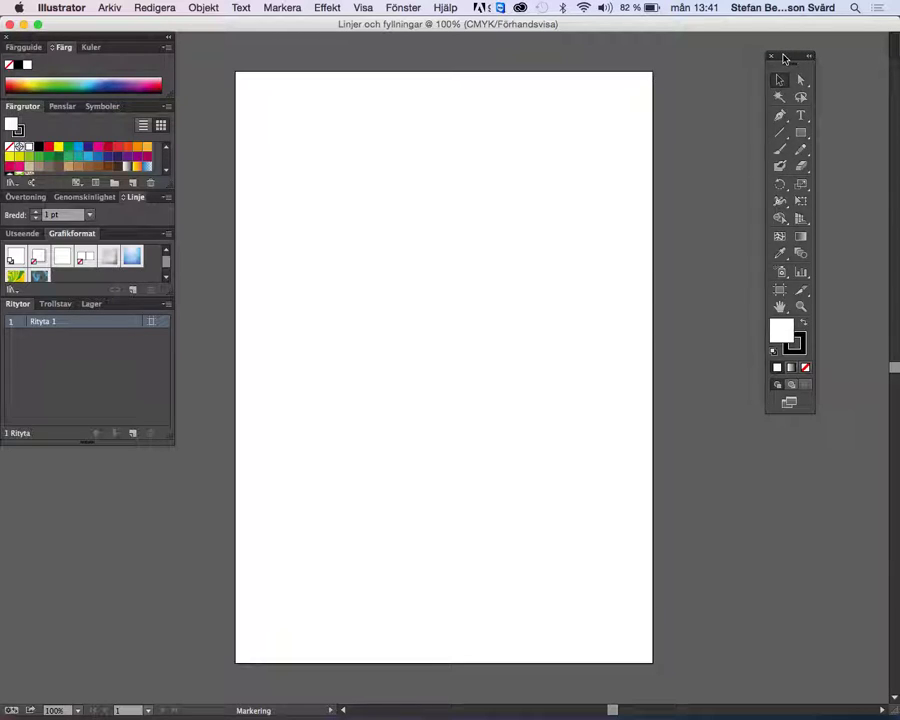
Move the Tools panel next to the Färg/Färgrutor group and choose the Selection tool
{"action": "left_click_drag", "start_coordinate": [783, 58], "coordinate": [194, 38]}
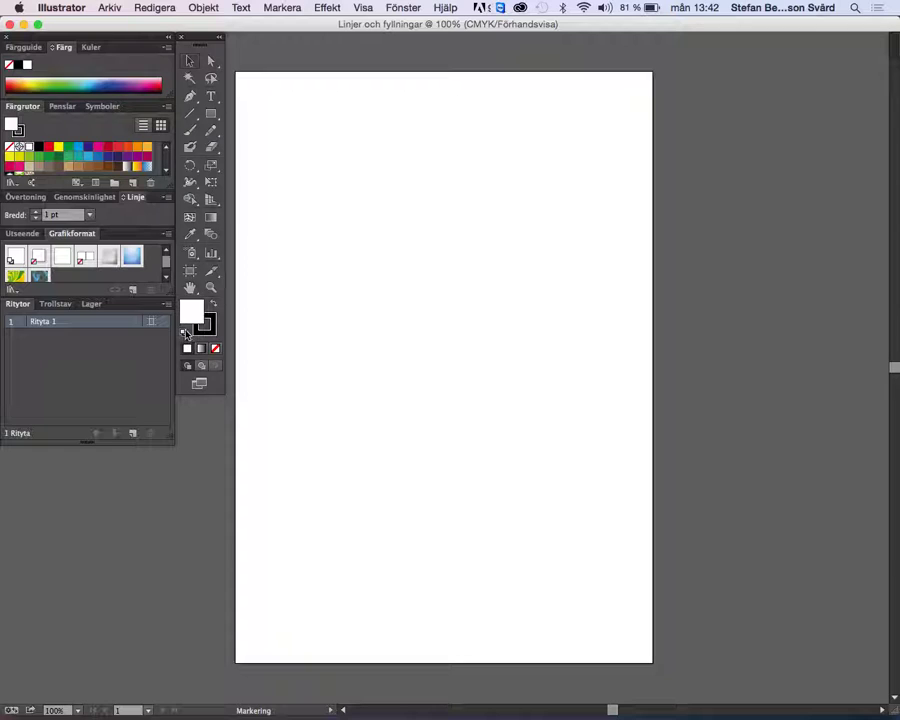
{"action": "key", "text": "v"}
{"action": "left_click", "coordinate": [183, 333]}
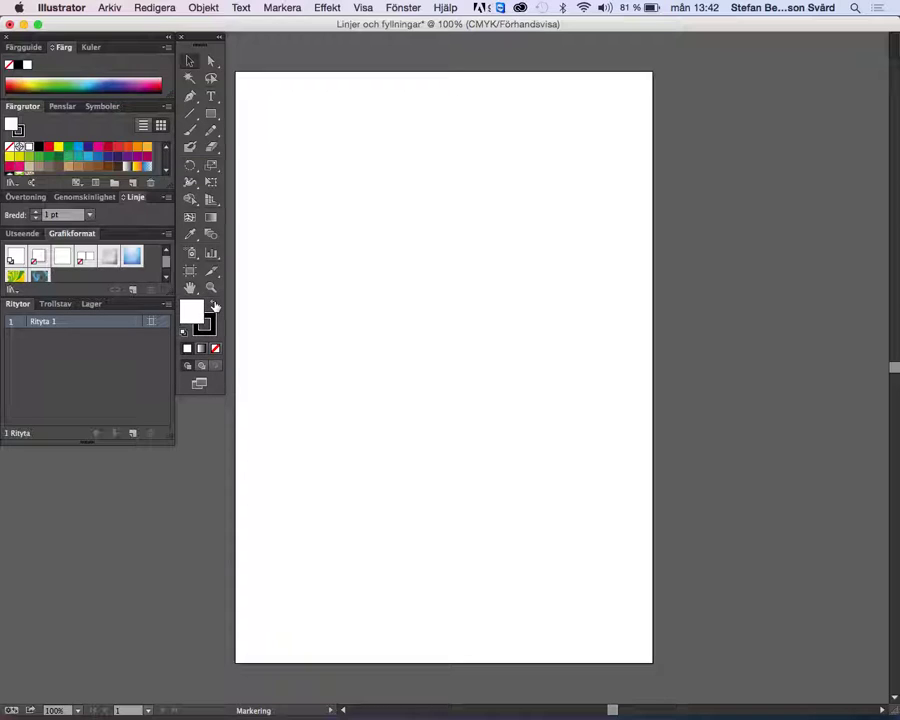
{"action": "left_click", "coordinate": [214, 305]}
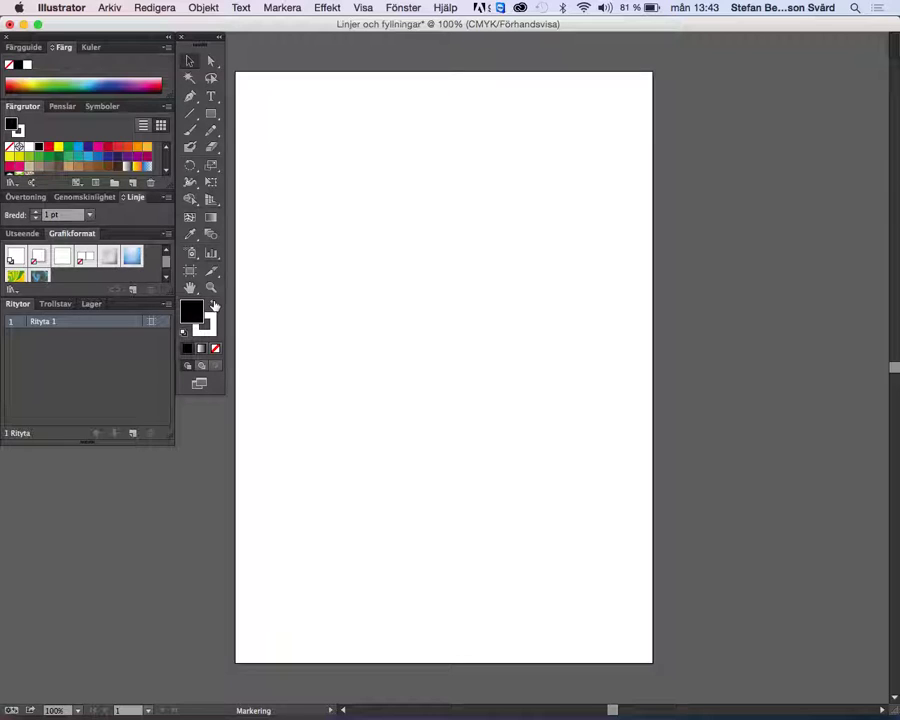
{"action": "left_click", "coordinate": [214, 305]}
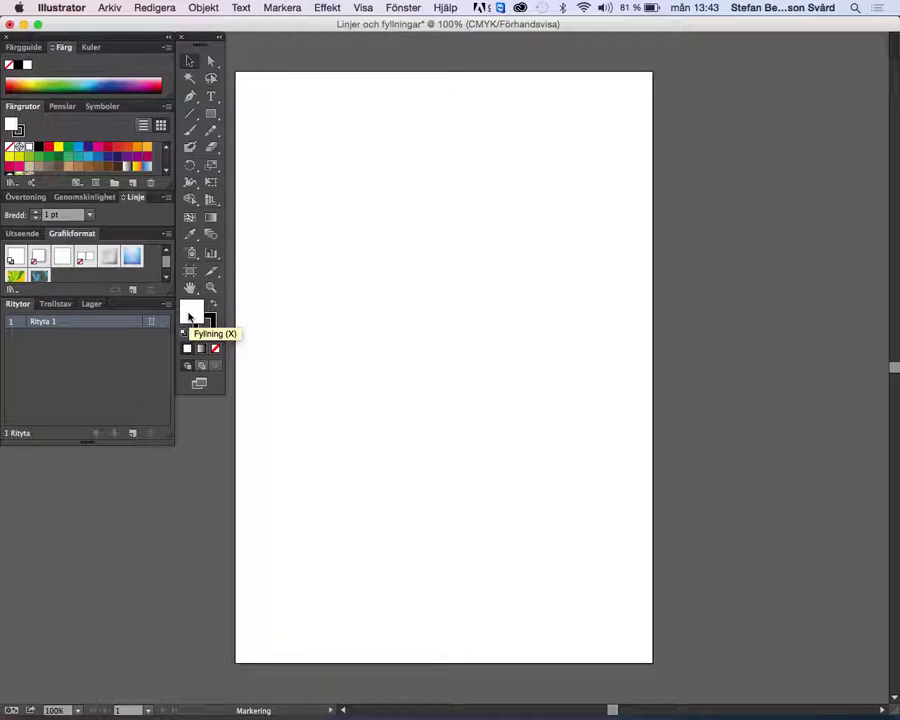
{"action": "double_click", "coordinate": [188, 317]}
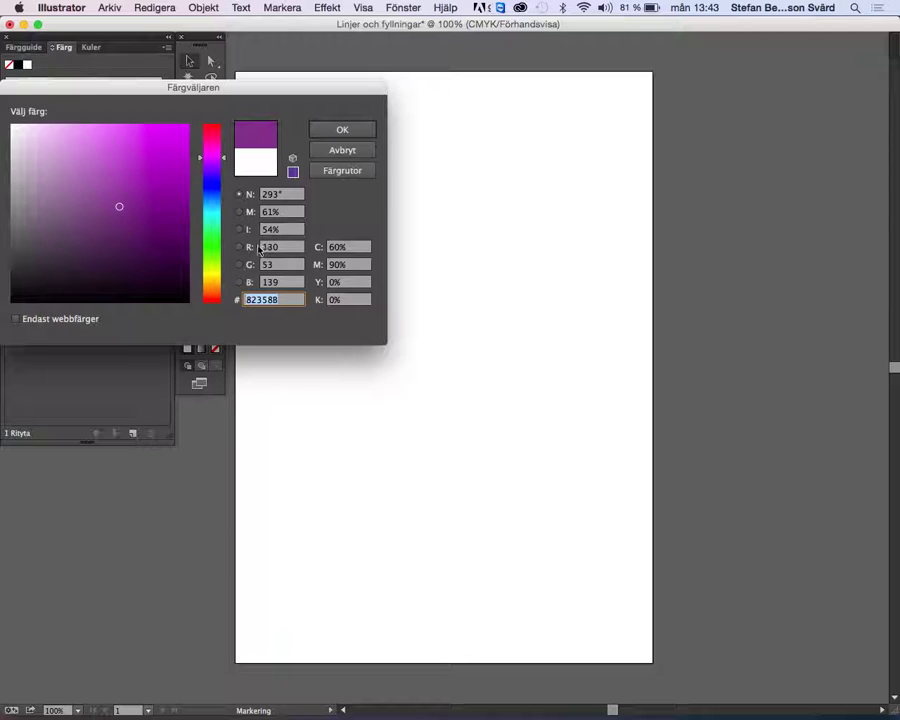
Pick a bright saturated green as the fill colour in the colour picker
{"action": "left_click", "coordinate": [217, 244]}
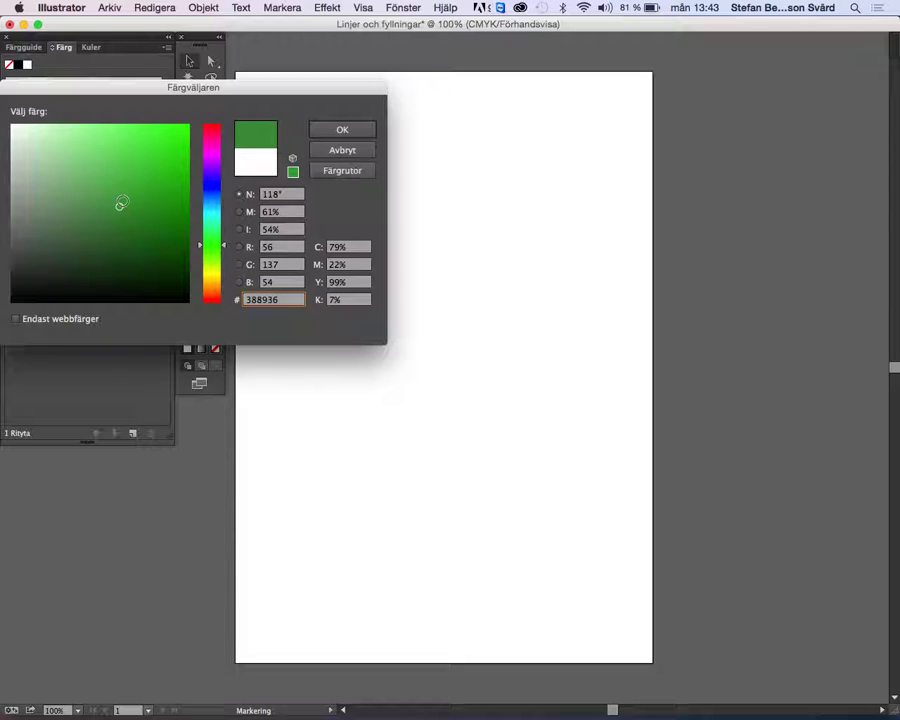
{"action": "left_click", "coordinate": [224, 250]}
{"action": "left_click_drag", "start_coordinate": [218, 237], "coordinate": [211, 145]}
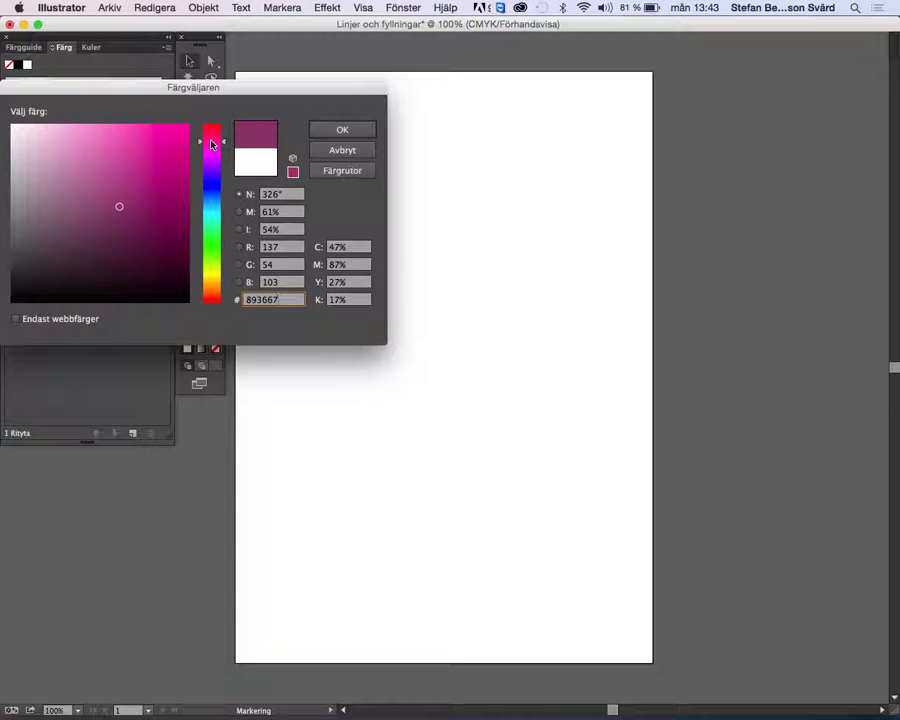
{"action": "left_click_drag", "start_coordinate": [222, 150], "coordinate": [227, 190]}
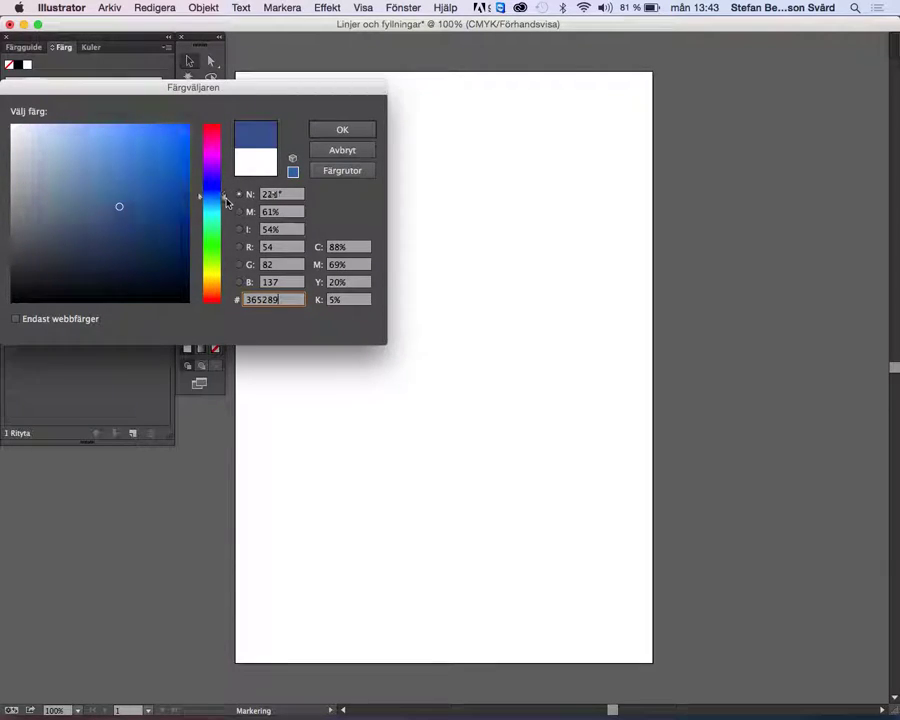
{"action": "left_click_drag", "start_coordinate": [227, 190], "coordinate": [211, 229]}
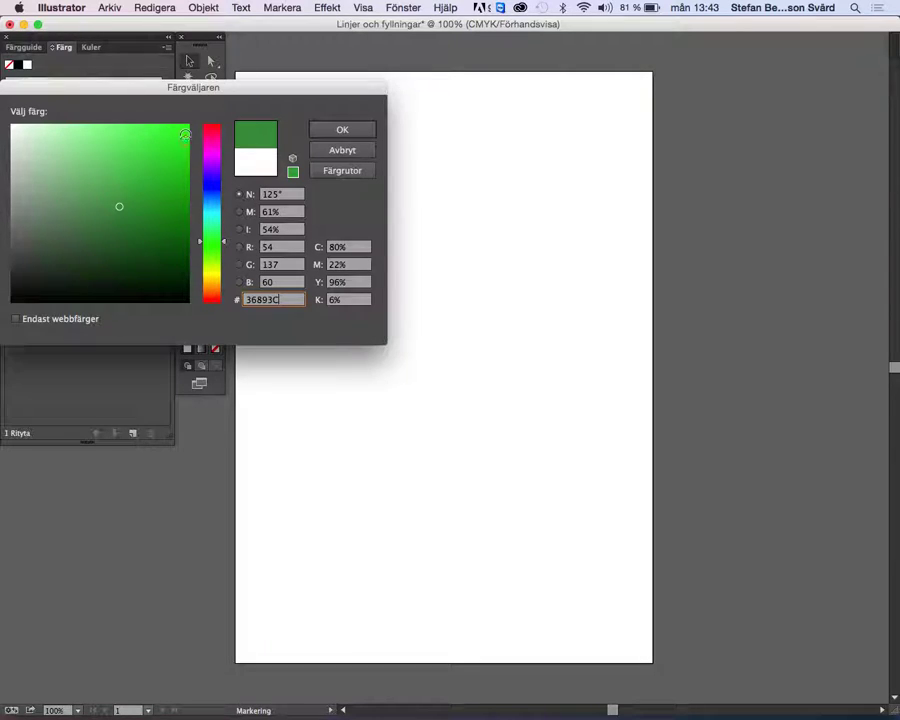
{"action": "left_click", "coordinate": [184, 147]}
{"action": "left_click", "coordinate": [334, 129]}
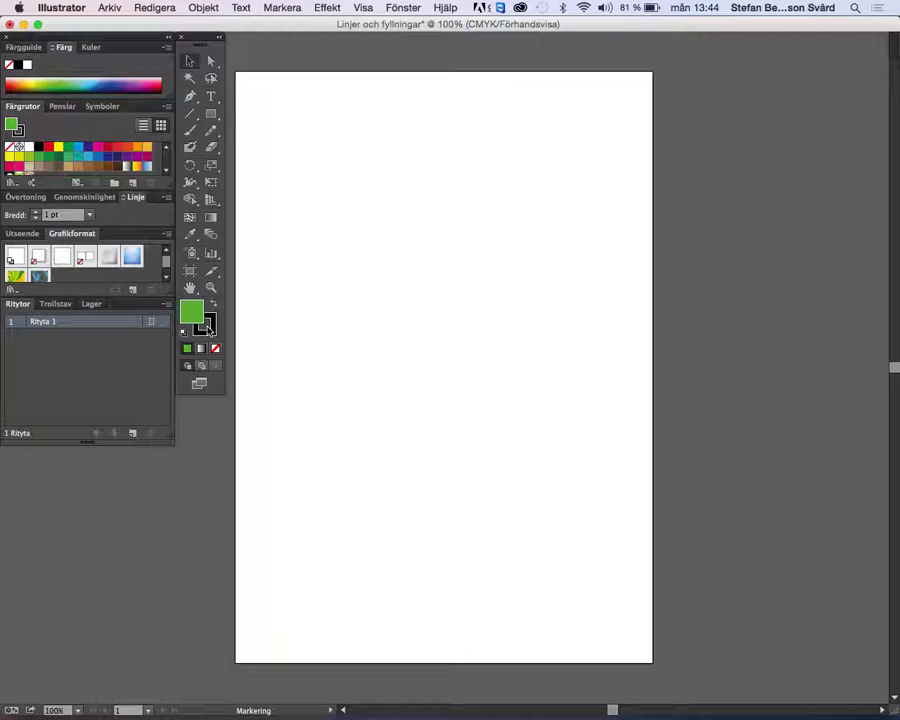
Open the stroke colour picker and cancel it, keeping the stroke black
{"action": "double_click", "coordinate": [206, 326]}
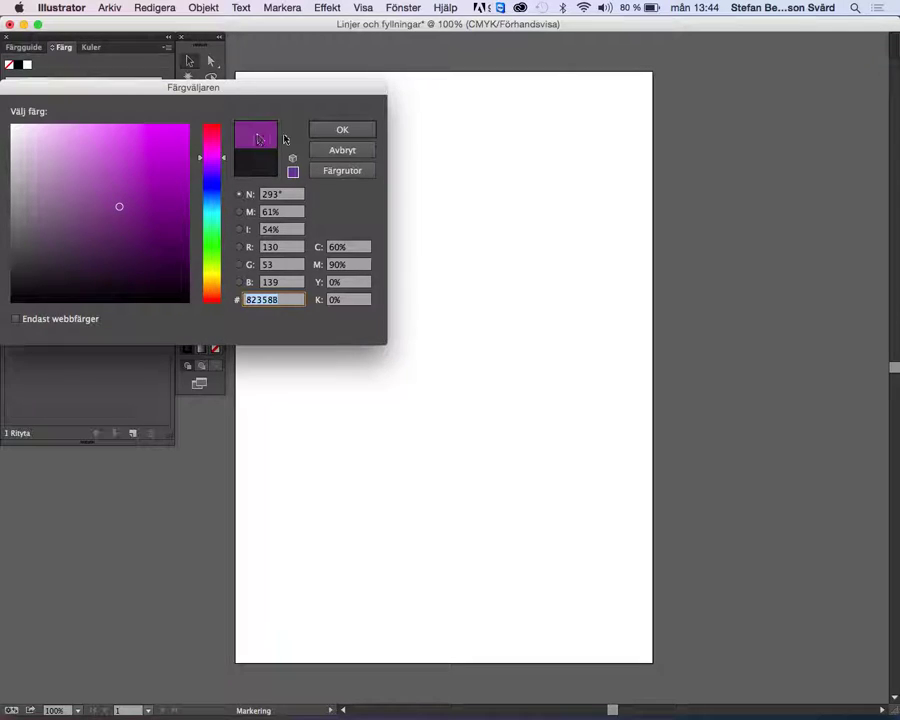
{"action": "left_click", "coordinate": [343, 134]}
{"action": "left_click", "coordinate": [351, 151]}
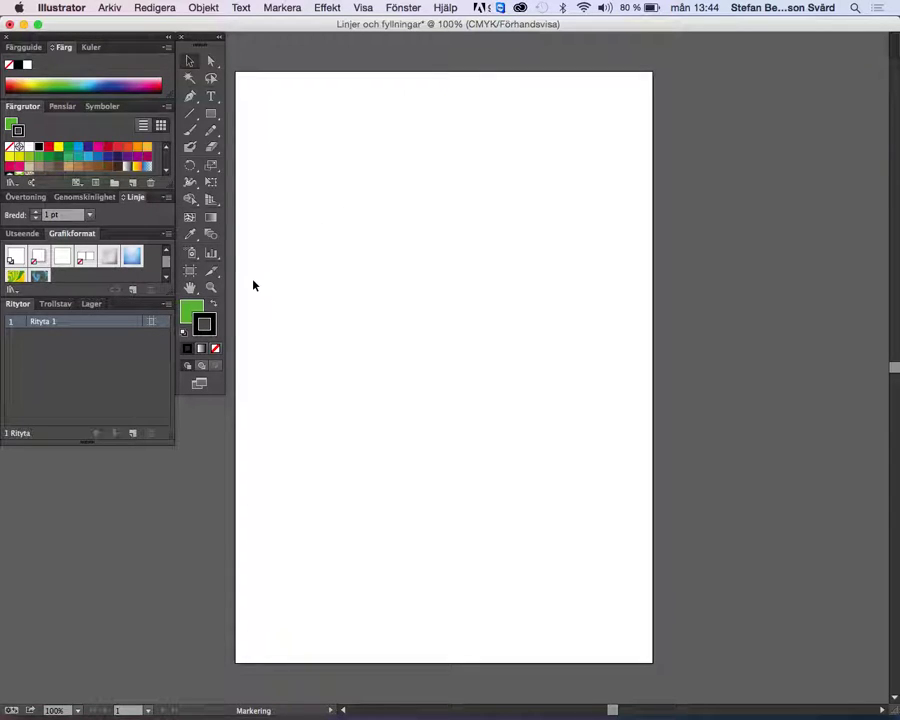
Draw a rectangle about 108.303 × 62.089 mm at the artboard's top-left
{"action": "left_click", "coordinate": [212, 115]}
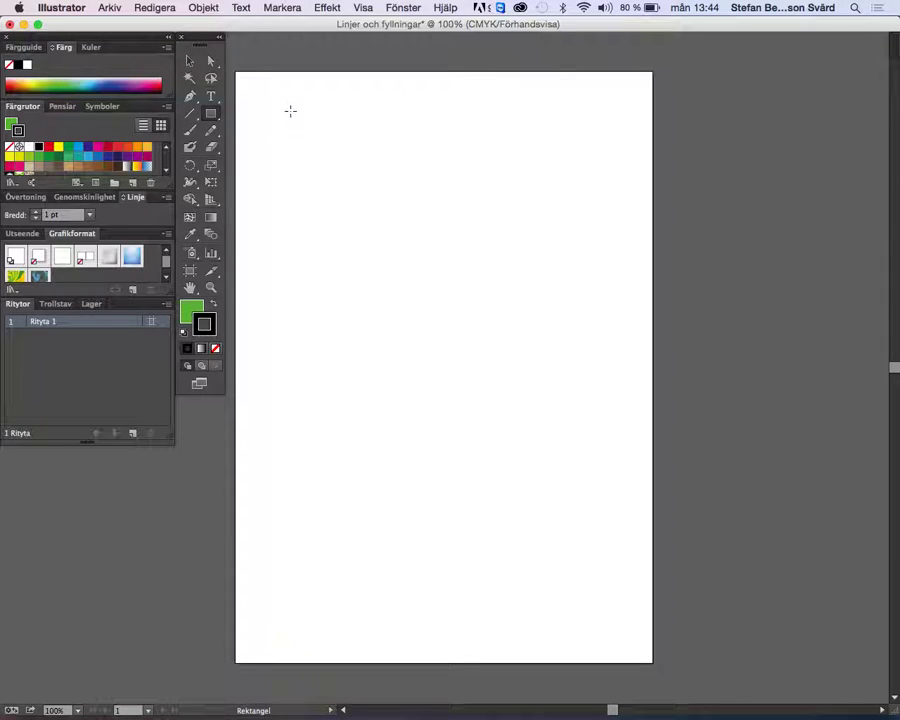
{"action": "left_click_drag", "start_coordinate": [289, 110], "coordinate": [422, 241]}
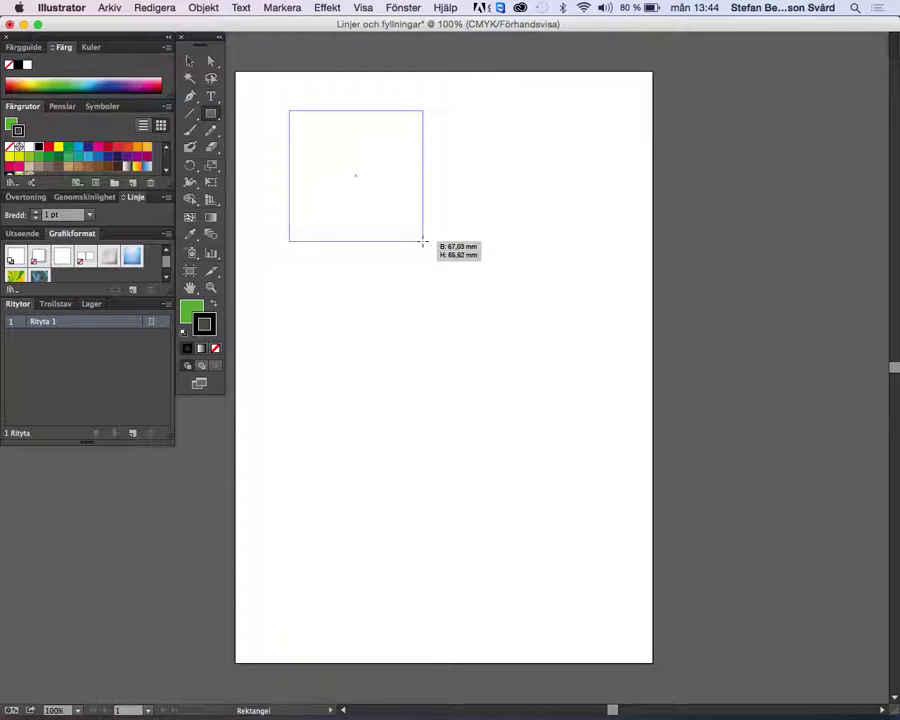
{"action": "left_click_drag", "start_coordinate": [422, 241], "coordinate": [505, 235]}
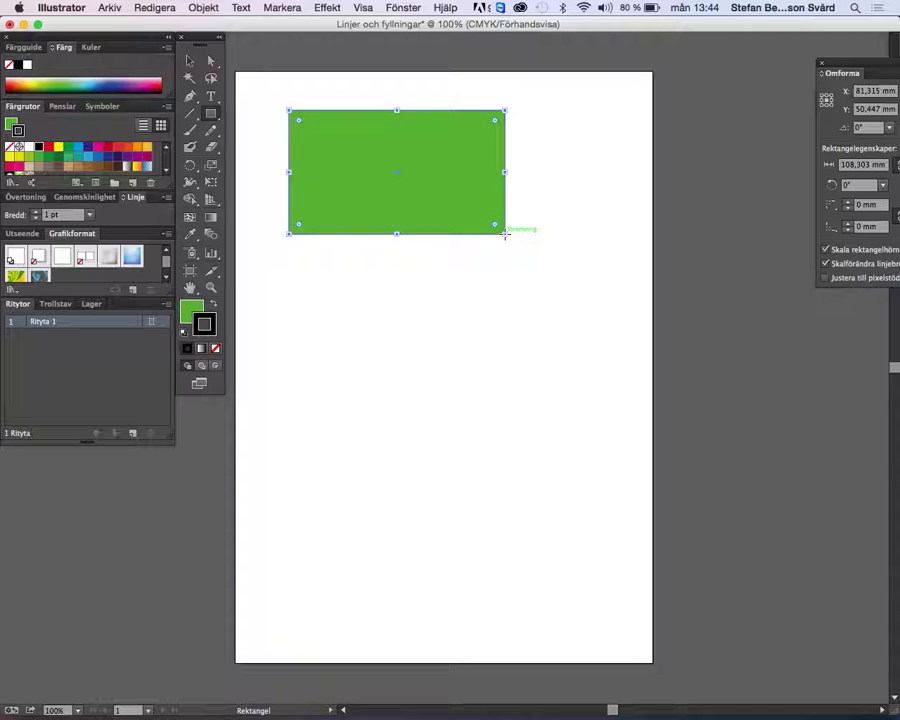
{"action": "left_click_drag", "start_coordinate": [843, 64], "coordinate": [715, 58]}
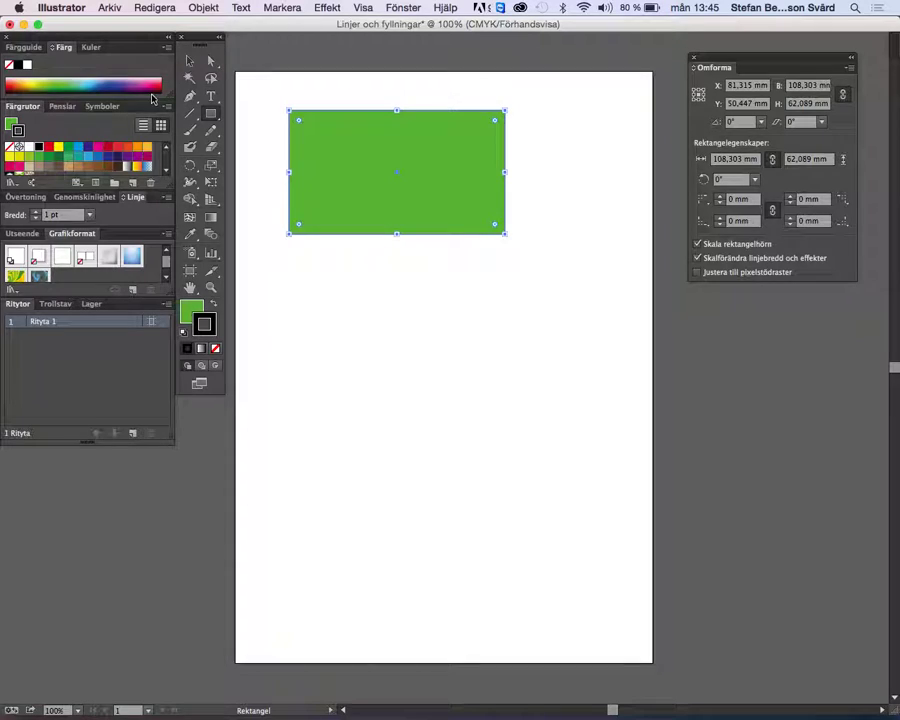
{"action": "left_click", "coordinate": [191, 63]}
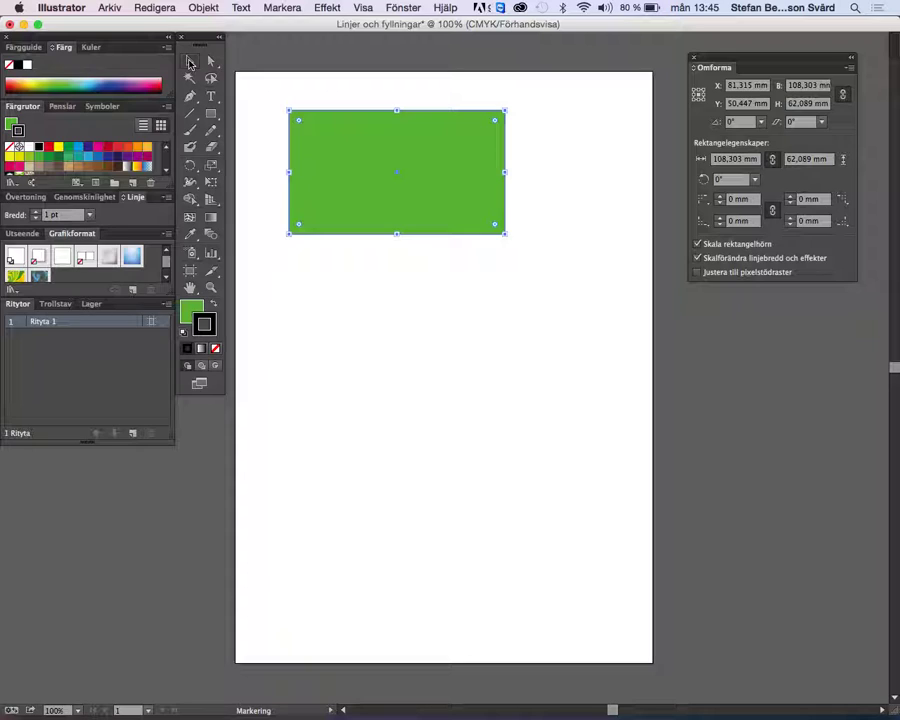
Select the rectangle and swap fill and stroke, giving a black fill and green 1 pt outline
{"action": "left_click", "coordinate": [267, 111]}
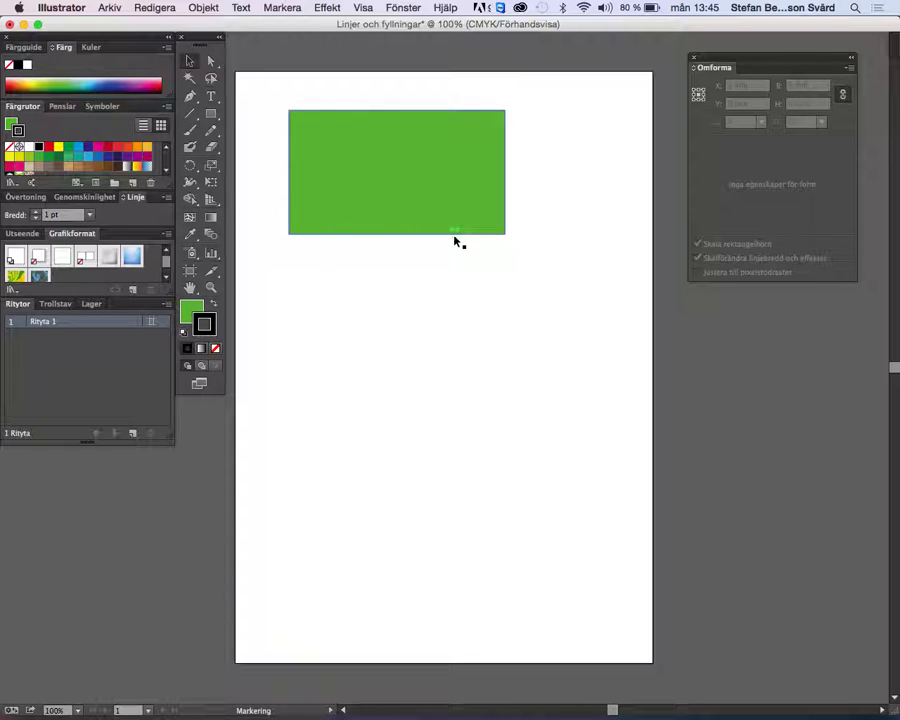
{"action": "left_click", "coordinate": [397, 148]}
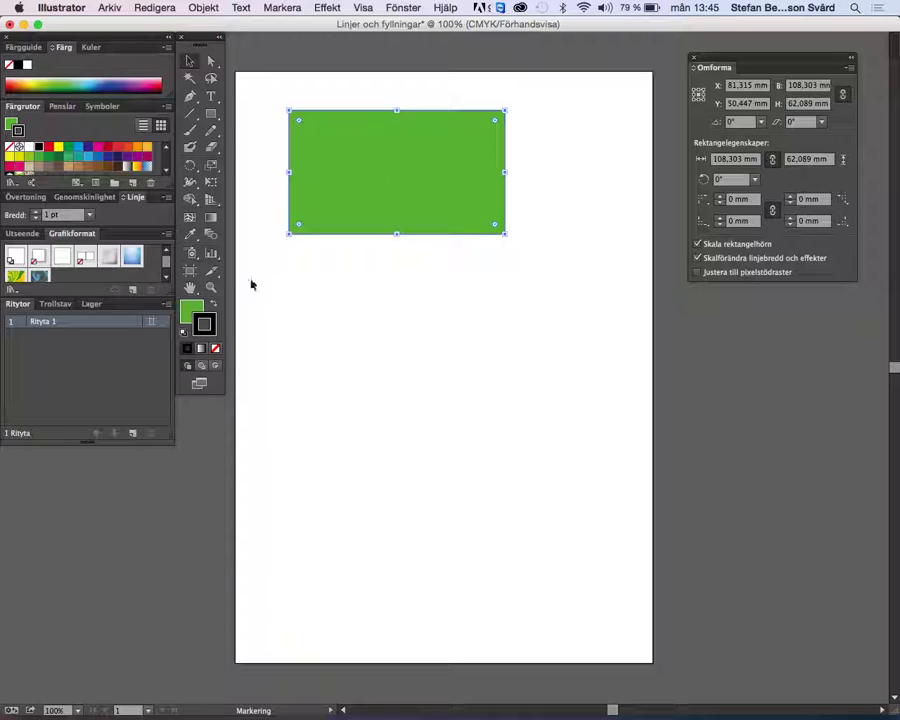
{"action": "left_click", "coordinate": [213, 307]}
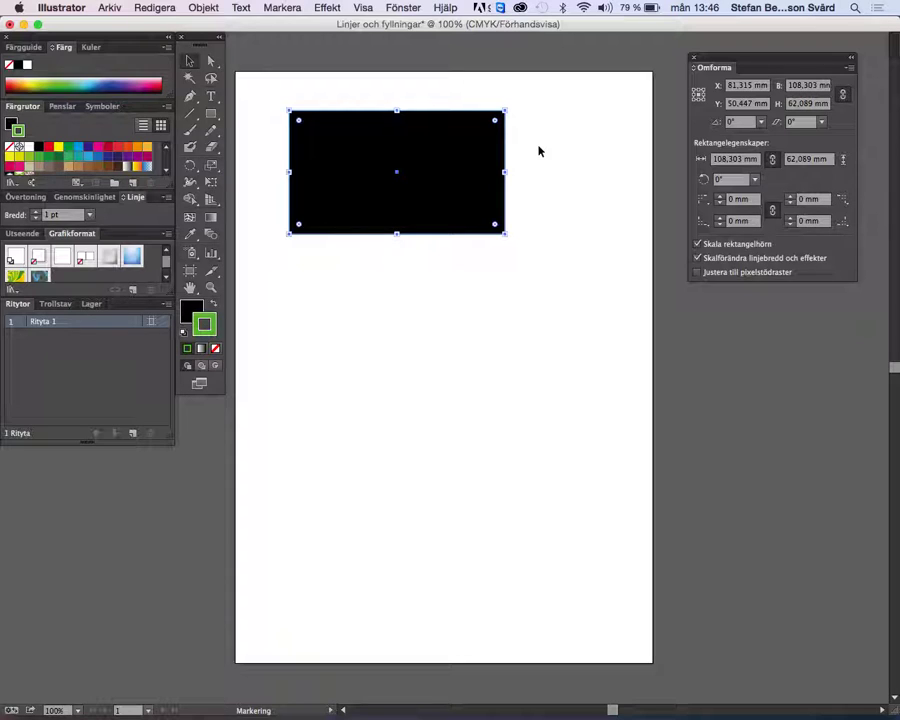
Open the Utseende (Appearance) panel from the Fönster menu
{"action": "left_click", "coordinate": [366, 9]}
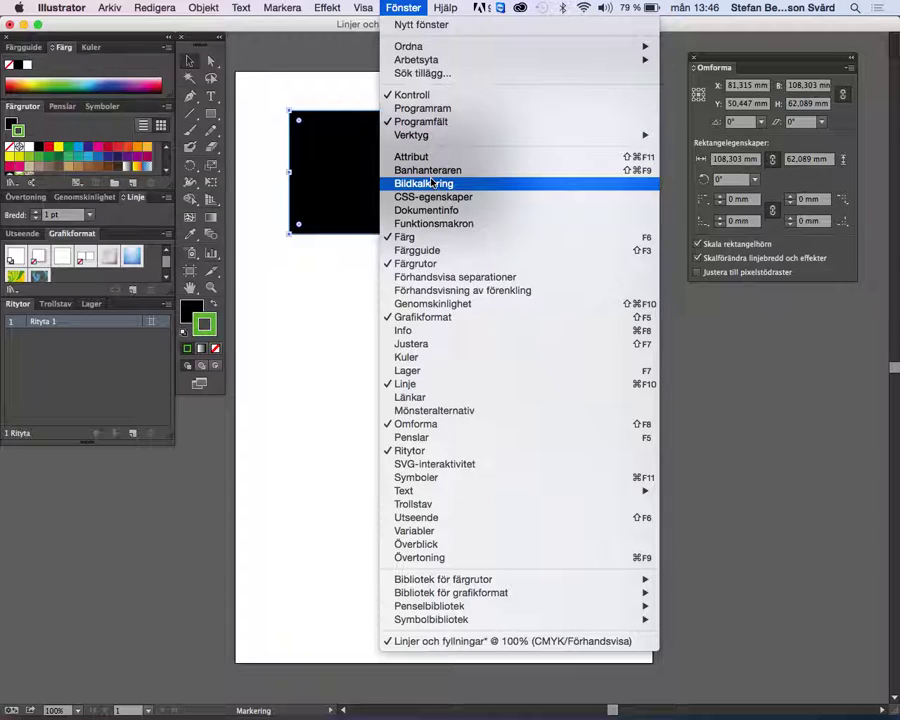
{"action": "left_click", "coordinate": [435, 517]}
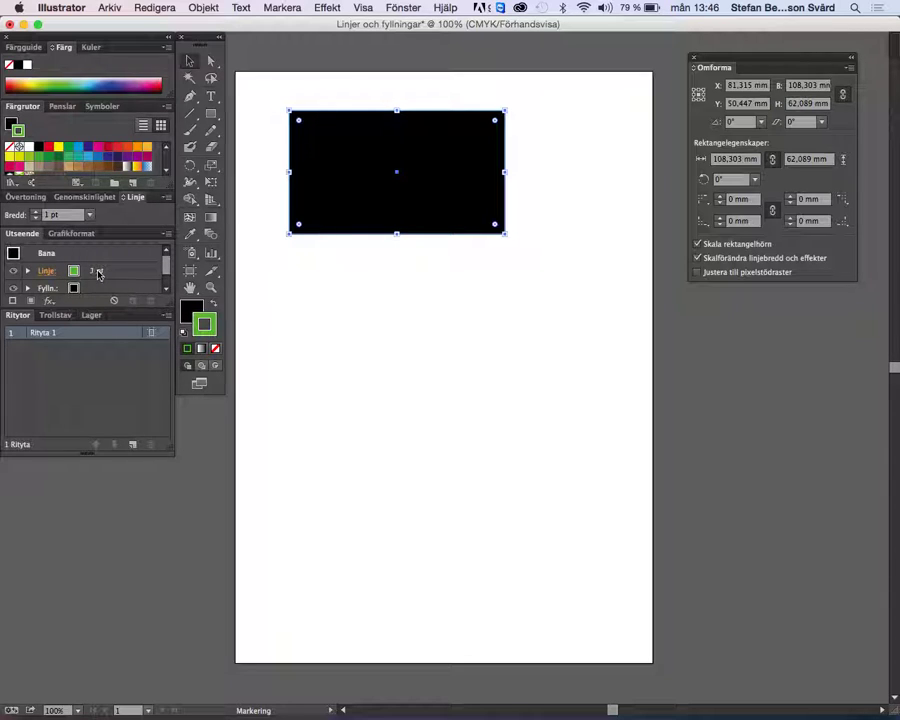
Expand the Linje entry in the Appearance panel and step the stroke weight upward
{"action": "left_click", "coordinate": [28, 272]}
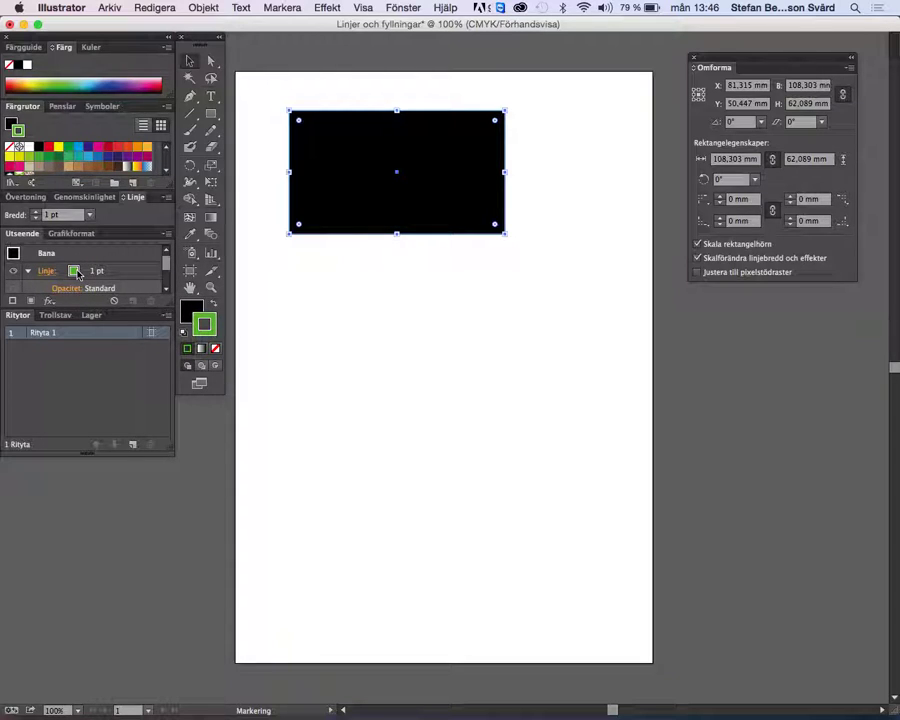
{"action": "left_click_drag", "start_coordinate": [170, 303], "coordinate": [163, 384]}
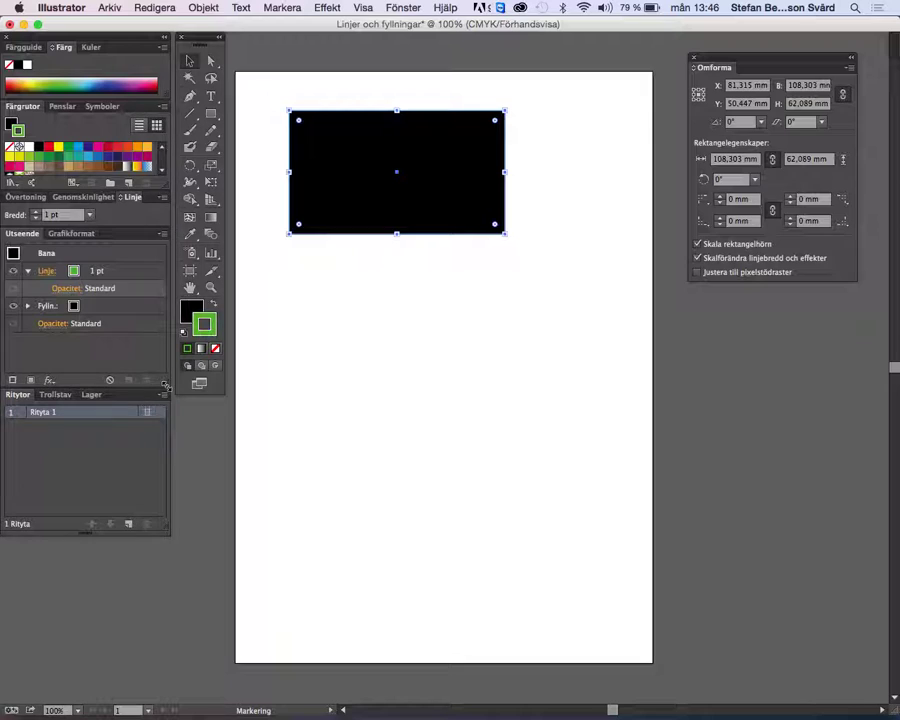
{"action": "left_click", "coordinate": [98, 272]}
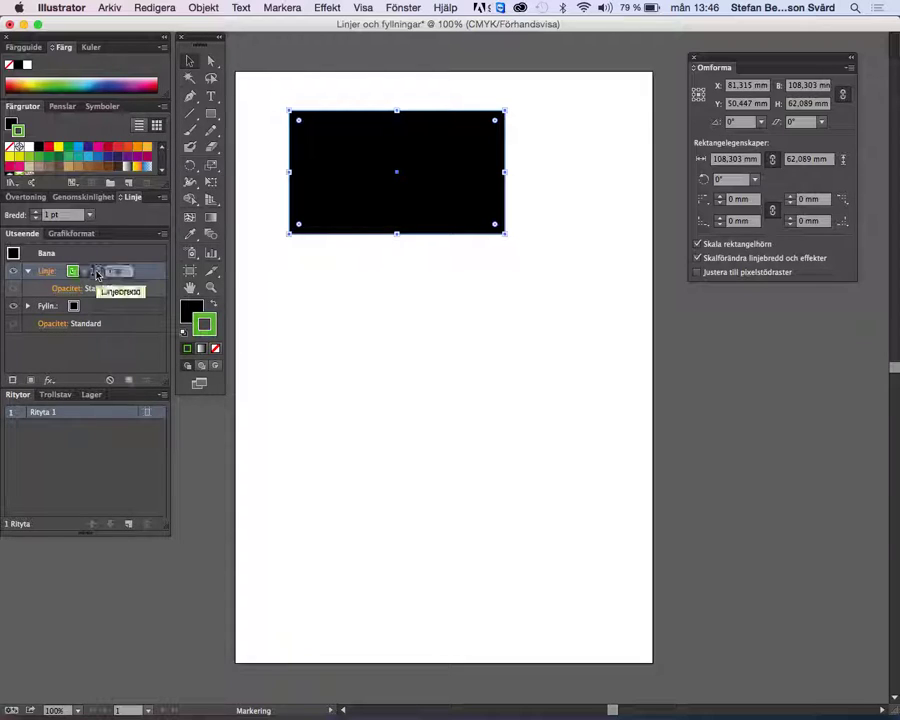
{"action": "left_click", "coordinate": [98, 270]}
{"action": "left_click", "coordinate": [98, 270]}
{"action": "left_click", "coordinate": [98, 270]}
{"action": "left_click", "coordinate": [98, 270]}
{"action": "left_click", "coordinate": [98, 270]}
{"action": "left_click", "coordinate": [98, 270]}
{"action": "left_click", "coordinate": [98, 270]}
{"action": "left_click", "coordinate": [98, 270]}
{"action": "left_click", "coordinate": [98, 270]}
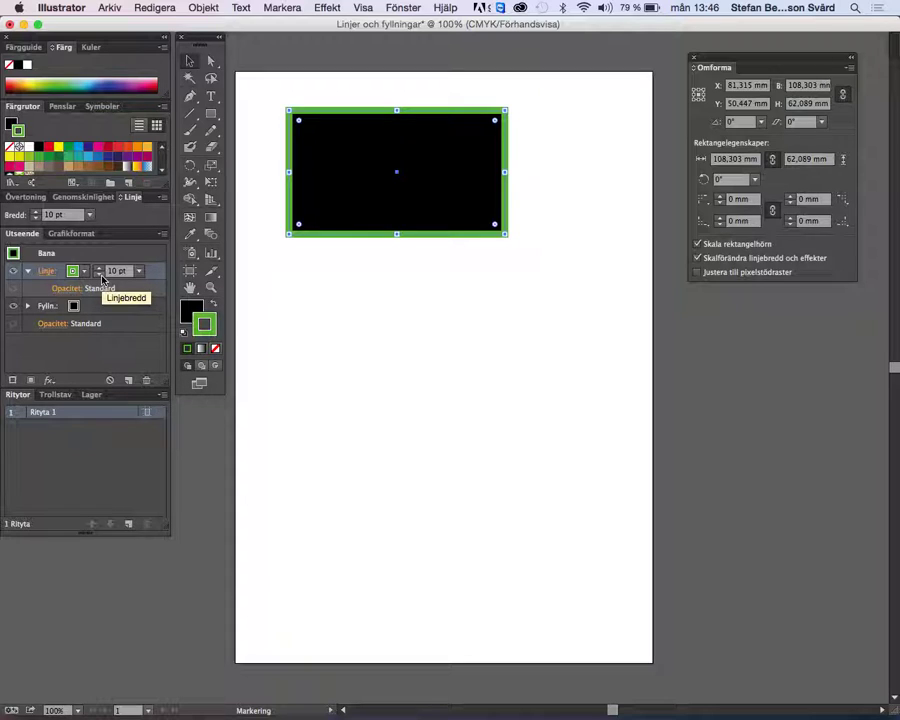
Enter 16 pt as the stroke weight, then deselect the rectangle
{"action": "left_click", "coordinate": [113, 271]}
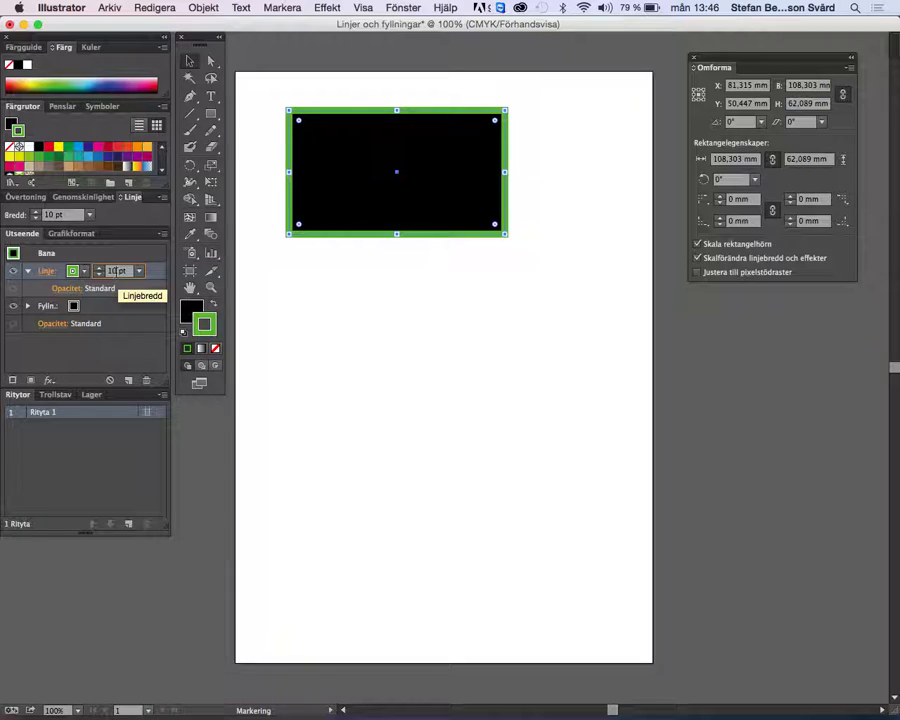
{"action": "type", "text": "6"}
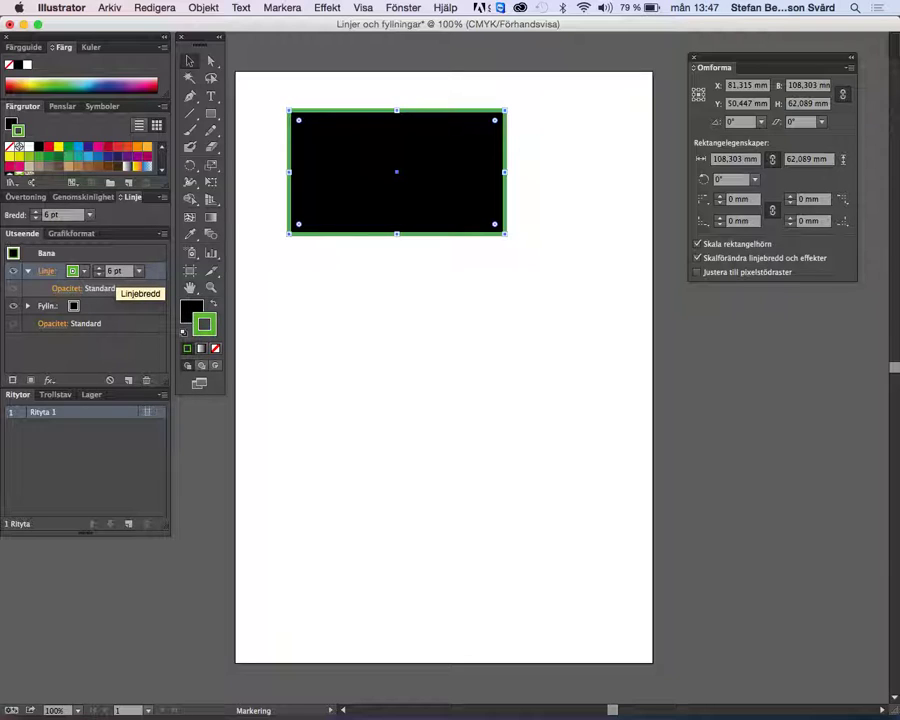
{"action": "left_click", "coordinate": [106, 271]}
{"action": "type", "text": "15"}
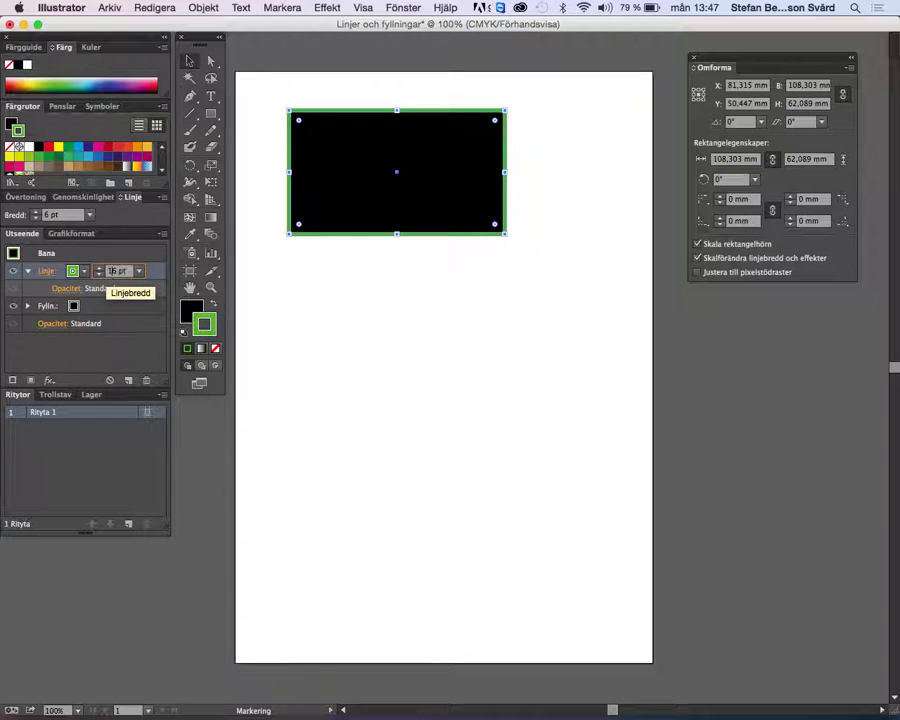
{"action": "key", "text": "Return"}
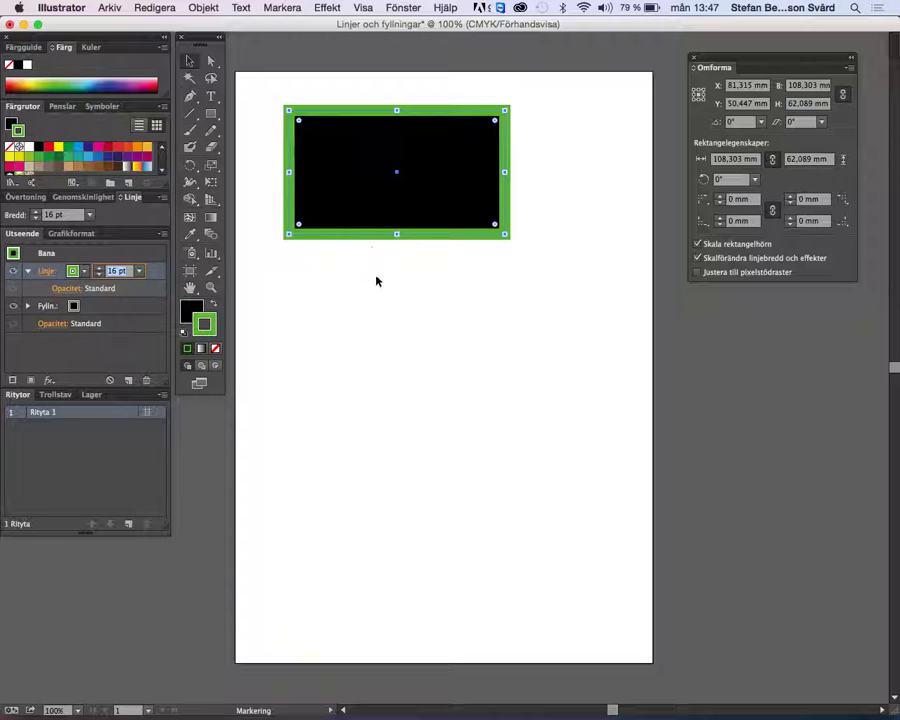
{"action": "left_click", "coordinate": [376, 286]}
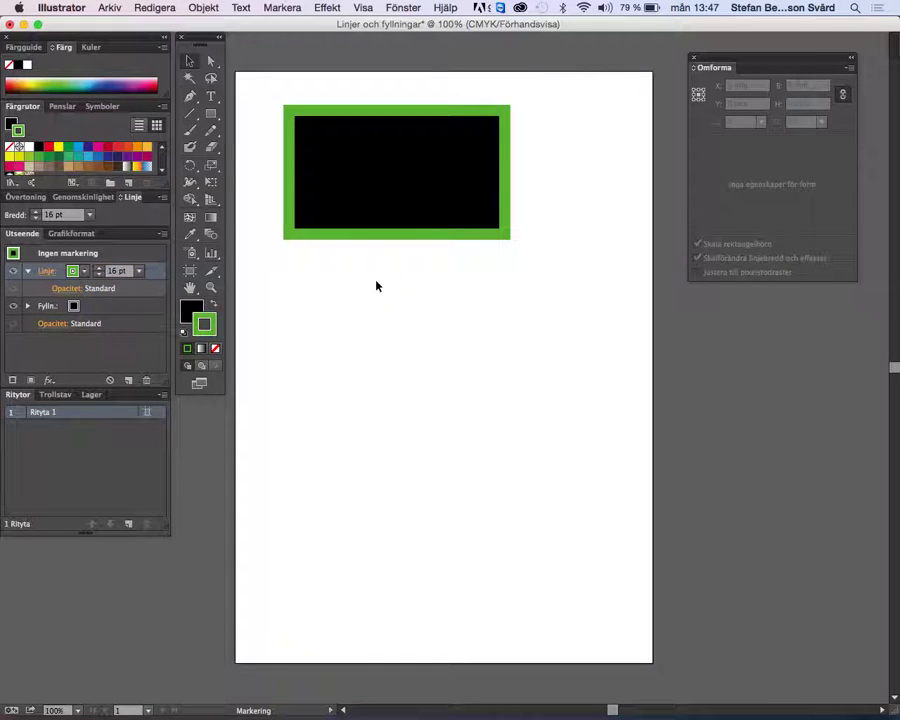
Draw an ellipse about 97.014 × 41.628 mm below the rectangle with the Ellipse tool
{"action": "left_click", "coordinate": [217, 118]}
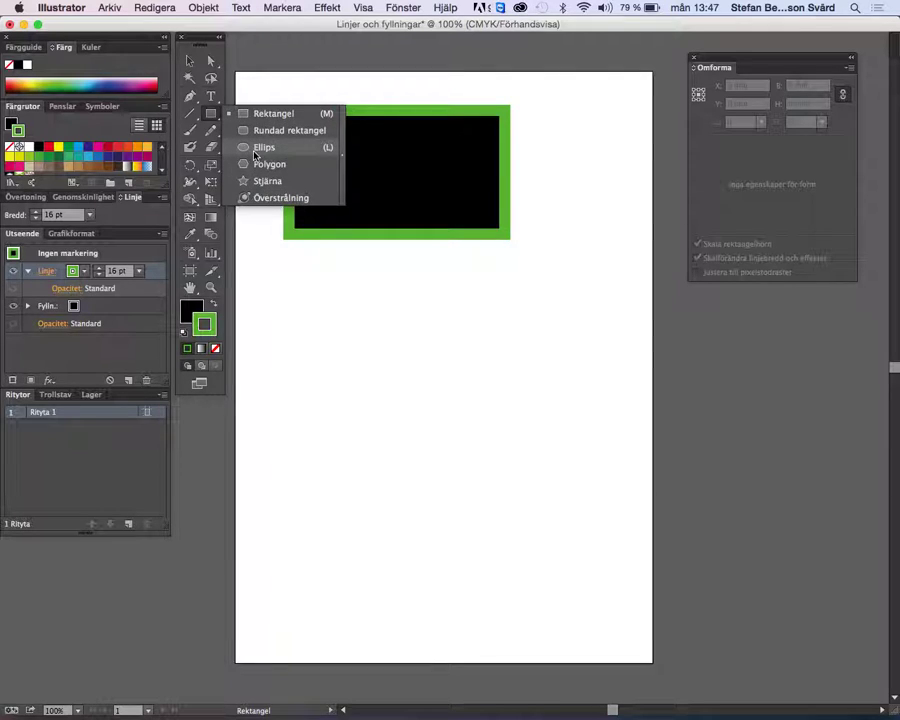
{"action": "left_click", "coordinate": [252, 150]}
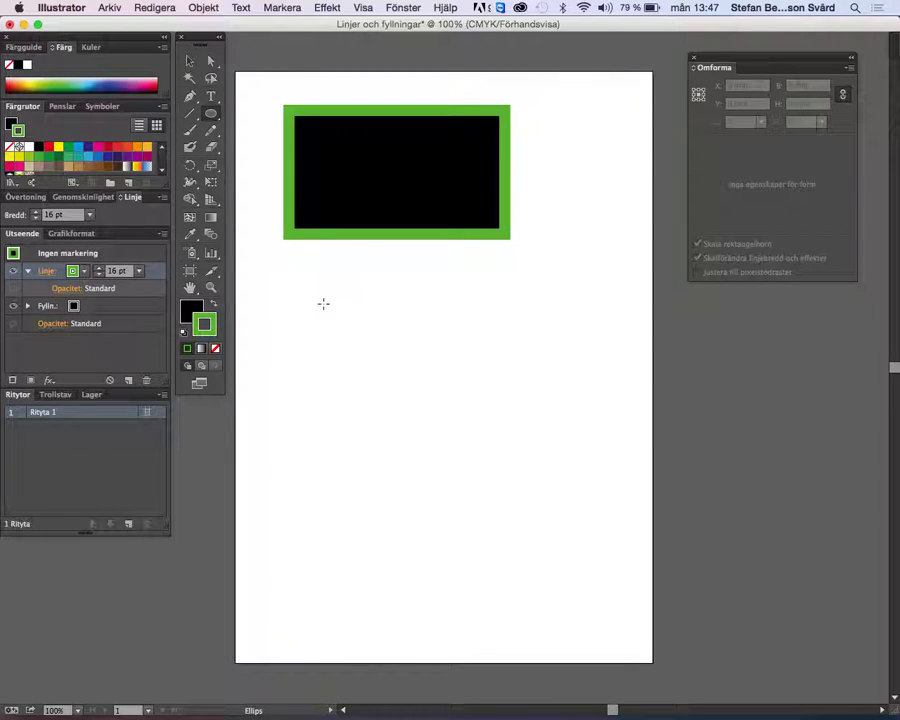
{"action": "left_click_drag", "start_coordinate": [298, 313], "coordinate": [492, 397]}
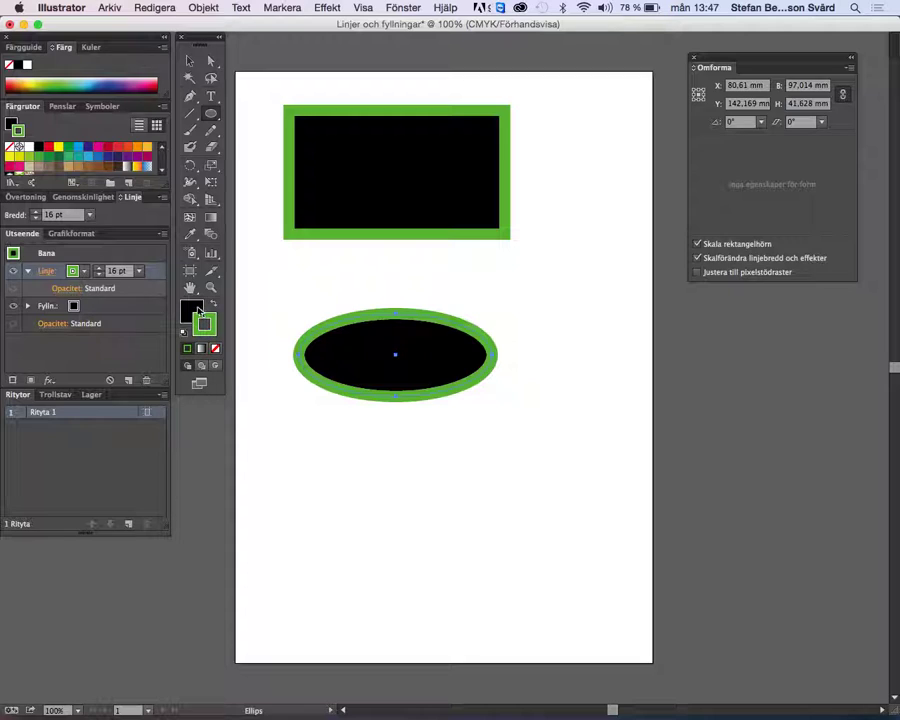
{"action": "left_click", "coordinate": [189, 313]}
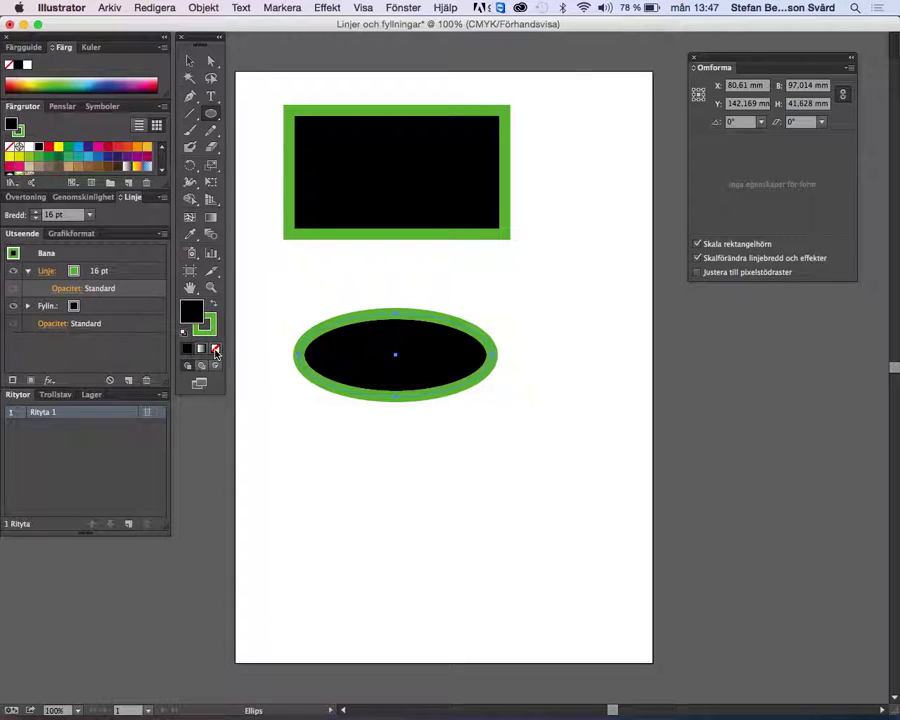
Set the ellipse's fill to None so only its 16 pt green stroke shows
{"action": "left_click", "coordinate": [216, 350]}
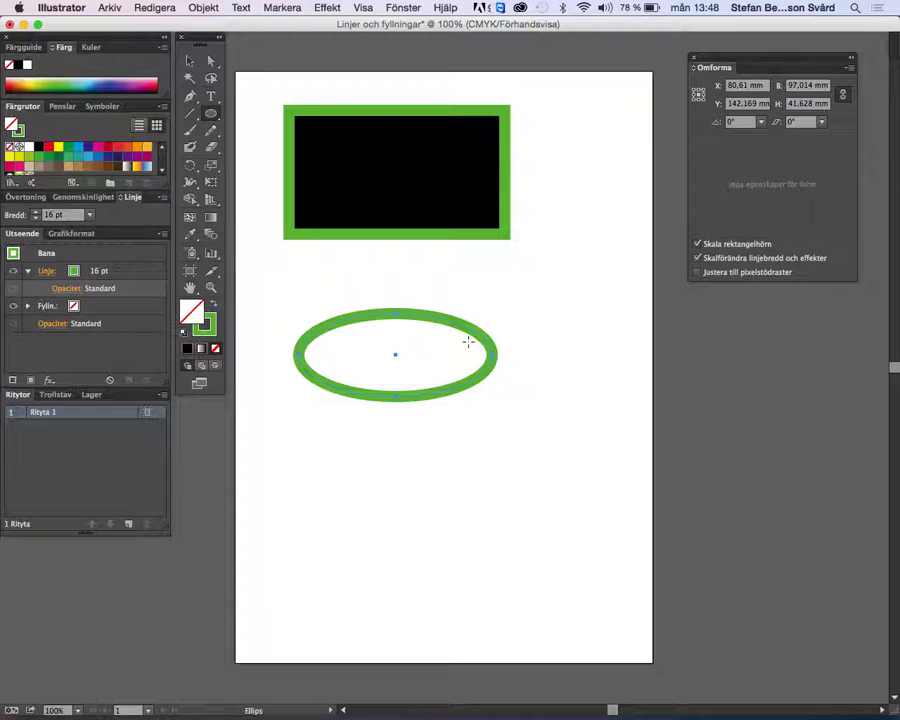
{"action": "left_click", "coordinate": [403, 8]}
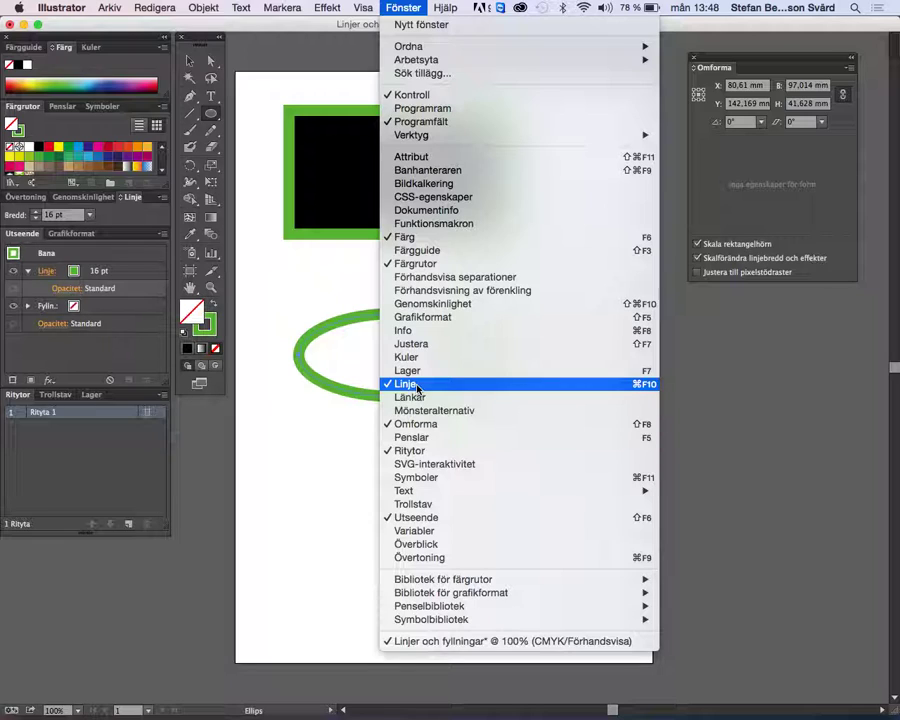
{"action": "left_click", "coordinate": [418, 387]}
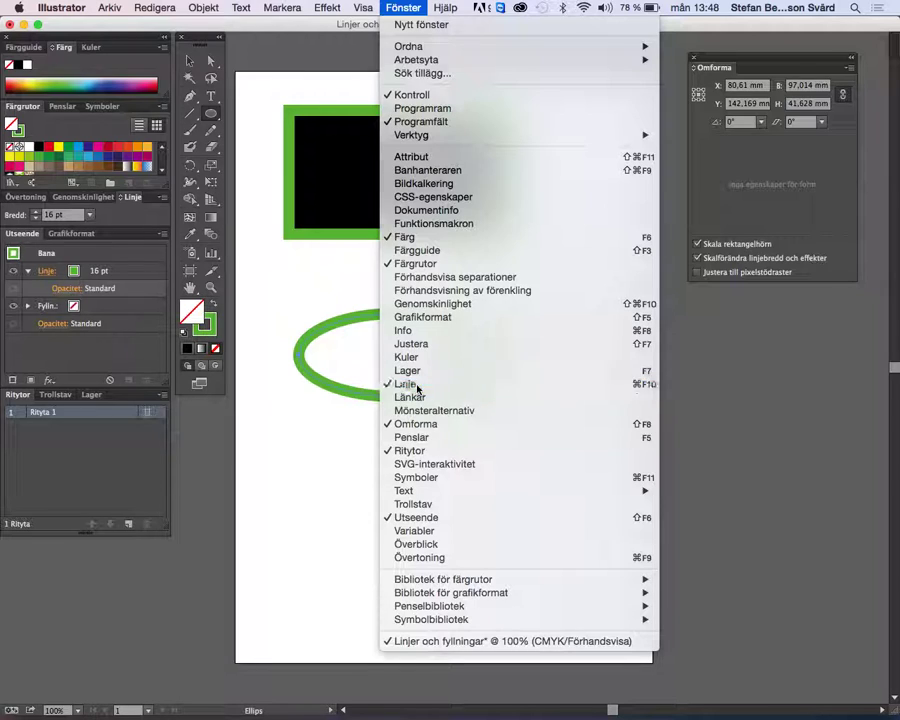
{"action": "left_click", "coordinate": [403, 8]}
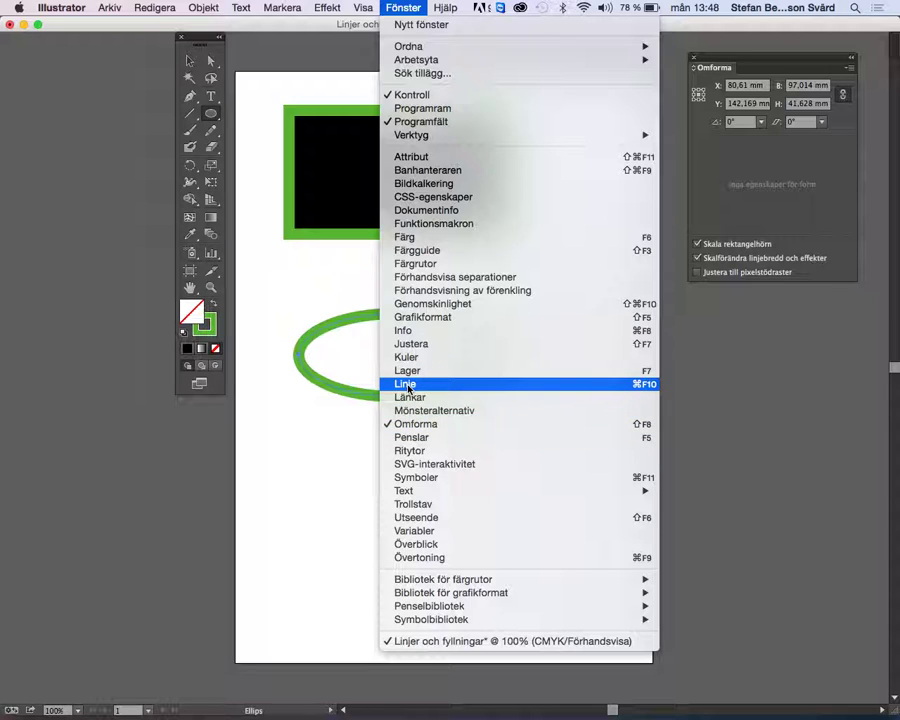
{"action": "left_click", "coordinate": [405, 386]}
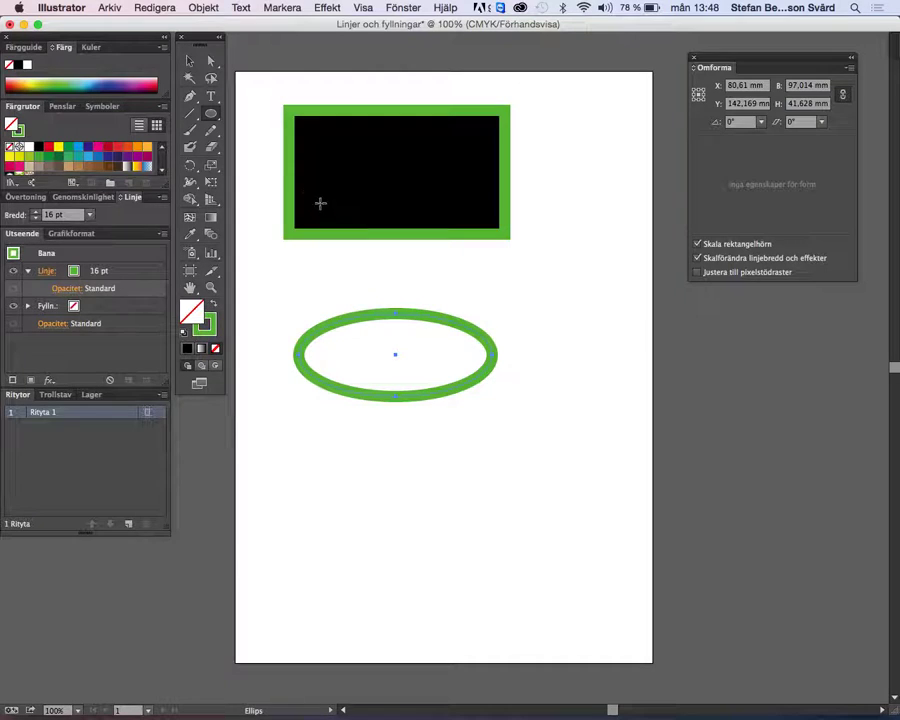
Draw a vertical green line about 150 mm long to the right of the ellipse
{"action": "left_click", "coordinate": [192, 118]}
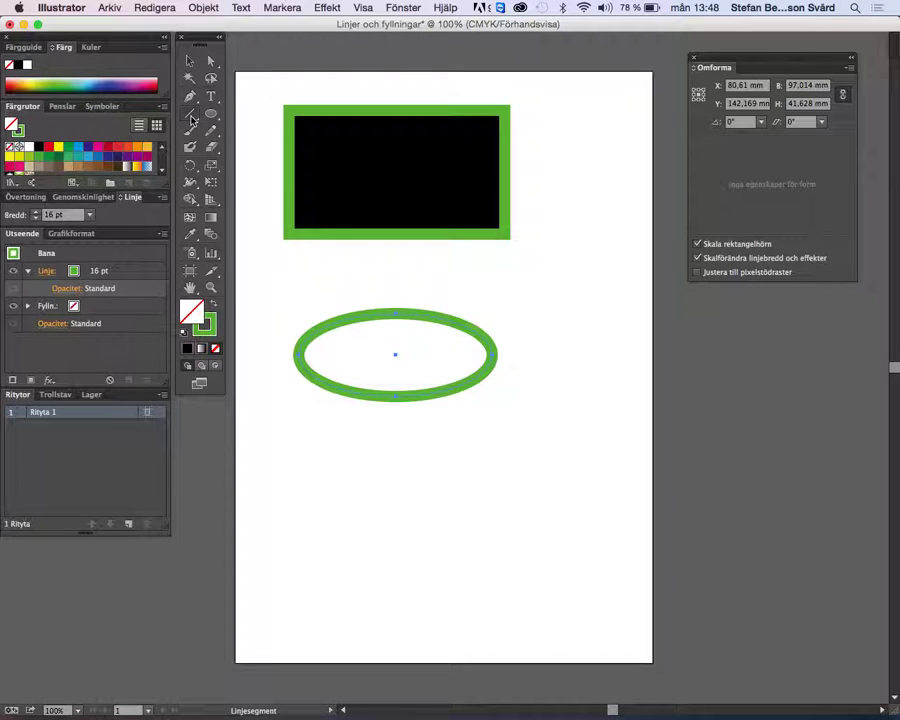
{"action": "left_click_drag", "start_coordinate": [289, 235], "coordinate": [600, 236]}
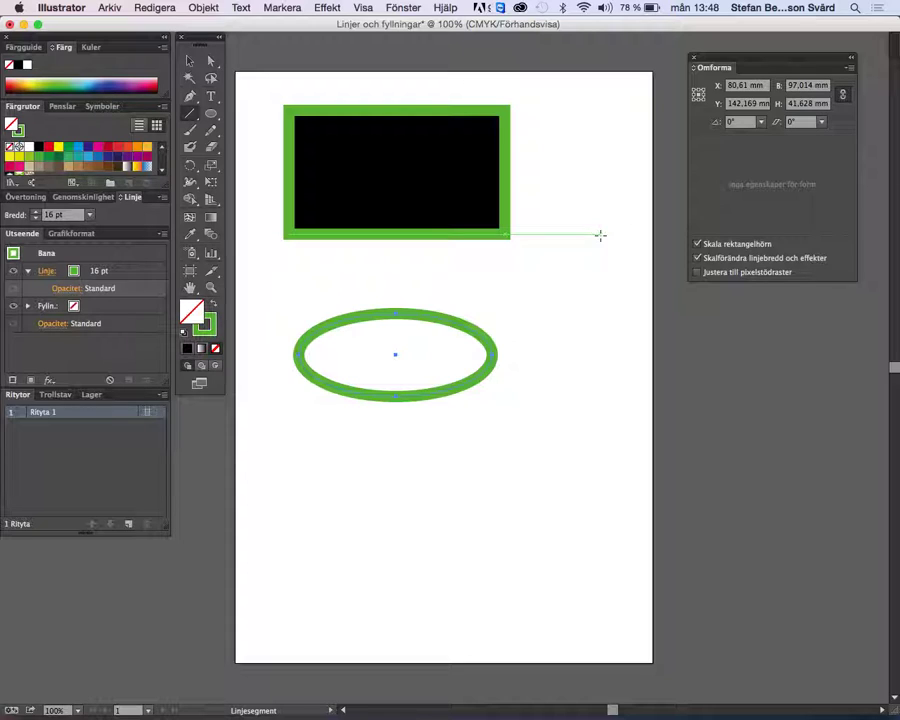
{"action": "mouse_move", "coordinate": [600, 236]}
{"action": "left_mouse_down"}
{"action": "mouse_move", "coordinate": [585, 235]}
{"action": "mouse_move", "coordinate": [583, 442]}
{"action": "left_mouse_up"}
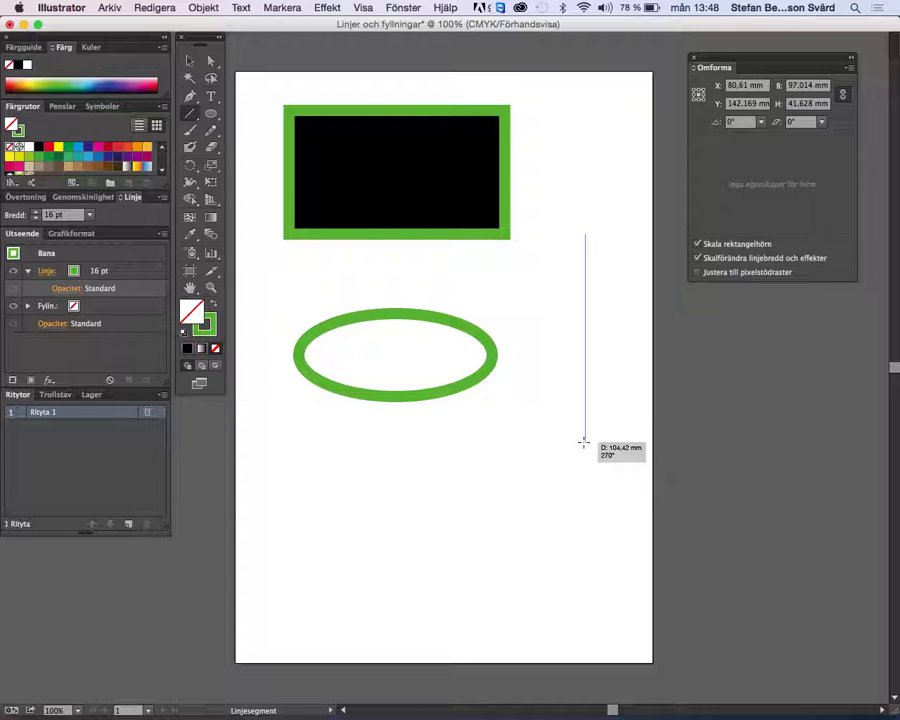
{"action": "left_click_drag", "start_coordinate": [583, 442], "coordinate": [584, 528]}
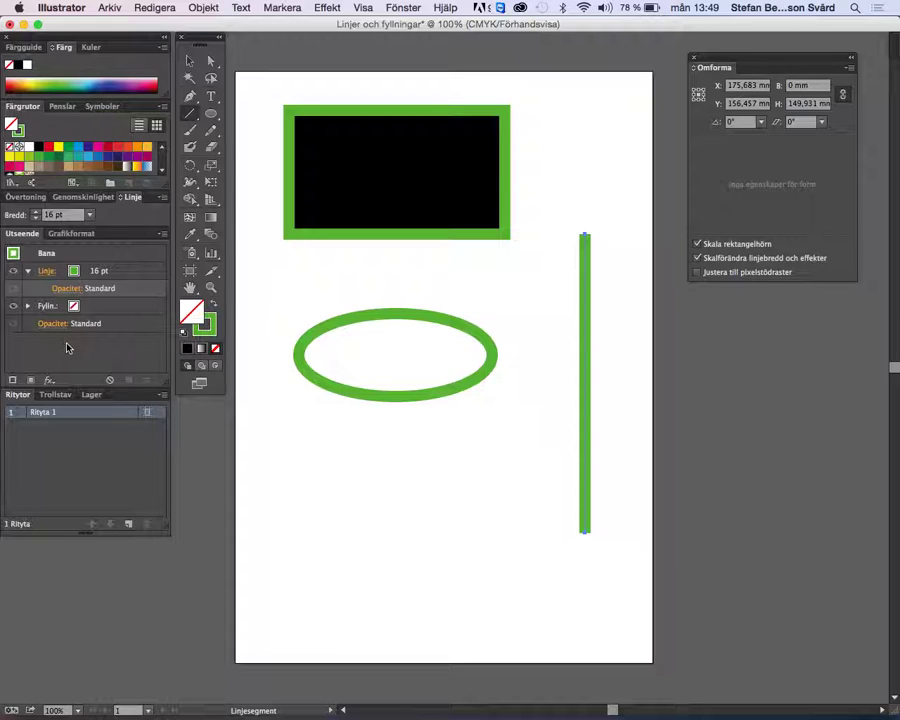
{"action": "left_click", "coordinate": [131, 199]}
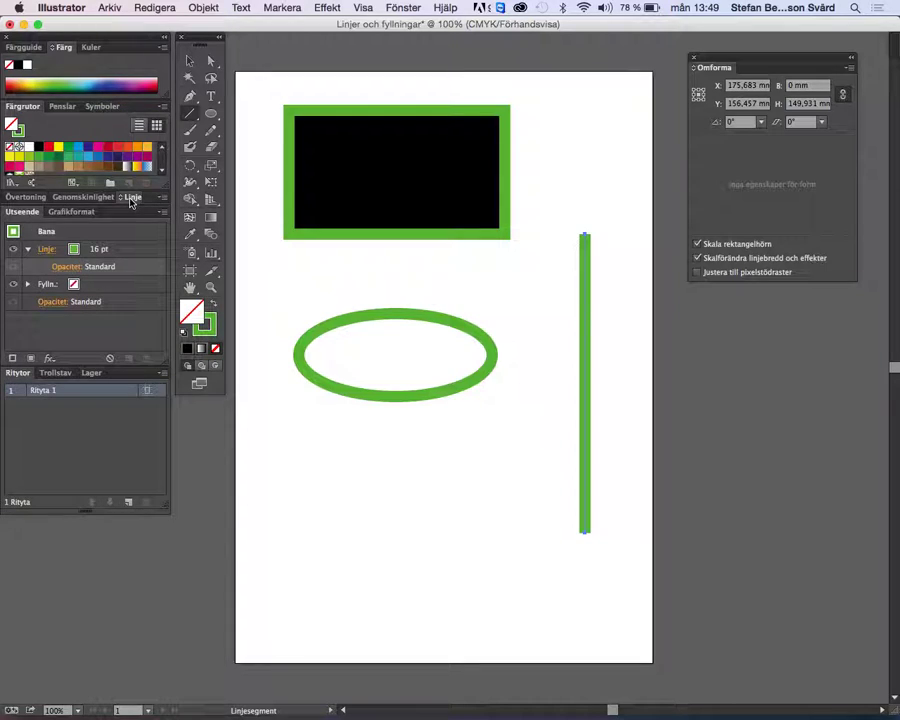
Set stroke weight to 26 pt and draw a matching vertical line just left of the first
{"action": "left_click", "coordinate": [131, 199]}
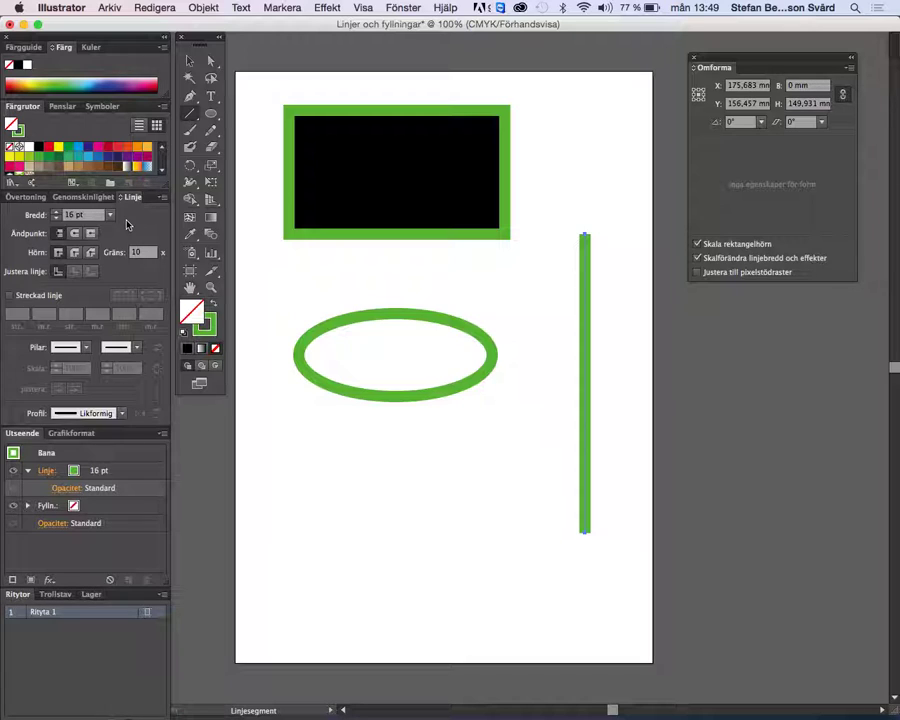
{"action": "double_click", "coordinate": [69, 216]}
{"action": "type", "text": "26"}
{"action": "key", "text": "Return"}
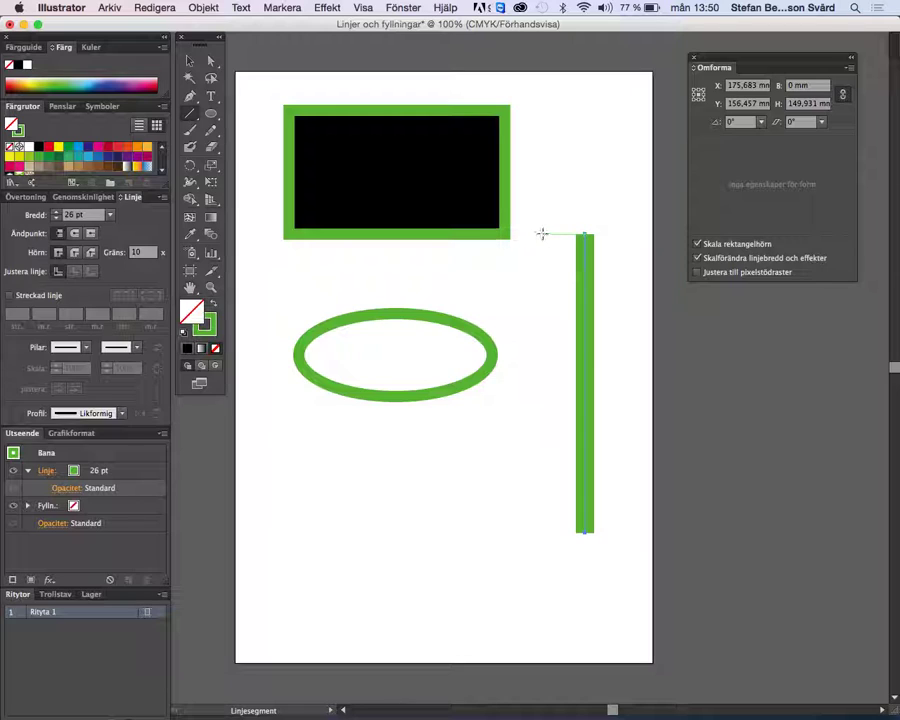
{"action": "left_click_drag", "start_coordinate": [542, 235], "coordinate": [530, 508]}
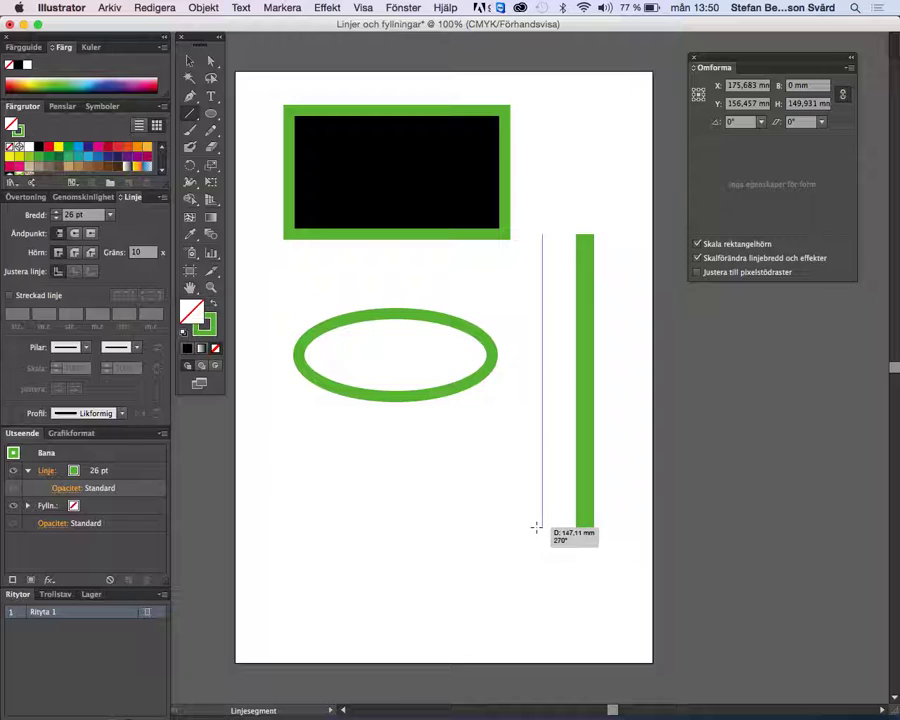
{"action": "left_click_drag", "start_coordinate": [530, 508], "coordinate": [537, 531]}
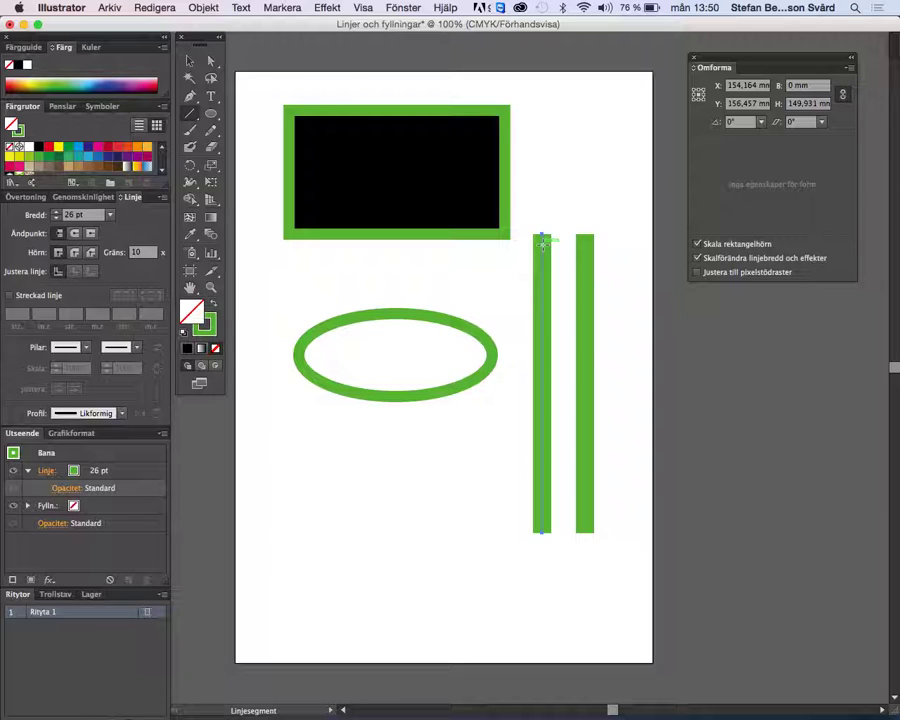
{"action": "left_click", "coordinate": [542, 244]}
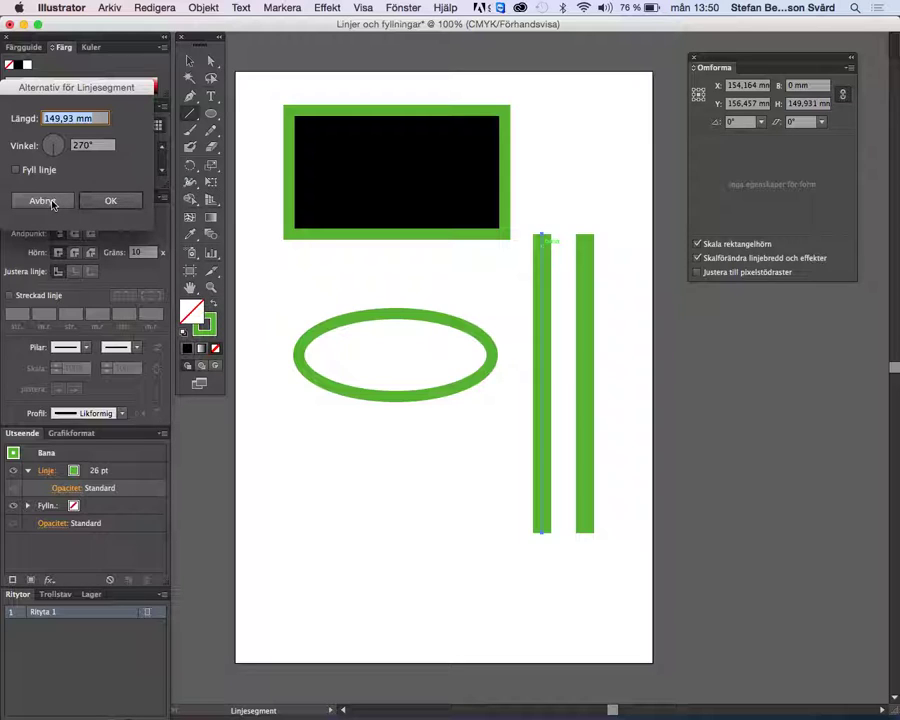
{"action": "left_click", "coordinate": [53, 204]}
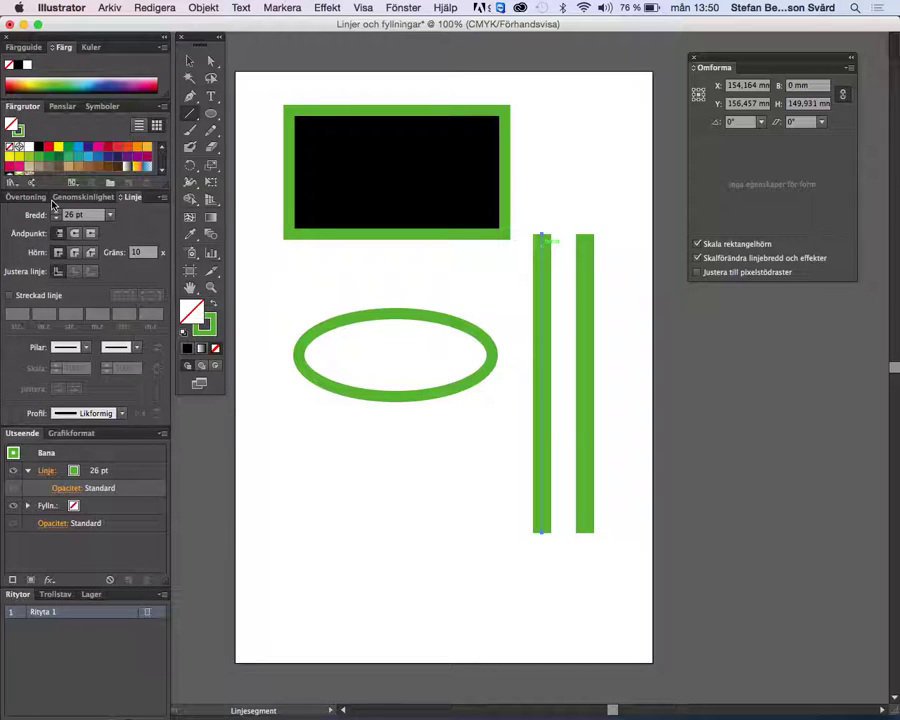
{"action": "left_click", "coordinate": [190, 62]}
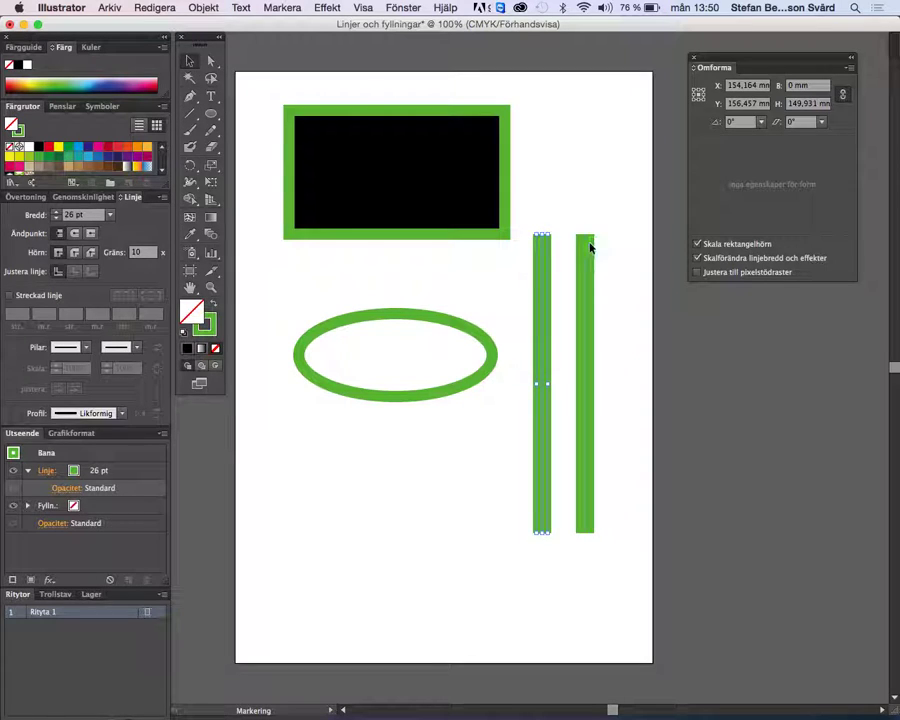
Give the right vertical line Round Cap ends and the left line Projecting Cap ends
{"action": "left_click", "coordinate": [586, 247]}
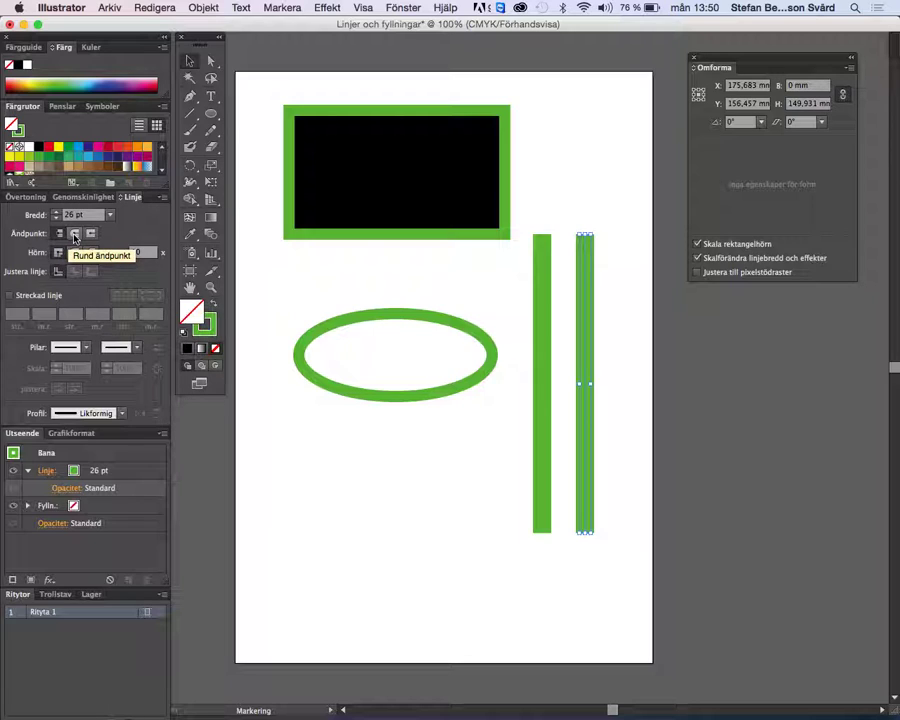
{"action": "left_click", "coordinate": [74, 234]}
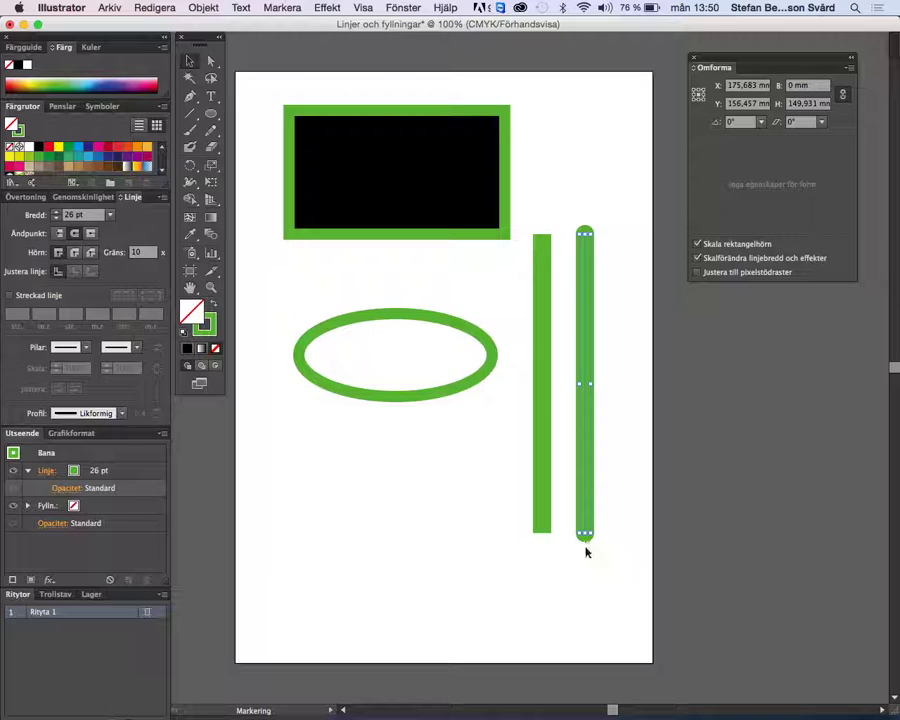
{"action": "left_click", "coordinate": [542, 325]}
{"action": "left_click", "coordinate": [90, 233]}
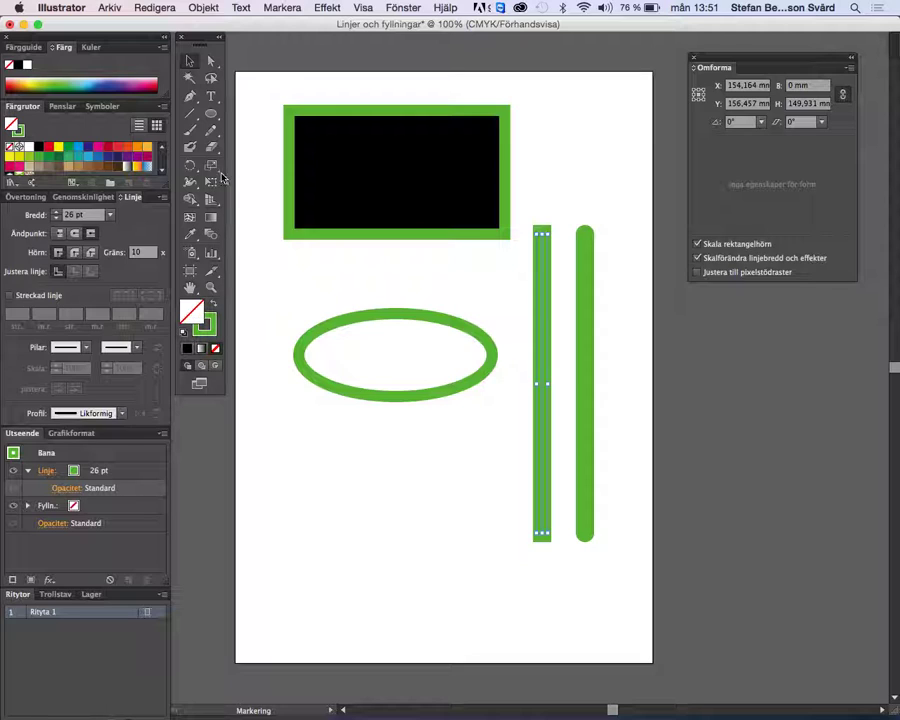
Create a 3-sided polygon with a 30 mm radius below the ellipse, using Round Join corners
{"action": "left_click", "coordinate": [216, 120]}
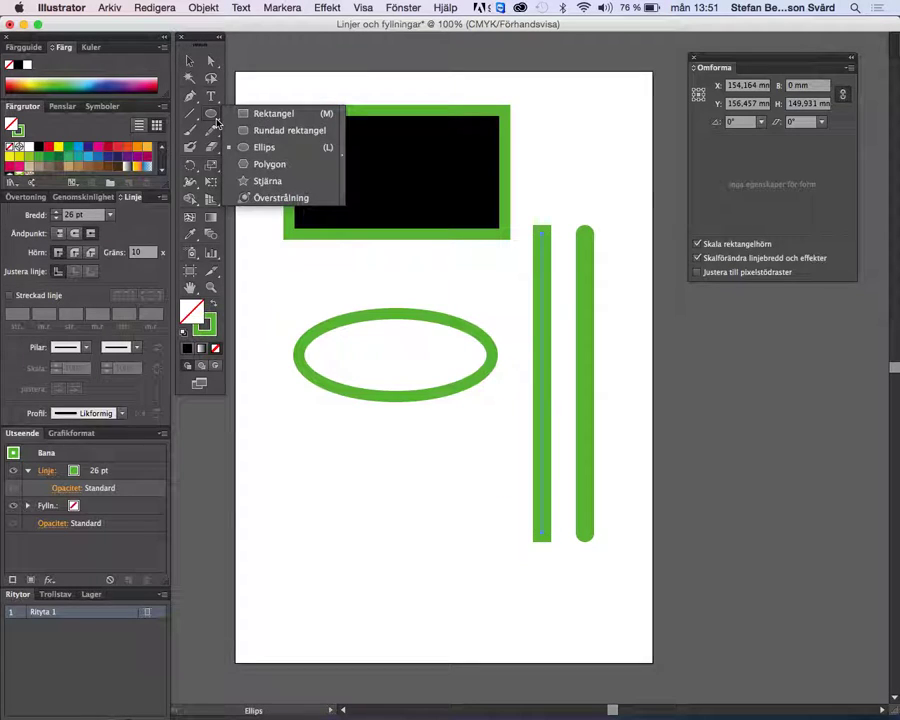
{"action": "left_click", "coordinate": [268, 165]}
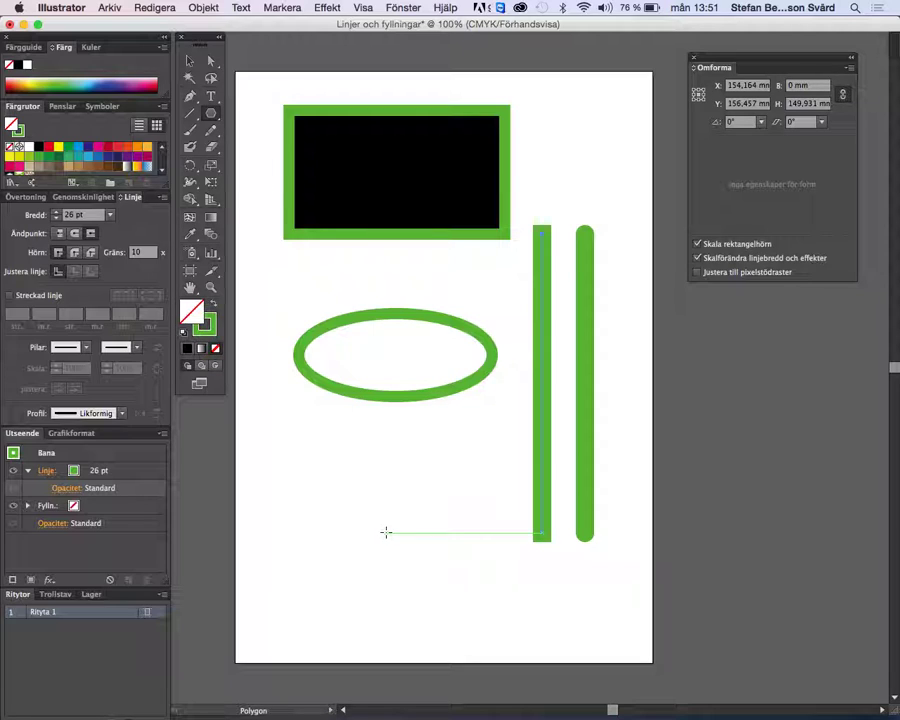
{"action": "left_click", "coordinate": [389, 532]}
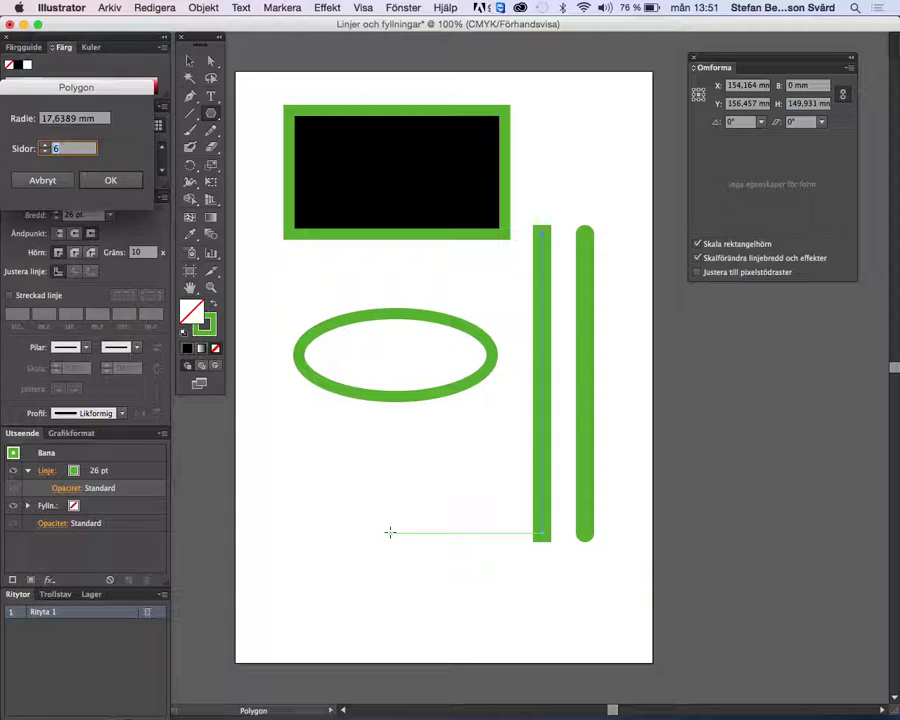
{"action": "type", "text": "3"}
{"action": "key", "text": "Tab"}
{"action": "type", "text": "30"}
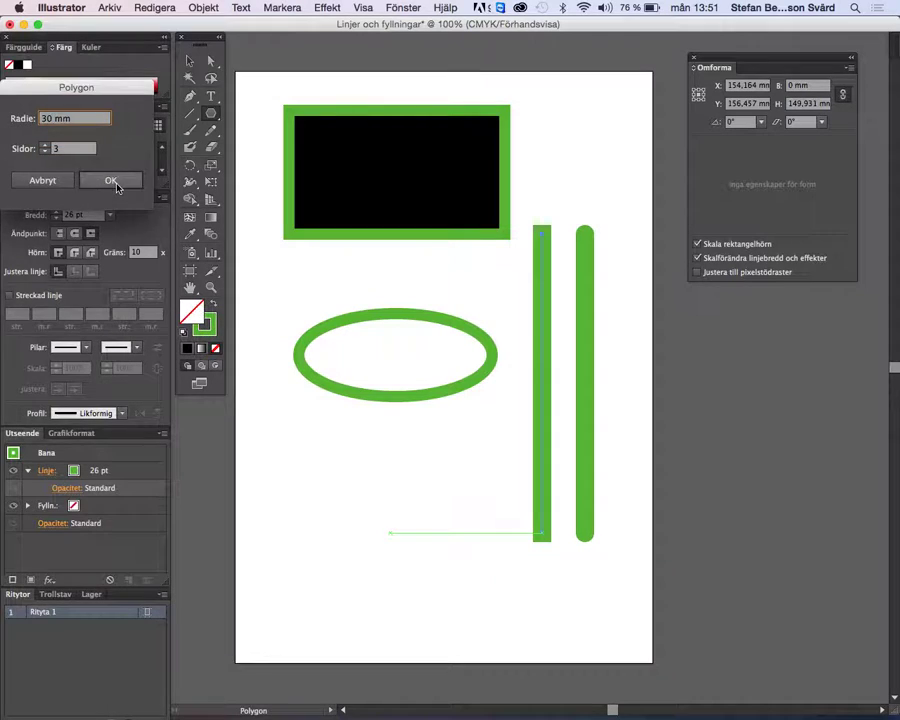
{"action": "left_click", "coordinate": [112, 180]}
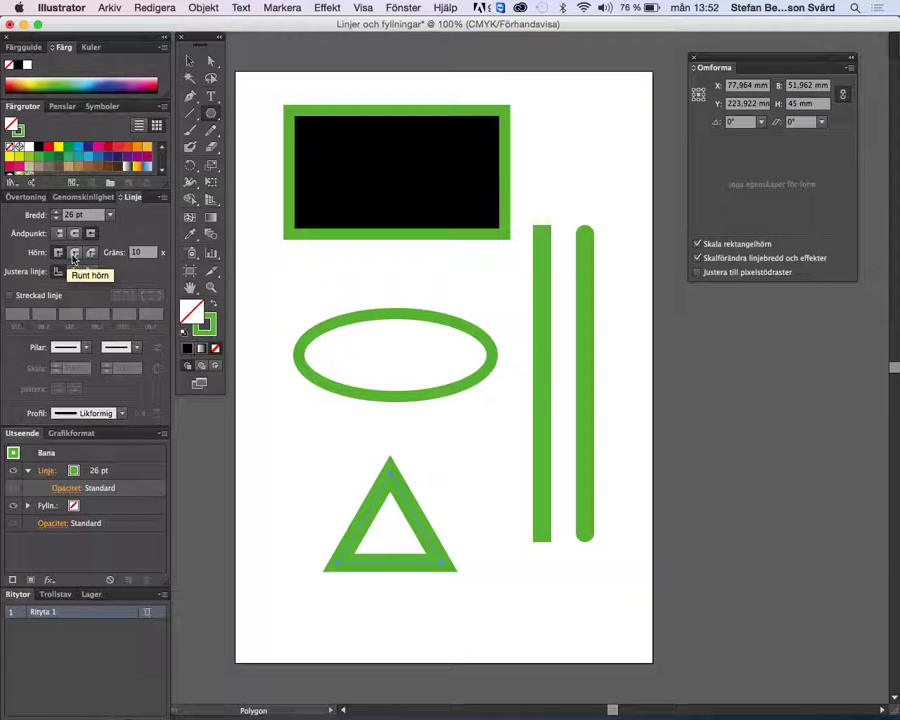
{"action": "left_click", "coordinate": [73, 254]}
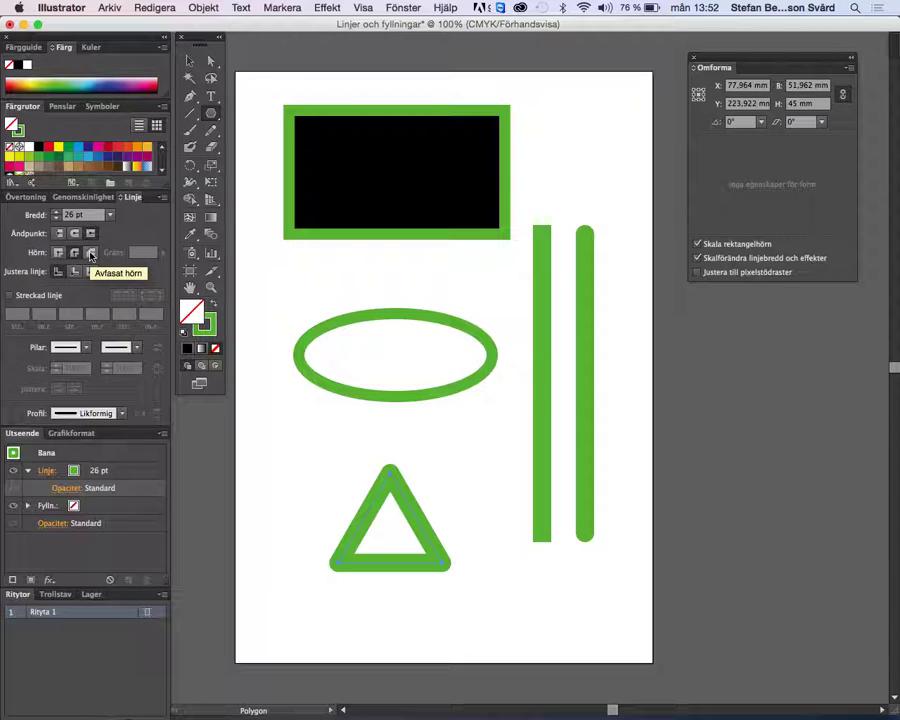
Switch the triangle's stroke corners to Bevel Join
{"action": "left_click", "coordinate": [90, 254]}
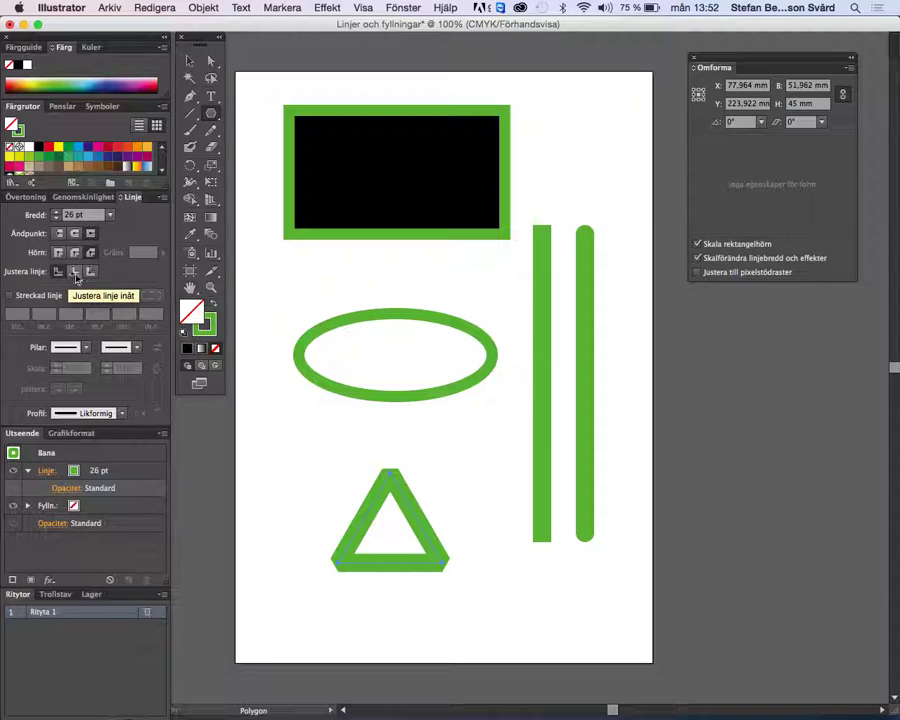
{"action": "left_click", "coordinate": [191, 62]}
{"action": "left_click", "coordinate": [418, 116]}
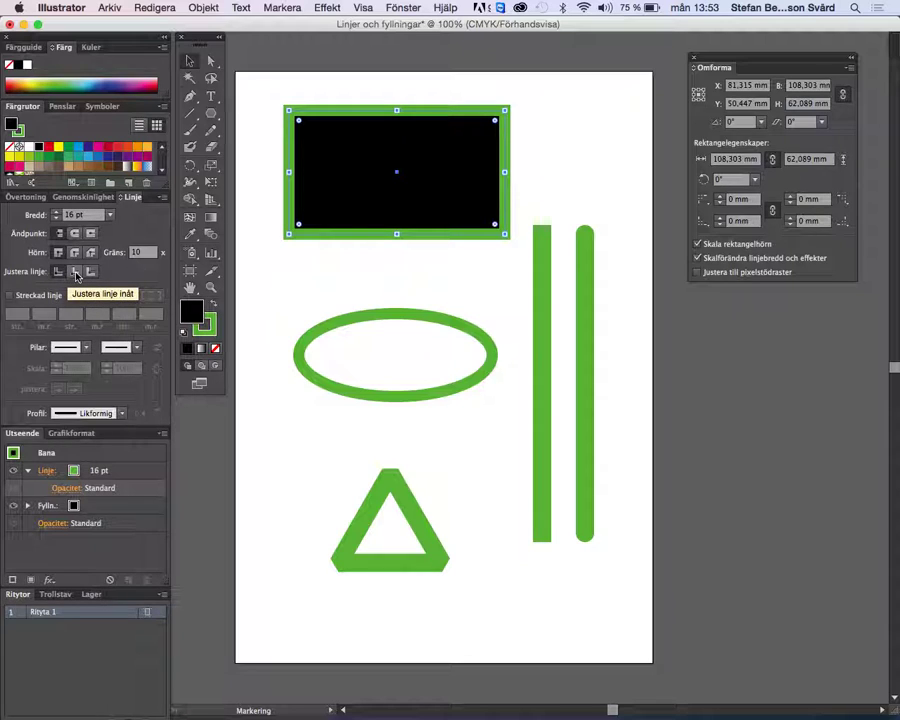
{"action": "left_click", "coordinate": [75, 273]}
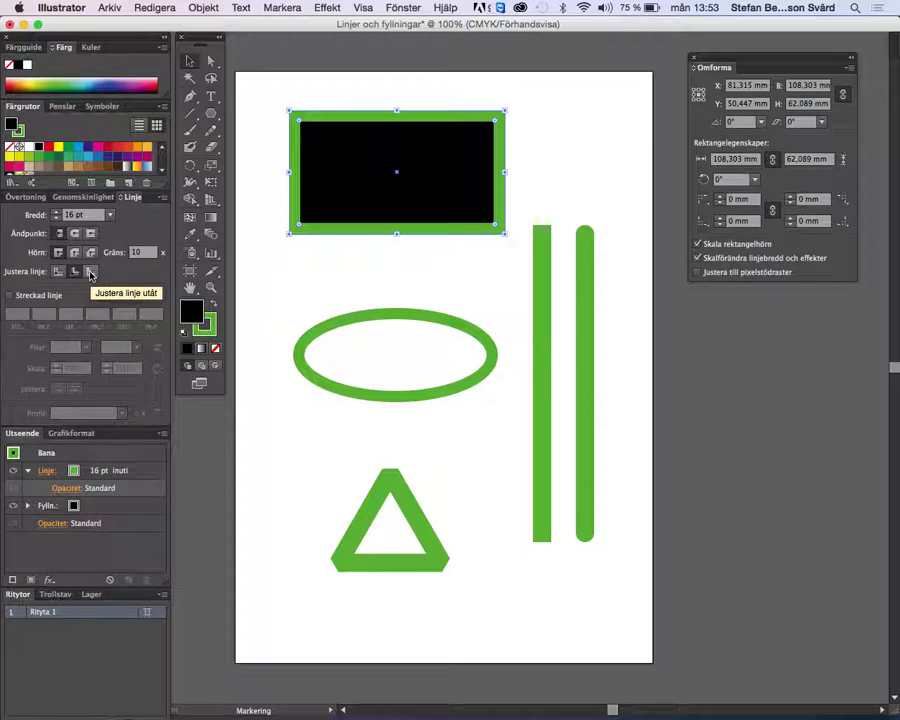
{"action": "left_click", "coordinate": [90, 273]}
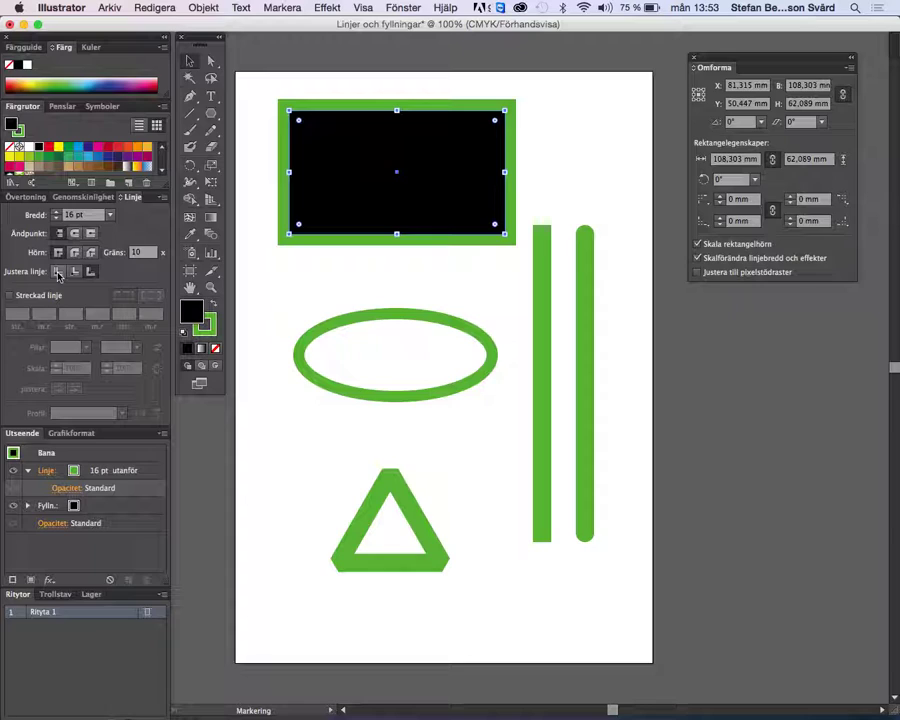
{"action": "left_click", "coordinate": [58, 272]}
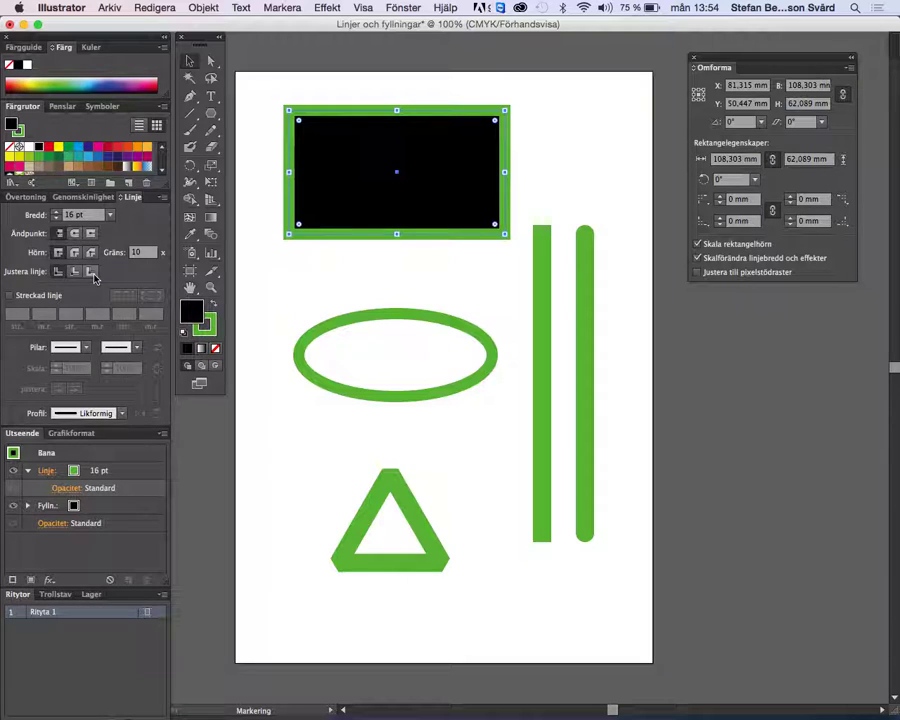
Delete the ellipse and place a five-point star with radii 10 mm and 25 mm
{"action": "left_click", "coordinate": [443, 322]}
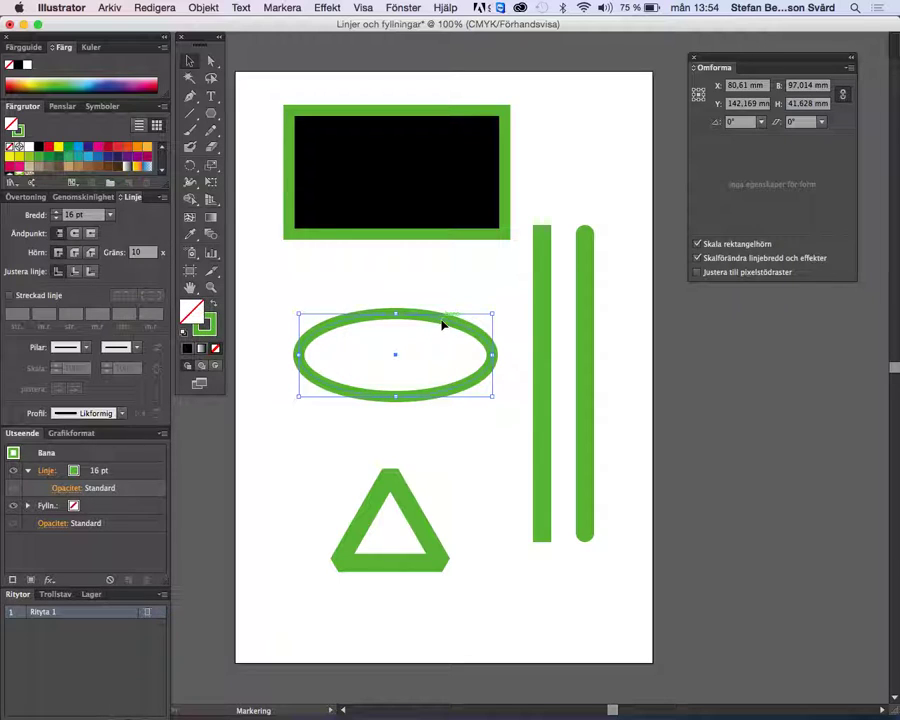
{"action": "key", "text": "Delete"}
{"action": "left_click_drag", "start_coordinate": [211, 113], "coordinate": [261, 182]}
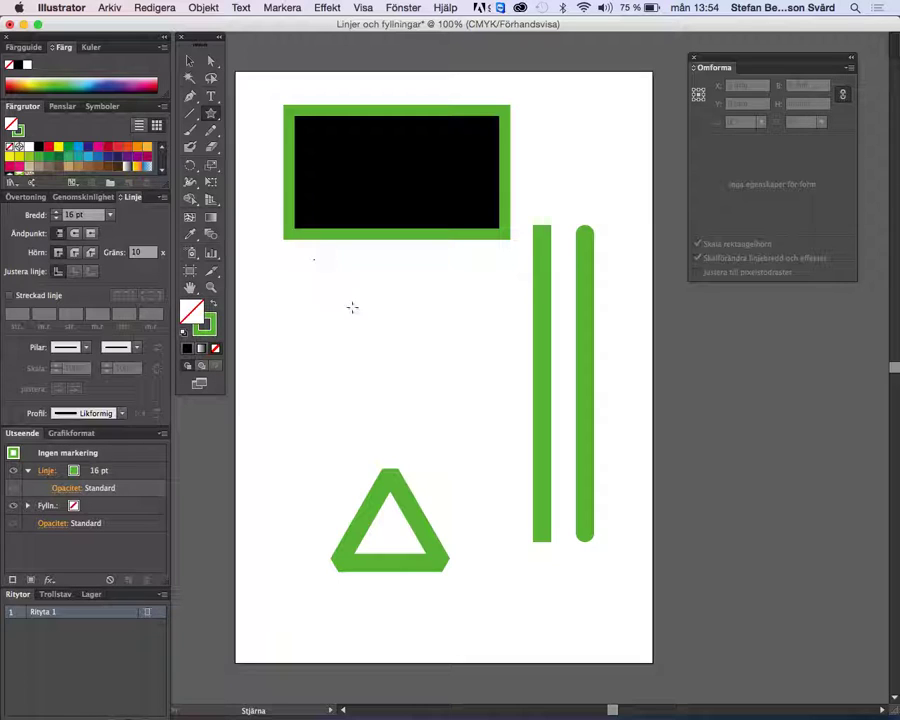
{"action": "left_click", "coordinate": [394, 347]}
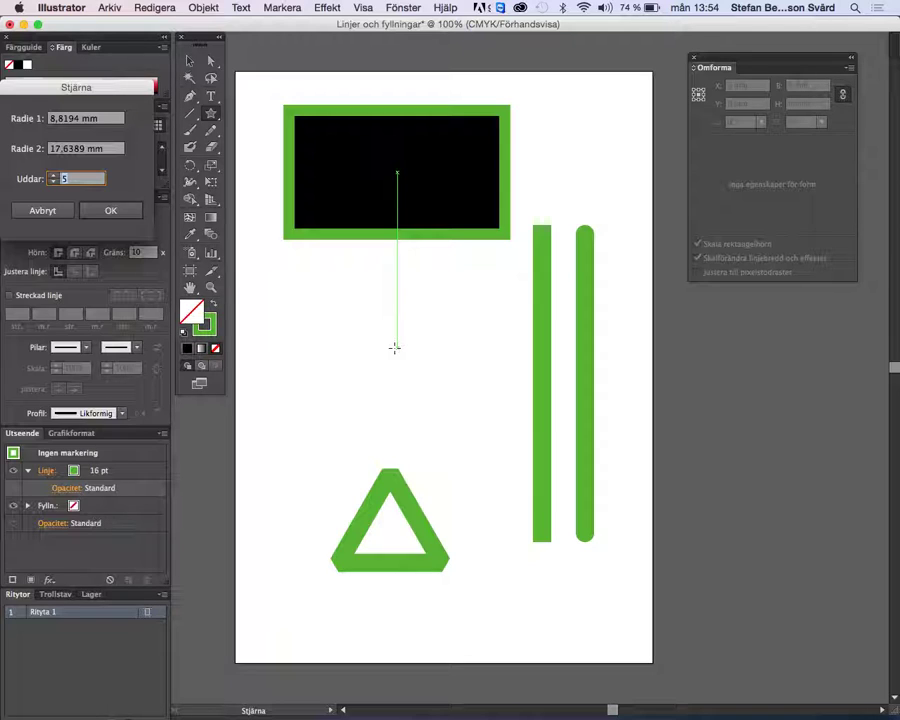
{"action": "key", "text": "shift+Tab"}
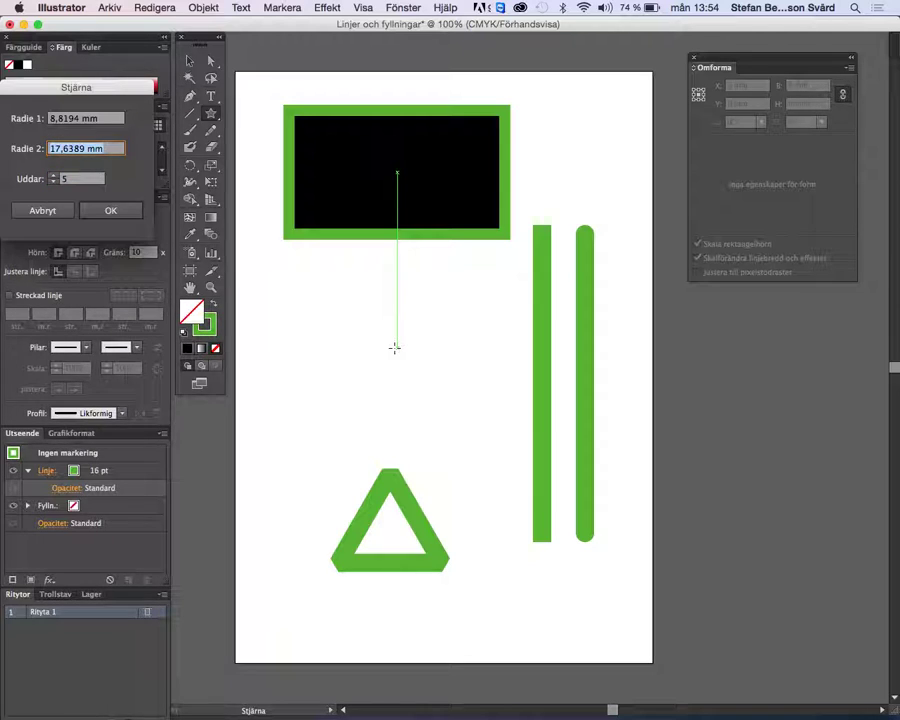
{"action": "type", "text": "25"}
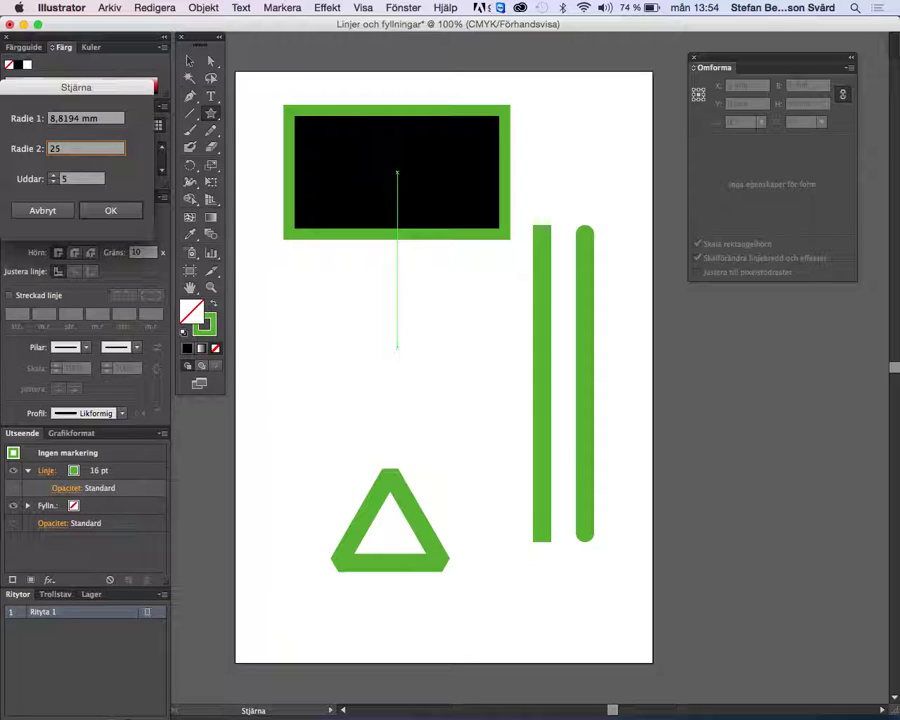
{"action": "key", "text": "shift+Tab"}
{"action": "type", "text": "10"}
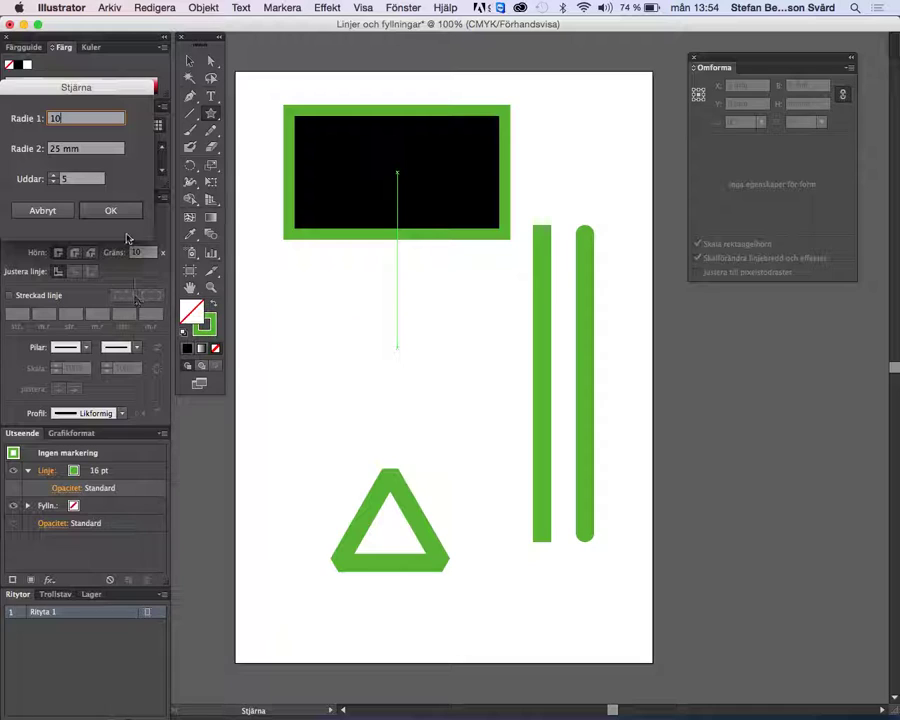
{"action": "left_click", "coordinate": [104, 215]}
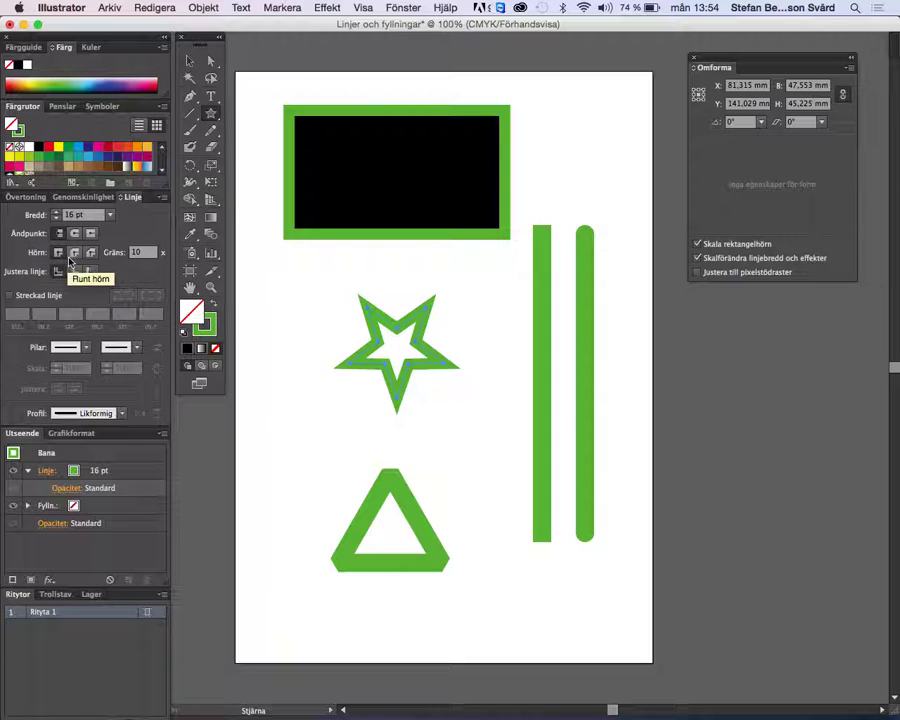
Set the star's stroke corners to Bevel Join instead of Round Join
{"action": "left_click", "coordinate": [74, 254]}
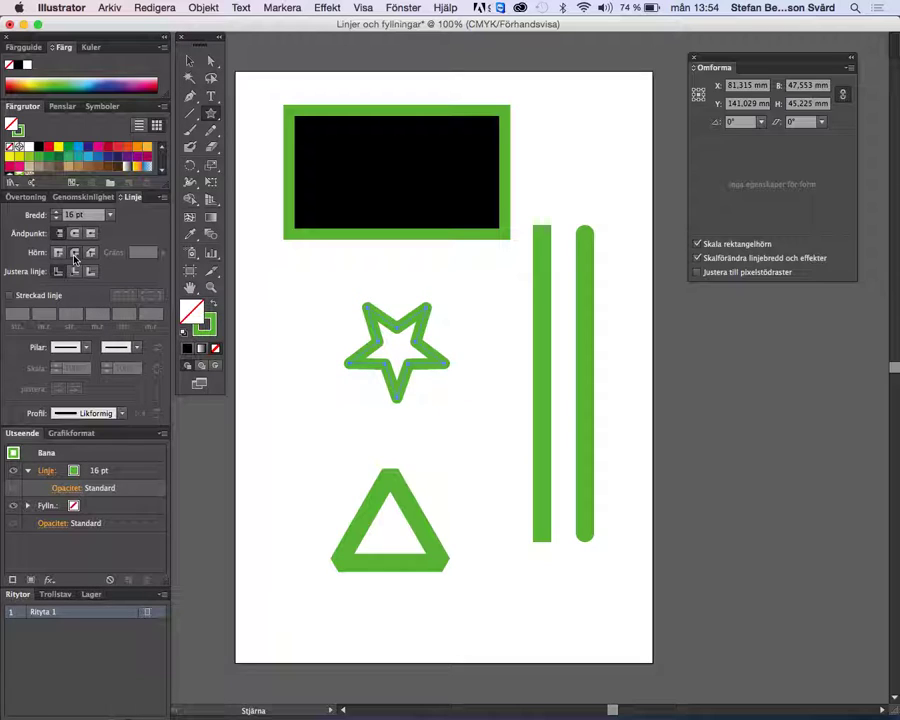
{"action": "left_click", "coordinate": [92, 254]}
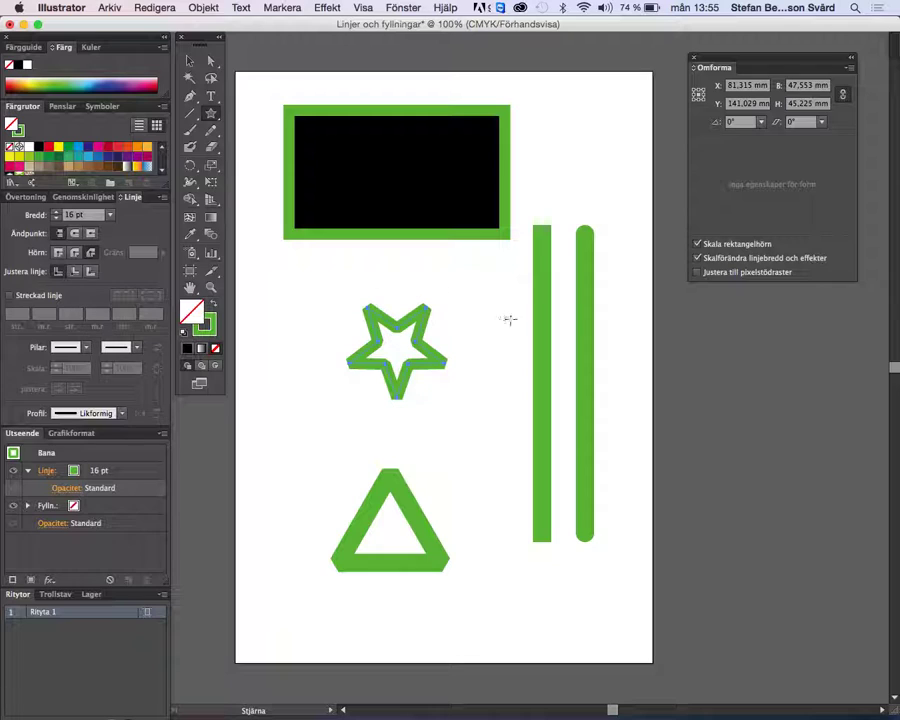
{"action": "left_click", "coordinate": [190, 62]}
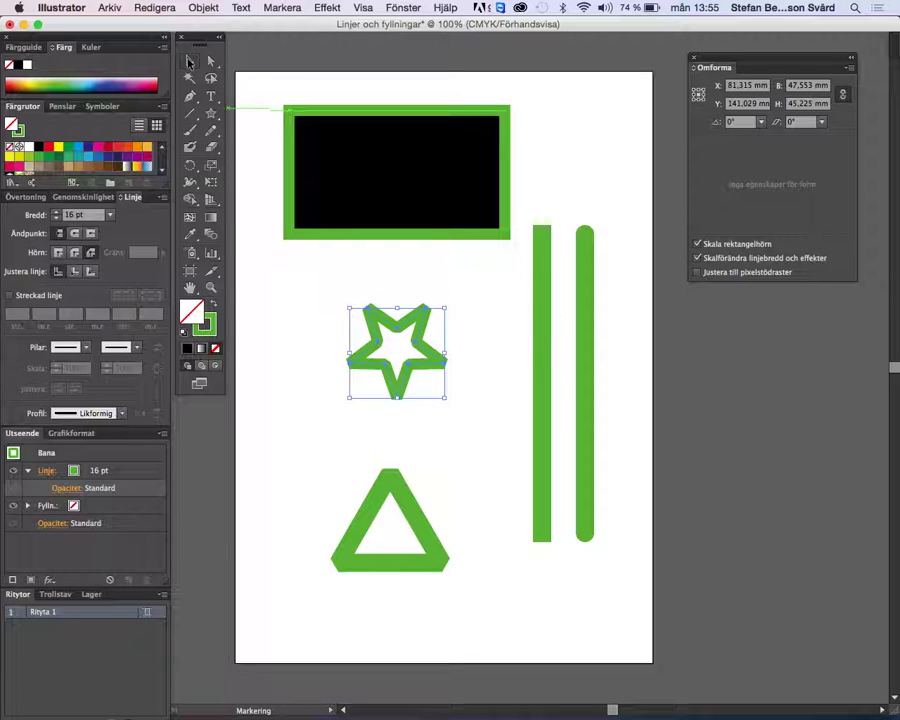
Make the right line's stroke dashed with a 12 pt dash and 10 pt gap
{"action": "left_click", "coordinate": [589, 368]}
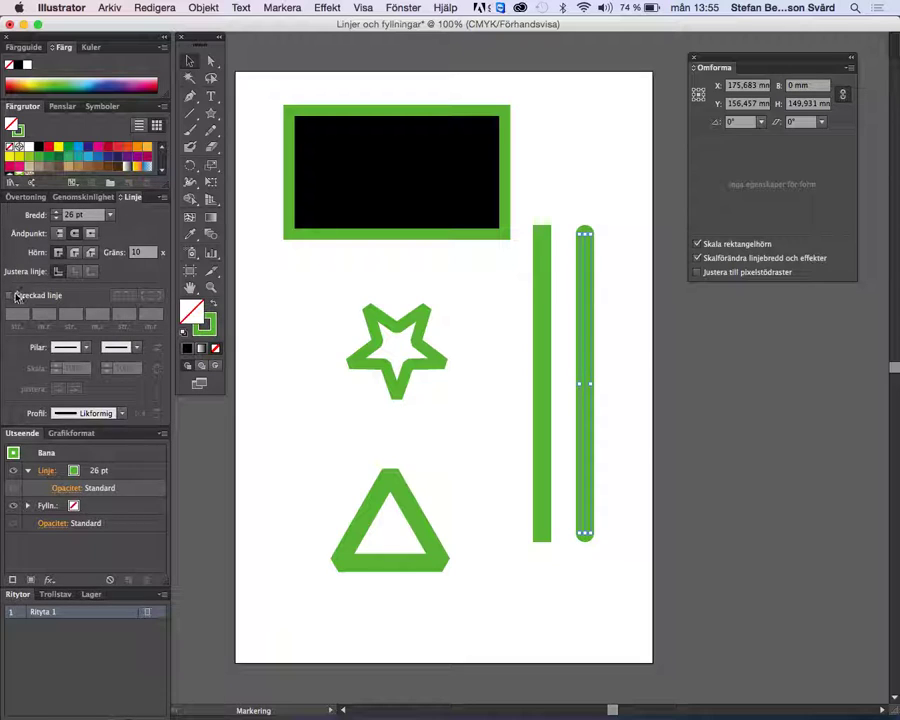
{"action": "left_click", "coordinate": [12, 297]}
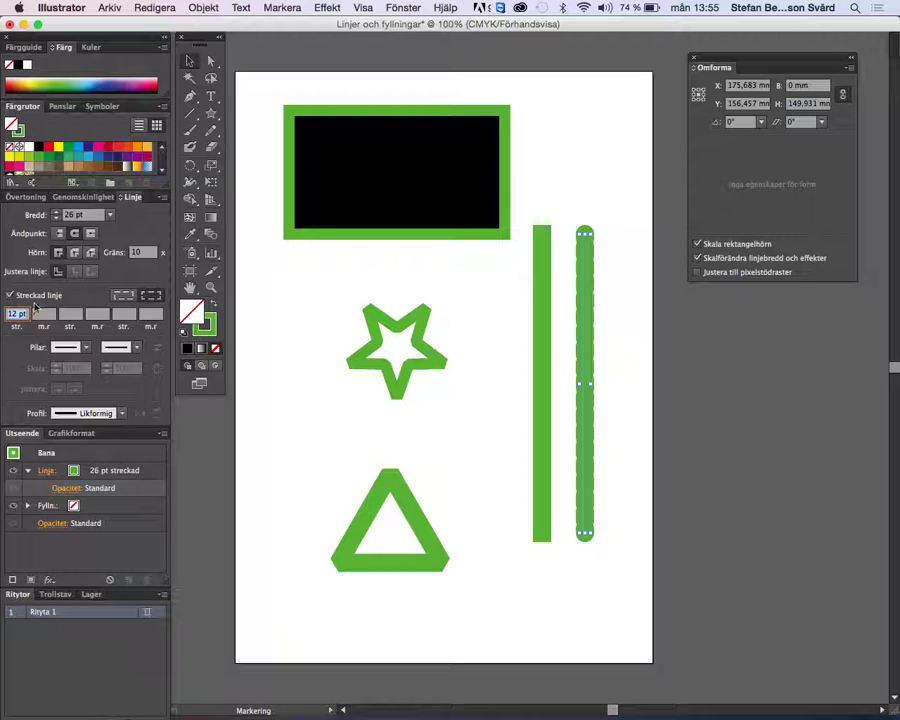
{"action": "left_click", "coordinate": [44, 314]}
{"action": "left_click", "coordinate": [44, 314]}
{"action": "type", "text": "10"}
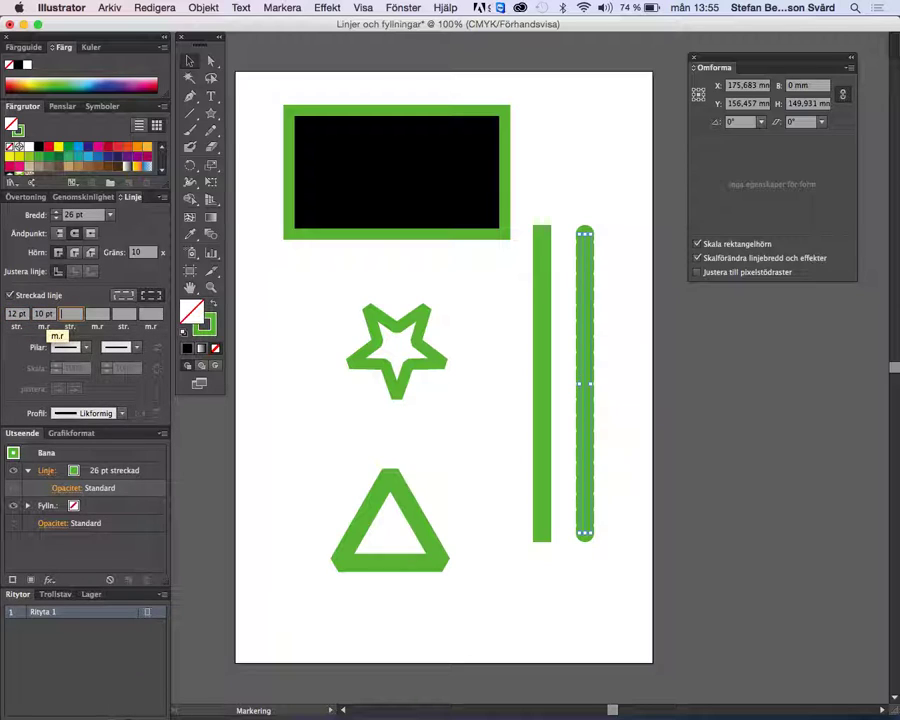
{"action": "key", "text": "Tab"}
Enter the remaining dash-gap values 2, 5, 2 and 3 pt
{"action": "type", "text": "2"}
{"action": "key", "text": "Tab"}
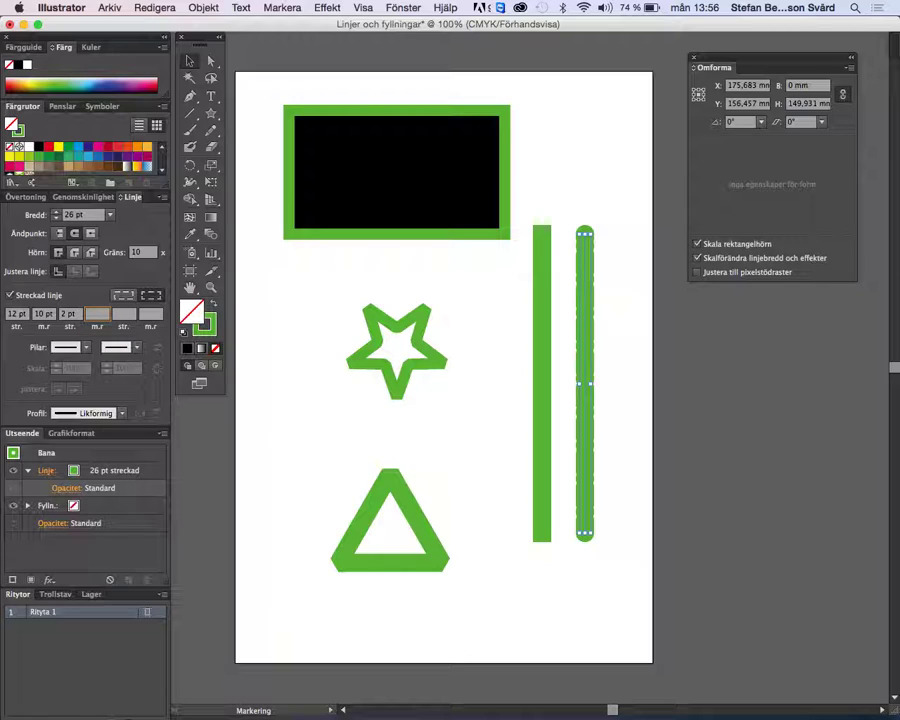
{"action": "type", "text": "5"}
{"action": "key", "text": "Tab"}
{"action": "type", "text": "2"}
{"action": "key", "text": "Tab"}
{"action": "type", "text": "3"}
{"action": "key", "text": "Tab"}
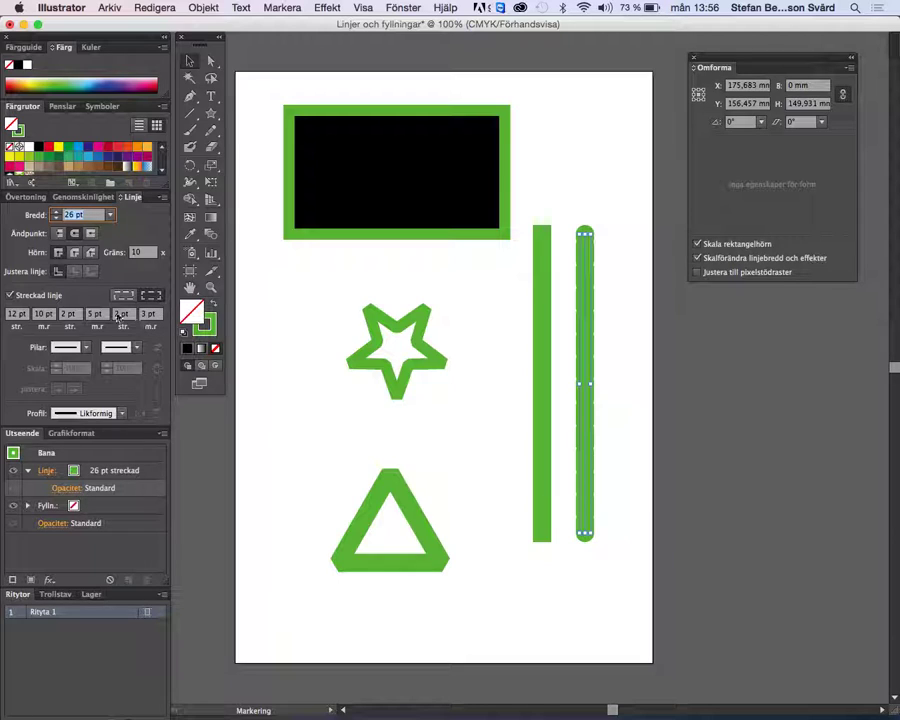
Change the third gap to 15 pt, keep the first gap at 10 pt, and use Butt Cap dashes
{"action": "left_click", "coordinate": [44, 315]}
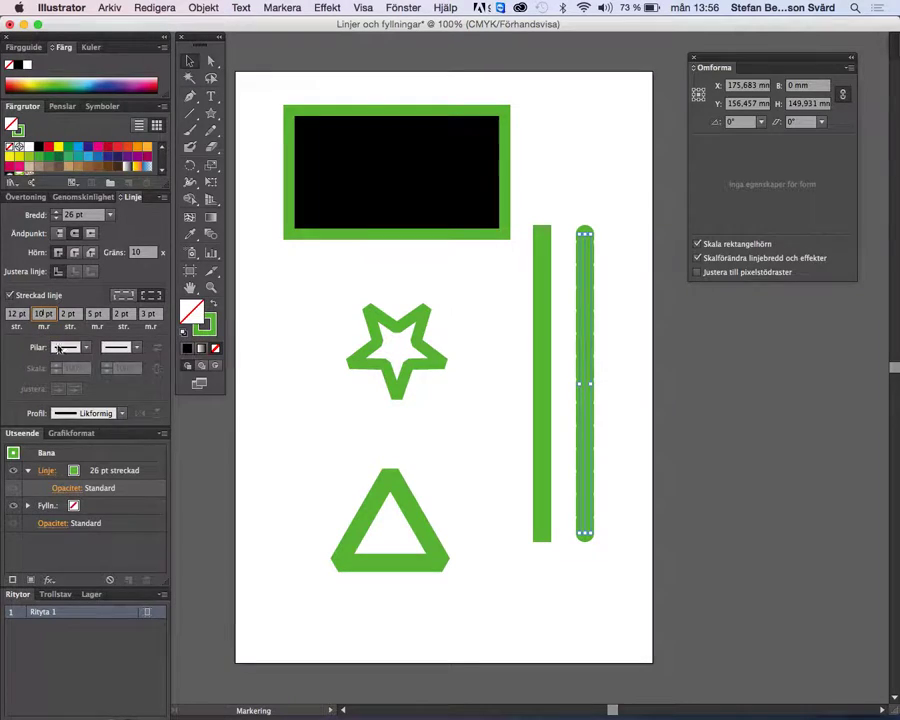
{"action": "left_click", "coordinate": [97, 314]}
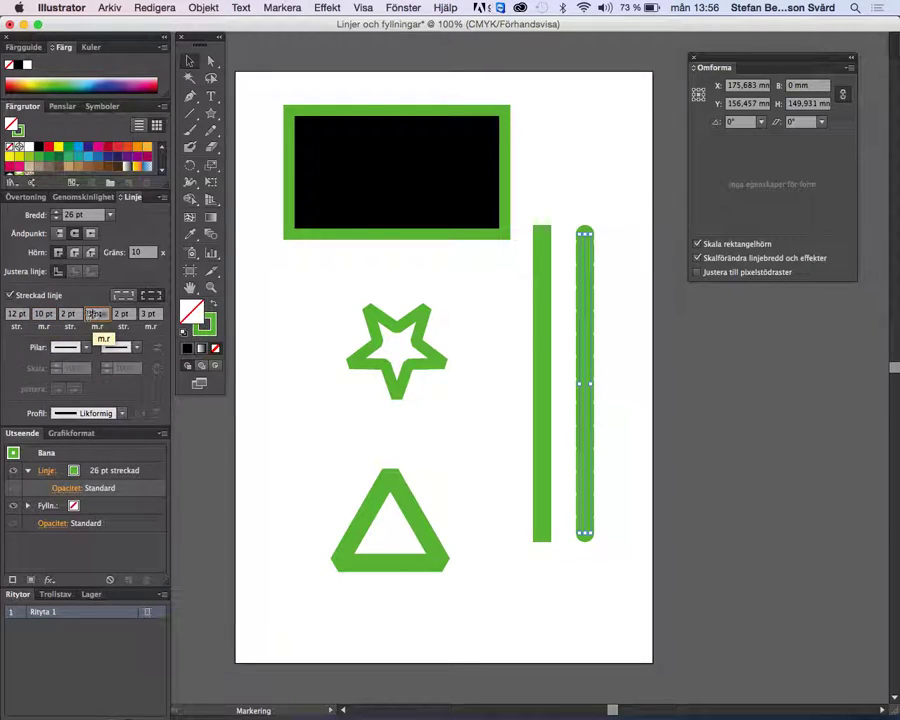
{"action": "type", "text": "15"}
{"action": "key", "text": "Tab"}
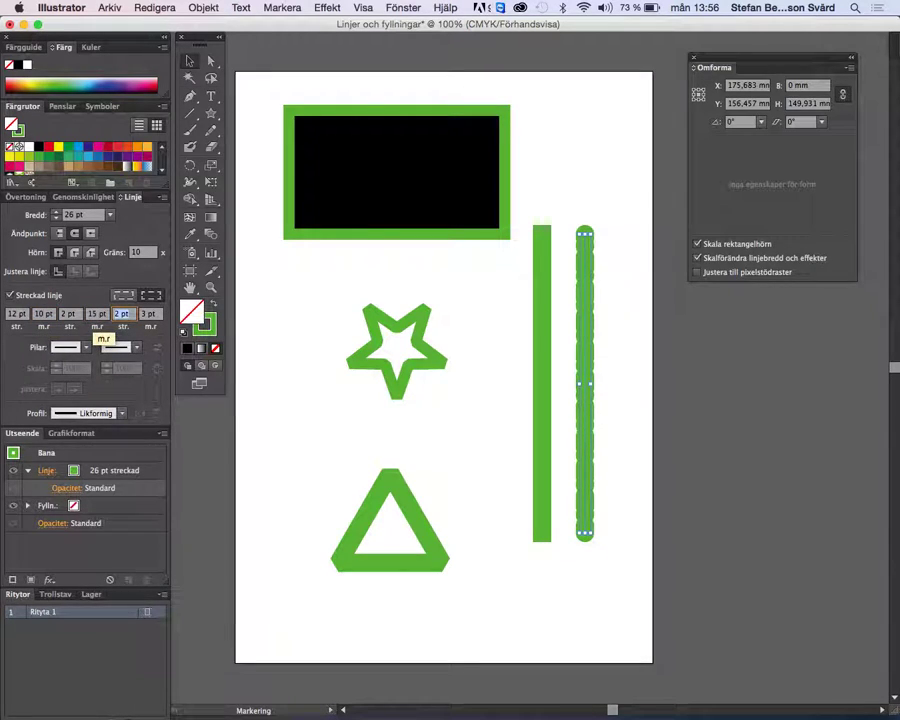
{"action": "left_click", "coordinate": [40, 315]}
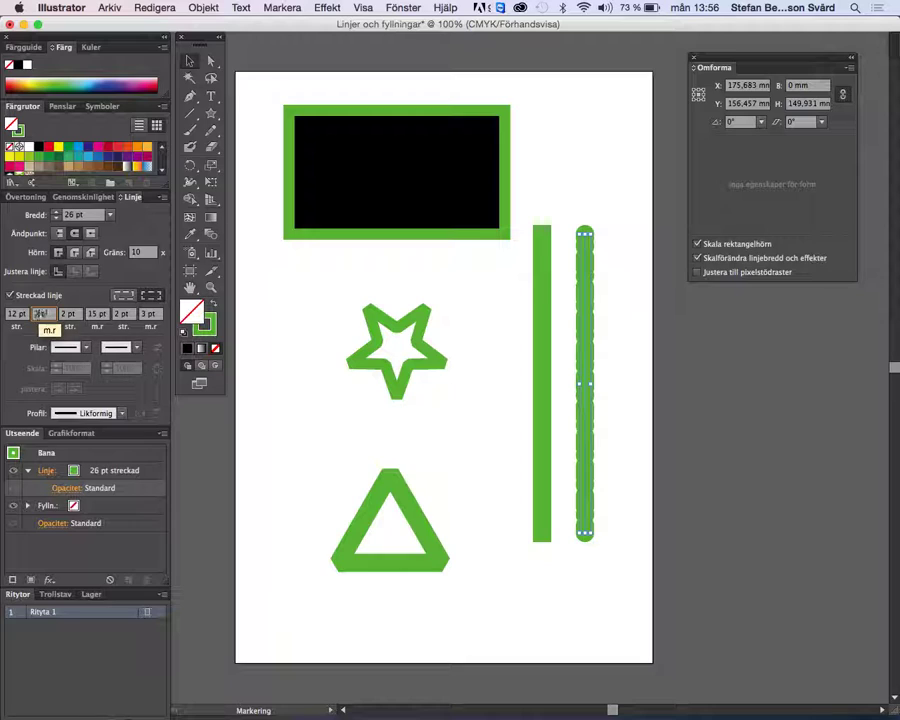
{"action": "type", "text": "20"}
{"action": "key", "text": "Tab"}
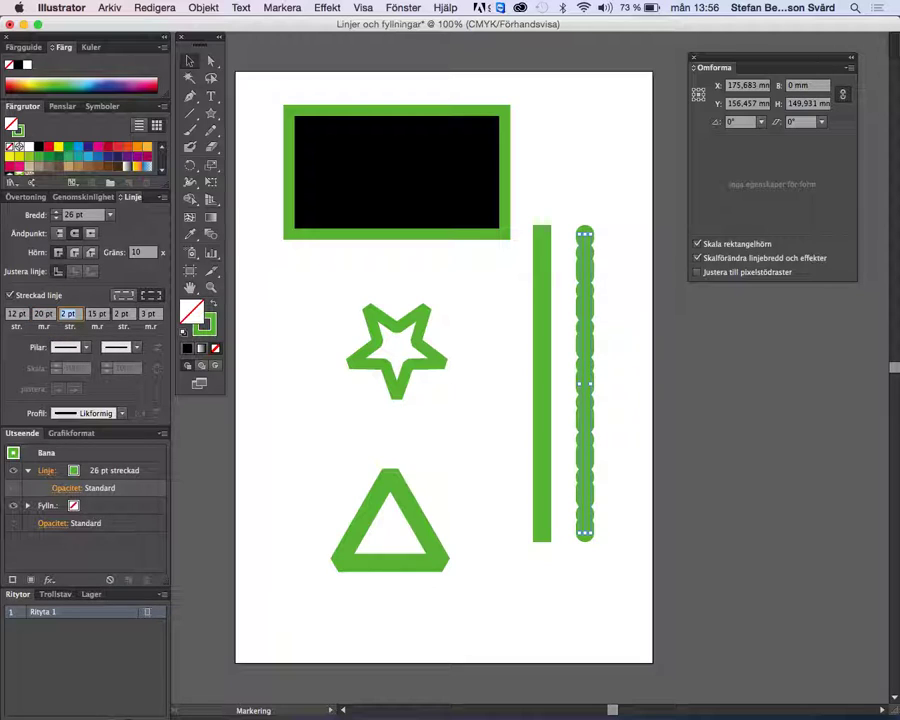
{"action": "left_click", "coordinate": [59, 233]}
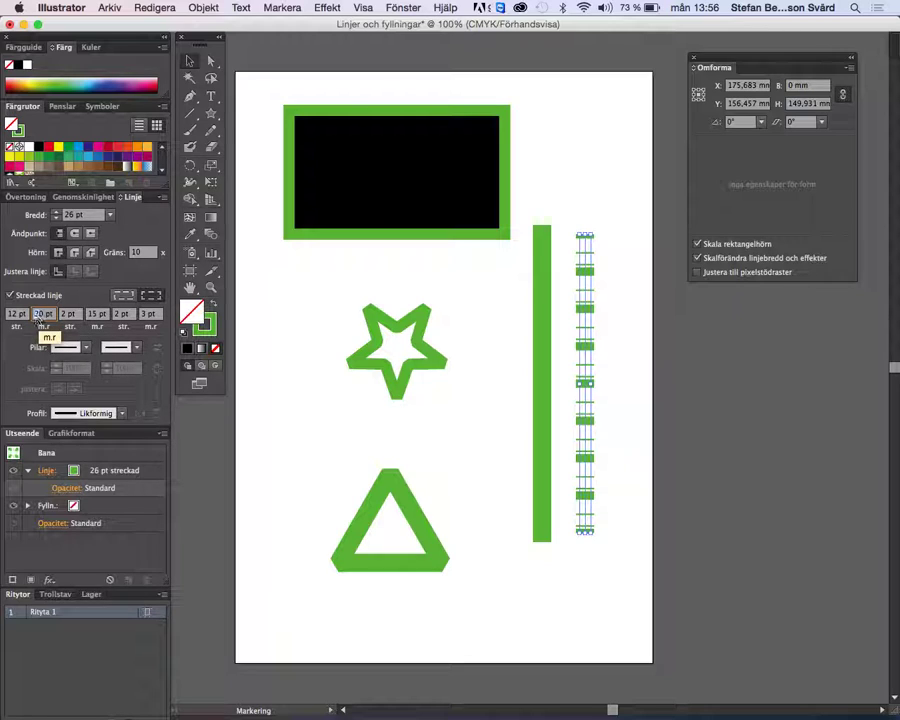
{"action": "type", "text": "10"}
{"action": "key", "text": "Tab"}
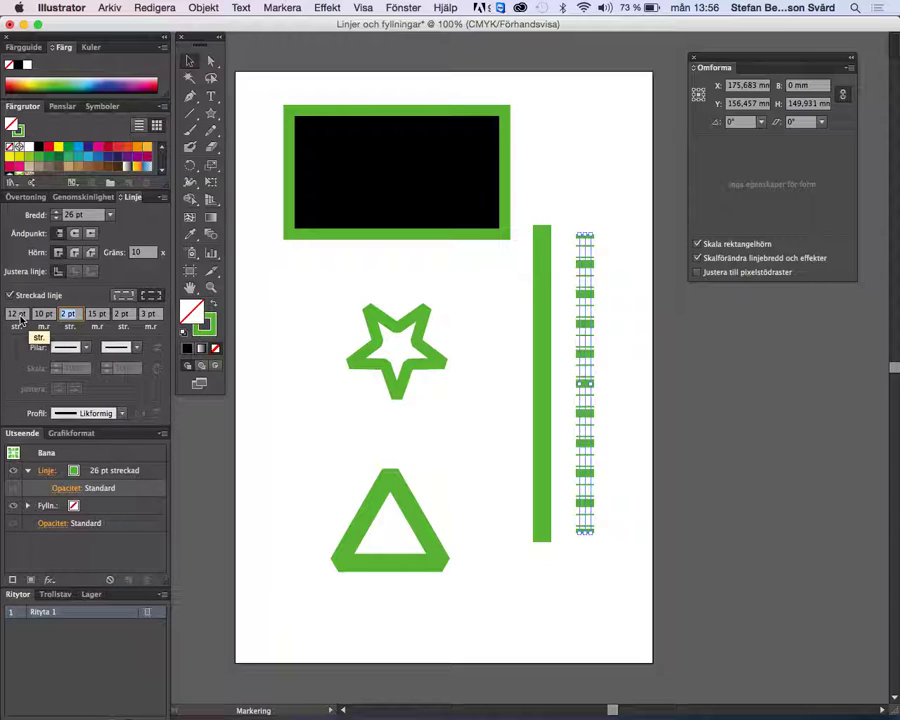
Clear the trailing dash and gap and set the second dash to 5 pt, giving 12-10-5-15
{"action": "left_click", "coordinate": [70, 317]}
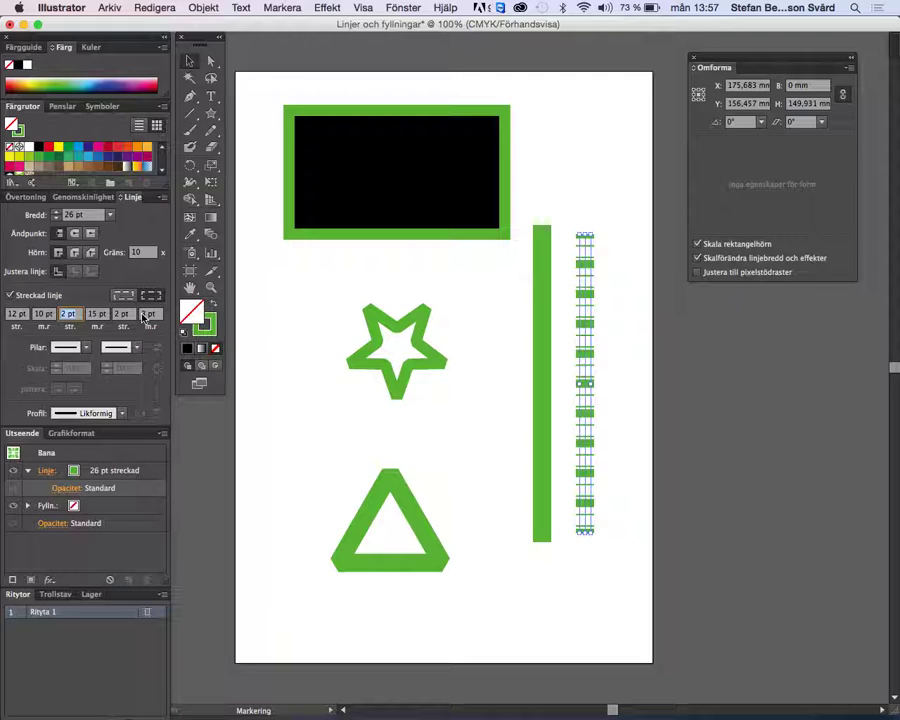
{"action": "left_click", "coordinate": [145, 314]}
{"action": "double_click", "coordinate": [143, 314]}
{"action": "key", "text": "BackSpace"}
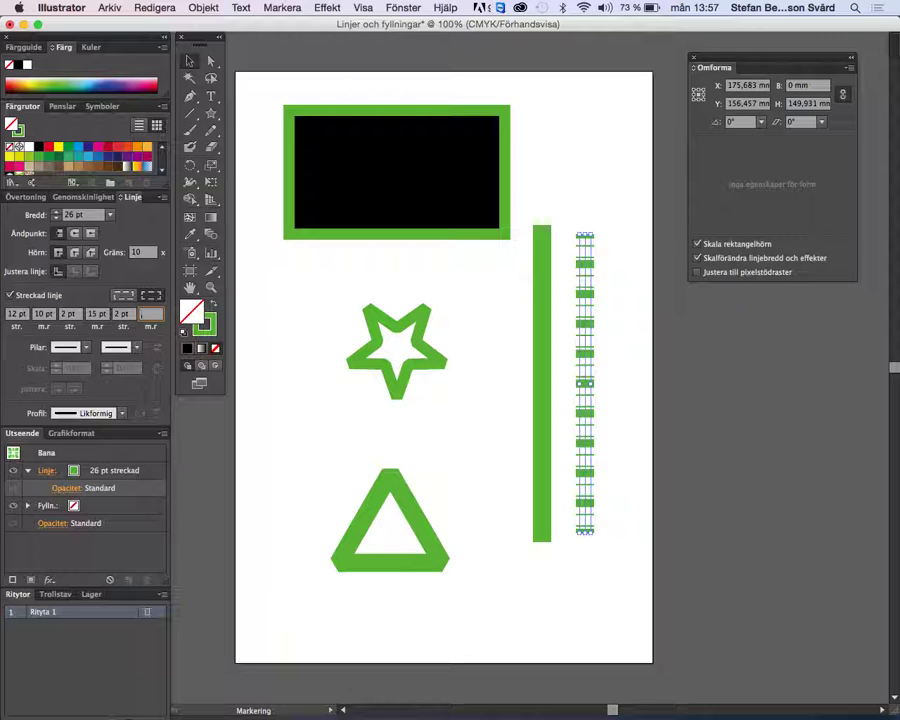
{"action": "key", "text": "Return"}
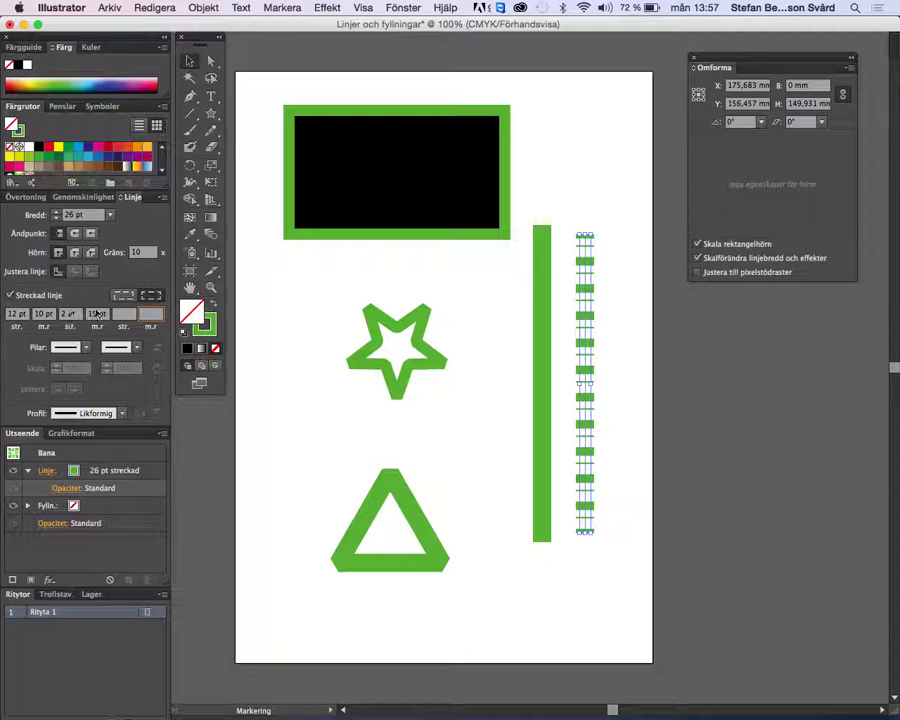
{"action": "double_click", "coordinate": [78, 315]}
{"action": "type", "text": "5"}
{"action": "key", "text": "Tab"}
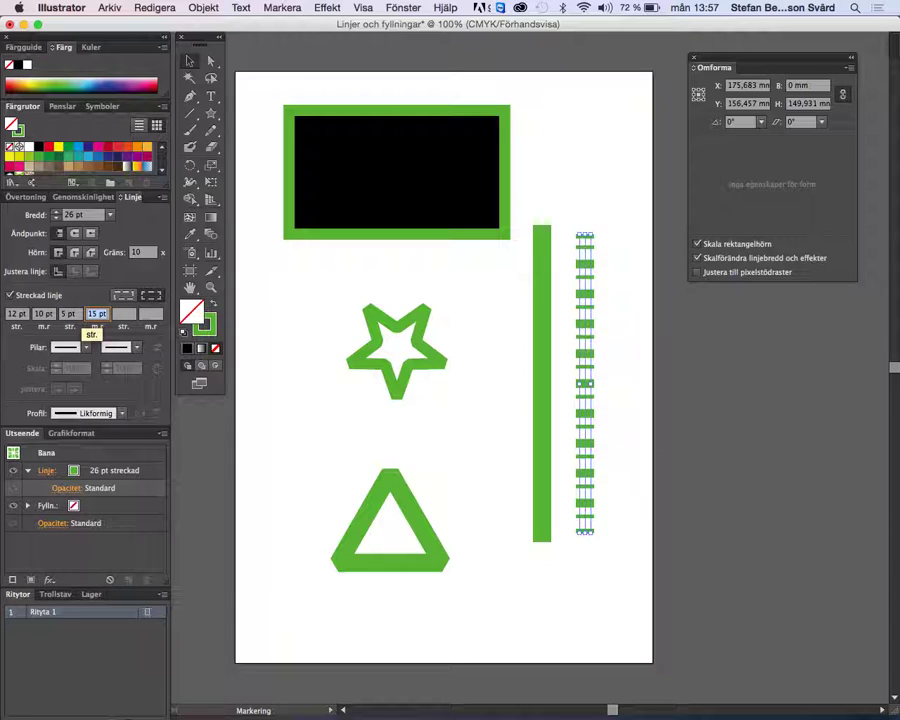
{"action": "left_click", "coordinate": [627, 260]}
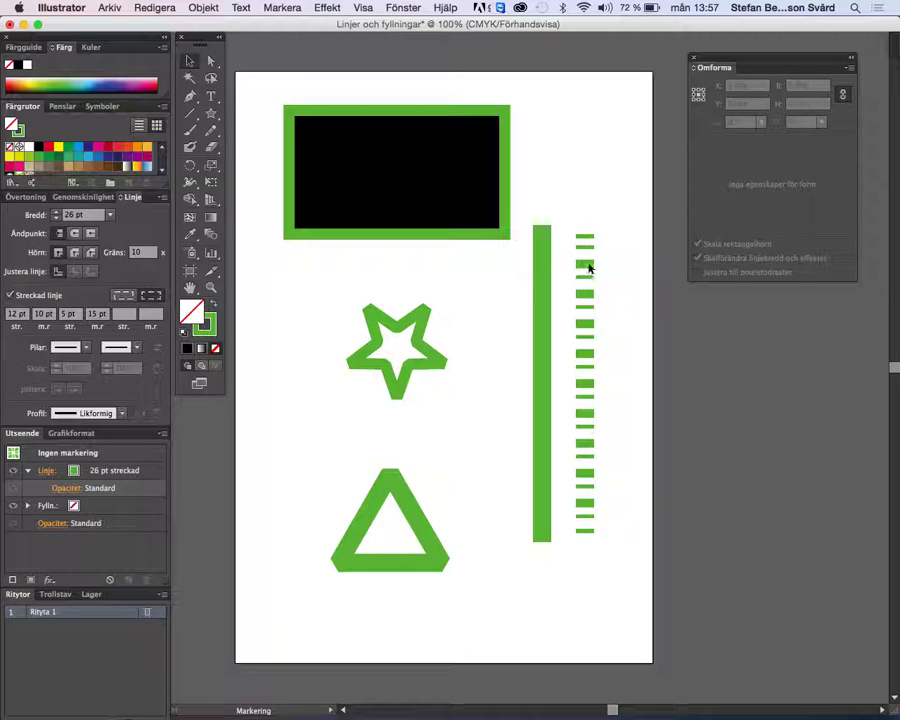
Lower the dashed line's stroke weight from 26 pt to 16 pt
{"action": "left_click", "coordinate": [589, 328]}
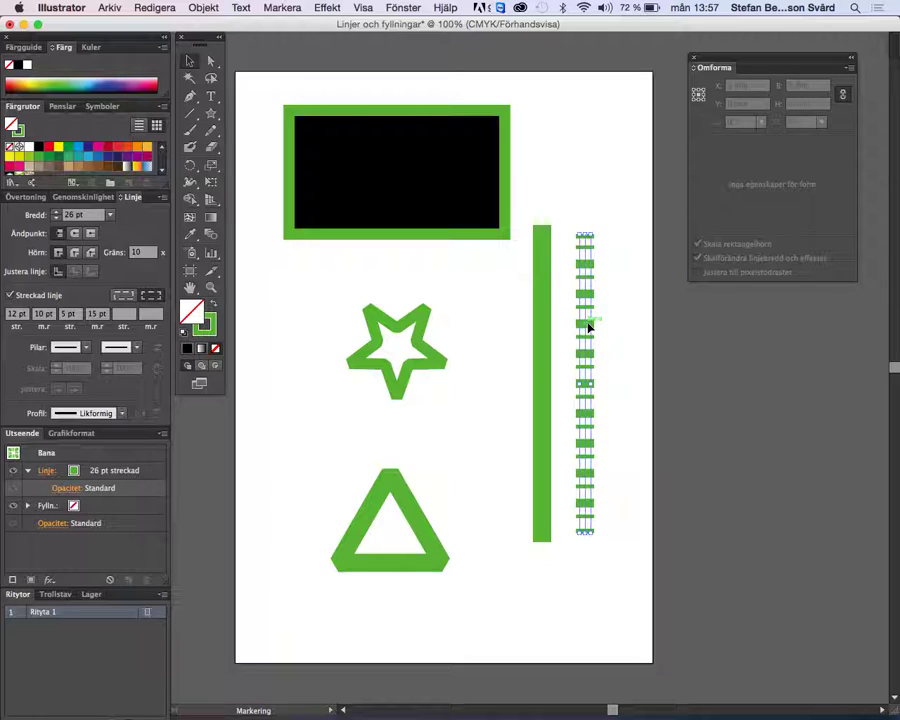
{"action": "left_click", "coordinate": [57, 219]}
{"action": "left_click", "coordinate": [57, 219]}
{"action": "left_click", "coordinate": [57, 219]}
{"action": "left_click", "coordinate": [57, 219]}
{"action": "left_click", "coordinate": [57, 219]}
{"action": "left_click", "coordinate": [57, 219]}
{"action": "left_click", "coordinate": [57, 219]}
{"action": "left_click", "coordinate": [57, 219]}
{"action": "left_click", "coordinate": [57, 219]}
{"action": "left_click", "coordinate": [57, 219]}
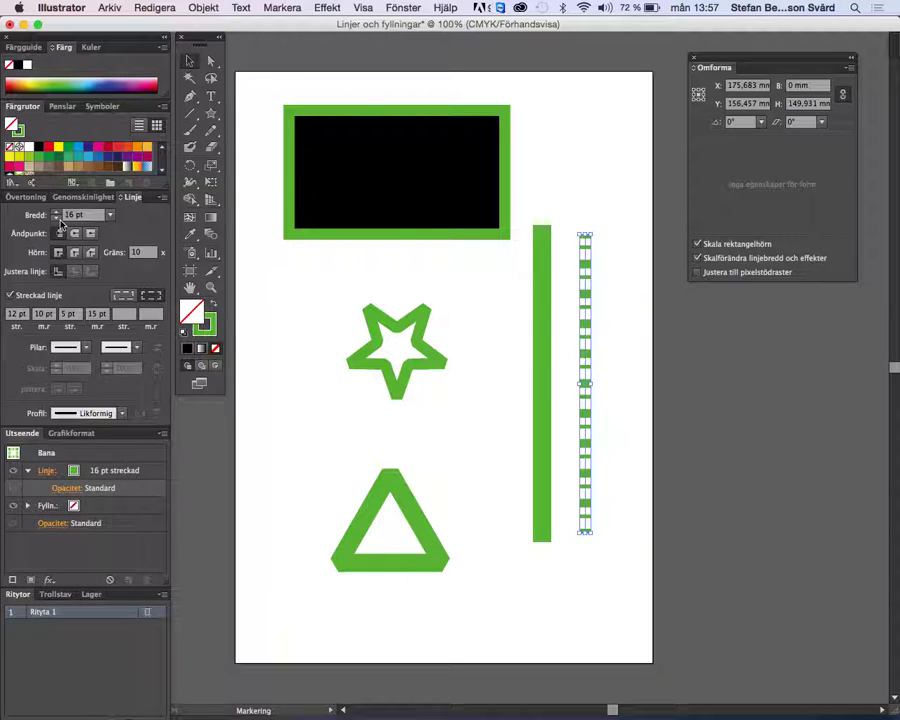
{"action": "left_click", "coordinate": [608, 294]}
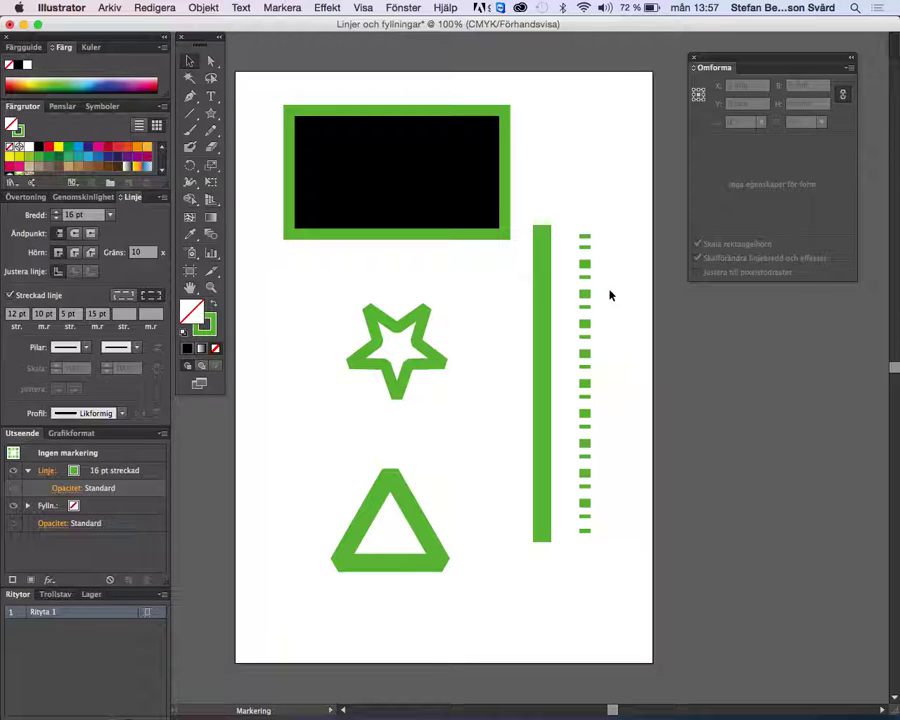
{"action": "left_click", "coordinate": [366, 236]}
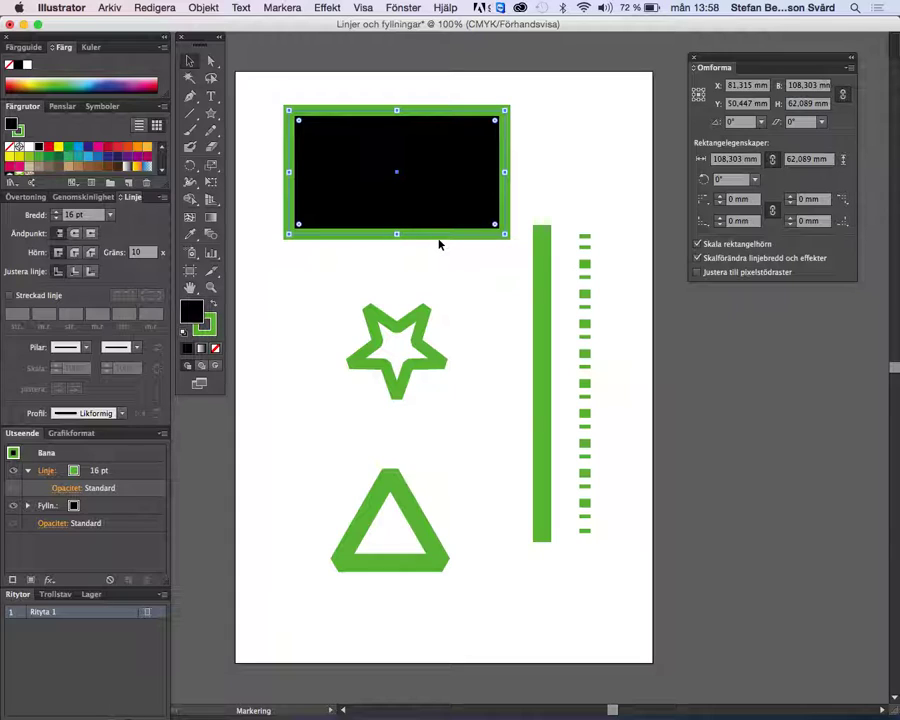
Make the rectangle's green border dashed, with dashes aligned to corners and path ends
{"action": "left_click", "coordinate": [9, 296]}
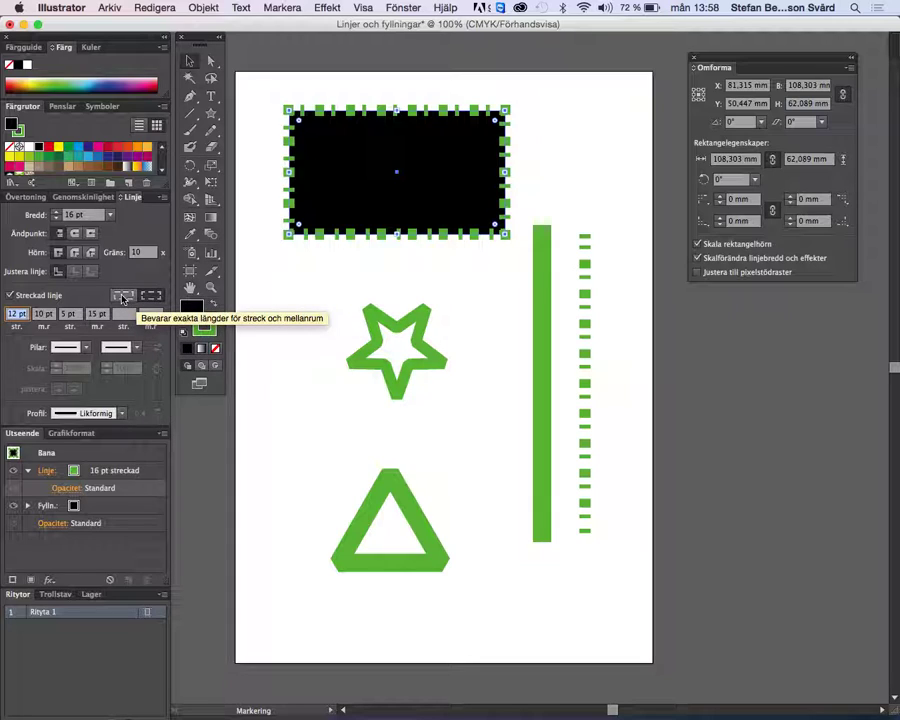
{"action": "left_click", "coordinate": [122, 298]}
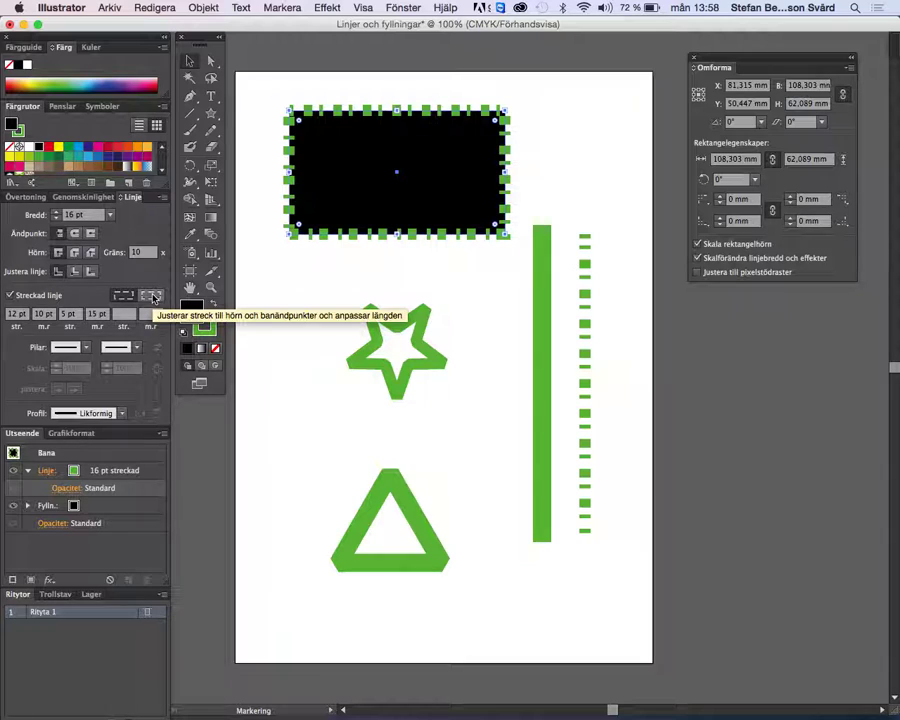
{"action": "left_click", "coordinate": [153, 297]}
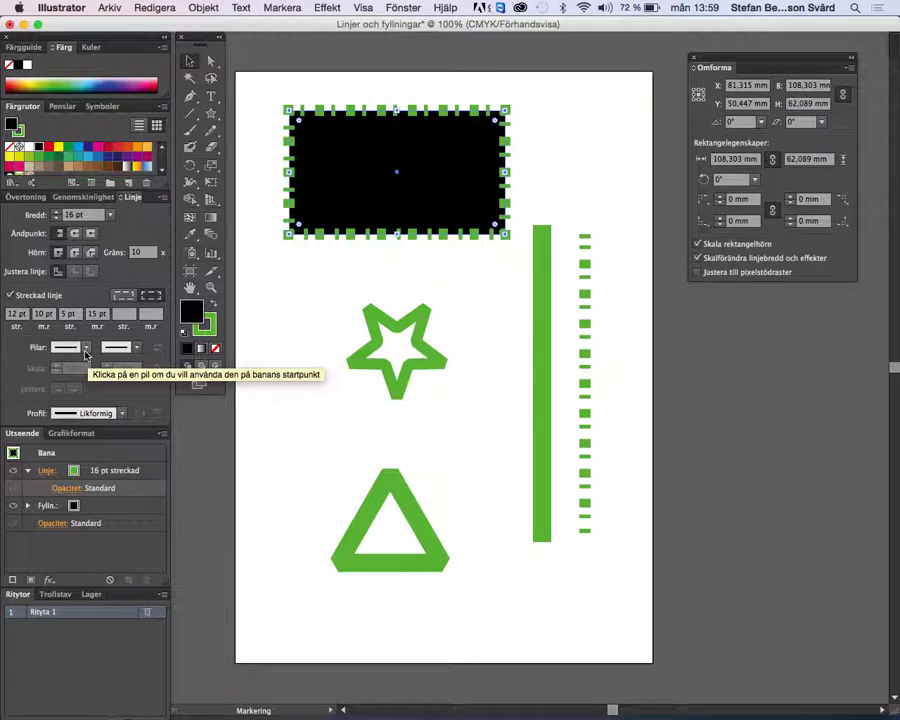
{"action": "left_click", "coordinate": [493, 304]}
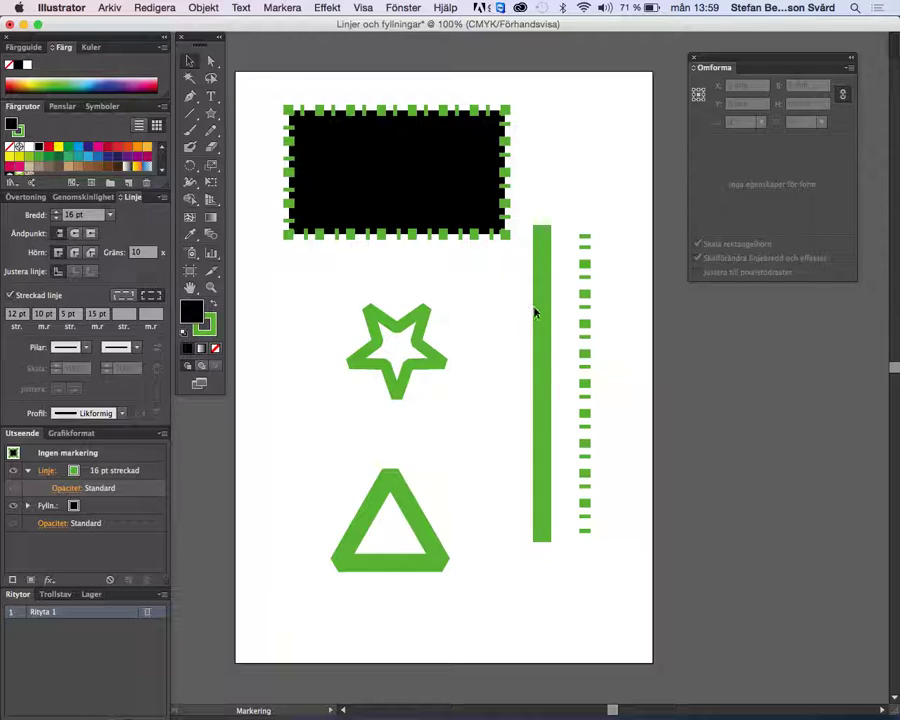
Select the solid green vertical line and give it a start arrowhead
{"action": "left_click", "coordinate": [545, 313]}
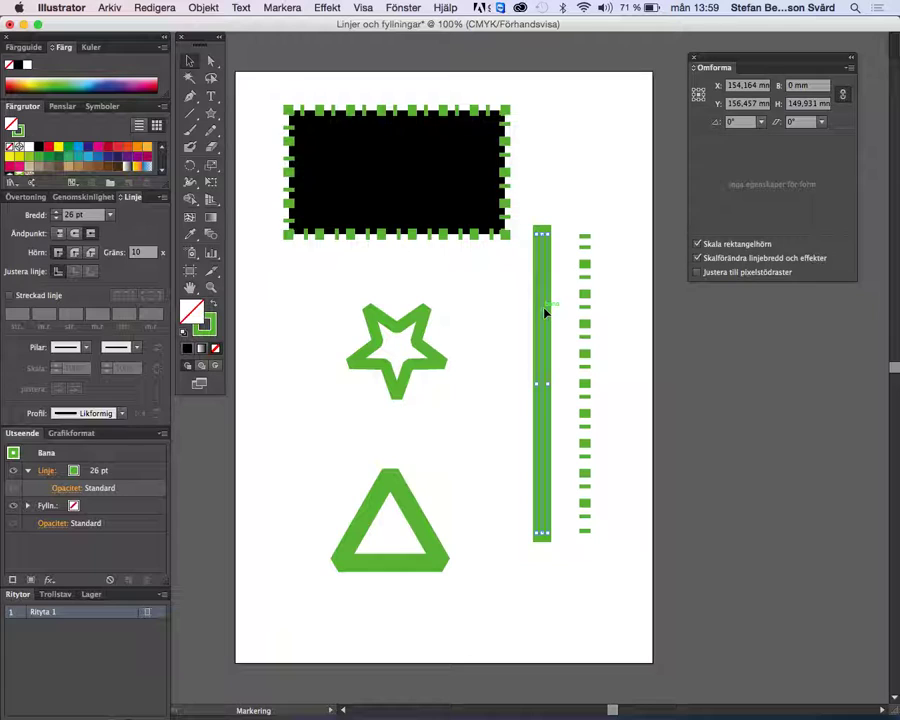
{"action": "left_click", "coordinate": [86, 347]}
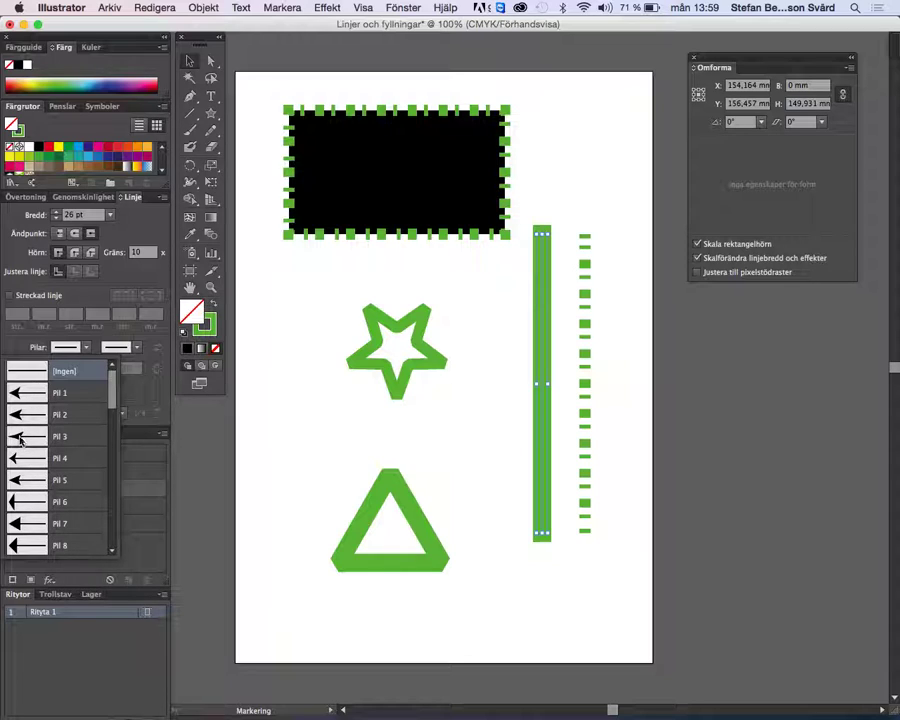
{"action": "left_click", "coordinate": [20, 440]}
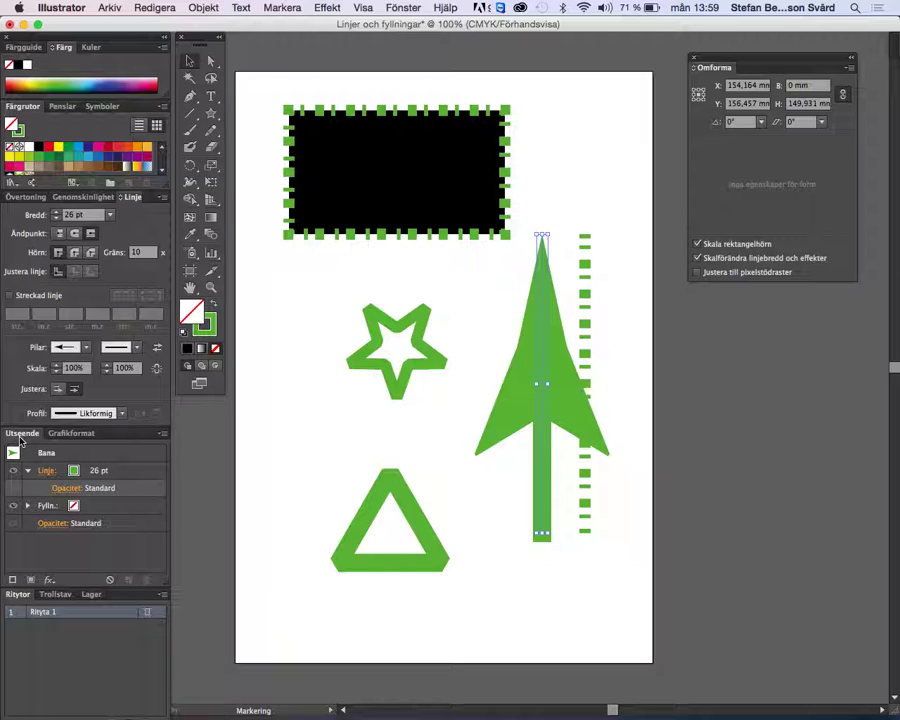
Lower the start arrowhead's scale to 35%
{"action": "left_click", "coordinate": [57, 372]}
{"action": "left_click", "coordinate": [57, 372]}
{"action": "left_click", "coordinate": [57, 372]}
{"action": "left_click", "coordinate": [57, 372]}
{"action": "left_click", "coordinate": [57, 372]}
{"action": "left_click", "coordinate": [57, 372]}
{"action": "left_click", "coordinate": [57, 372]}
{"action": "left_click", "coordinate": [57, 372]}
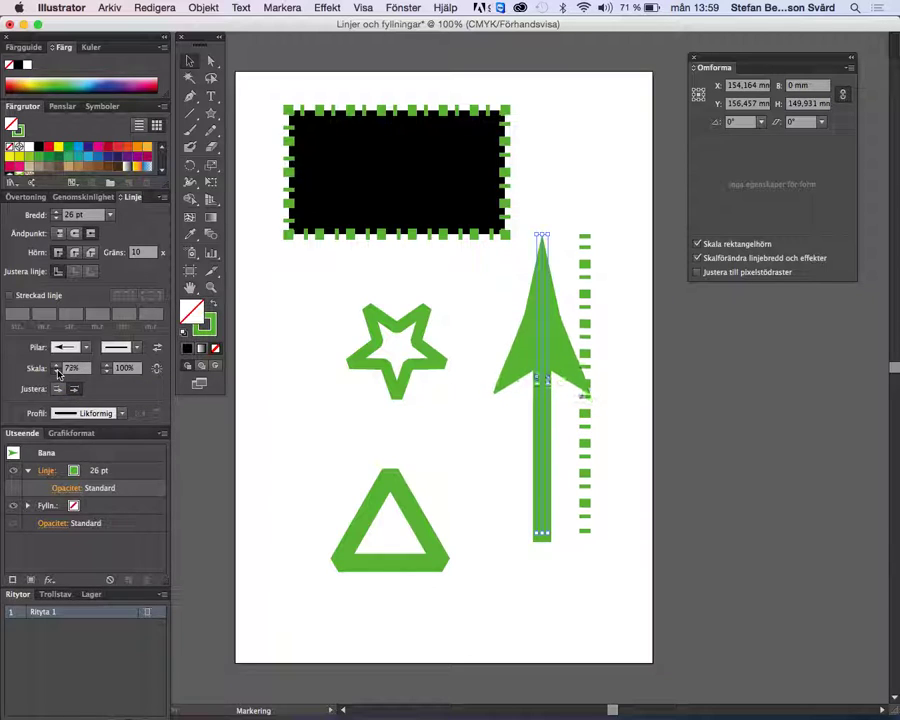
{"action": "left_click", "coordinate": [57, 372]}
{"action": "left_click", "coordinate": [57, 372]}
{"action": "left_click", "coordinate": [57, 372]}
{"action": "left_click", "coordinate": [57, 372]}
{"action": "left_click", "coordinate": [57, 372]}
{"action": "left_click", "coordinate": [57, 372]}
{"action": "left_click", "coordinate": [57, 372]}
{"action": "left_click", "coordinate": [57, 372]}
{"action": "left_click", "coordinate": [57, 372]}
{"action": "left_click", "coordinate": [57, 372]}
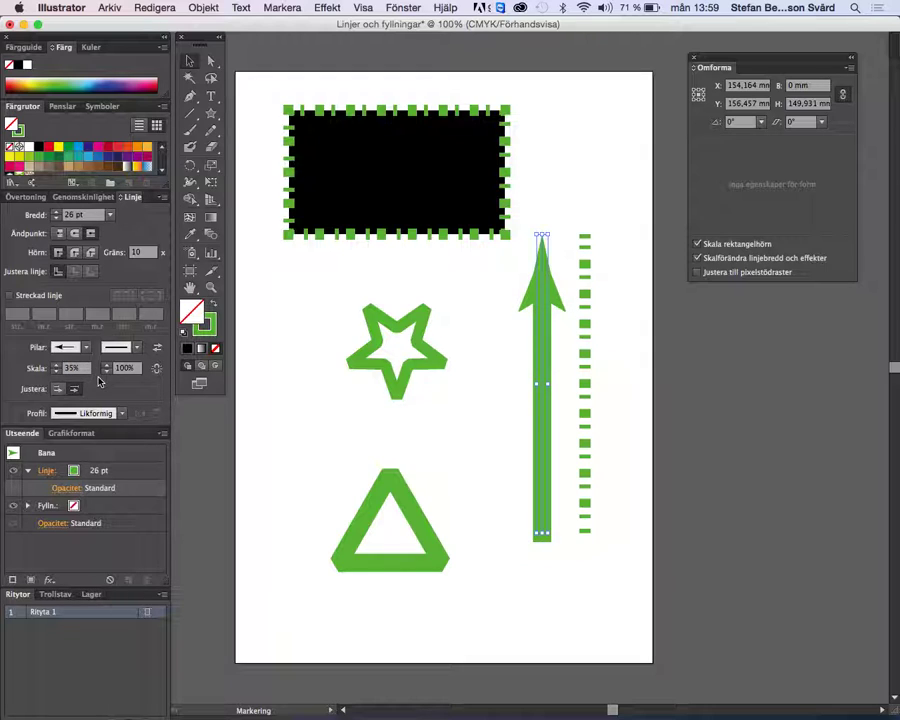
Swap the start arrowhead to Arrow 7, then to the feathered Arrow 18 tail
{"action": "left_click", "coordinate": [86, 347]}
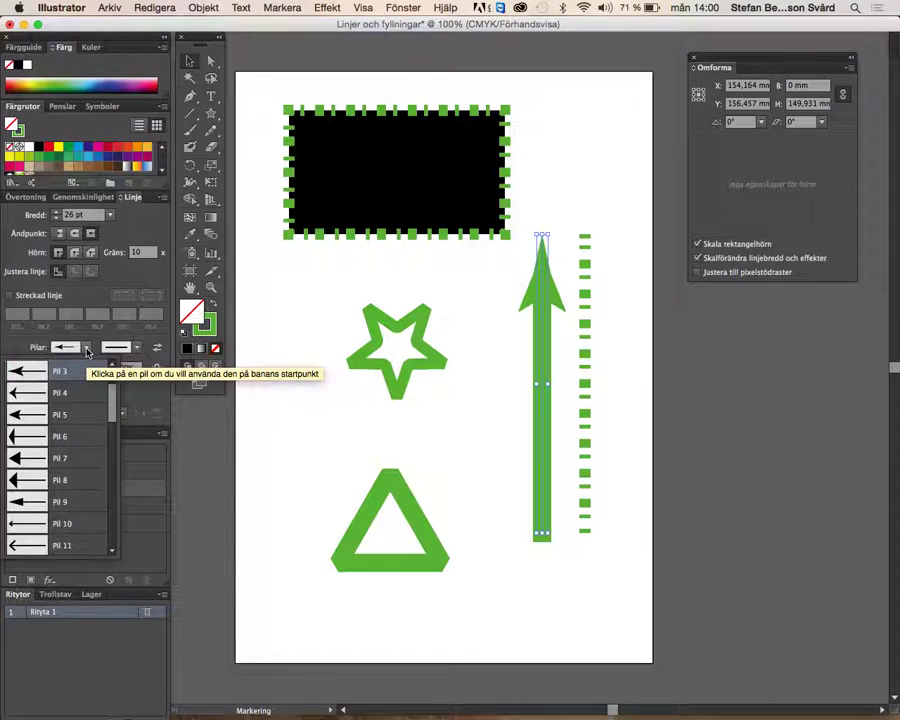
{"action": "left_click", "coordinate": [26, 460]}
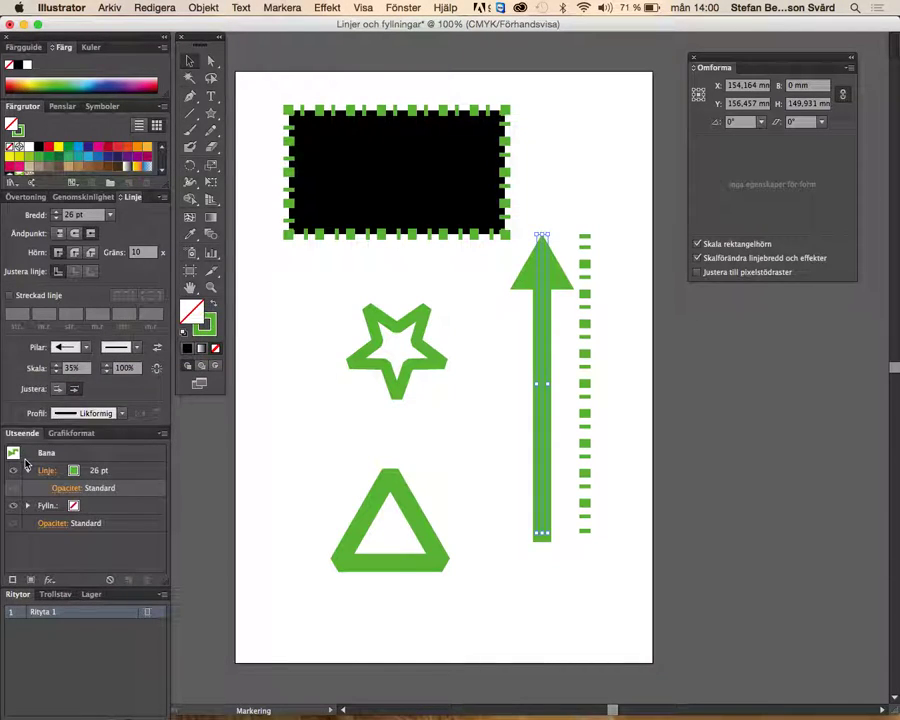
{"action": "left_click", "coordinate": [86, 347]}
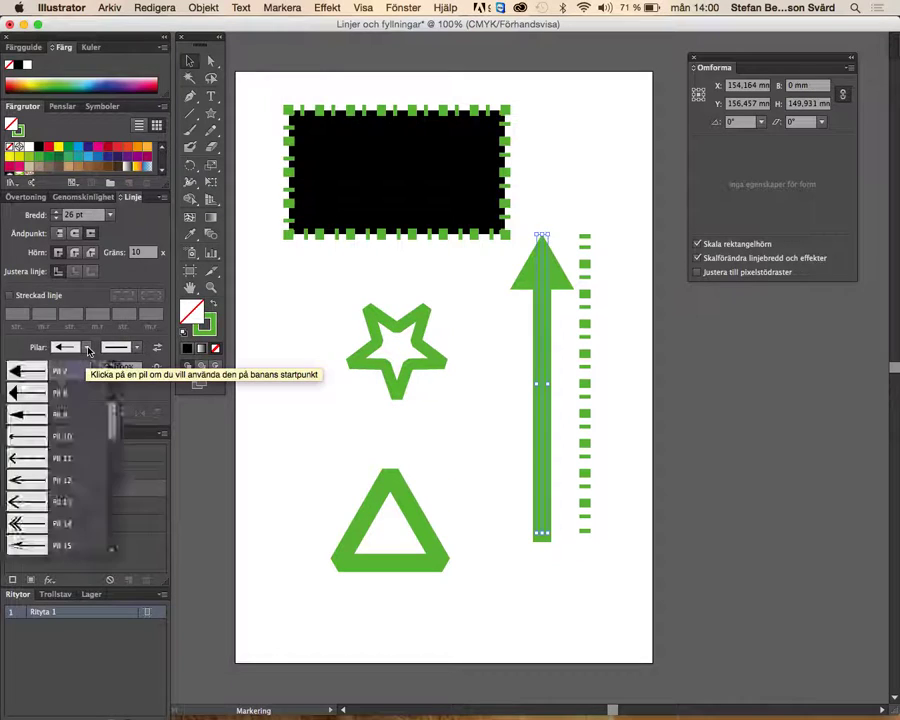
{"action": "scroll", "coordinate": [112, 489], "scroll_direction": "down", "scroll_amount": 3}
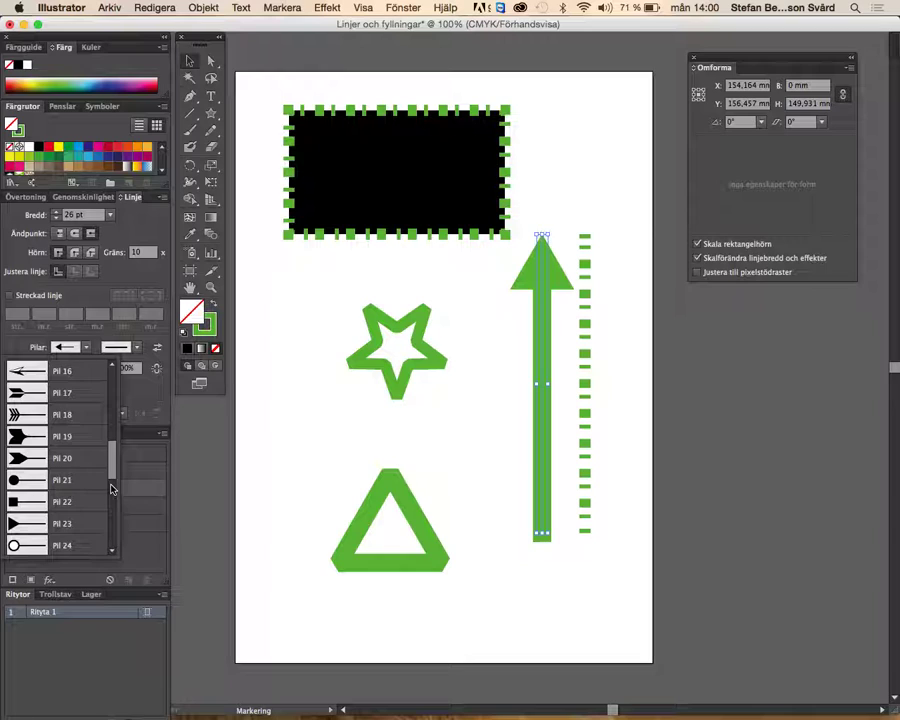
{"action": "left_click", "coordinate": [24, 418]}
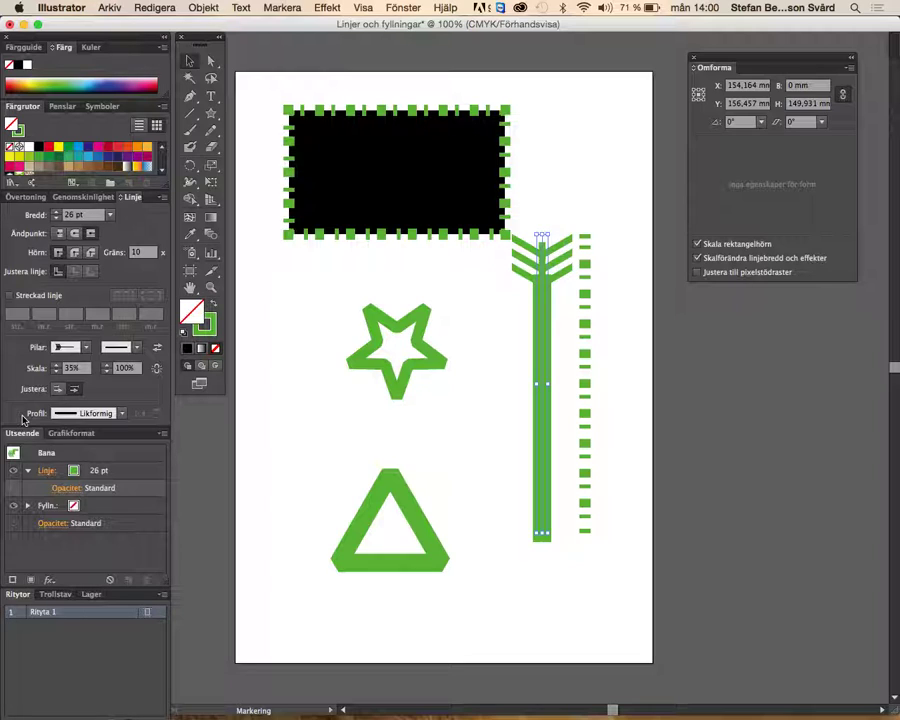
{"action": "left_click", "coordinate": [139, 347]}
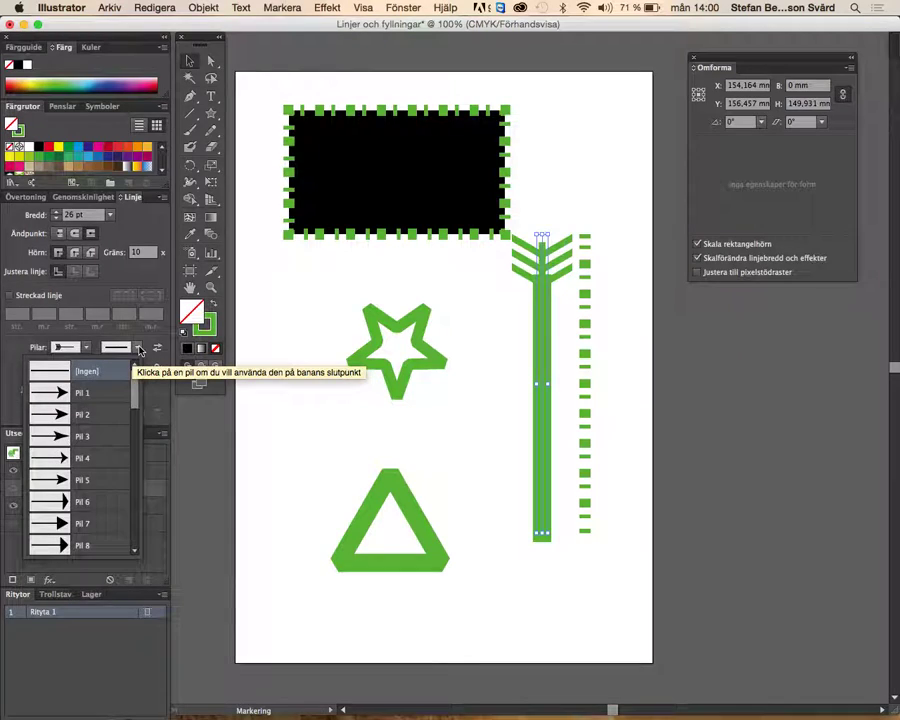
Add a triangular arrowhead to the line's bottom end and shrink it slightly
{"action": "left_click", "coordinate": [62, 481]}
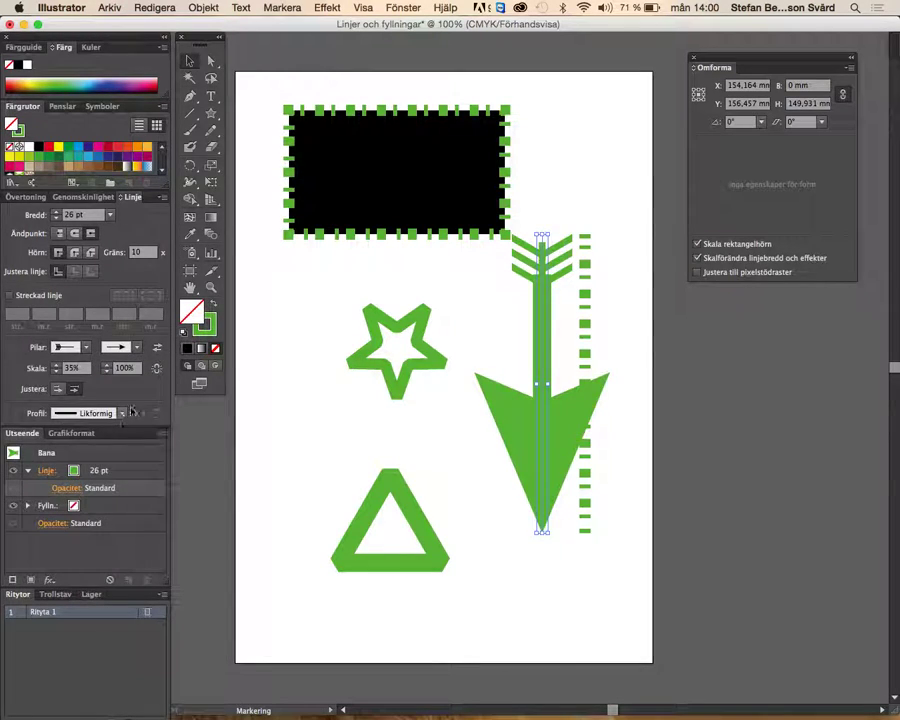
{"action": "left_click", "coordinate": [107, 371]}
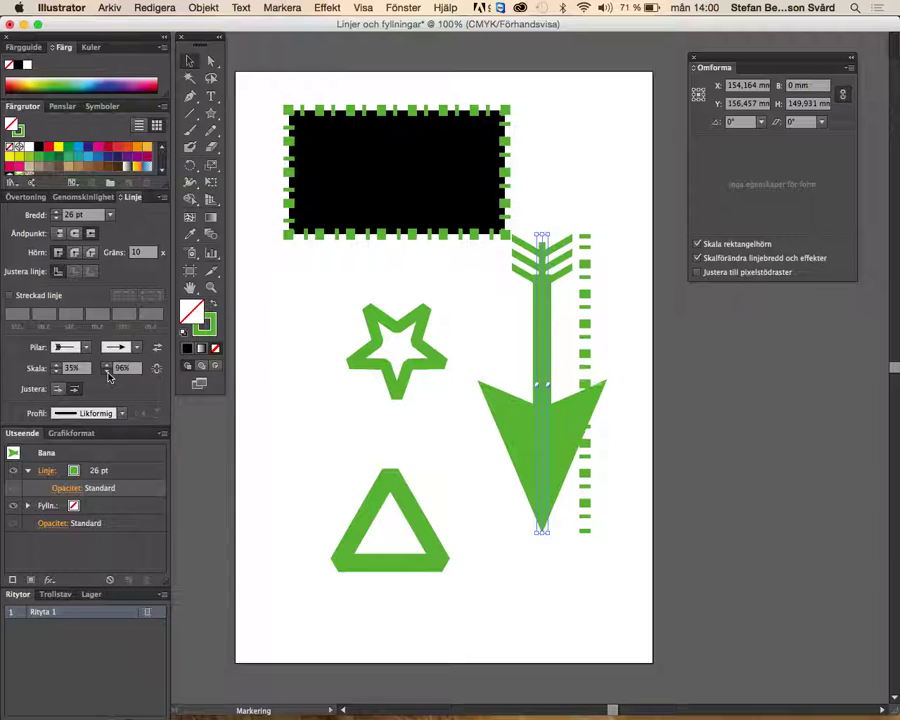
{"action": "left_click", "coordinate": [107, 372]}
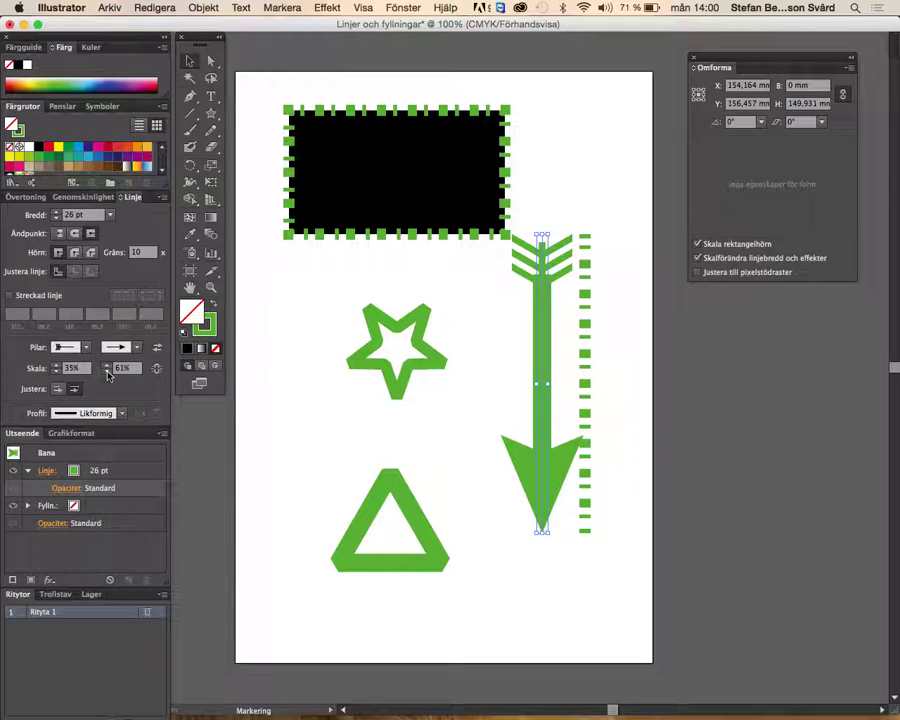
{"action": "left_click", "coordinate": [484, 363]}
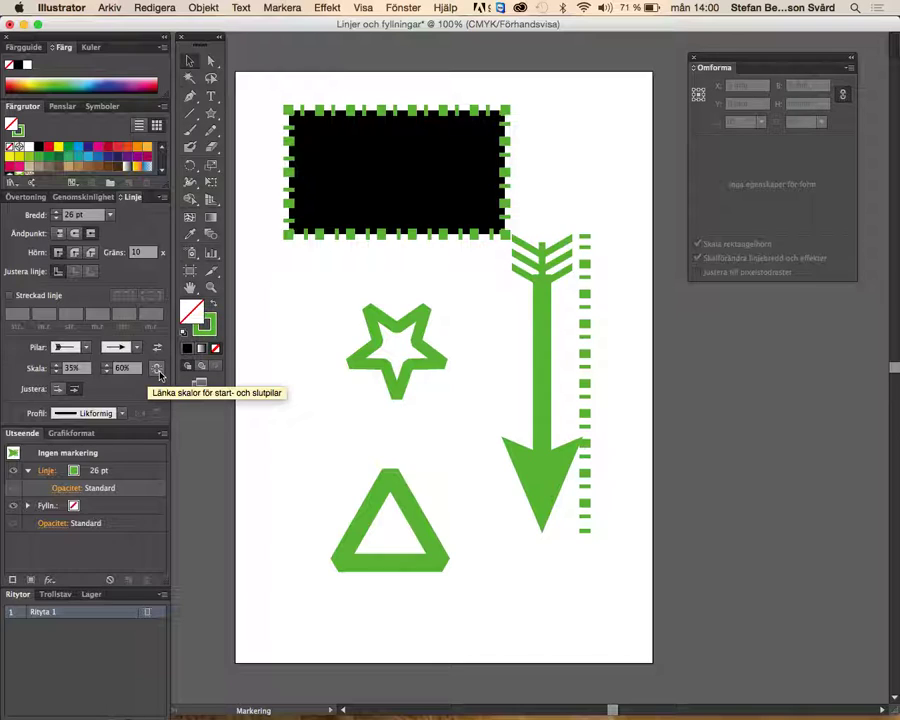
Step both arrowhead scales down further with the green arrow line reselected
{"action": "left_click", "coordinate": [106, 372]}
{"action": "left_click", "coordinate": [106, 372]}
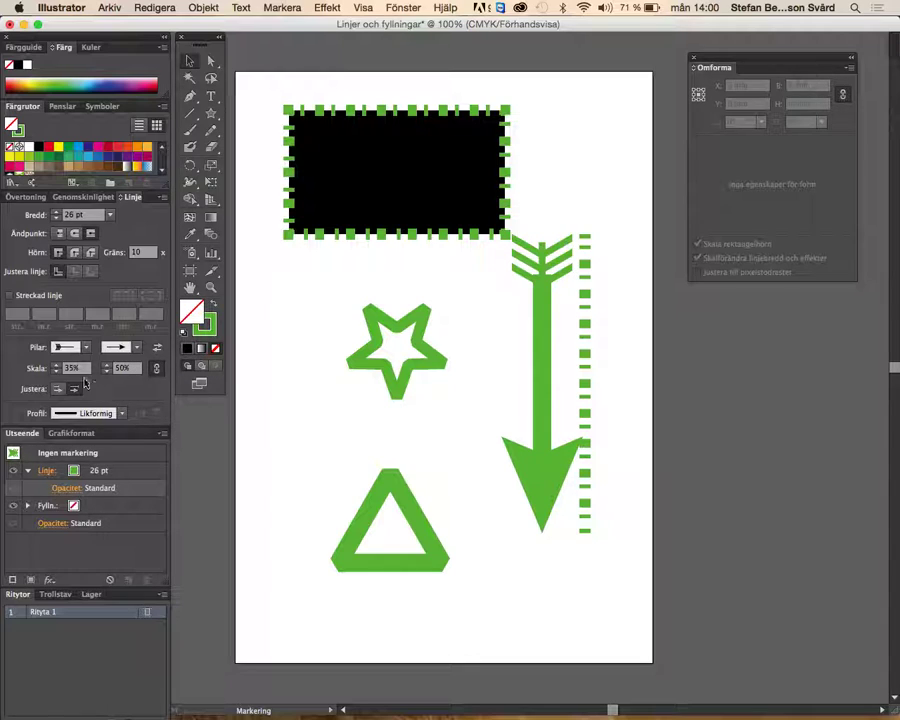
{"action": "left_click", "coordinate": [106, 372]}
{"action": "left_click", "coordinate": [106, 372]}
{"action": "left_click", "coordinate": [106, 372]}
{"action": "left_click", "coordinate": [106, 372]}
{"action": "left_click", "coordinate": [544, 370]}
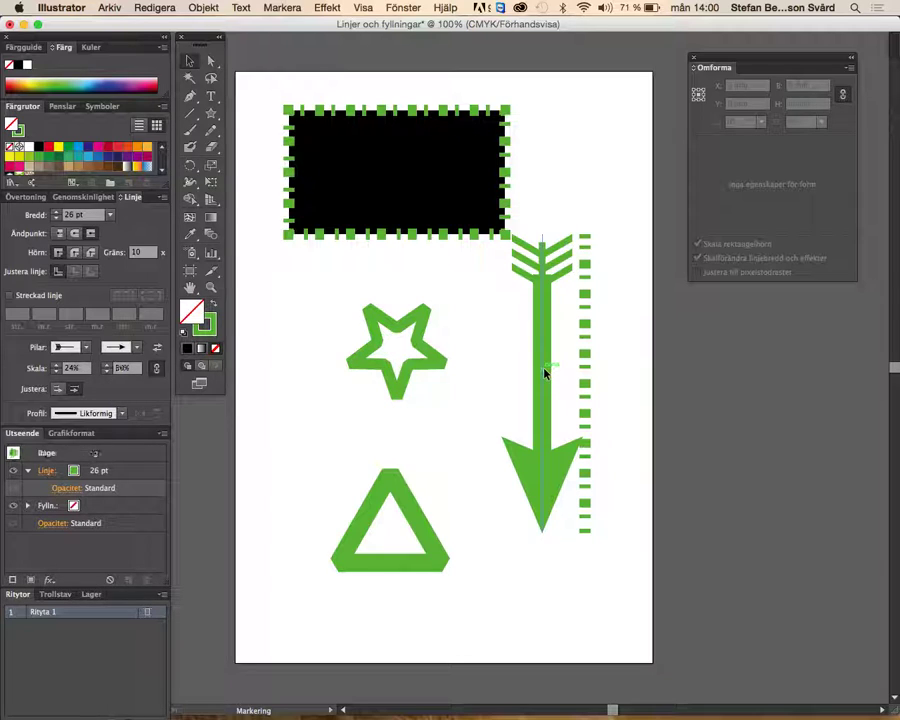
{"action": "left_click", "coordinate": [106, 372]}
{"action": "left_click", "coordinate": [106, 372]}
{"action": "left_click", "coordinate": [106, 372]}
{"action": "left_click", "coordinate": [106, 372]}
{"action": "left_click", "coordinate": [106, 372]}
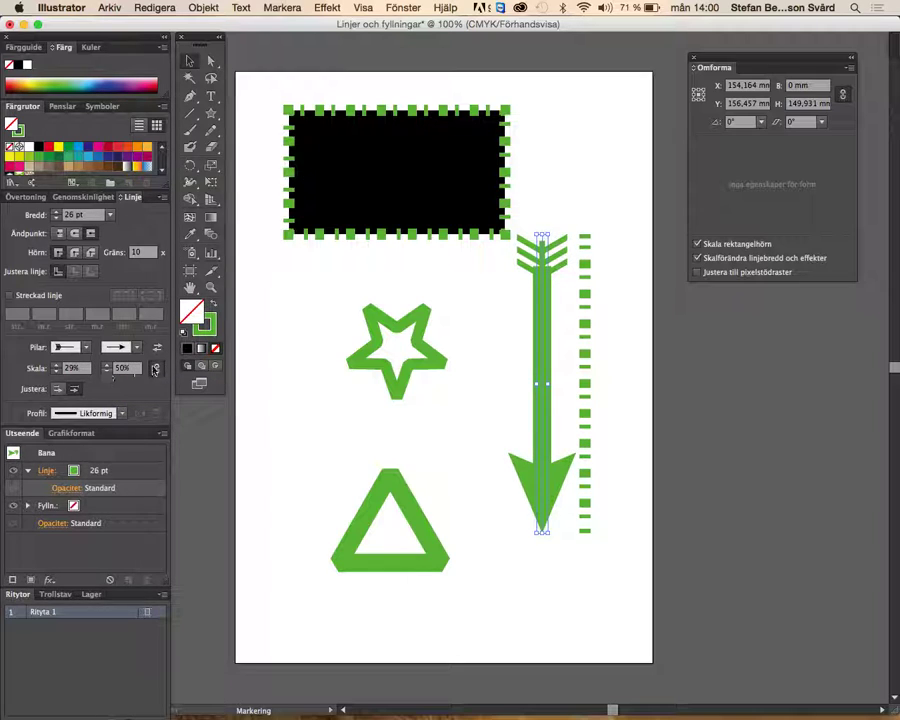
Link start and end arrow scaling and settle both ends at about 26% and 45%
{"action": "left_click", "coordinate": [157, 368]}
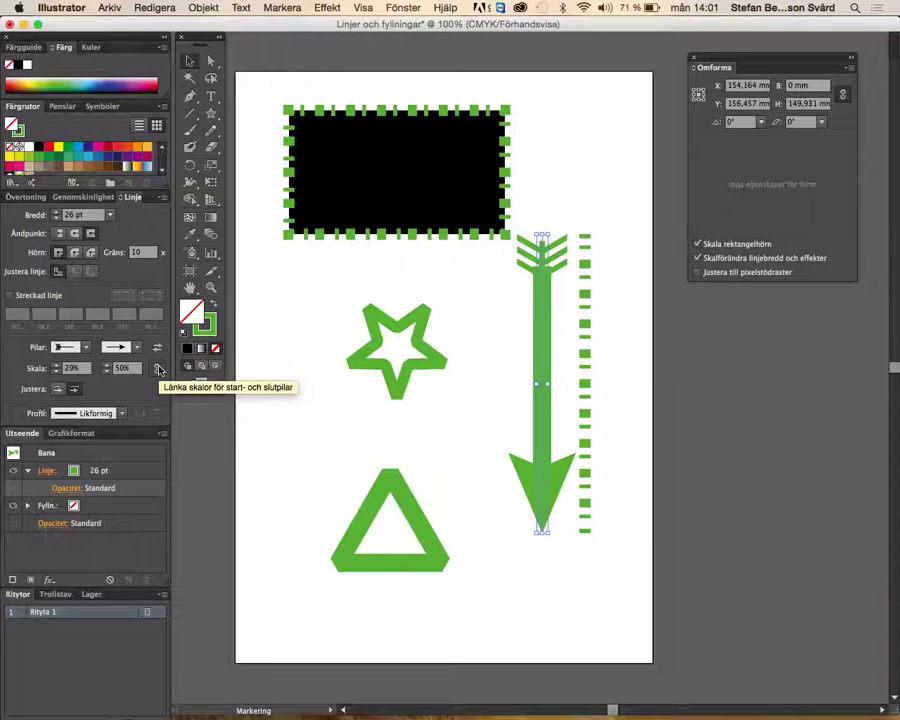
{"action": "left_click", "coordinate": [107, 373]}
{"action": "left_click", "coordinate": [107, 373]}
{"action": "left_click", "coordinate": [107, 373]}
{"action": "left_click", "coordinate": [107, 373]}
{"action": "left_click", "coordinate": [107, 373]}
{"action": "left_click", "coordinate": [107, 373]}
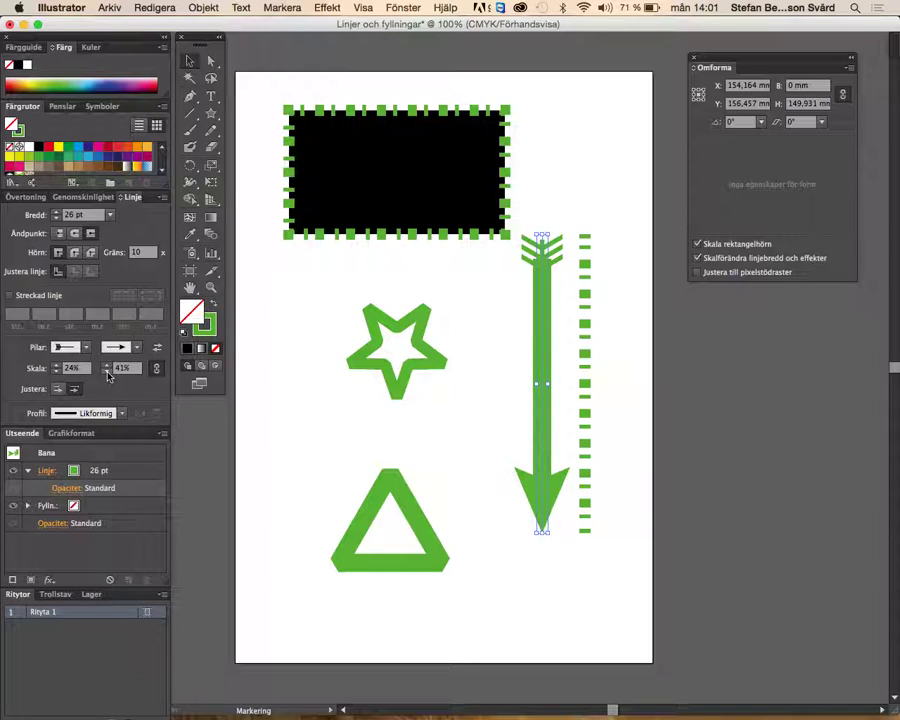
{"action": "left_click", "coordinate": [107, 369]}
{"action": "left_click", "coordinate": [107, 369]}
{"action": "left_click", "coordinate": [107, 369]}
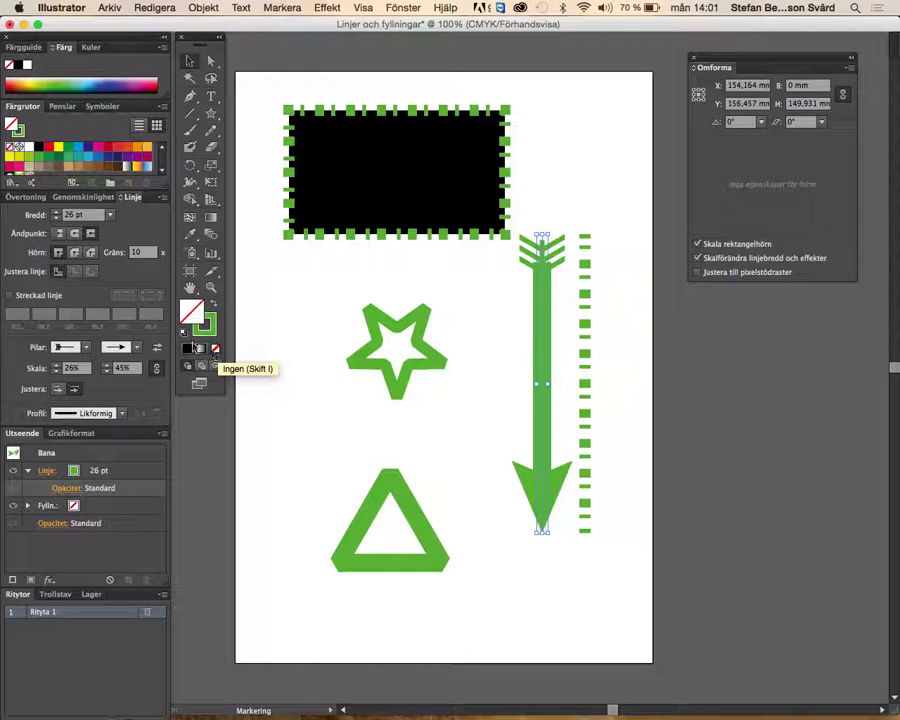
Restore default white fill and black 1 pt stroke while keeping the arrow line green
{"action": "left_click", "coordinate": [183, 337]}
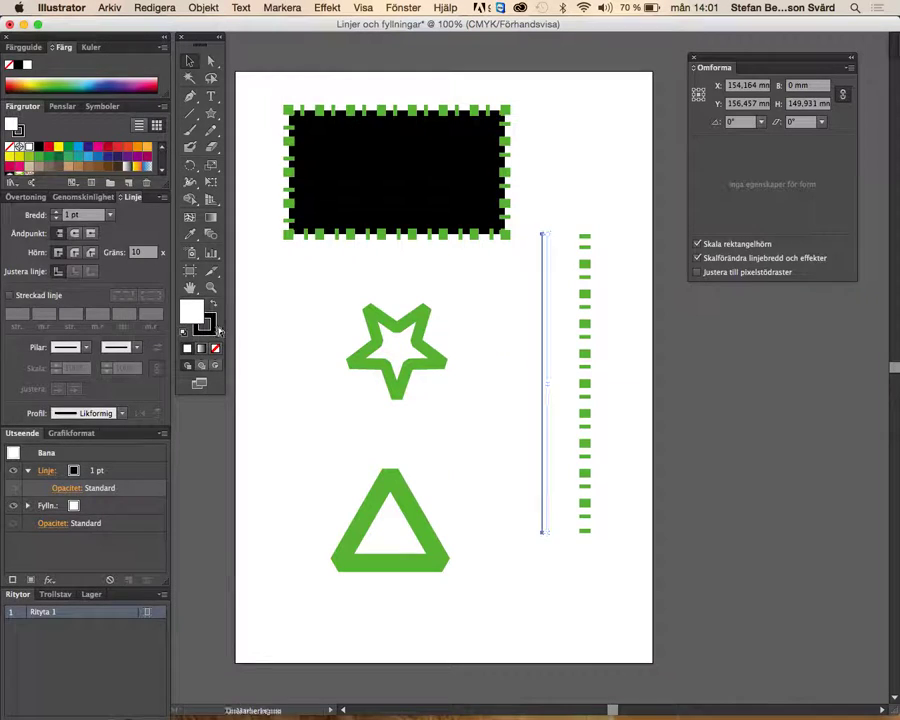
{"action": "key", "text": "super+z"}
{"action": "left_click", "coordinate": [472, 317]}
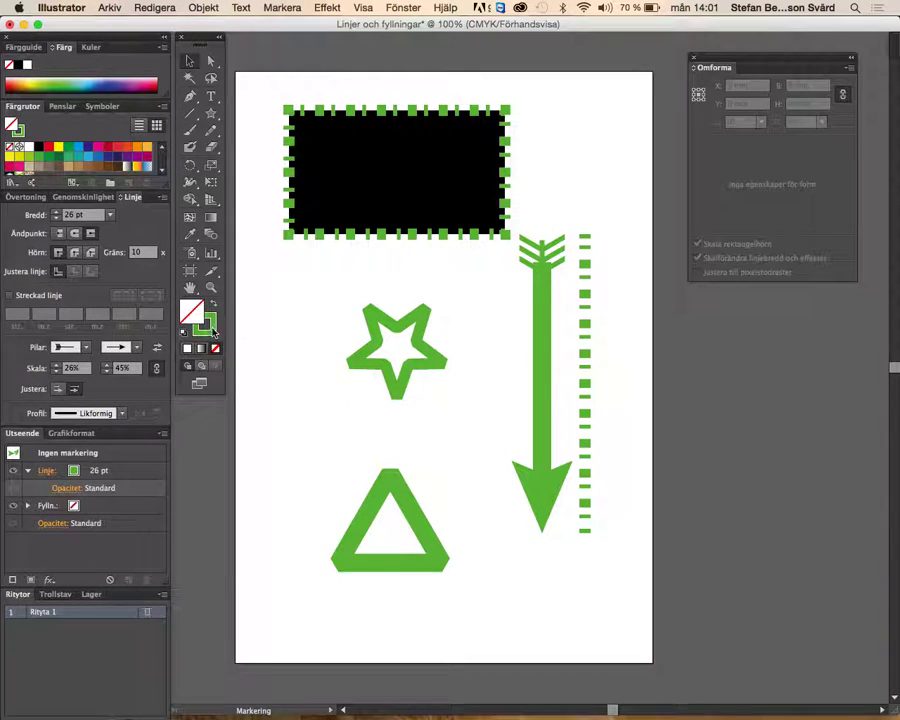
{"action": "key", "text": "d"}
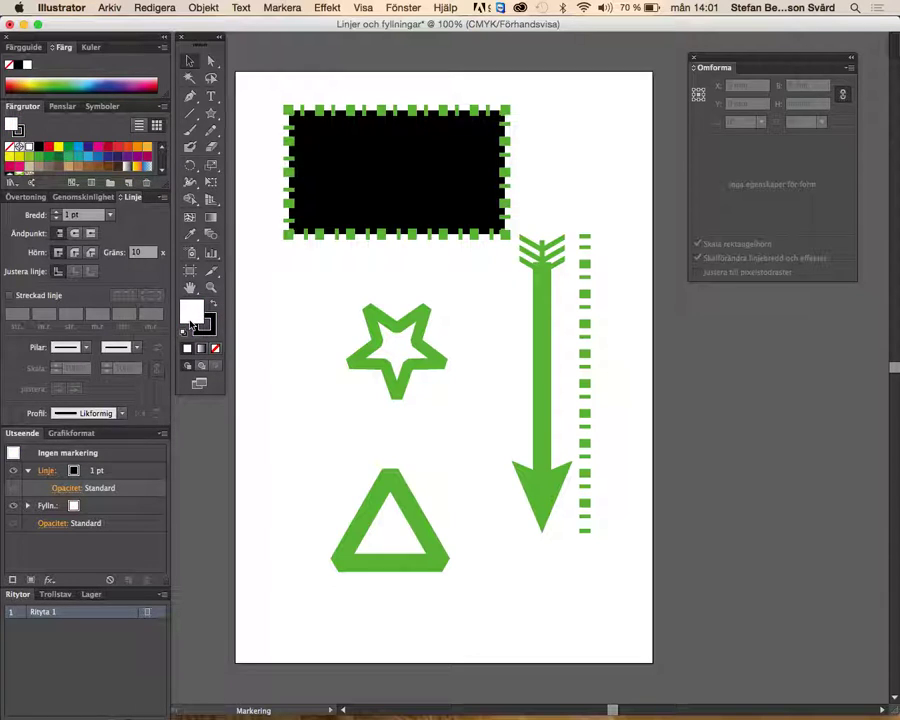
{"action": "left_click", "coordinate": [190, 113]}
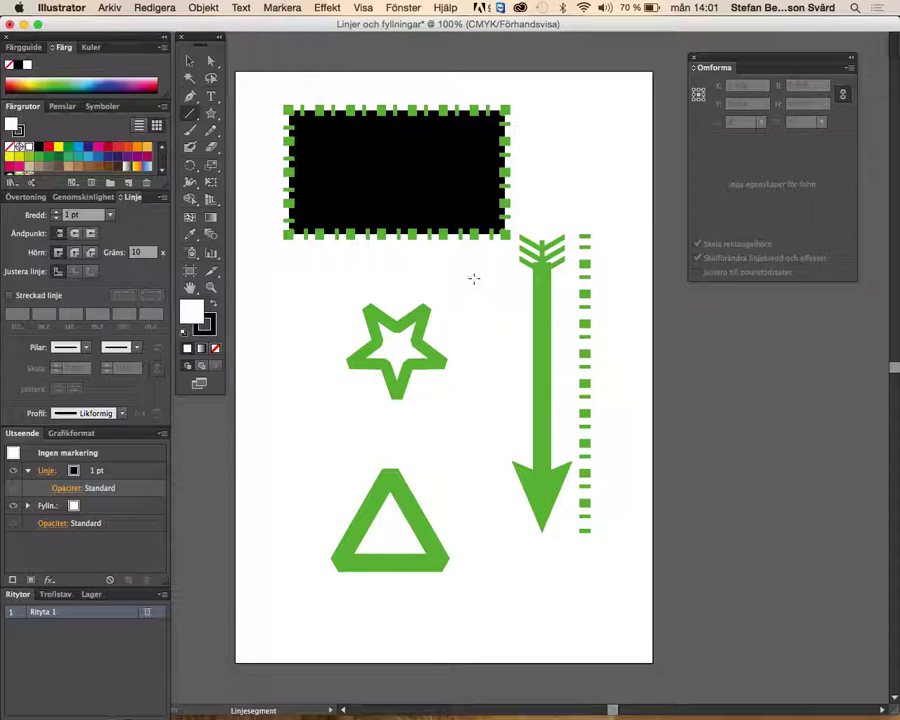
Draw a thin black vertical line about 150 mm tall right of the dashed green line
{"action": "left_click_drag", "start_coordinate": [540, 235], "coordinate": [627, 235]}
{"action": "left_click_drag", "start_coordinate": [623, 236], "coordinate": [620, 537]}
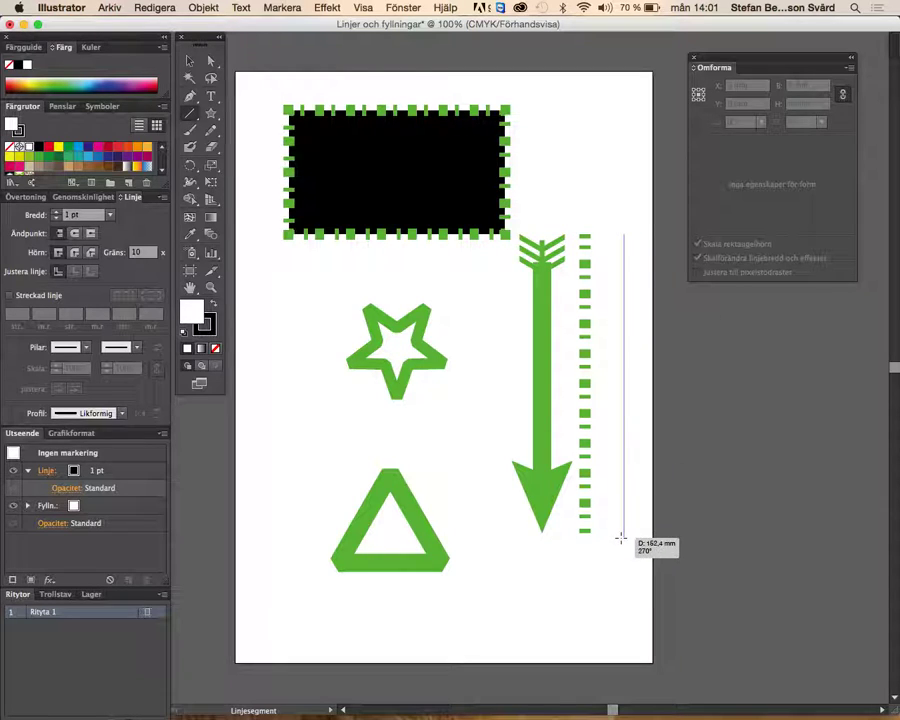
{"action": "left_click_drag", "start_coordinate": [620, 537], "coordinate": [624, 532]}
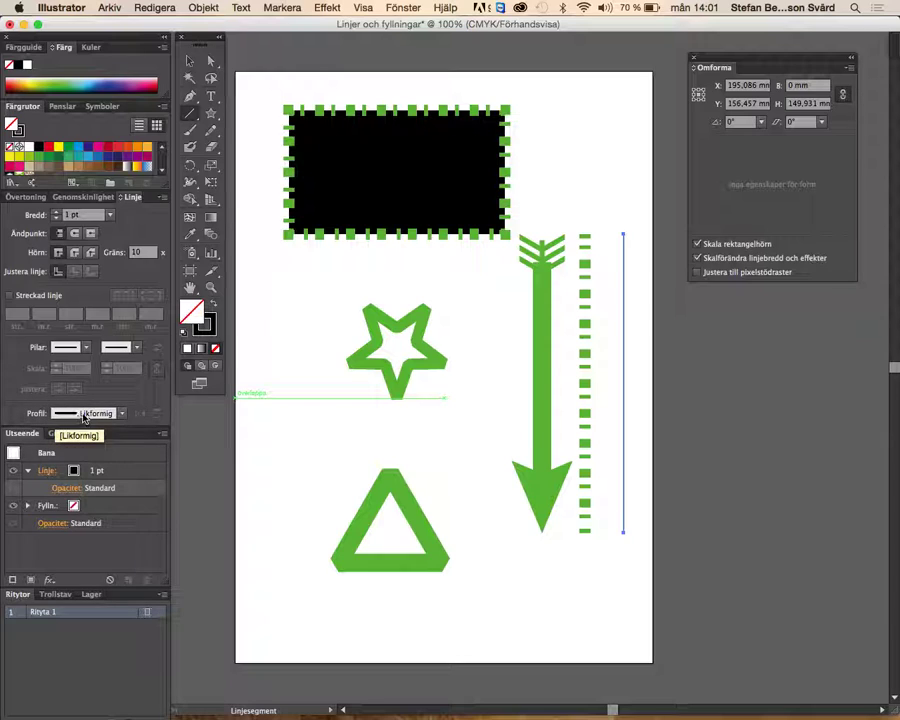
Give the vertical line a black 26 pt stroke, after briefly trying the Breddprofil 2 profile
{"action": "left_click", "coordinate": [123, 414]}
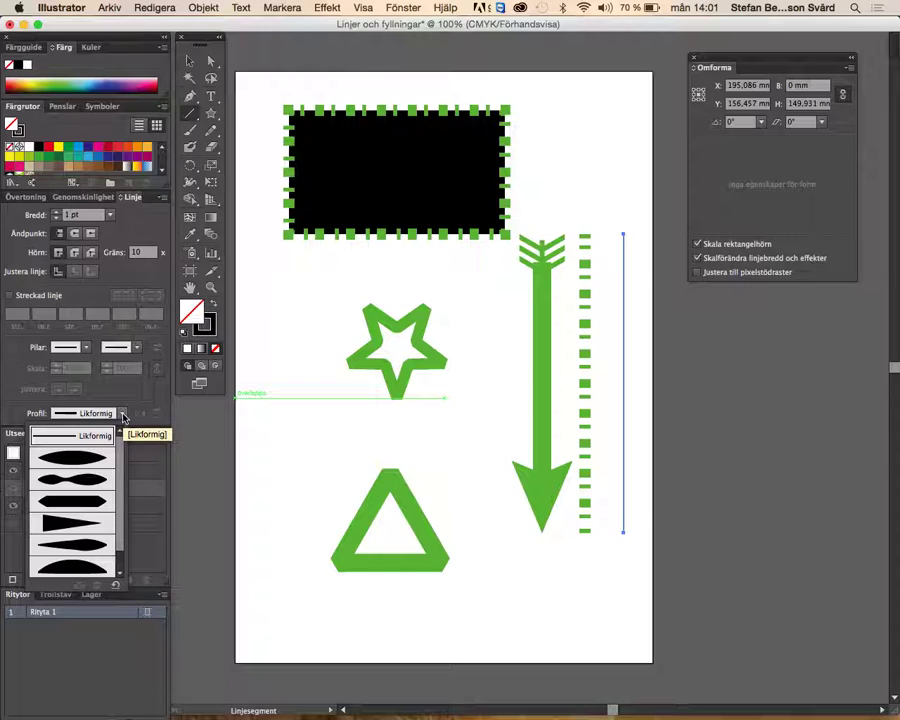
{"action": "left_click", "coordinate": [85, 477]}
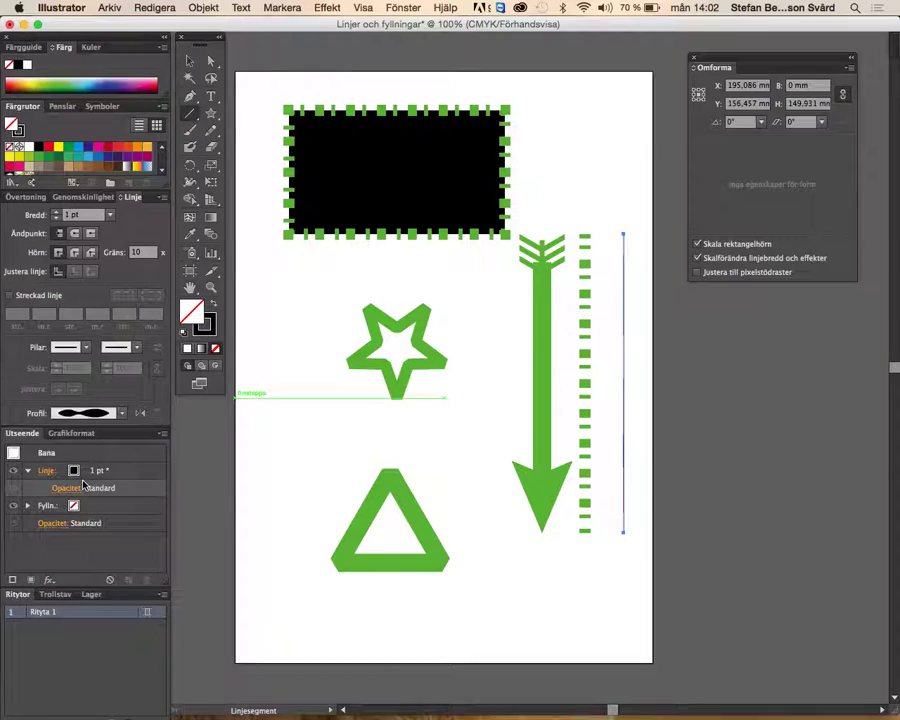
{"action": "left_click", "coordinate": [55, 218]}
{"action": "left_click", "coordinate": [55, 213]}
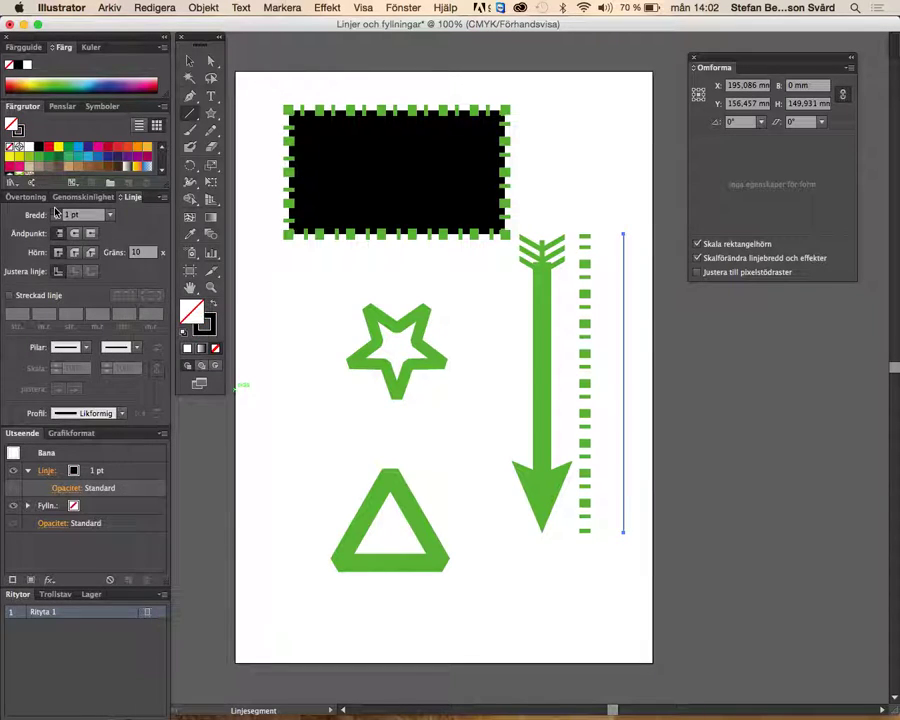
{"action": "left_click", "coordinate": [55, 213]}
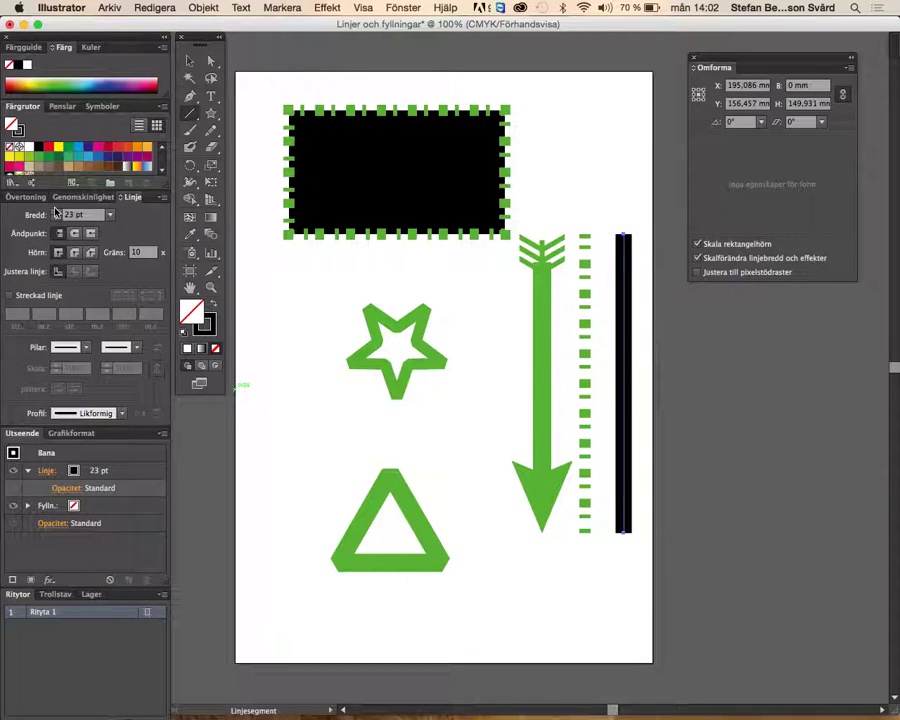
{"action": "left_click", "coordinate": [55, 213]}
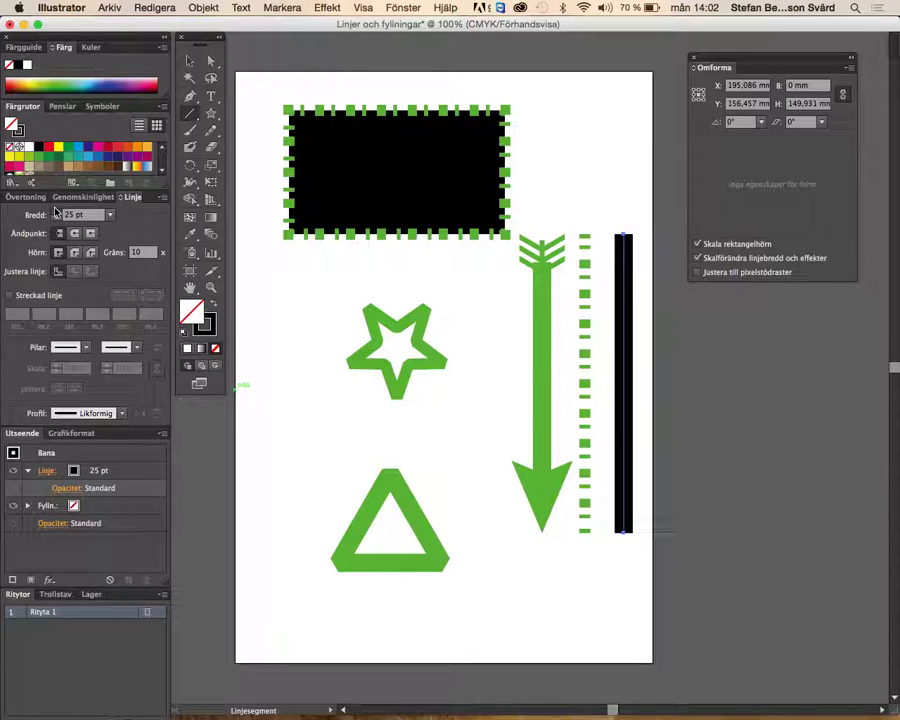
{"action": "left_click", "coordinate": [122, 413]}
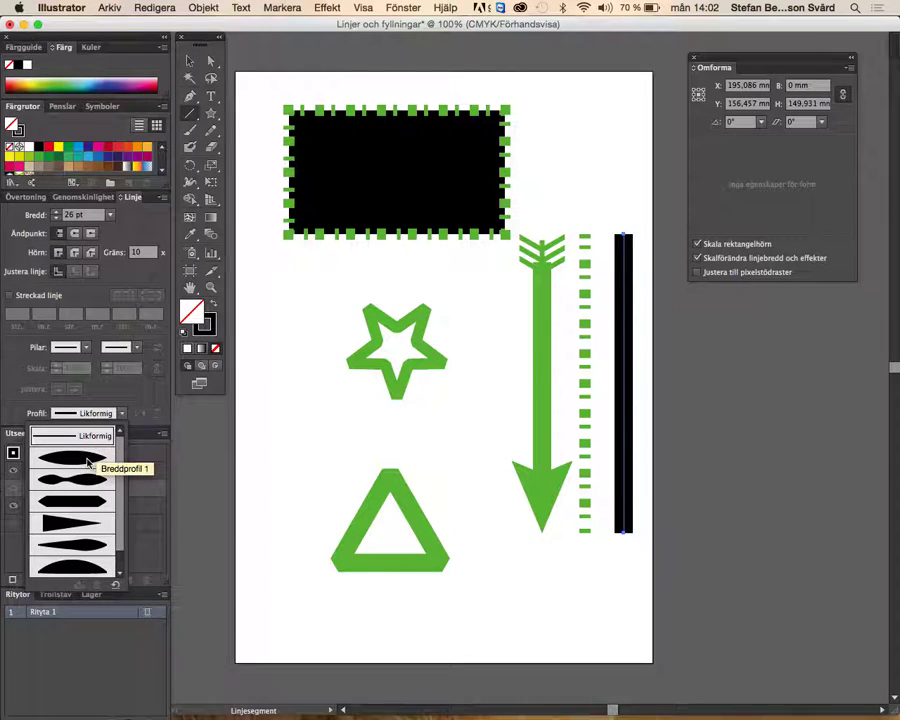
Widen the black stroke to 30 pt and apply the custom saved width profile after trying Breddprofil 1 and 2
{"action": "left_click", "coordinate": [88, 460]}
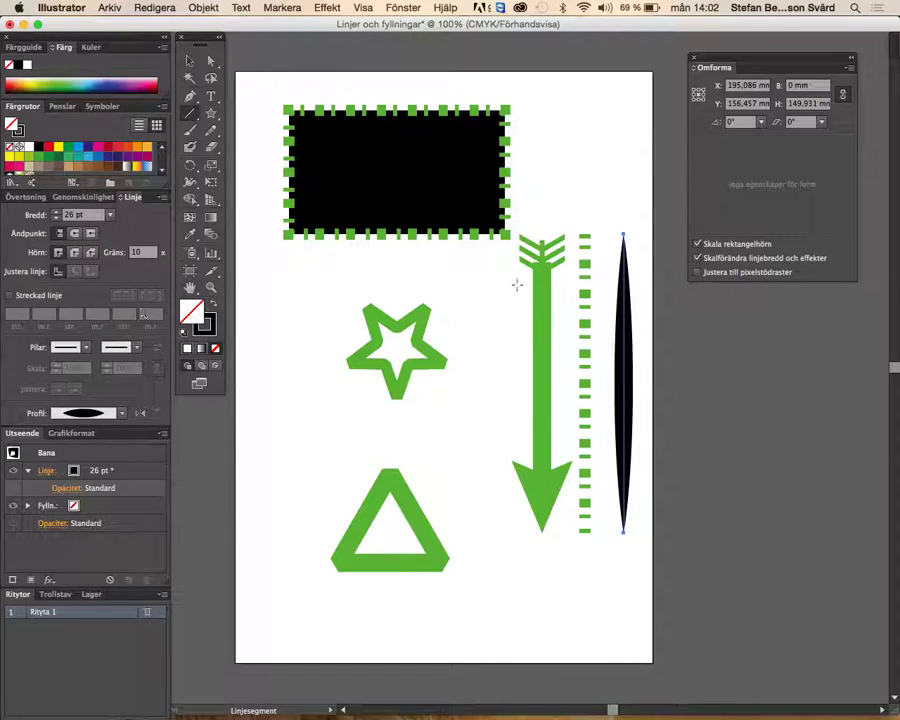
{"action": "left_click", "coordinate": [57, 213]}
{"action": "left_click", "coordinate": [57, 213]}
{"action": "left_click", "coordinate": [57, 213]}
{"action": "left_click", "coordinate": [57, 213]}
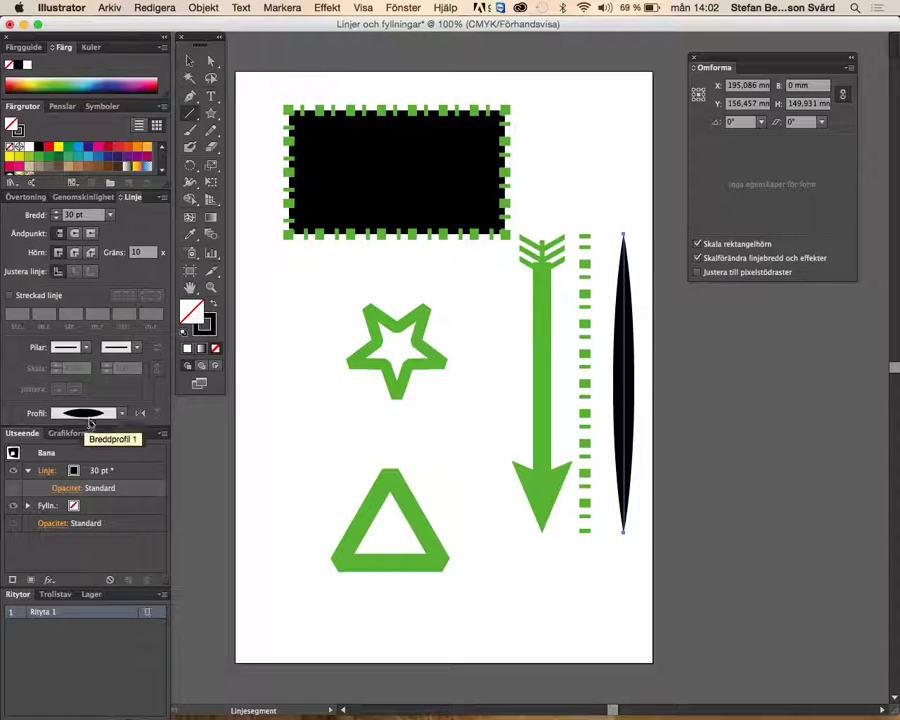
{"action": "left_click", "coordinate": [100, 413]}
{"action": "left_click", "coordinate": [90, 455]}
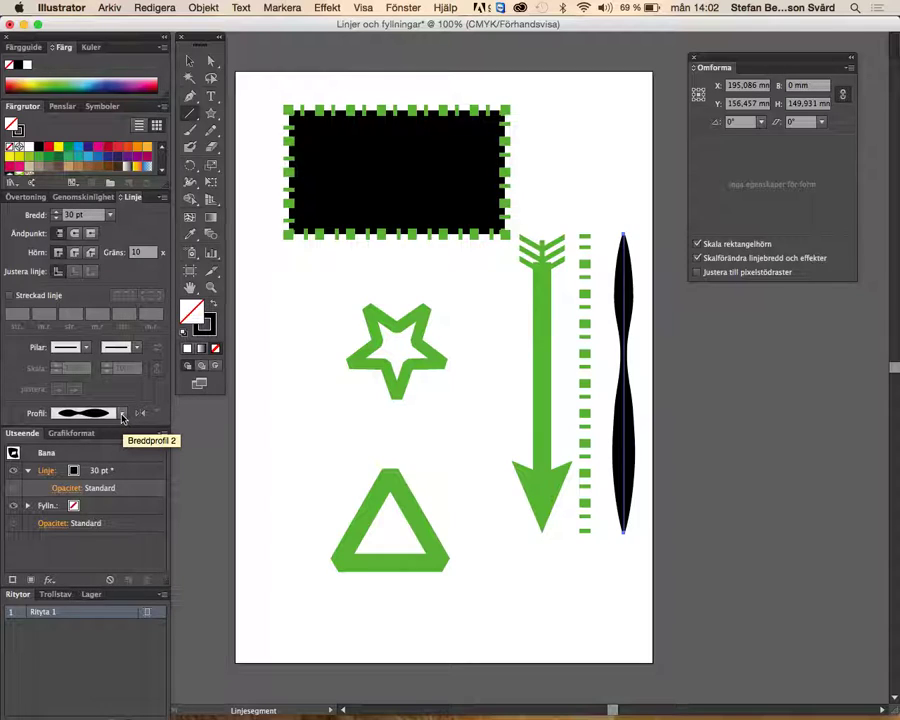
{"action": "left_click", "coordinate": [122, 414]}
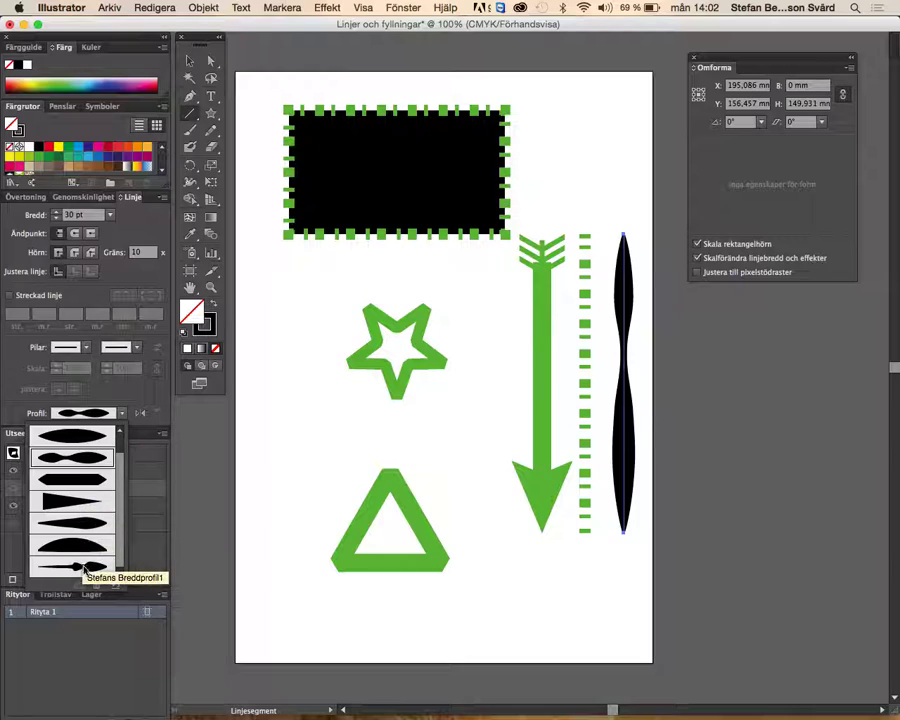
{"action": "left_click", "coordinate": [84, 566]}
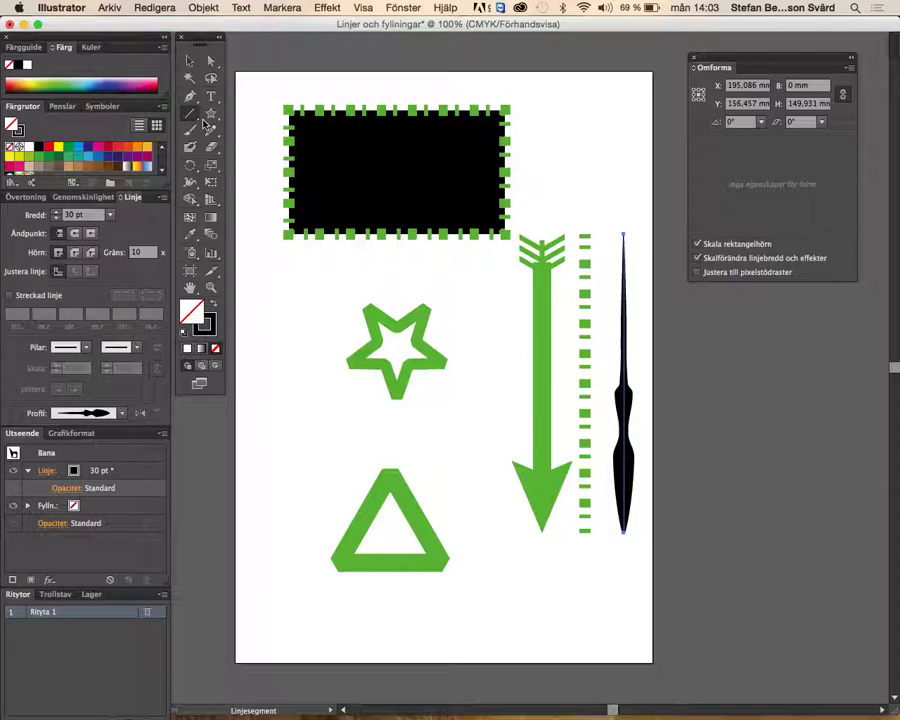
Drag the black profiled stroke lower on the page to Y 184.679 mm
{"action": "left_click", "coordinate": [190, 60]}
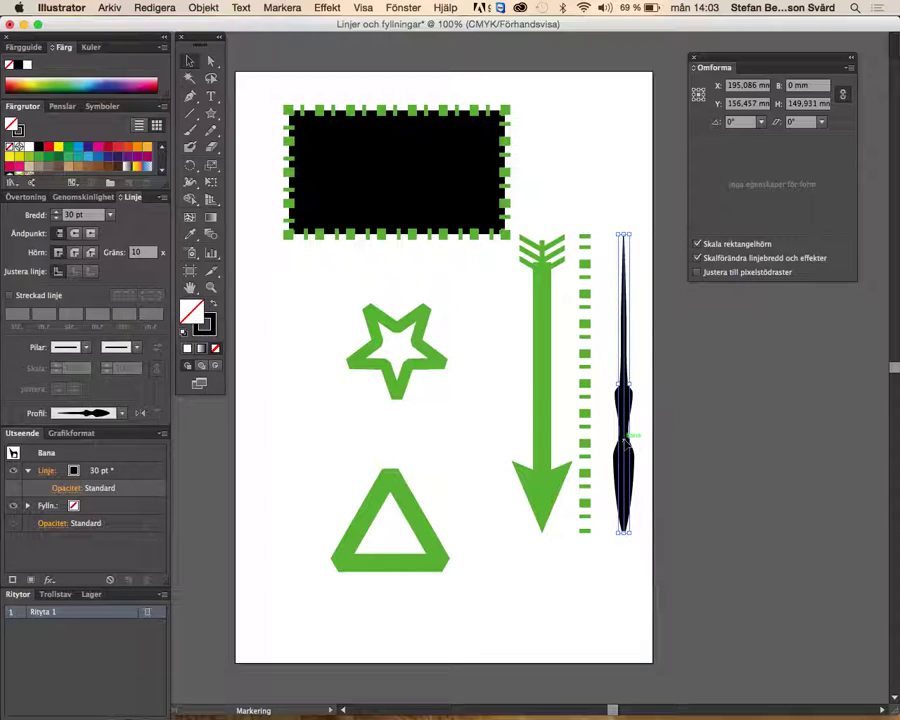
{"action": "left_click", "coordinate": [210, 61]}
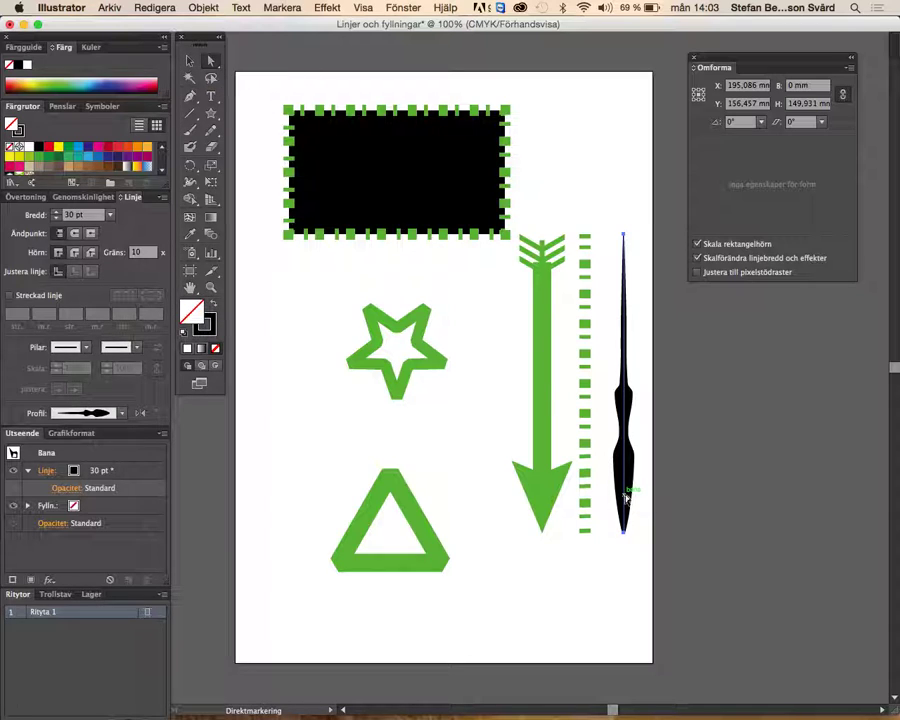
{"action": "mouse_move", "coordinate": [625, 490]}
{"action": "left_mouse_down"}
{"action": "mouse_move", "coordinate": [636, 527]}
{"action": "mouse_move", "coordinate": [623, 553]}
{"action": "left_mouse_up"}
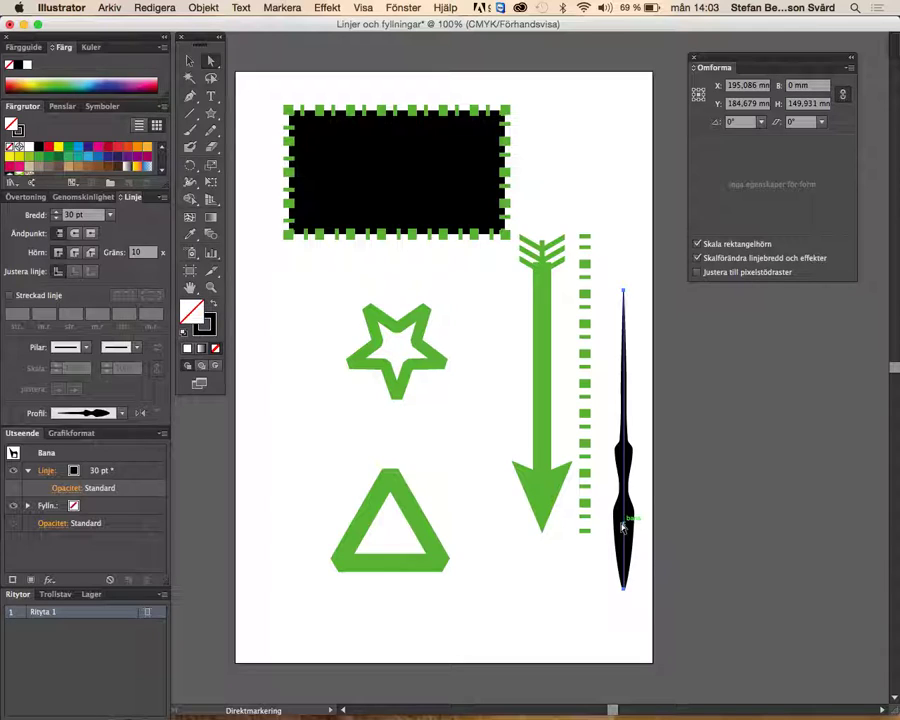
{"action": "left_click", "coordinate": [193, 62]}
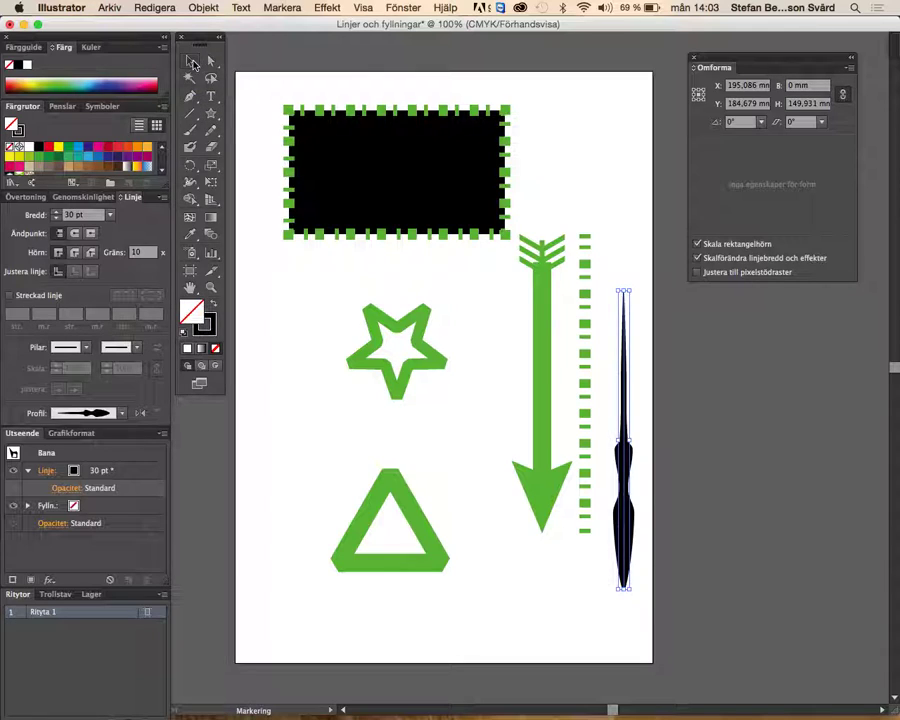
Scale the black stroke taller and wider to about 183 pt, undoing an accidental skew
{"action": "left_click", "coordinate": [612, 568]}
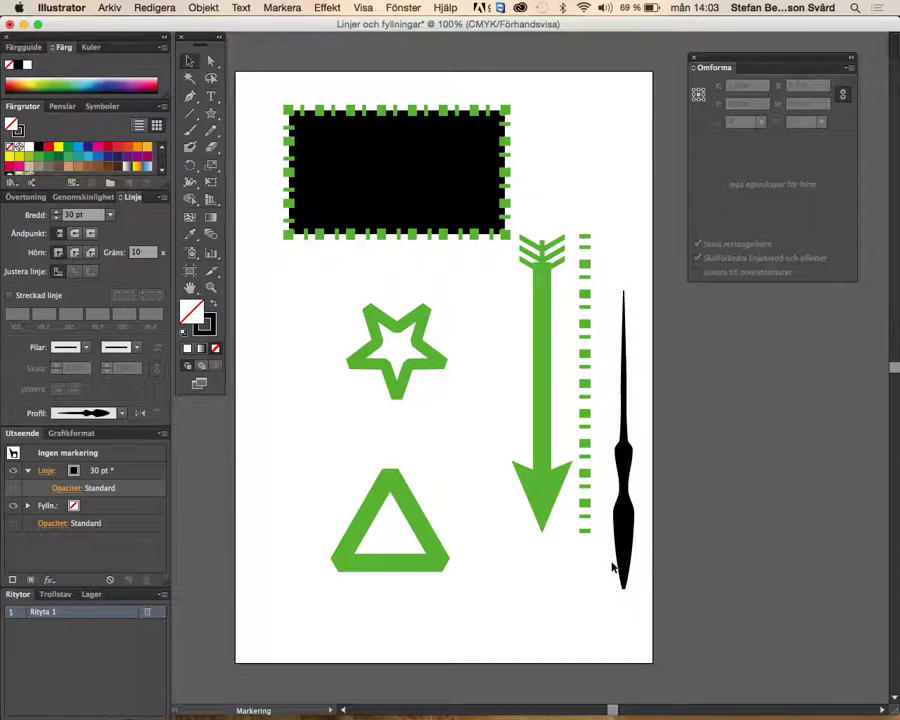
{"action": "left_click", "coordinate": [626, 556]}
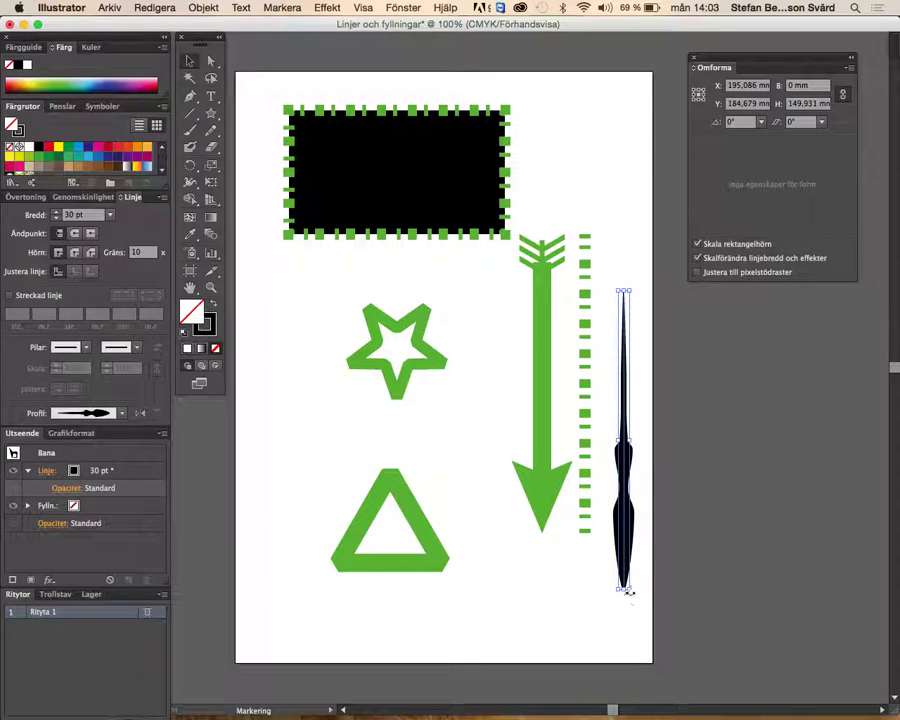
{"action": "left_click_drag", "start_coordinate": [628, 594], "coordinate": [642, 600]}
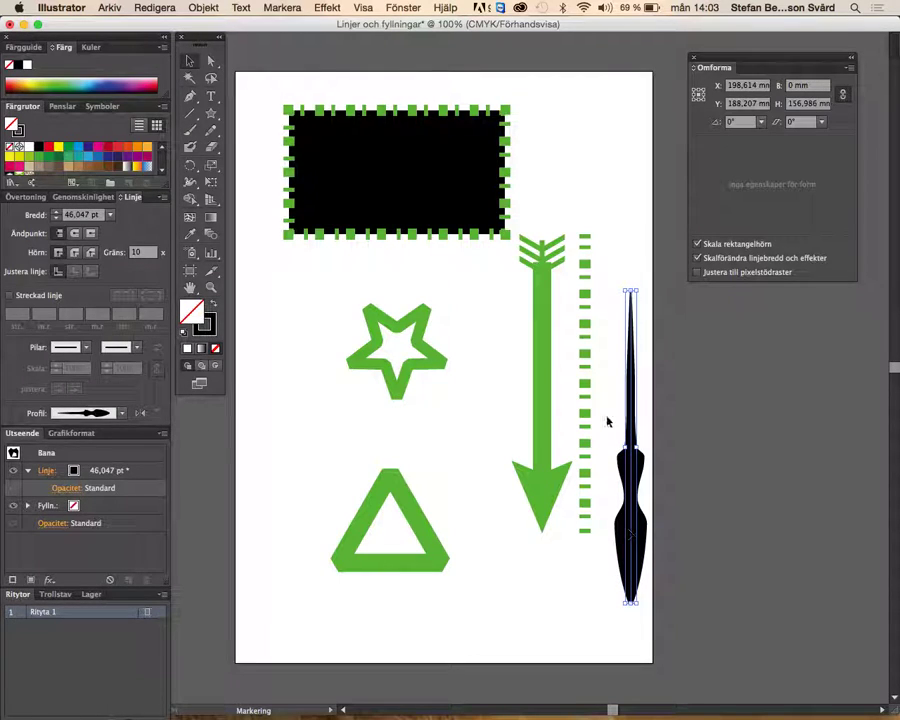
{"action": "left_click_drag", "start_coordinate": [622, 289], "coordinate": [598, 291]}
{"action": "key", "text": "ctrl+z"}
{"action": "left_click_drag", "start_coordinate": [623, 452], "coordinate": [594, 447]}
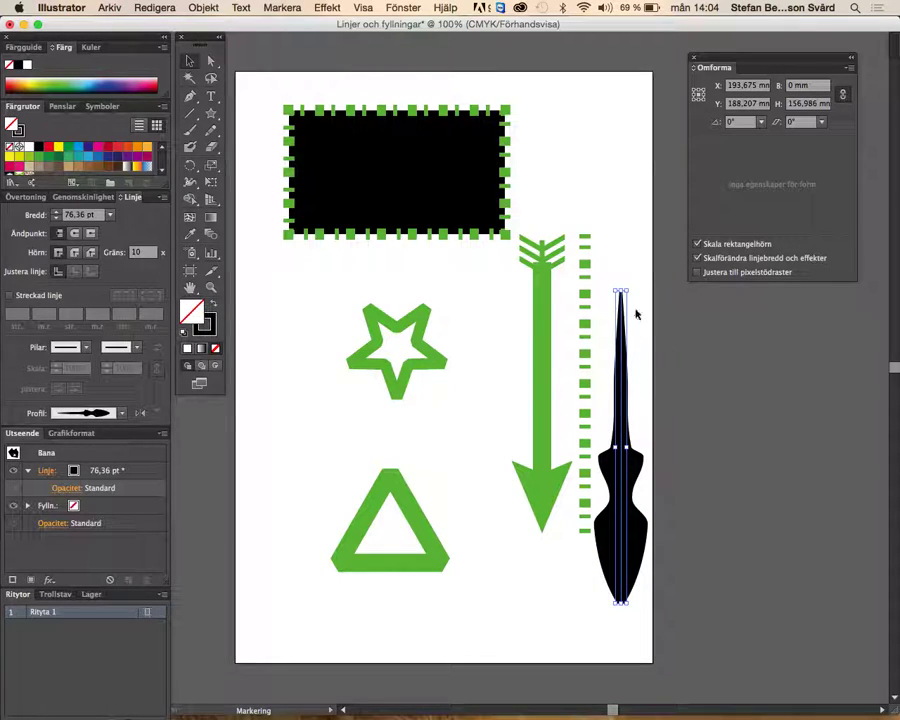
{"action": "left_click_drag", "start_coordinate": [621, 291], "coordinate": [621, 221]}
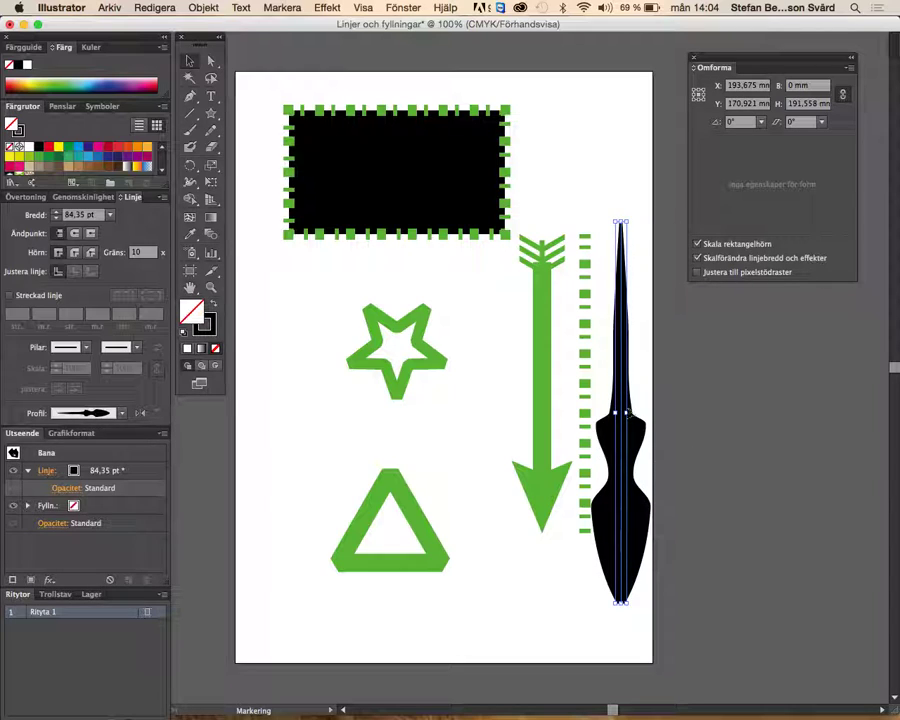
{"action": "mouse_move", "coordinate": [631, 410]}
{"action": "left_mouse_down"}
{"action": "mouse_move", "coordinate": [628, 398]}
{"action": "mouse_move", "coordinate": [628, 413]}
{"action": "mouse_move", "coordinate": [641, 418]}
{"action": "left_mouse_up"}
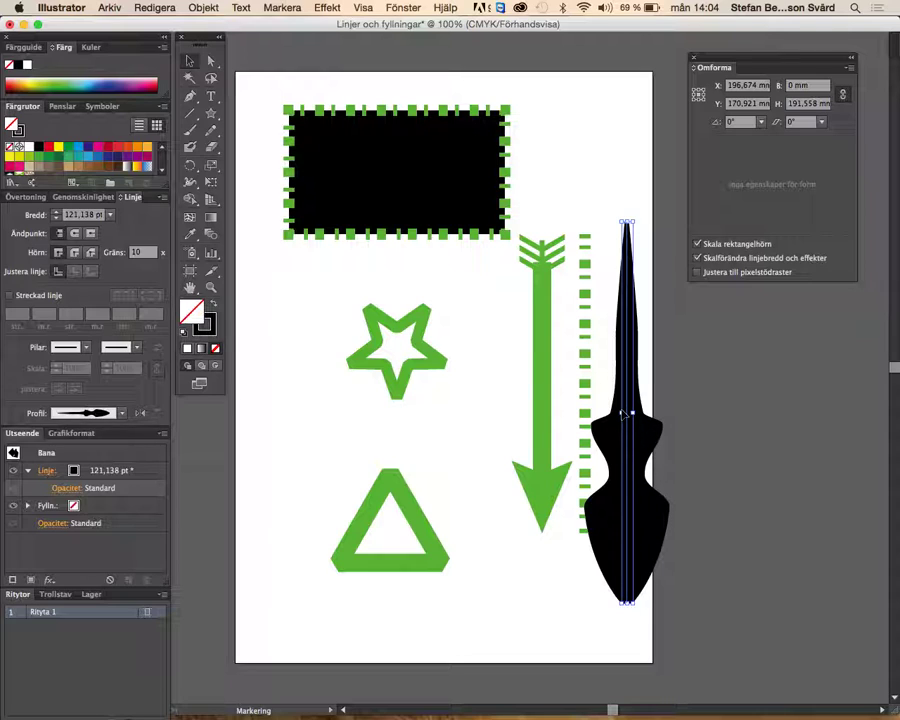
{"action": "left_click_drag", "start_coordinate": [622, 413], "coordinate": [572, 414]}
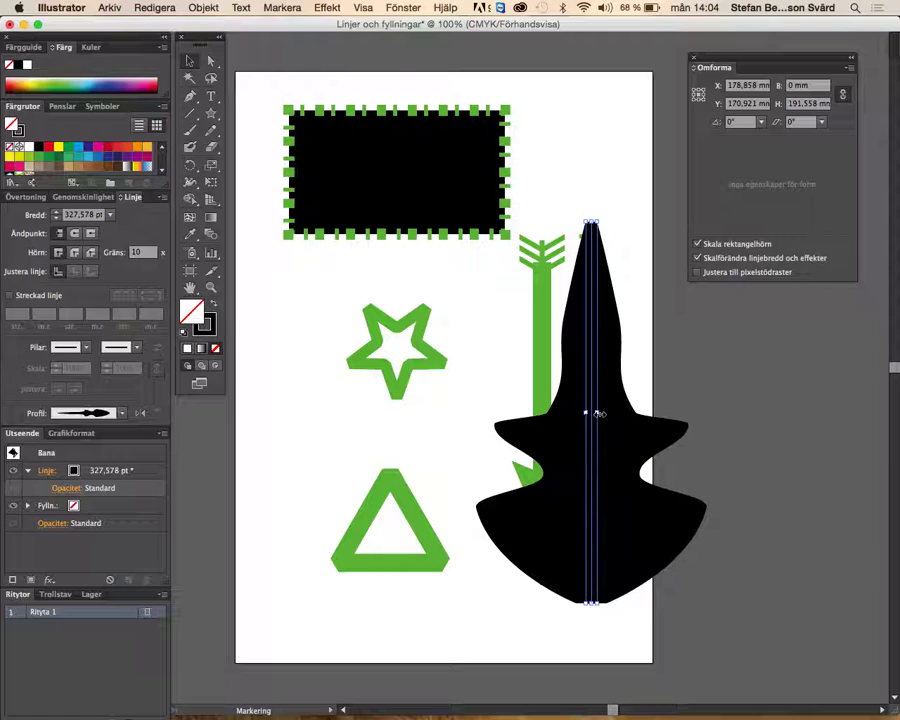
{"action": "left_click_drag", "start_coordinate": [599, 413], "coordinate": [603, 415]}
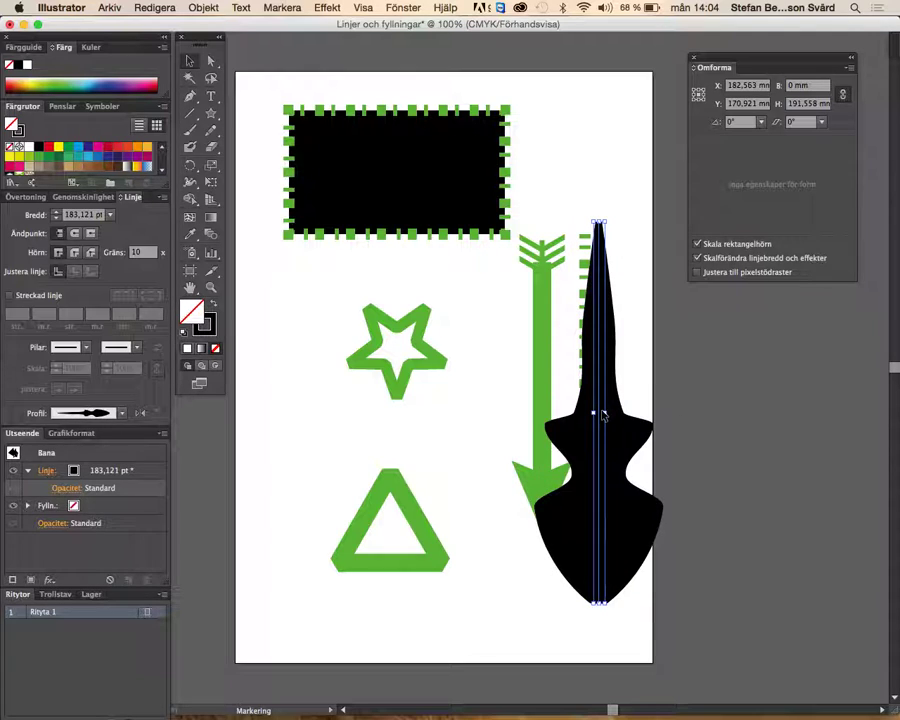
{"action": "left_click", "coordinate": [492, 503]}
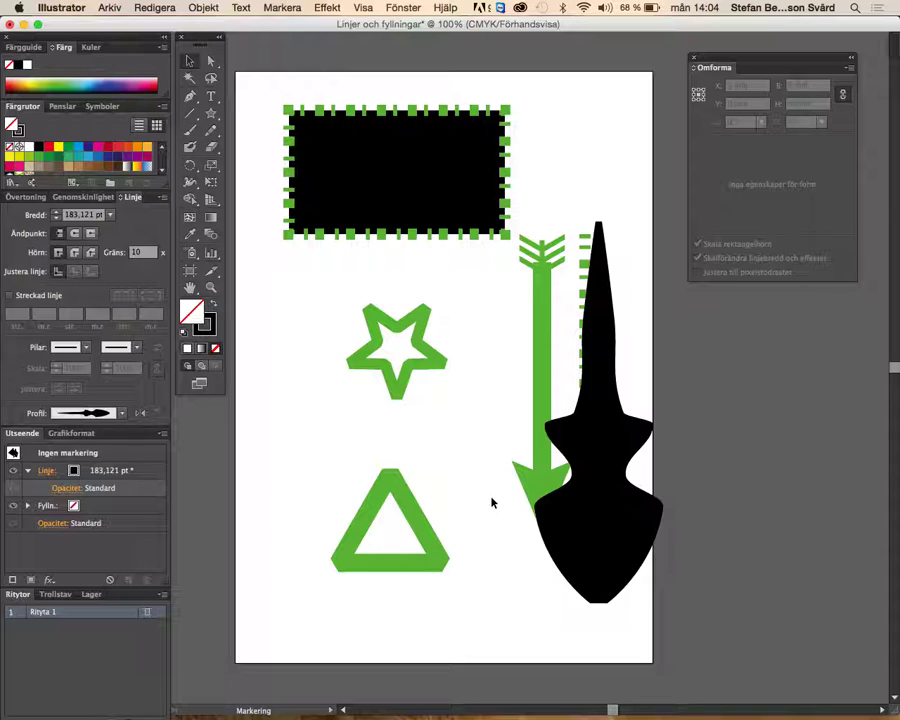
Double-click the black profiled stroke to edit it alone in isolation mode
{"action": "left_click", "coordinate": [620, 497]}
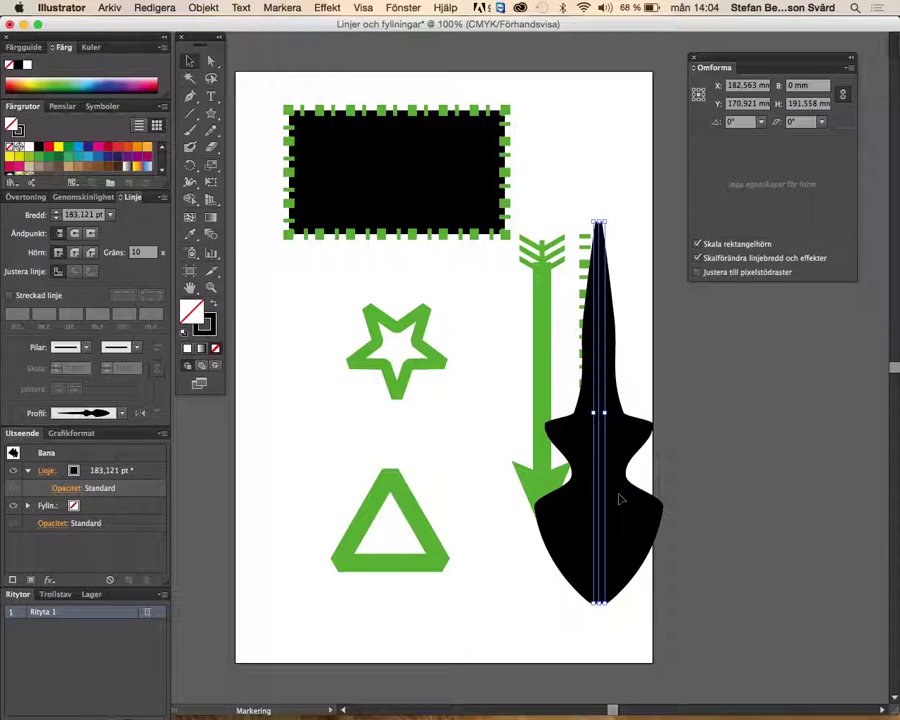
{"action": "double_click", "coordinate": [620, 497]}
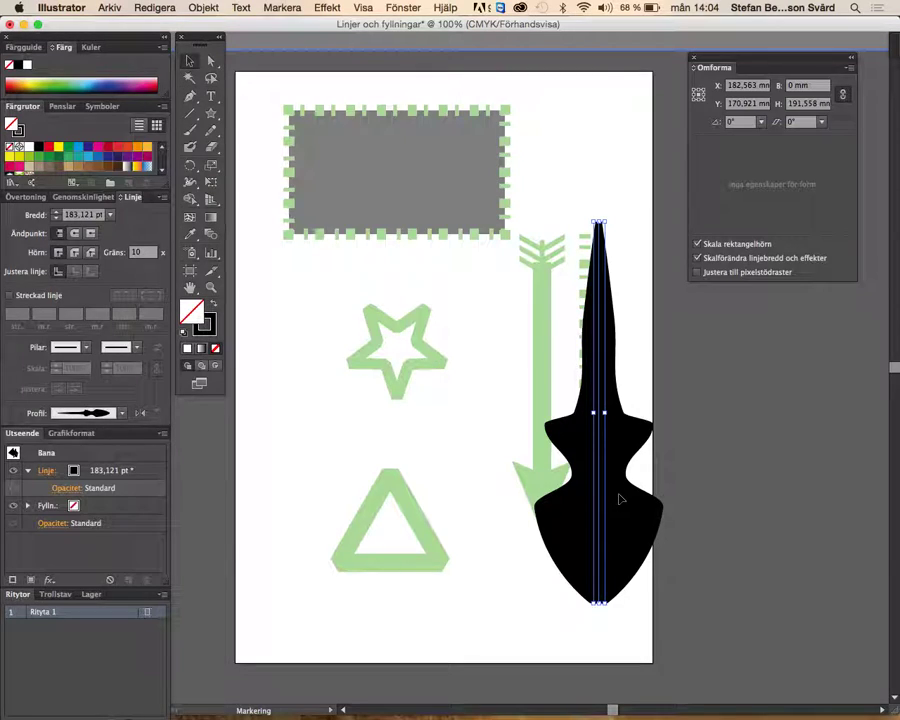
{"action": "left_click", "coordinate": [701, 458]}
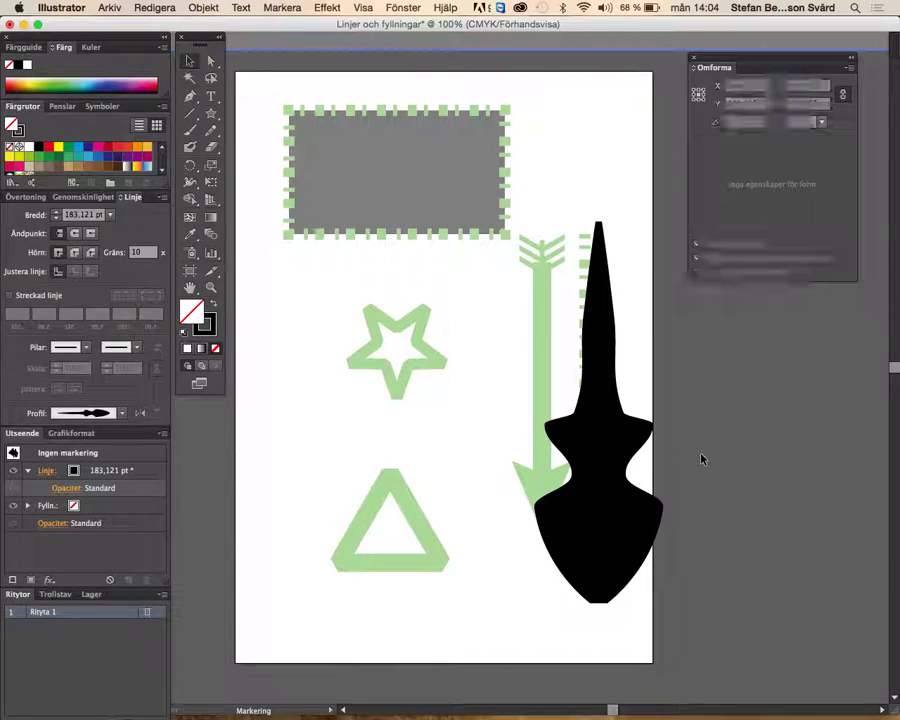
{"action": "left_click", "coordinate": [612, 474]}
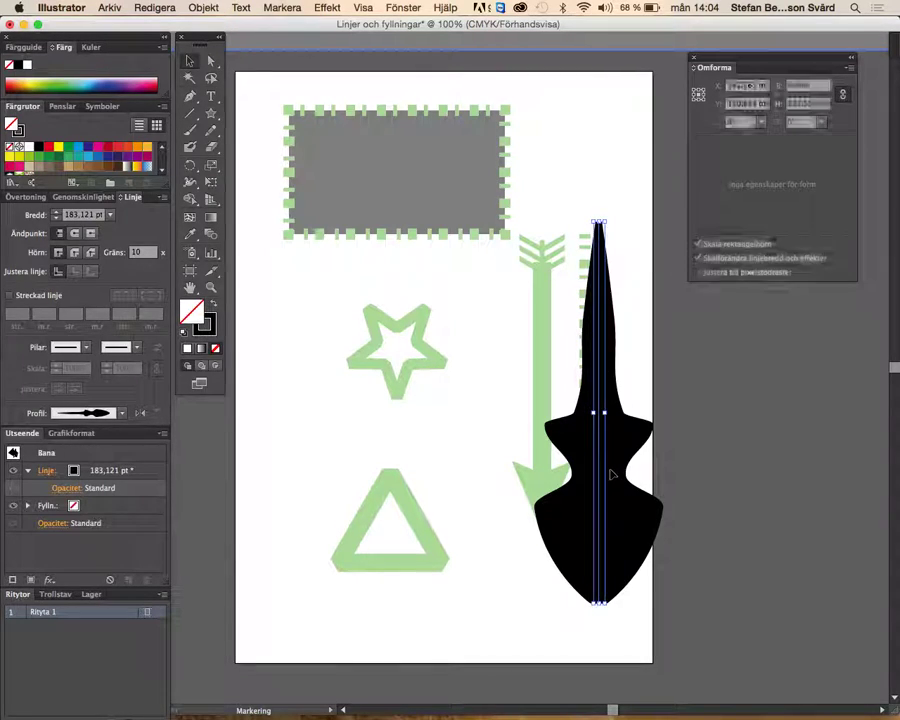
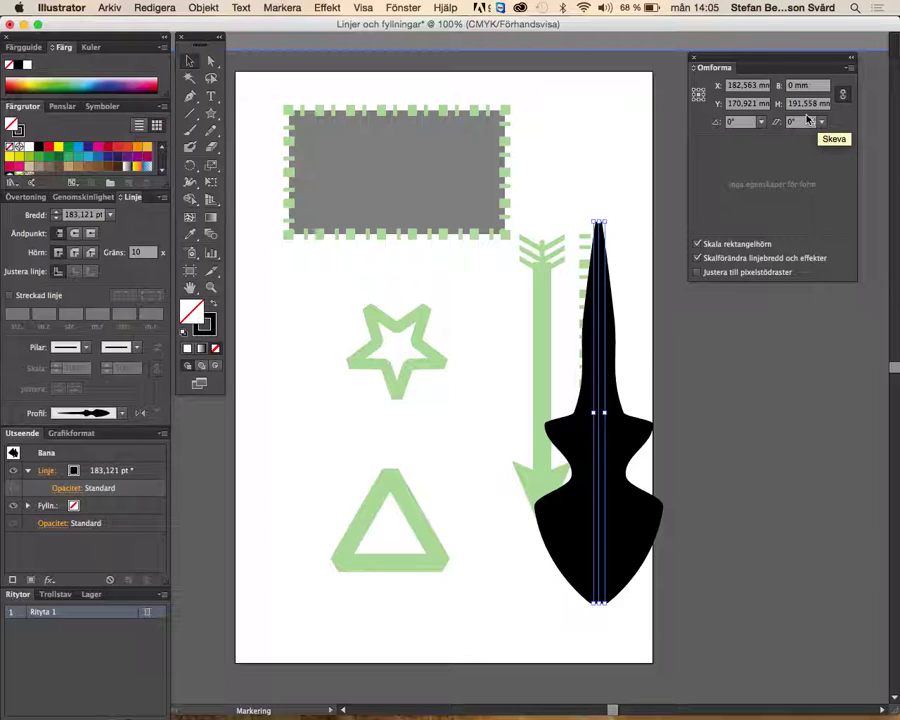
Move the black spear-like shape to a vertical (Y) position of 150 mm
{"action": "double_click", "coordinate": [755, 108]}
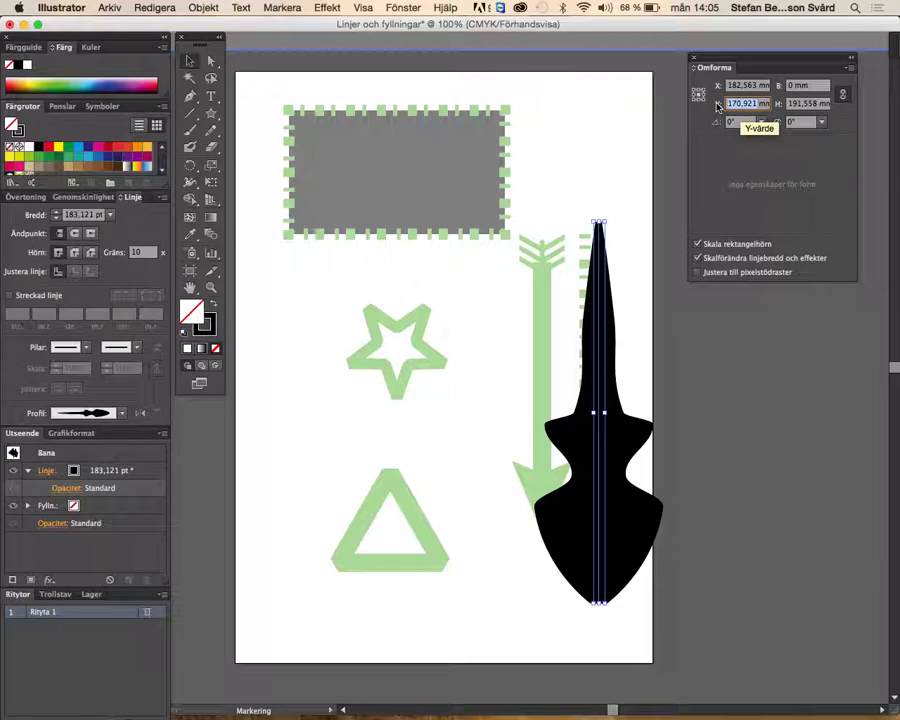
{"action": "type", "text": "1 mm"}
{"action": "type", "text": "50"}
{"action": "key", "text": "Tab"}
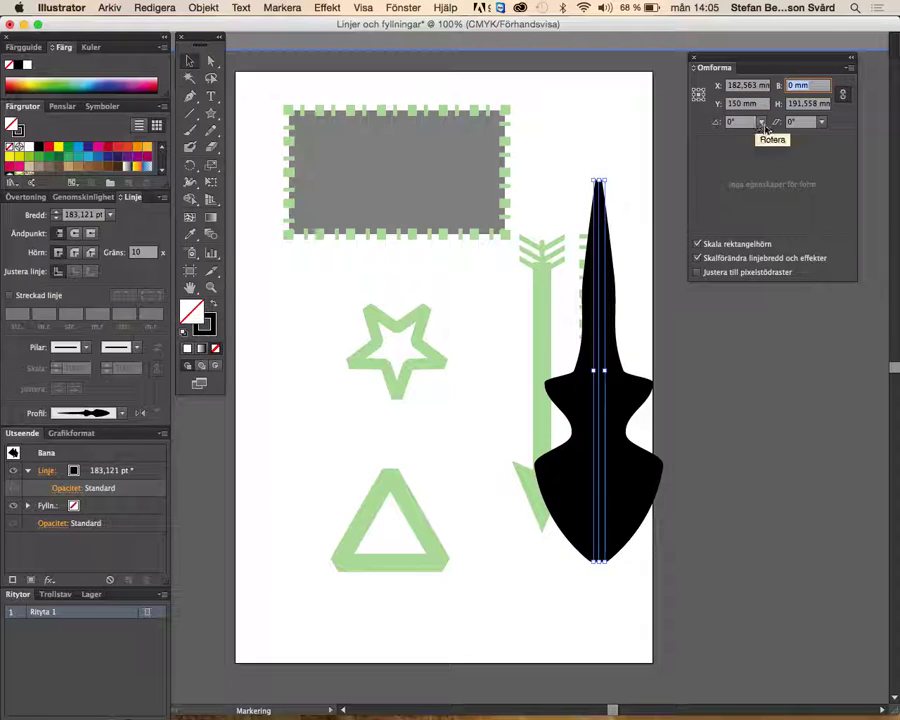
{"action": "left_click", "coordinate": [783, 158]}
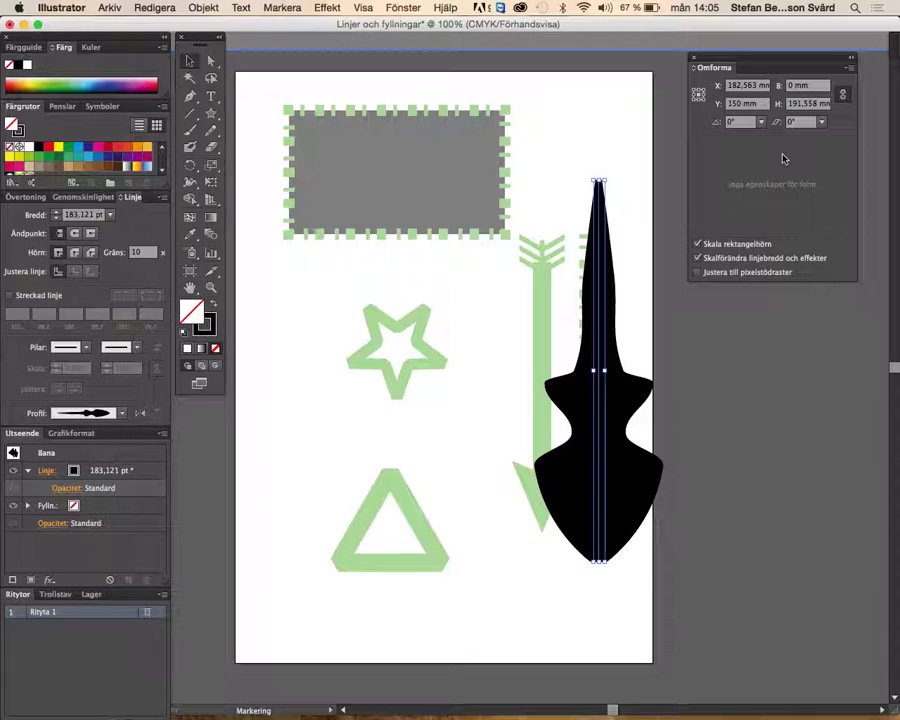
{"action": "key", "text": "F4"}
{"action": "left_click", "coordinate": [867, 49]}
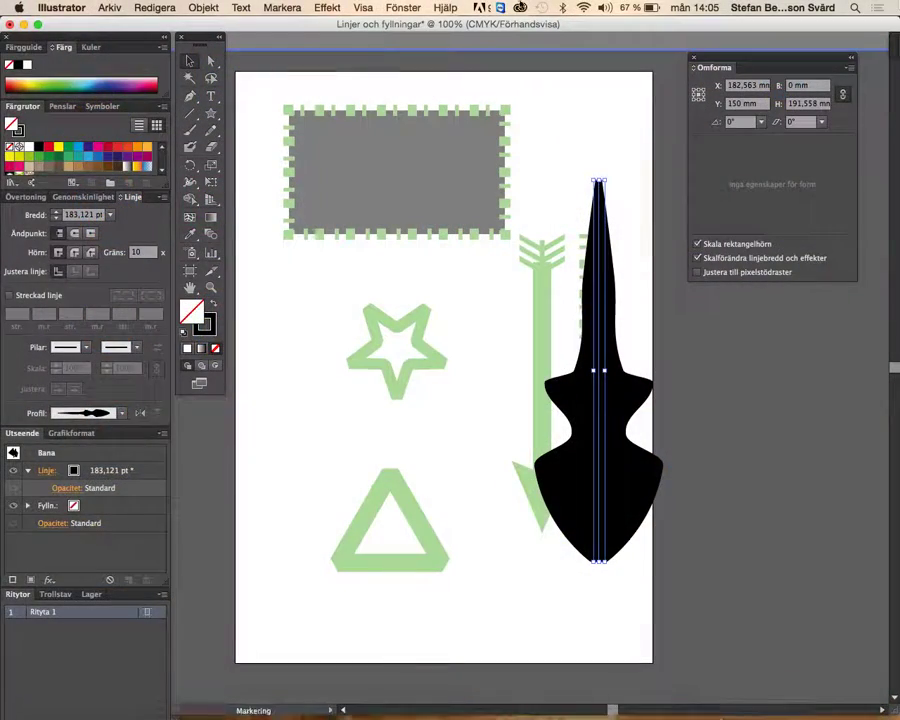
{"action": "left_click", "coordinate": [108, 8]}
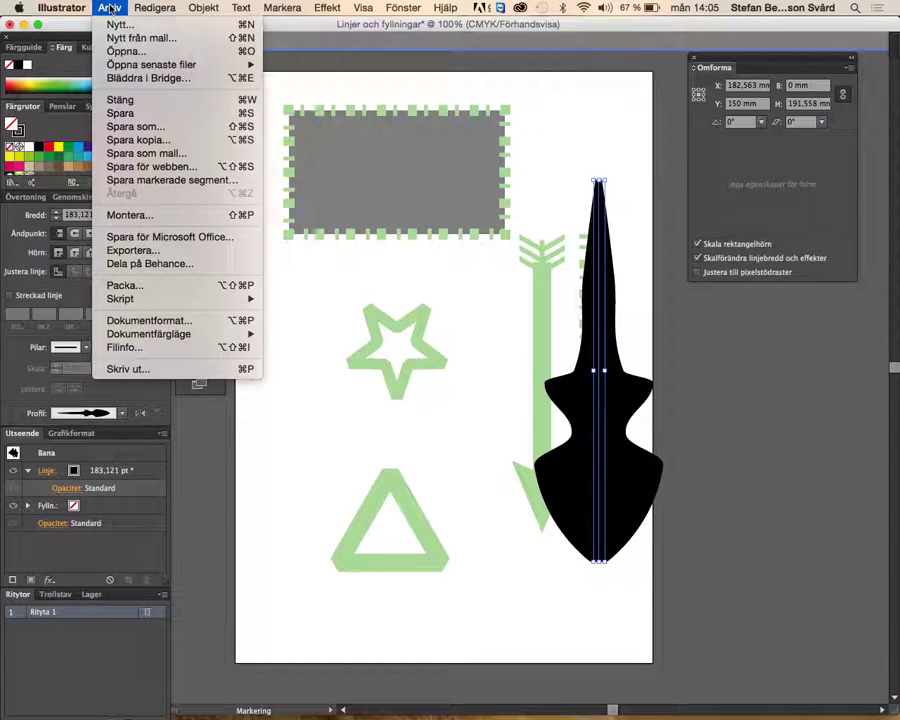
Close 'Linjer och fyllningar' without saving and open the recent file Llv.ai
{"action": "left_click", "coordinate": [120, 99]}
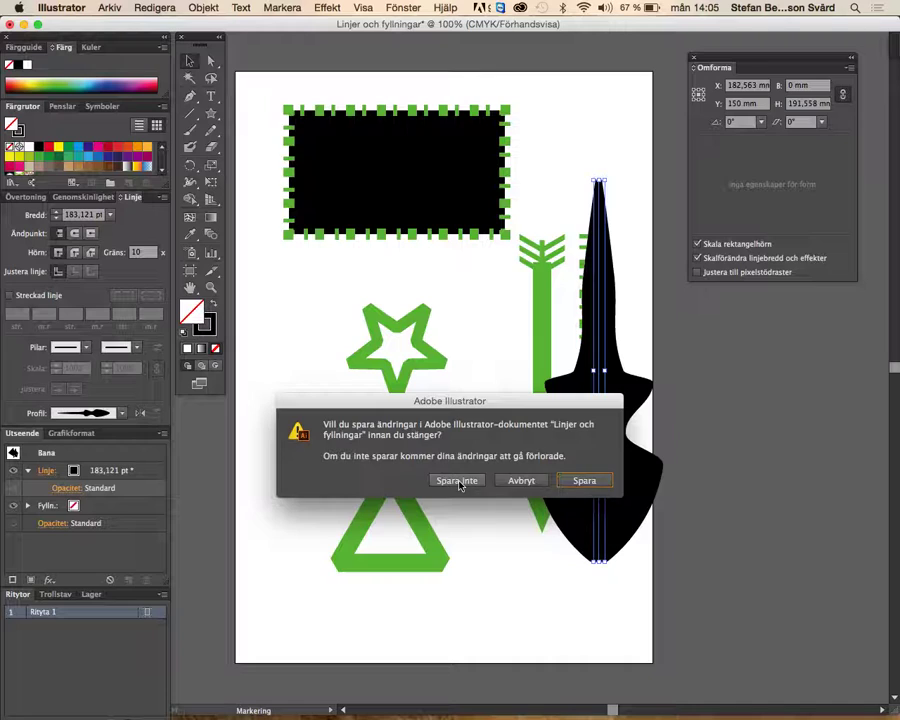
{"action": "left_click", "coordinate": [457, 481]}
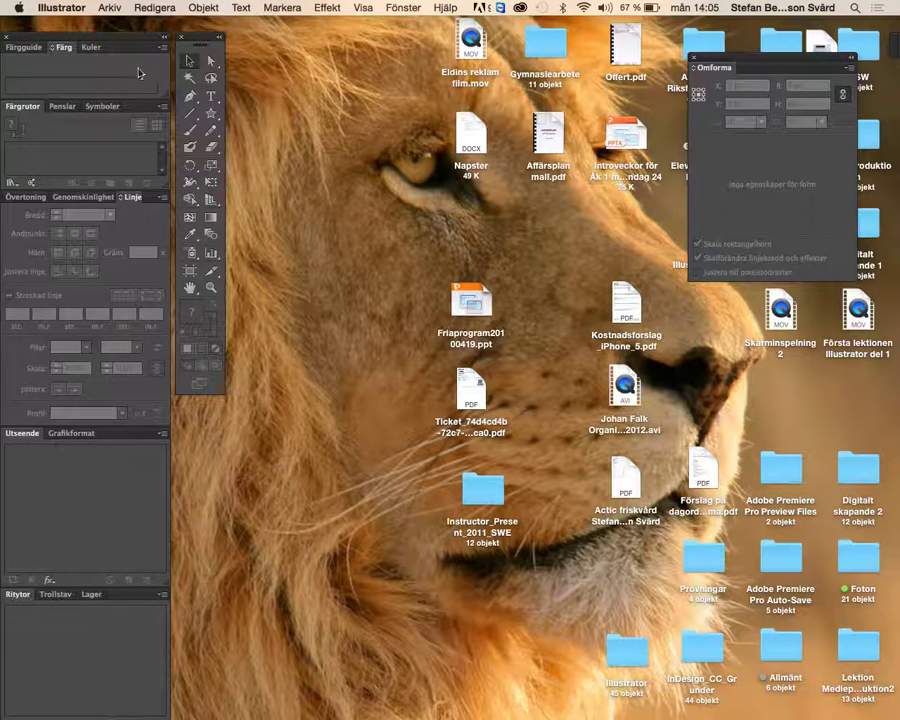
{"action": "left_click", "coordinate": [62, 8]}
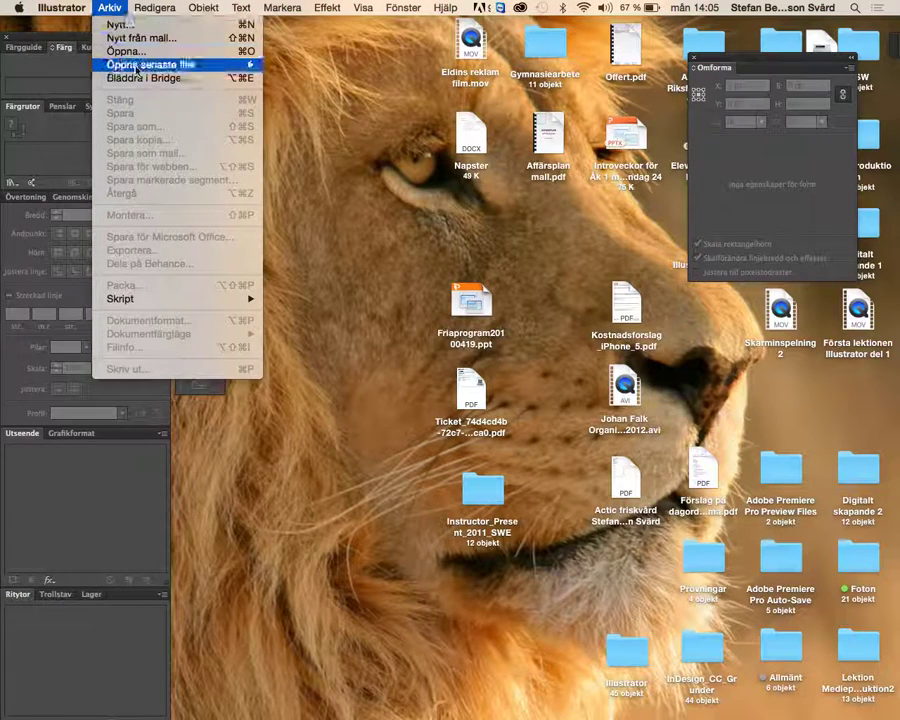
{"action": "mouse_move", "coordinate": [152, 64]}
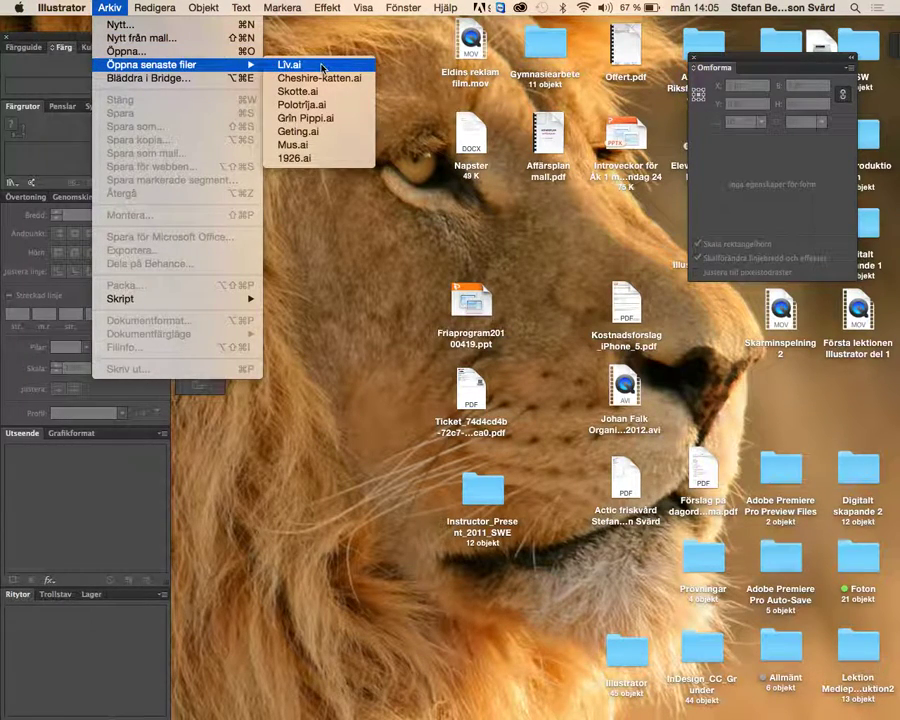
{"action": "left_click", "coordinate": [321, 65]}
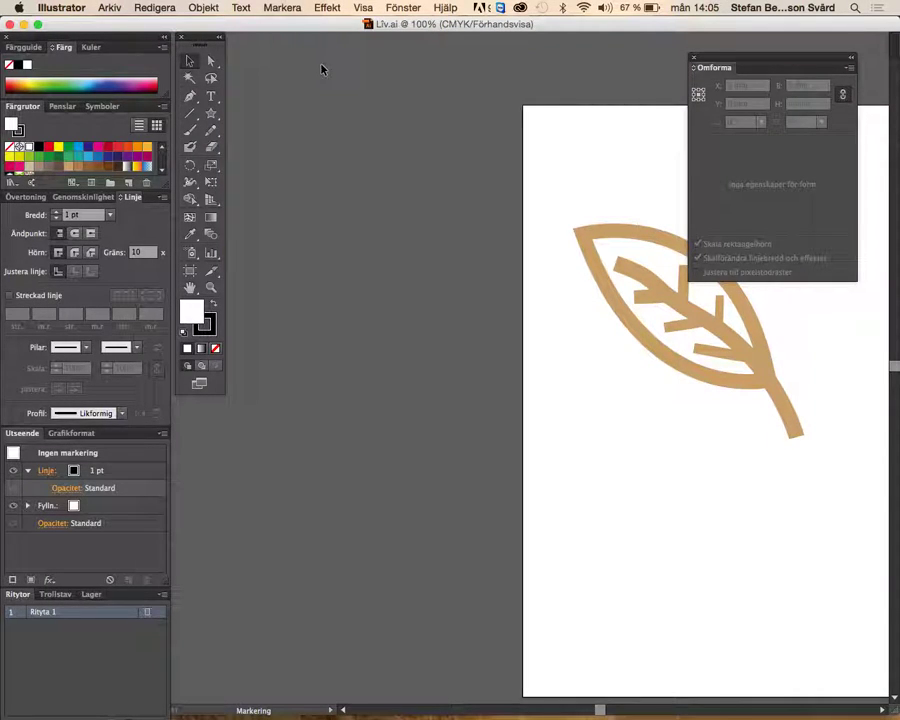
Fit the page, zoom to 150% centred on the leaf, and choose the Width tool
{"action": "key", "text": "ctrl+0"}
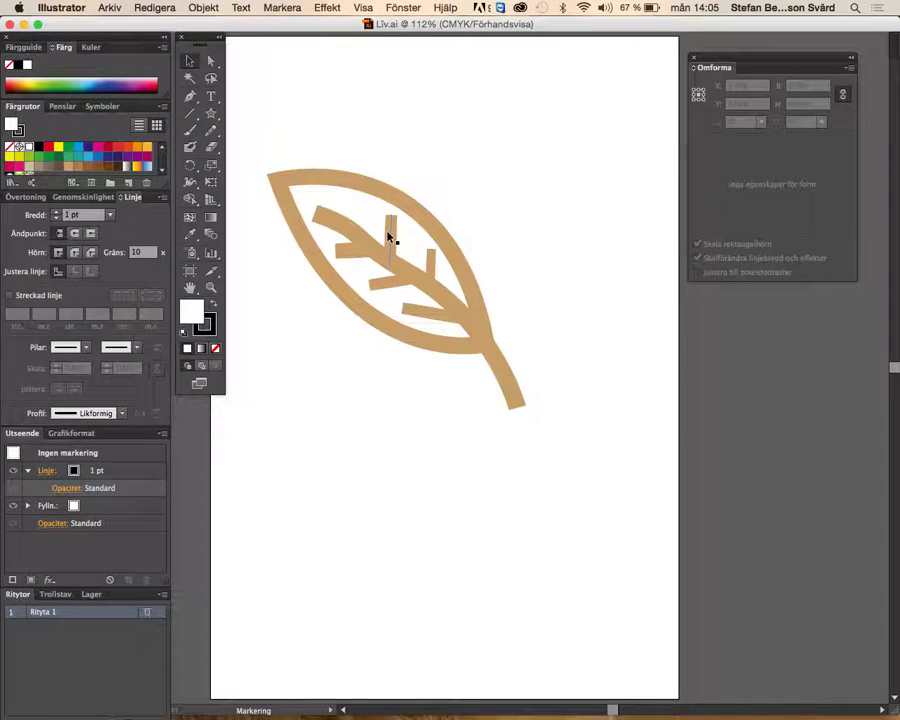
{"action": "scroll", "coordinate": [390, 237], "scroll_direction": "up", "scroll_amount": 1}
{"action": "scroll", "coordinate": [392, 240], "scroll_direction": "up", "scroll_amount": 2}
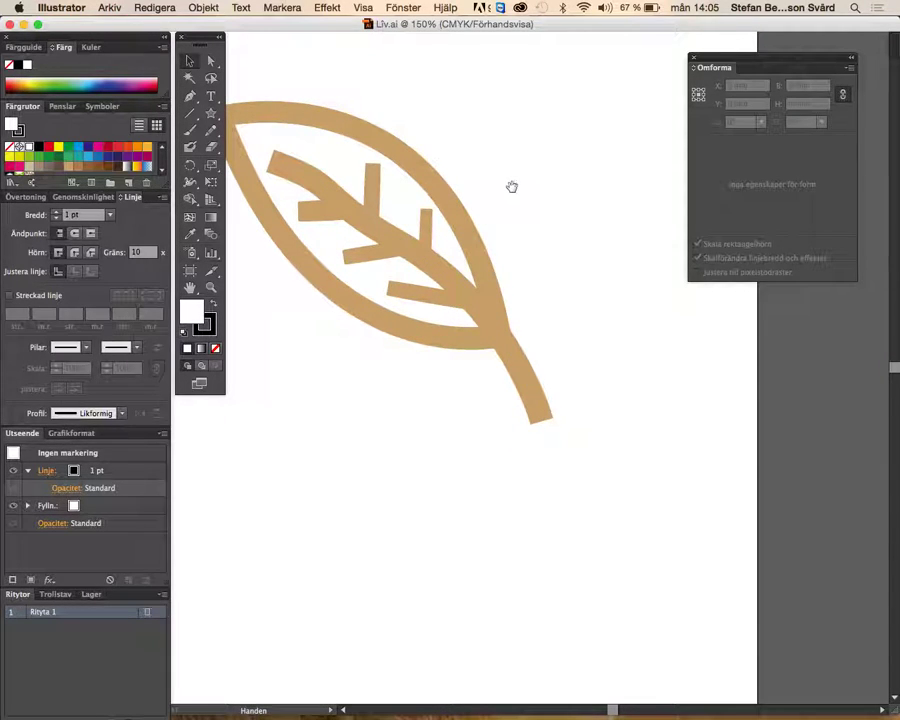
{"action": "mouse_move", "coordinate": [512, 187]}
{"action": "left_mouse_down"}
{"action": "mouse_move", "coordinate": [583, 342]}
{"action": "mouse_move", "coordinate": [613, 314]}
{"action": "left_mouse_up"}
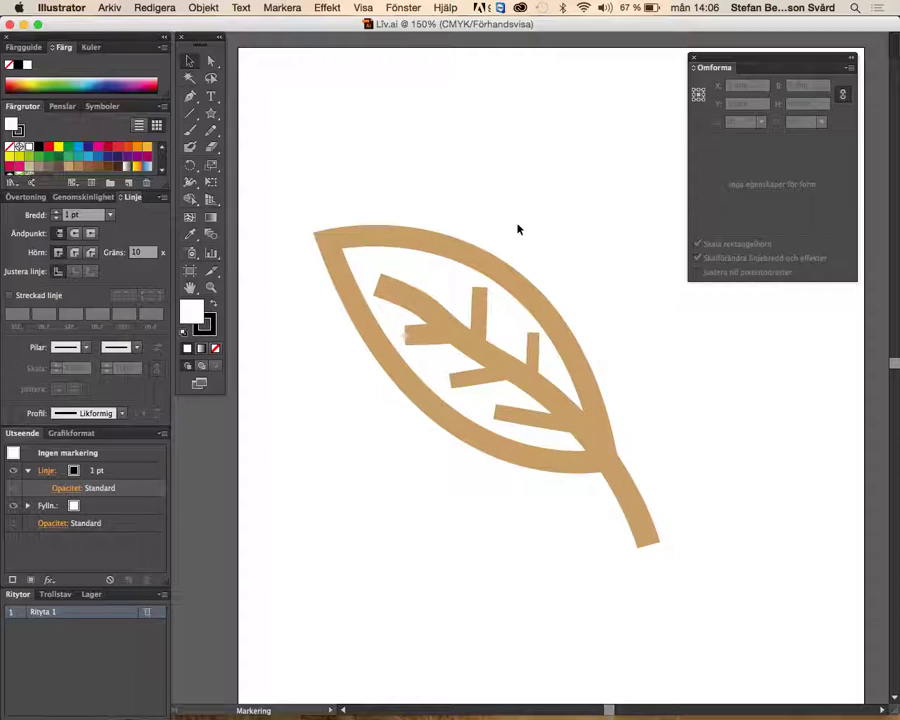
{"action": "left_click", "coordinate": [190, 186]}
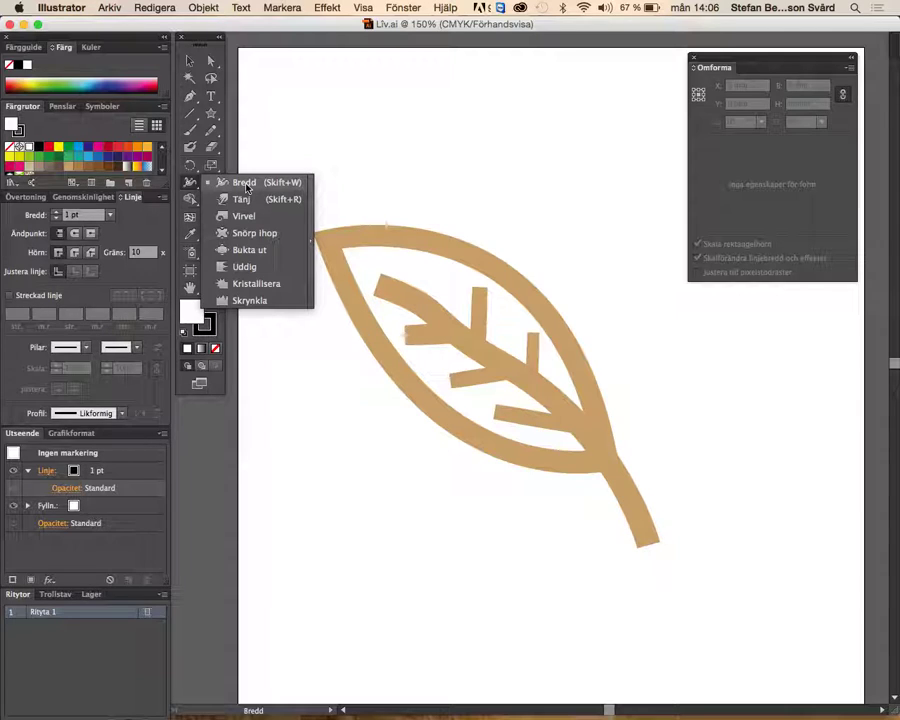
{"action": "left_click", "coordinate": [246, 187]}
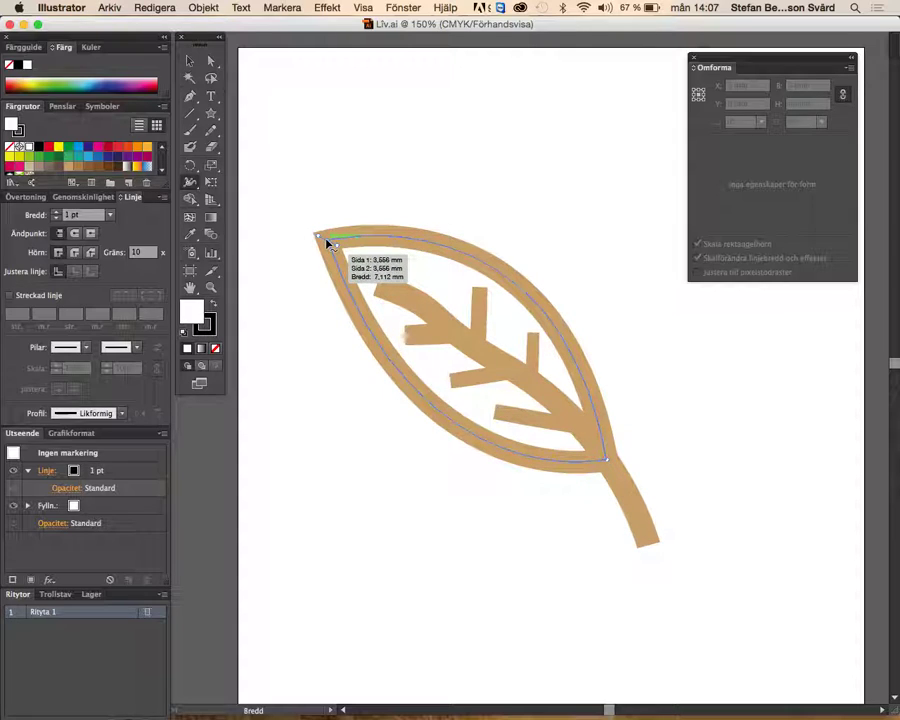
Narrow the leaf outline's stroke to a thin tip, undoing an unwanted left-edge widening
{"action": "left_click_drag", "start_coordinate": [327, 243], "coordinate": [324, 242]}
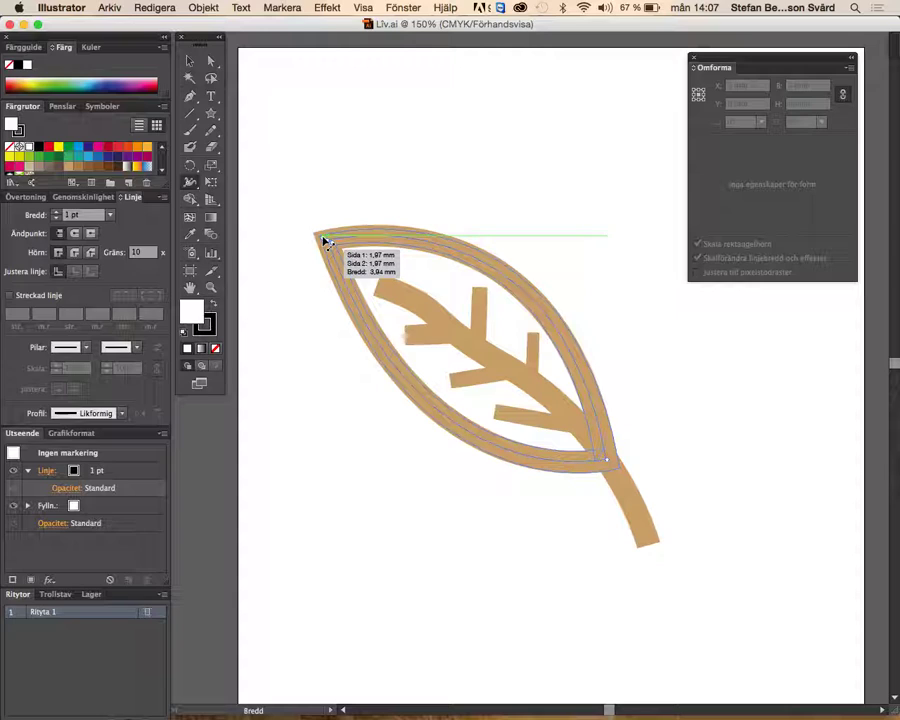
{"action": "left_click_drag", "start_coordinate": [323, 241], "coordinate": [328, 245]}
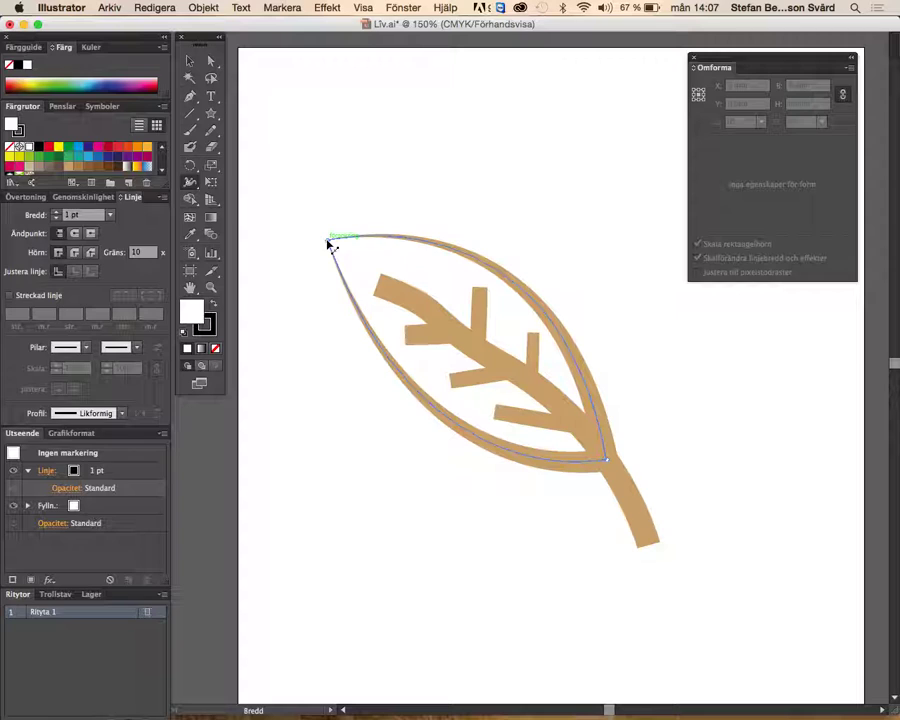
{"action": "left_click_drag", "start_coordinate": [374, 246], "coordinate": [378, 290]}
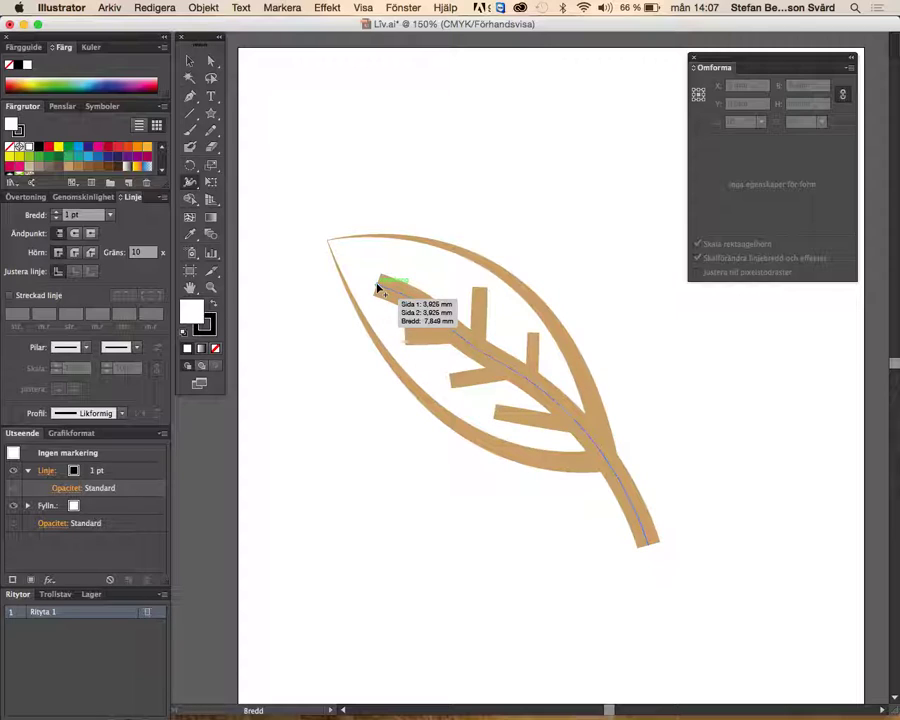
{"action": "key", "text": "ctrl+z"}
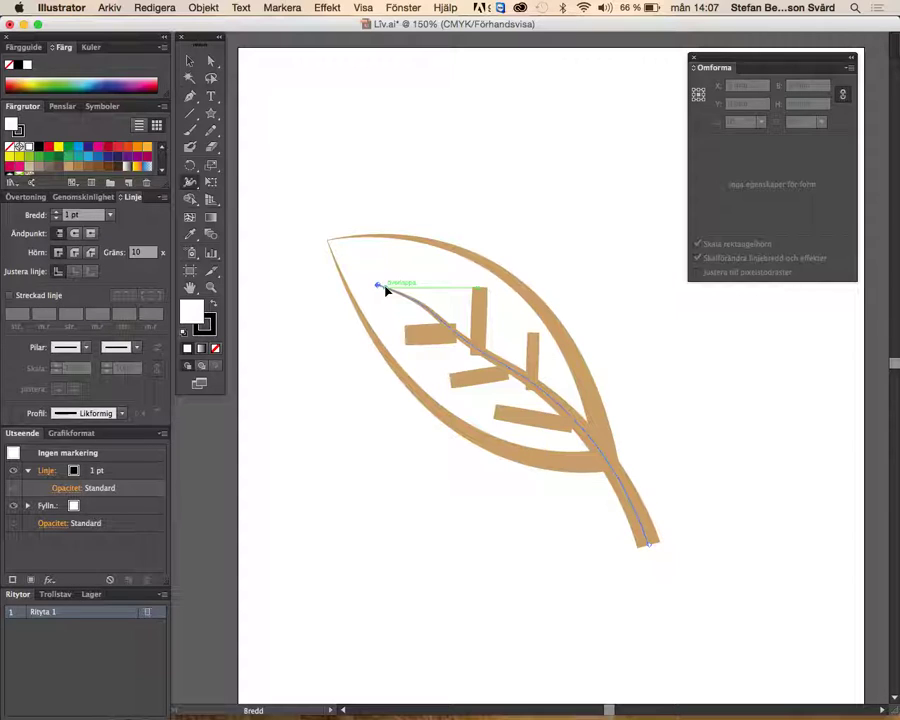
Adjust width points on the midrib and upper vertical vein so it tapers top and bottom
{"action": "left_click_drag", "start_coordinate": [478, 338], "coordinate": [480, 290]}
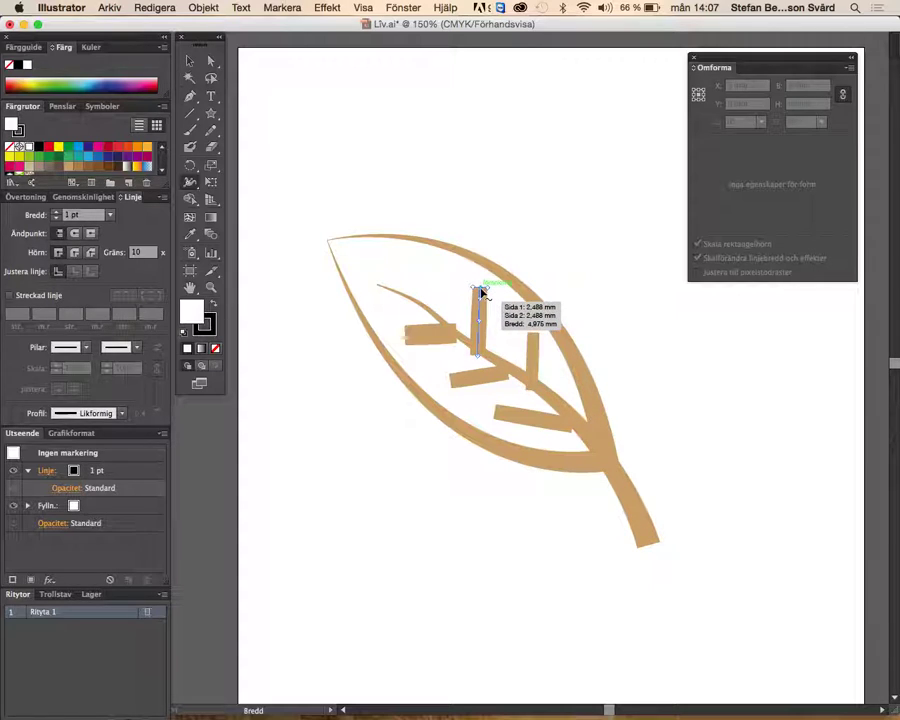
{"action": "left_click_drag", "start_coordinate": [476, 290], "coordinate": [480, 292]}
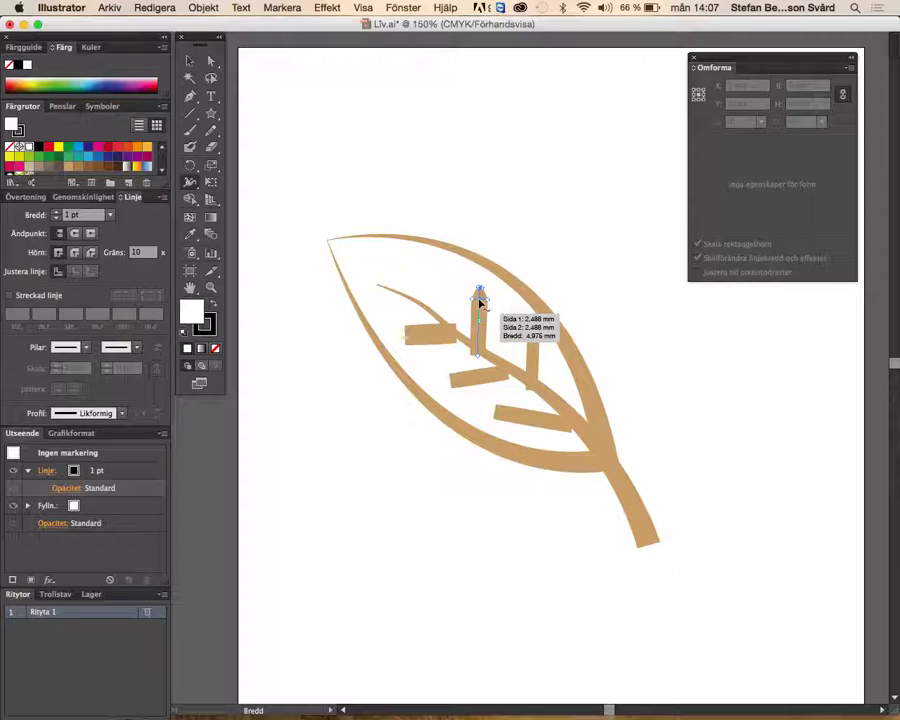
{"action": "left_click_drag", "start_coordinate": [473, 301], "coordinate": [476, 301]}
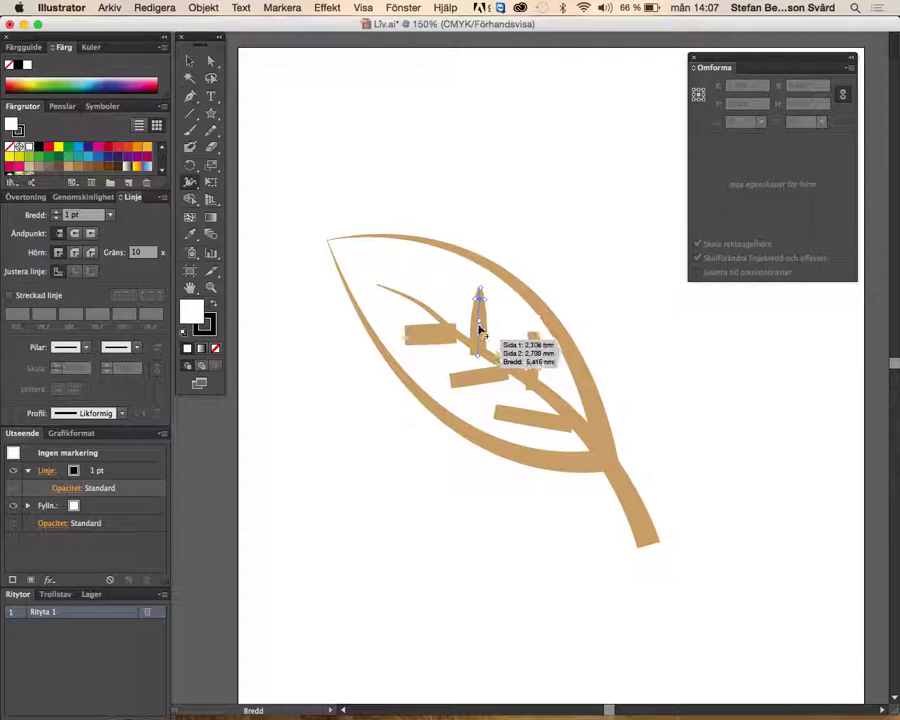
{"action": "left_click_drag", "start_coordinate": [475, 358], "coordinate": [475, 357]}
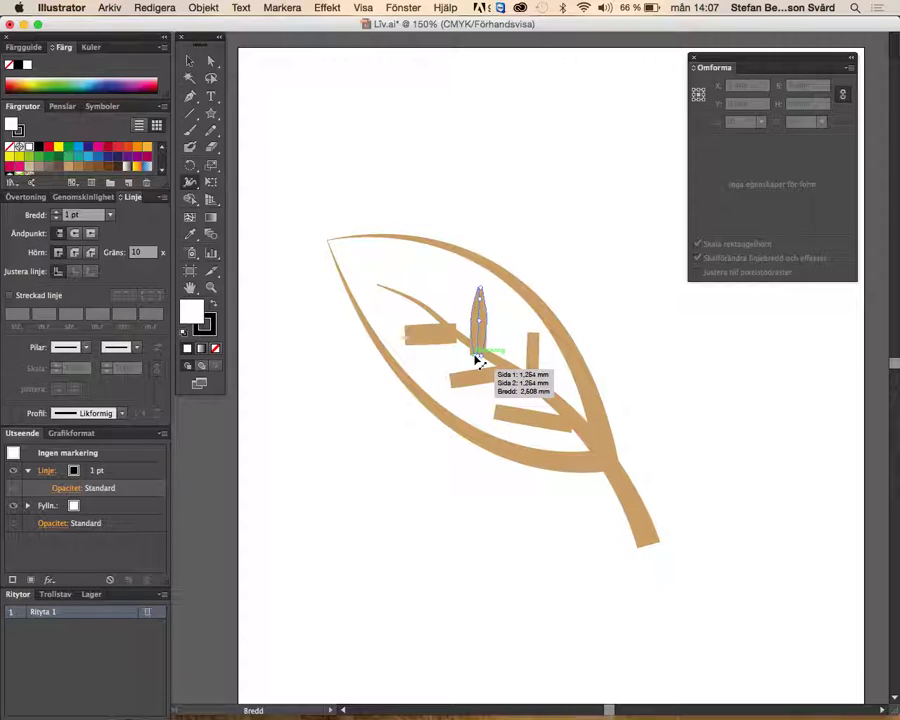
Taper the left horizontal vein to a pointed end and narrow the top vertical vein
{"action": "left_click_drag", "start_coordinate": [407, 336], "coordinate": [408, 335]}
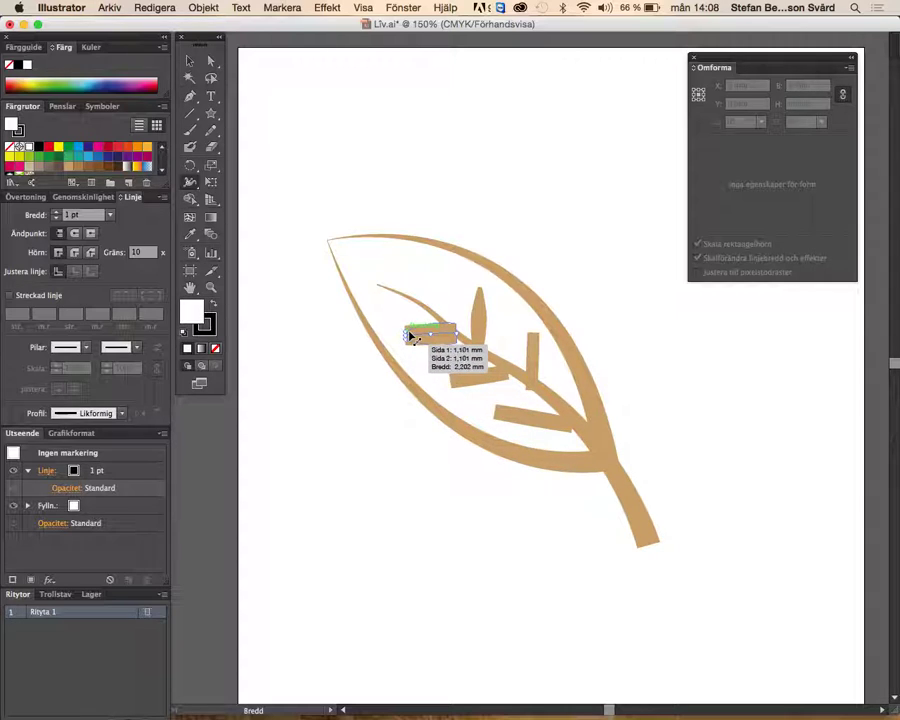
{"action": "left_click_drag", "start_coordinate": [408, 335], "coordinate": [414, 340]}
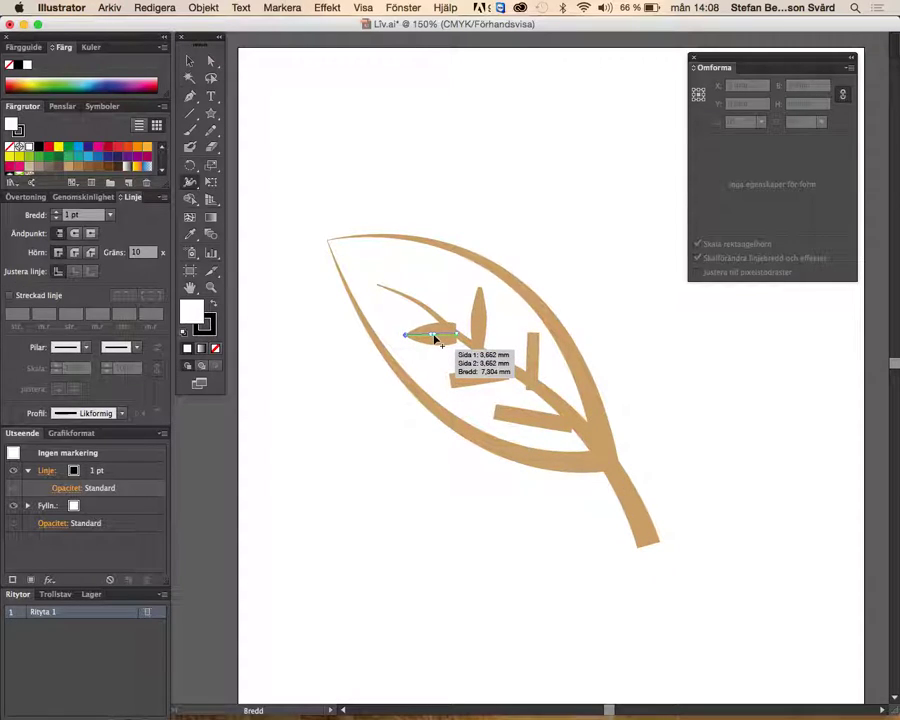
{"action": "left_click_drag", "start_coordinate": [432, 340], "coordinate": [456, 333]}
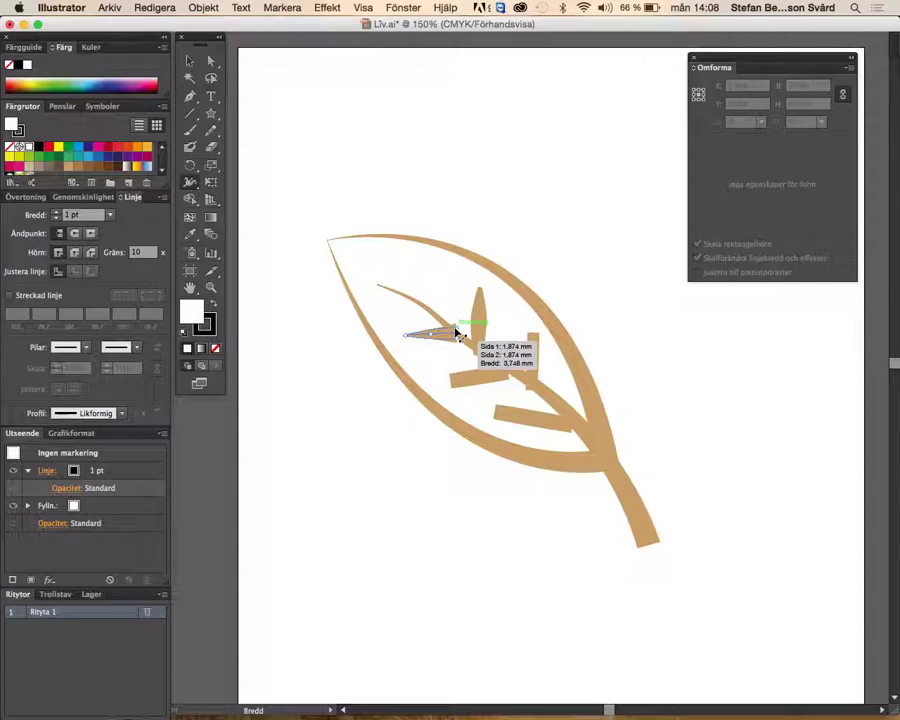
{"action": "mouse_move", "coordinate": [456, 333]}
{"action": "left_mouse_down"}
{"action": "mouse_move", "coordinate": [481, 358]}
{"action": "mouse_move", "coordinate": [481, 316]}
{"action": "mouse_move", "coordinate": [477, 325]}
{"action": "left_mouse_up"}
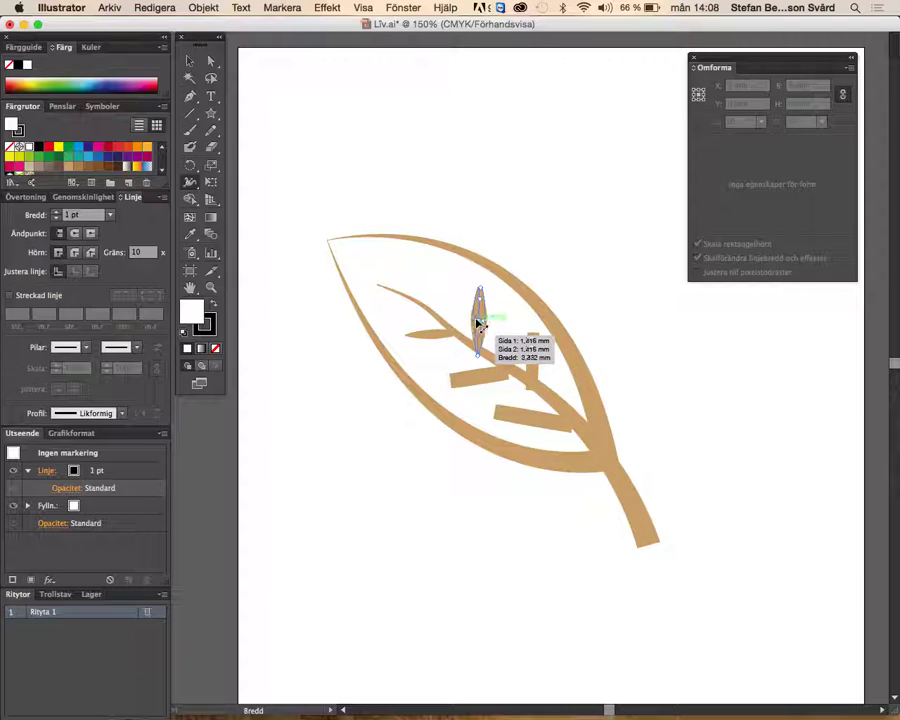
{"action": "left_click_drag", "start_coordinate": [477, 325], "coordinate": [478, 323]}
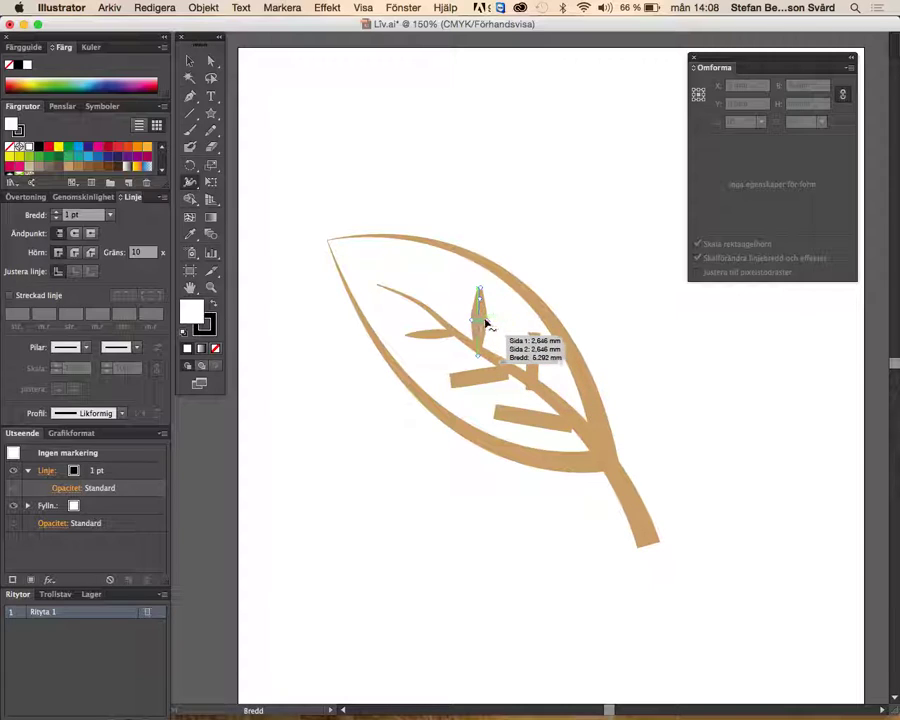
{"action": "left_click_drag", "start_coordinate": [478, 322], "coordinate": [481, 322]}
{"action": "left_click_drag", "start_coordinate": [529, 352], "coordinate": [534, 338]}
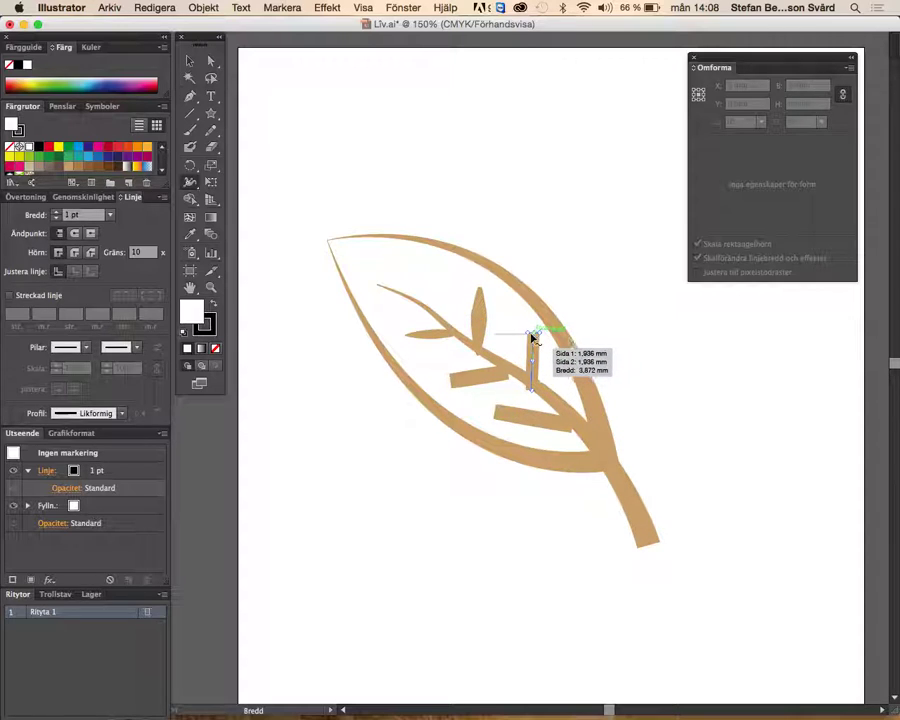
Taper the right vertical vein to a point and widen the lower branch vein's left end
{"action": "left_click_drag", "start_coordinate": [534, 338], "coordinate": [531, 337]}
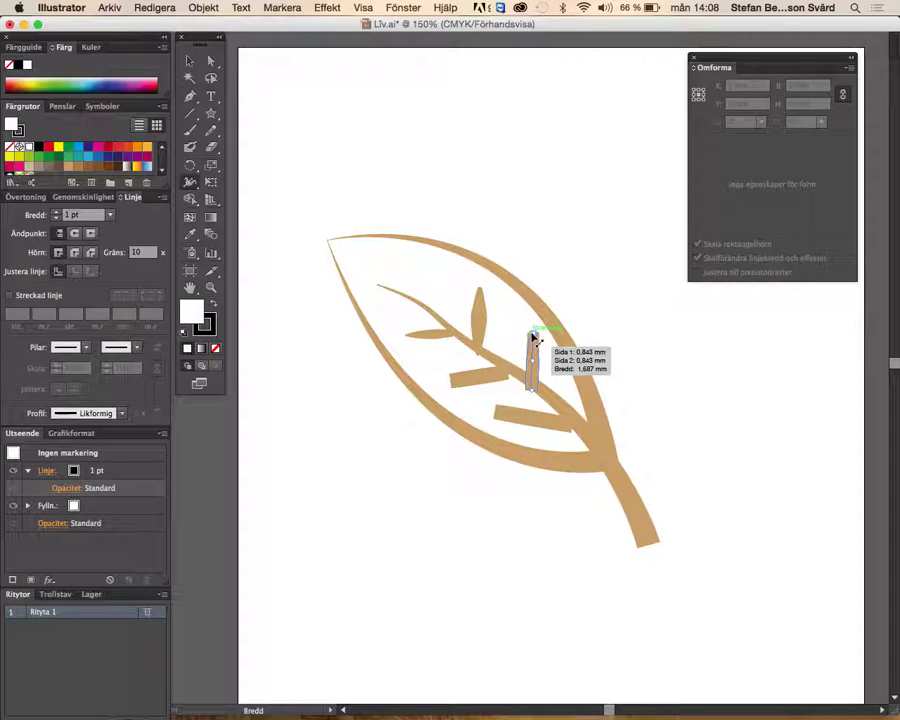
{"action": "left_click_drag", "start_coordinate": [531, 337], "coordinate": [528, 366]}
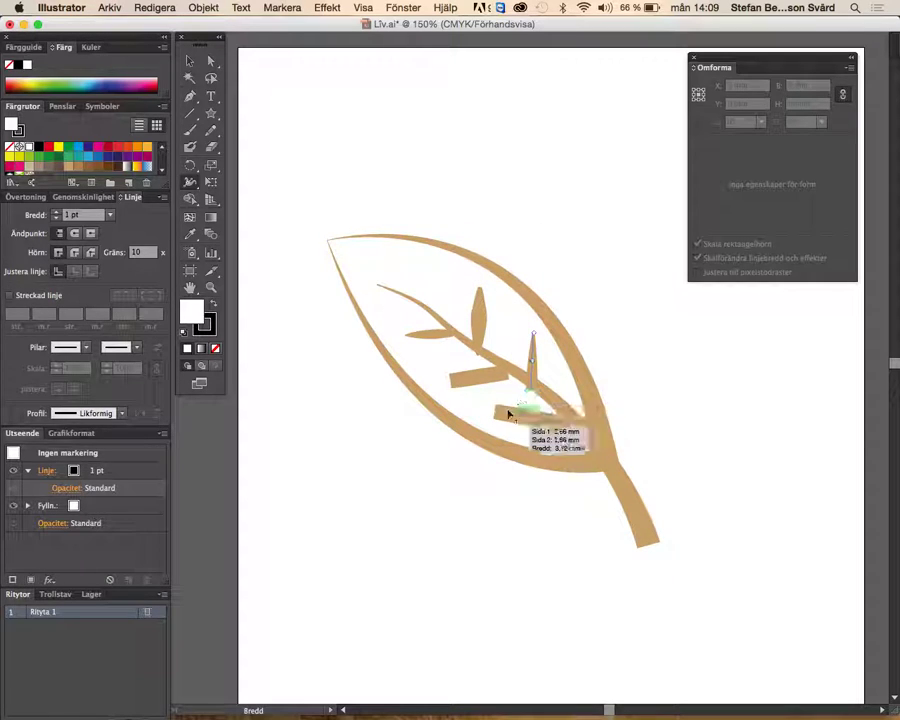
{"action": "left_click_drag", "start_coordinate": [506, 418], "coordinate": [494, 415]}
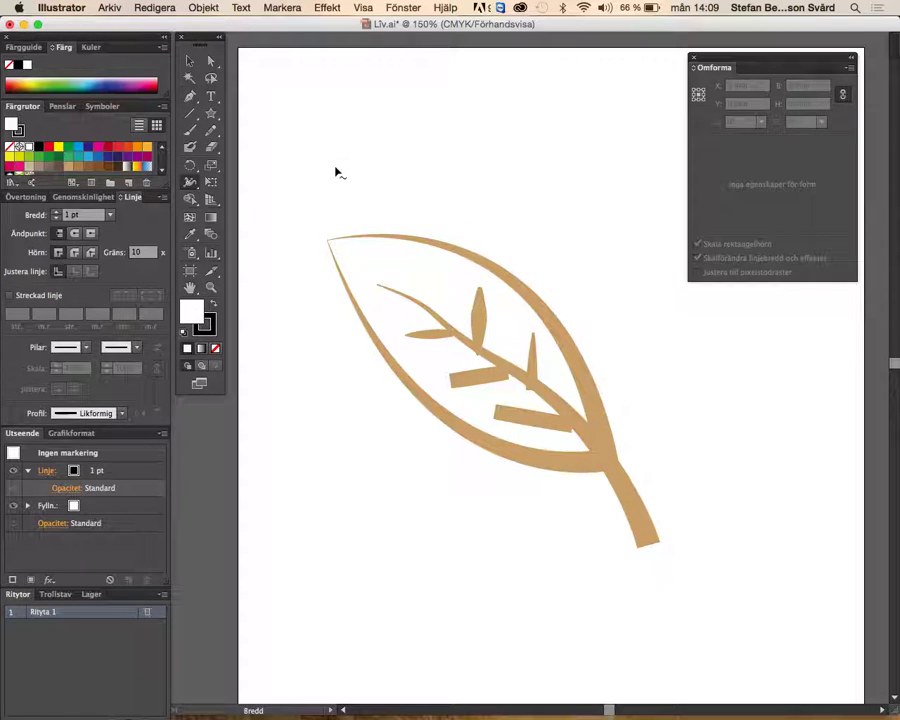
Close the leaf drawing and create a new A4 document named Linjefärg
{"action": "left_click", "coordinate": [10, 24]}
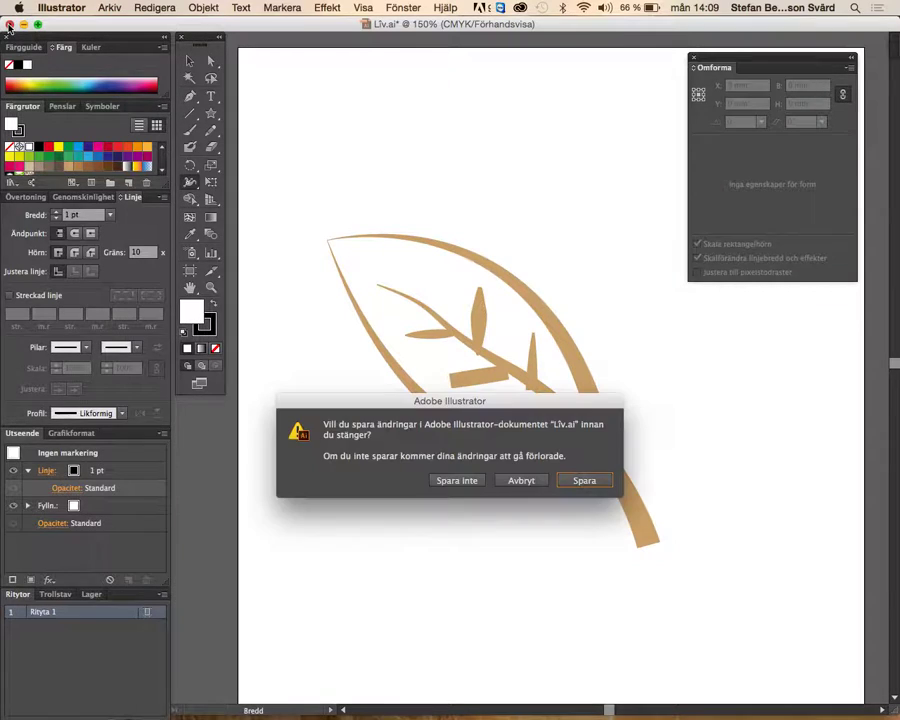
{"action": "left_click", "coordinate": [515, 481]}
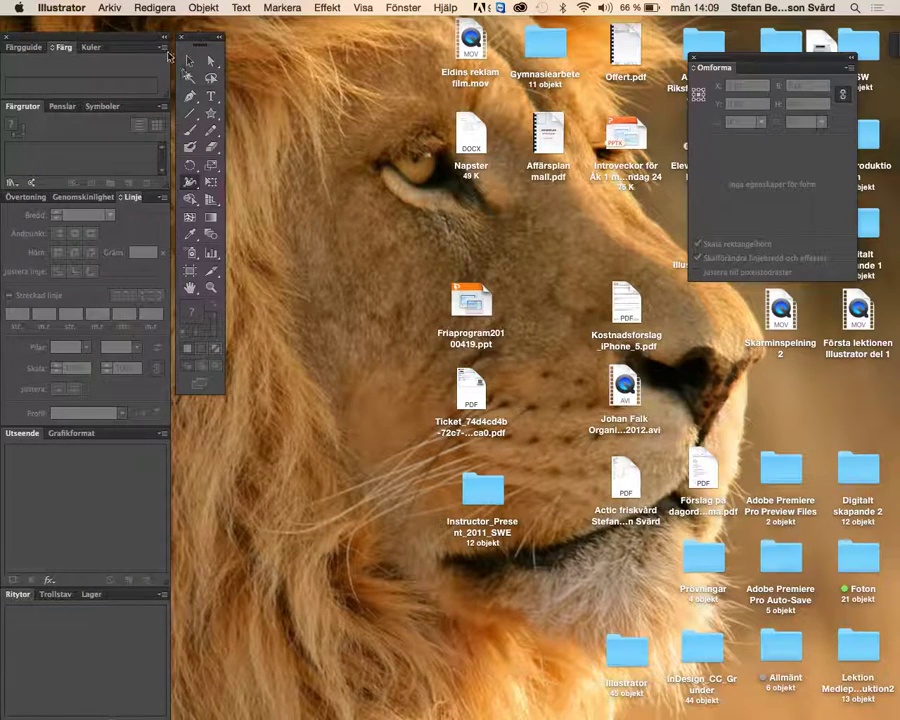
{"action": "left_click", "coordinate": [112, 10]}
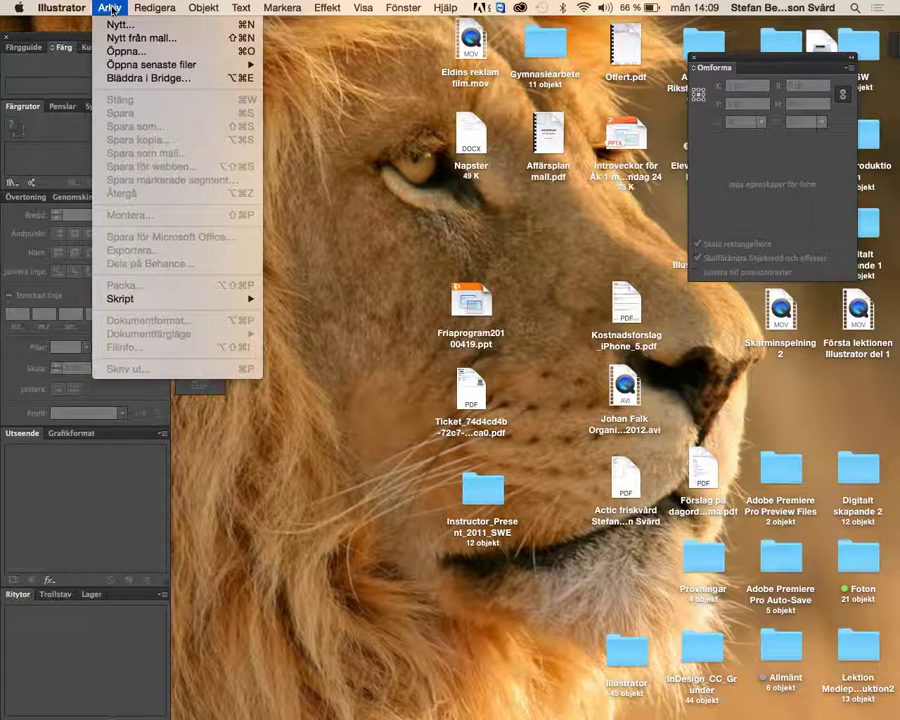
{"action": "left_click", "coordinate": [121, 24]}
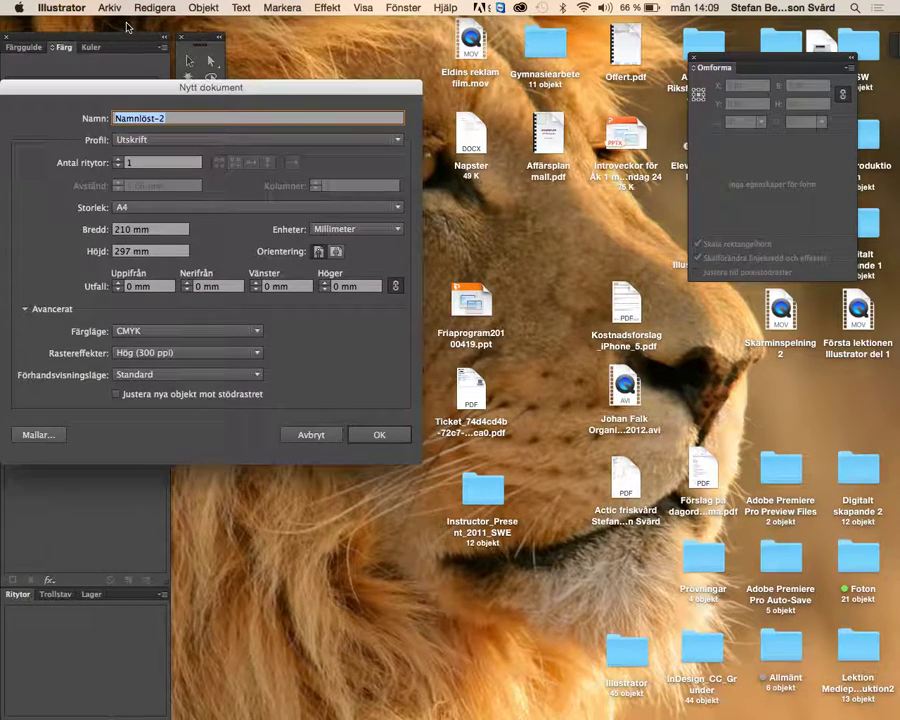
{"action": "type", "text": "Linjefä"}
{"action": "key", "text": "Return"}
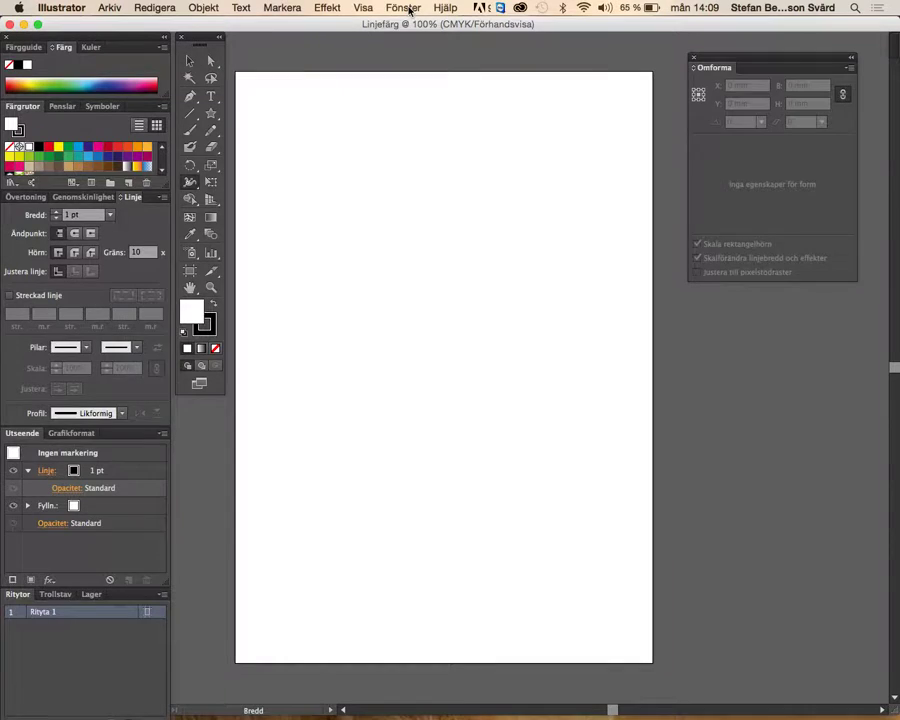
Browse the panel list, then switch to the Rectangle tool from the shape flyout
{"action": "left_click", "coordinate": [405, 8]}
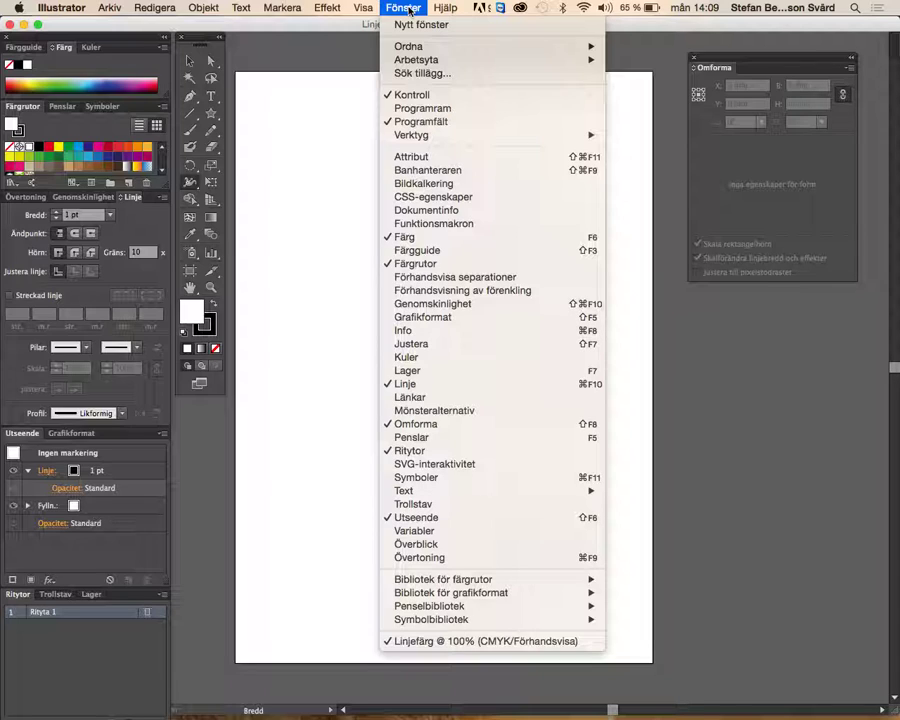
{"action": "left_click", "coordinate": [275, 89]}
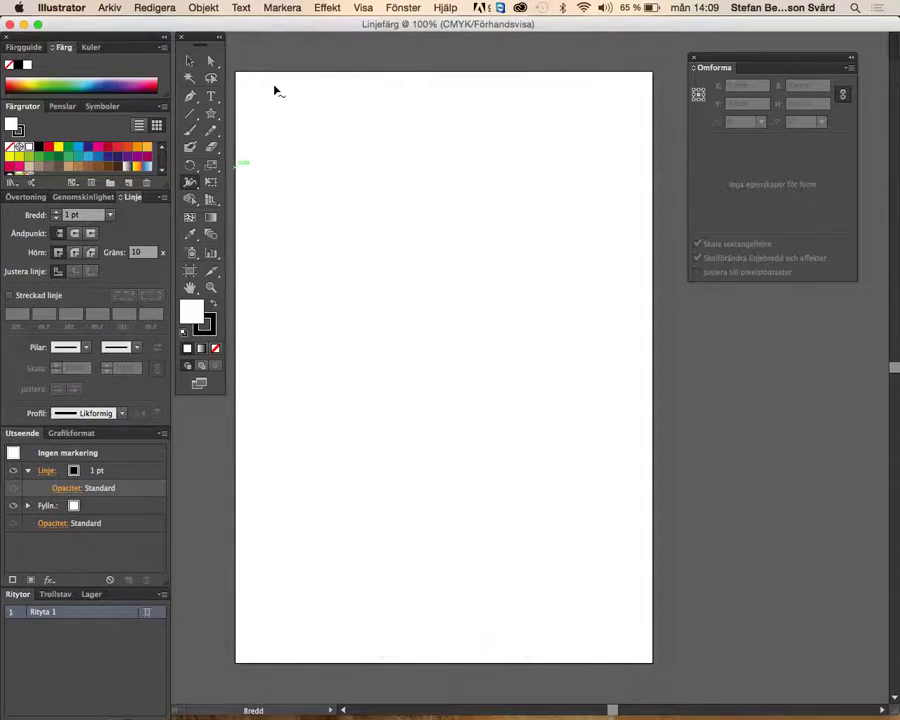
{"action": "left_click", "coordinate": [214, 115]}
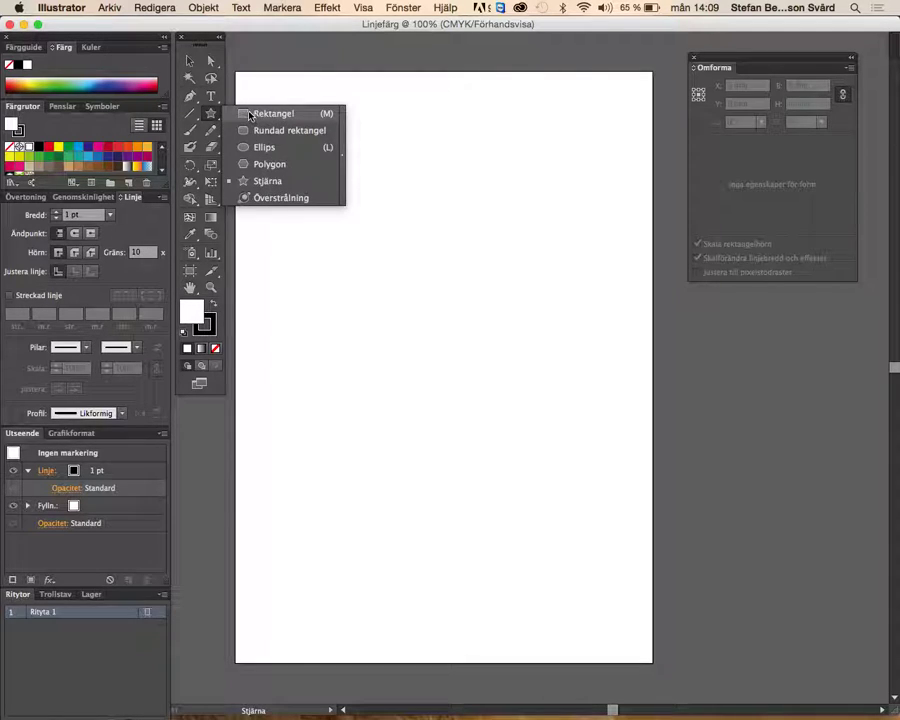
{"action": "left_click", "coordinate": [248, 113]}
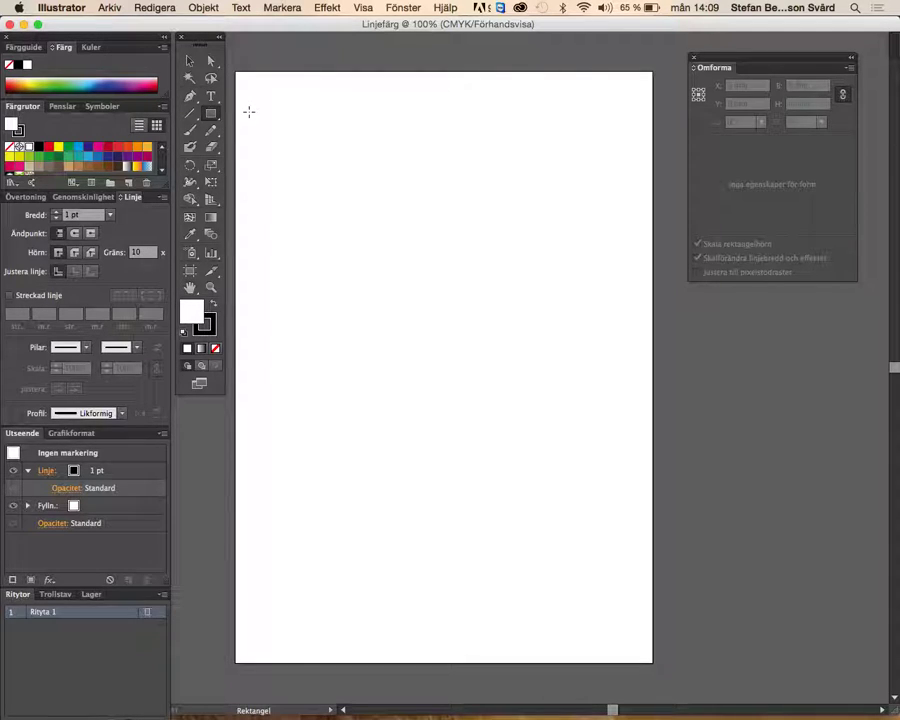
Set the stroke weight to 10 pt and draw a roughly 151 × 85 mm rectangle across the upper page
{"action": "left_click", "coordinate": [57, 215]}
{"action": "double_click", "coordinate": [57, 215]}
{"action": "double_click", "coordinate": [57, 215]}
{"action": "left_click", "coordinate": [57, 215]}
{"action": "double_click", "coordinate": [57, 215]}
{"action": "left_click", "coordinate": [57, 215]}
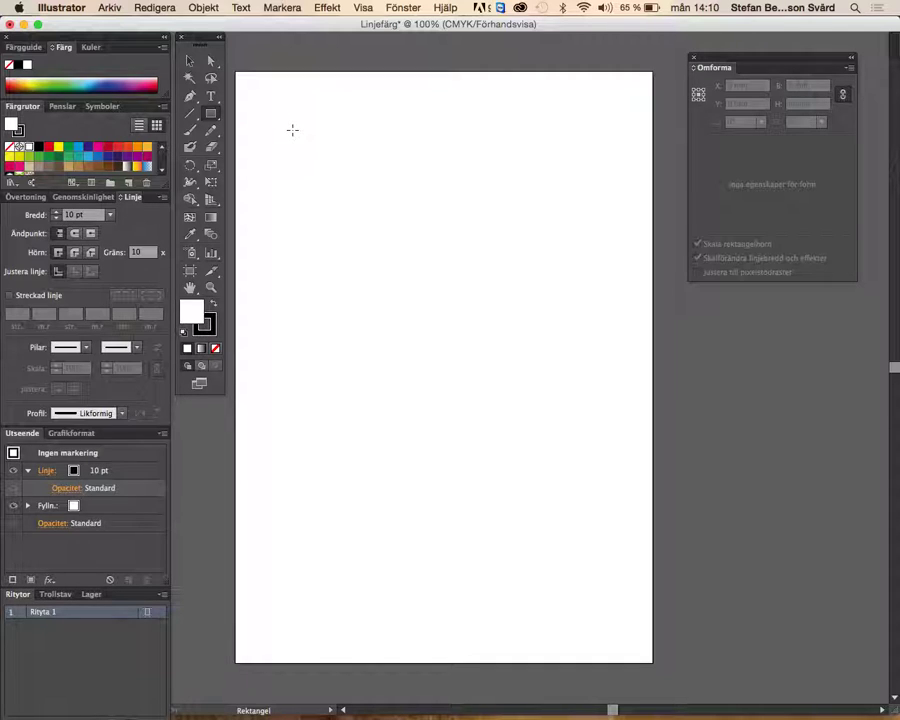
{"action": "left_click_drag", "start_coordinate": [292, 130], "coordinate": [594, 300]}
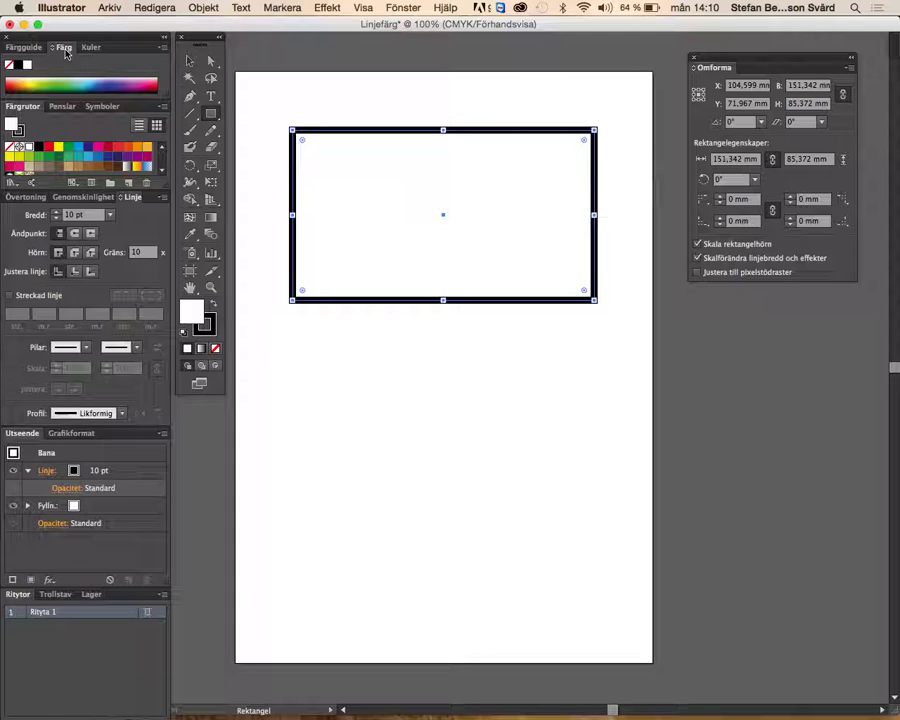
{"action": "left_click", "coordinate": [65, 50]}
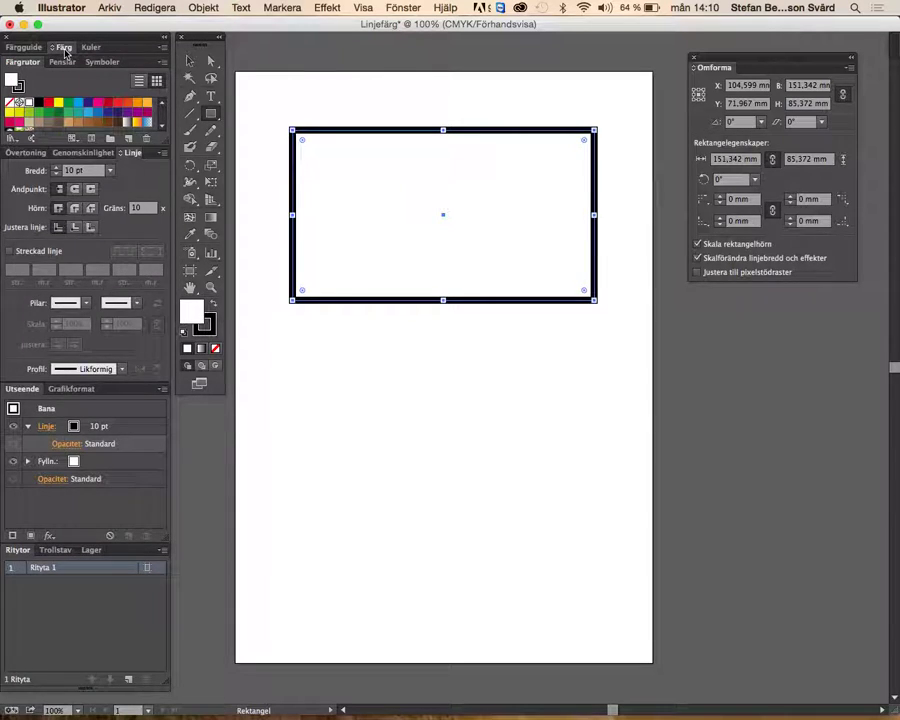
Expand the Färg panel's CMYK sliders and open its colour mode menu
{"action": "left_click", "coordinate": [65, 50]}
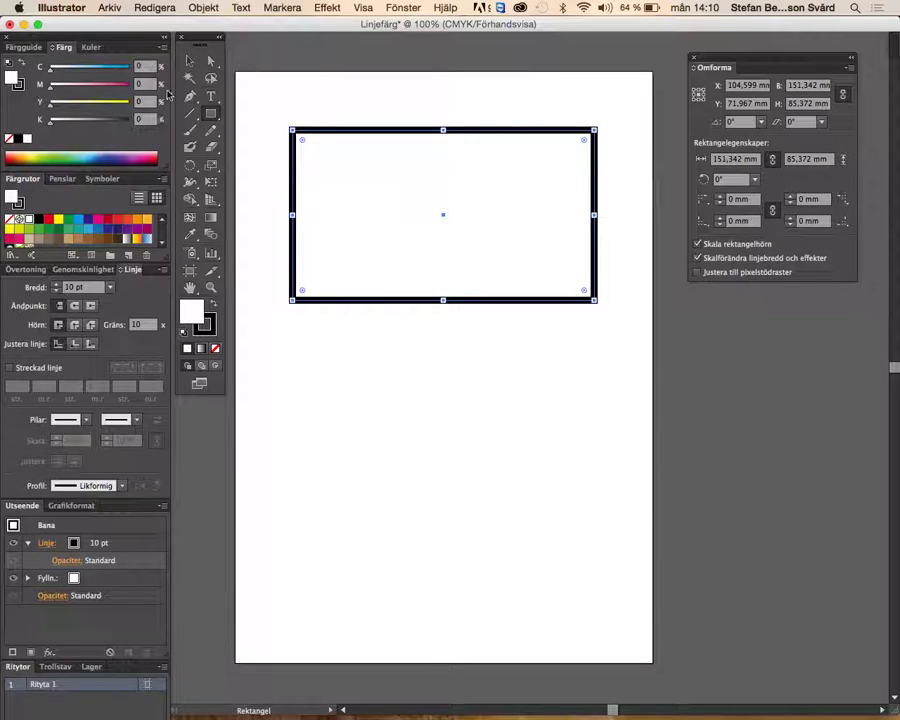
{"action": "left_click", "coordinate": [164, 48]}
{"action": "left_click", "coordinate": [165, 52]}
{"action": "left_click", "coordinate": [165, 52]}
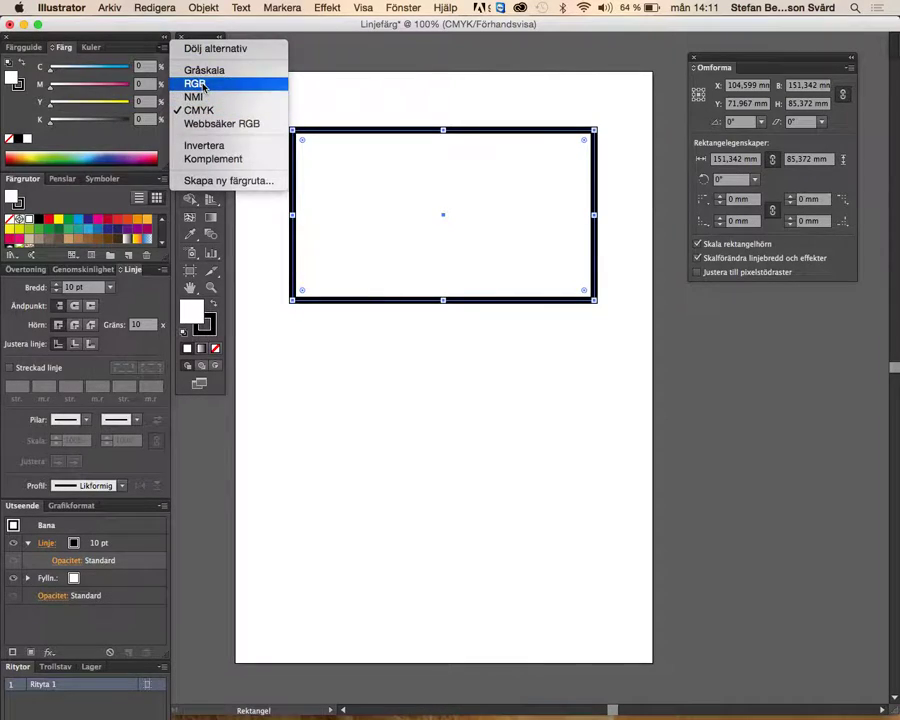
Switch the Färg panel to RGB and fill the rectangle black with hex 000000
{"action": "left_click", "coordinate": [203, 87]}
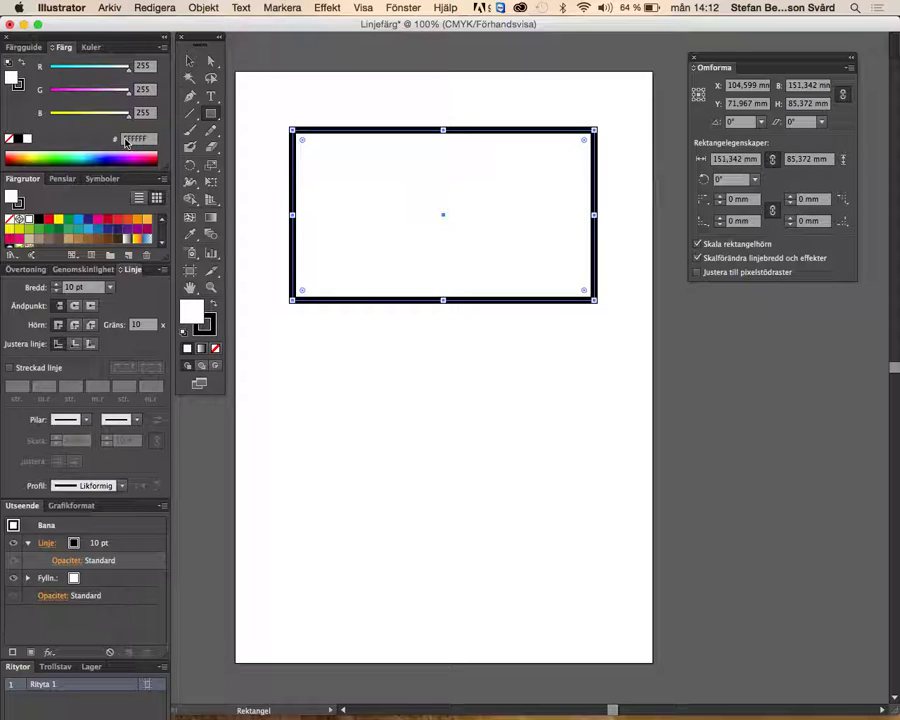
{"action": "left_click_drag", "start_coordinate": [123, 142], "coordinate": [160, 142]}
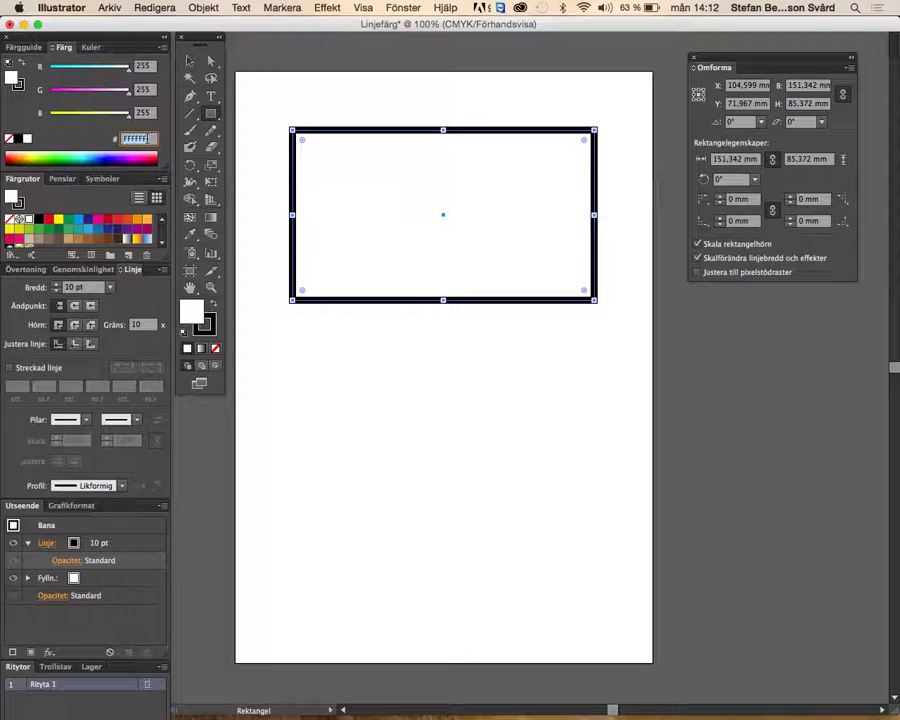
{"action": "type", "text": "000000"}
{"action": "key", "text": "Return"}
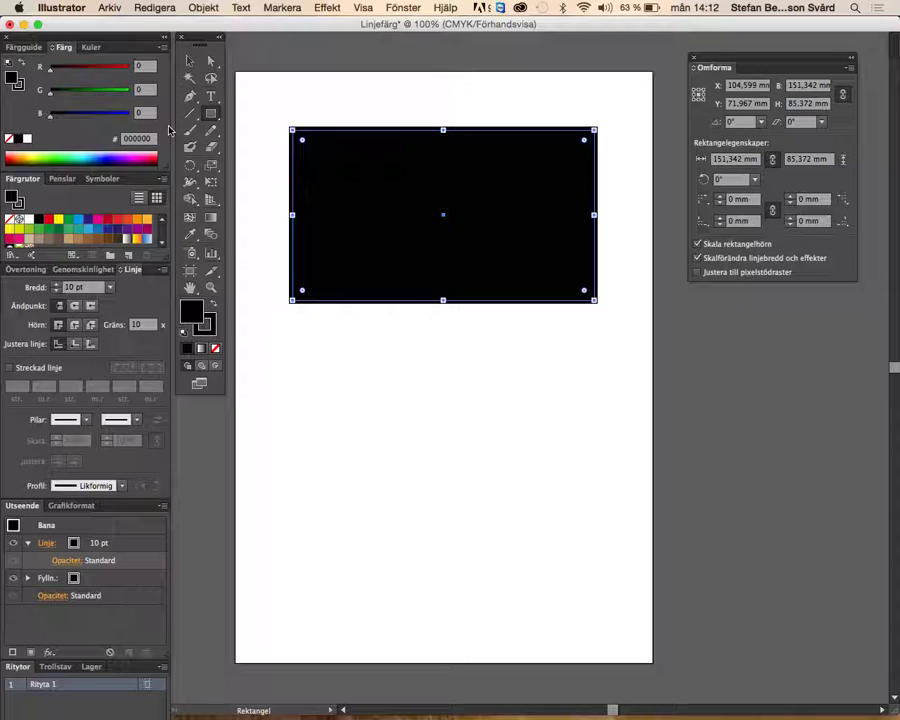
Change the fill to white (ffffff), then pick magenta (#e700d4) from the spectrum
{"action": "left_click", "coordinate": [121, 141]}
{"action": "type", "text": "ffffff"}
{"action": "key", "text": "Return"}
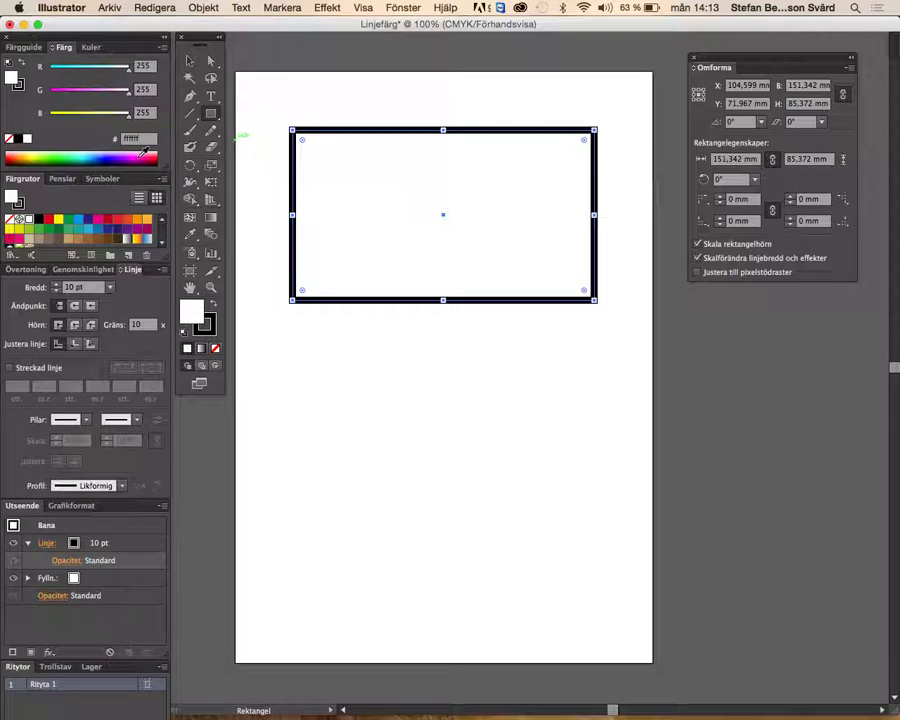
{"action": "left_click", "coordinate": [139, 152]}
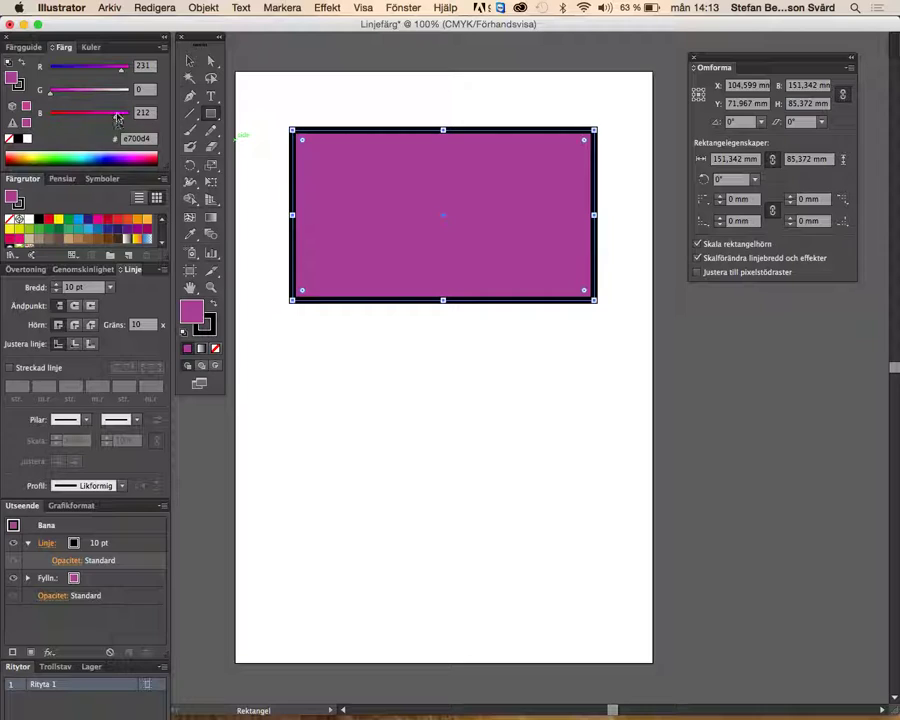
Try purple and olive rectangle fills via the RGB sliders, settling on orange e2913c
{"action": "mouse_move", "coordinate": [123, 74]}
{"action": "left_mouse_down"}
{"action": "mouse_move", "coordinate": [54, 74]}
{"action": "mouse_move", "coordinate": [82, 74]}
{"action": "left_mouse_up"}
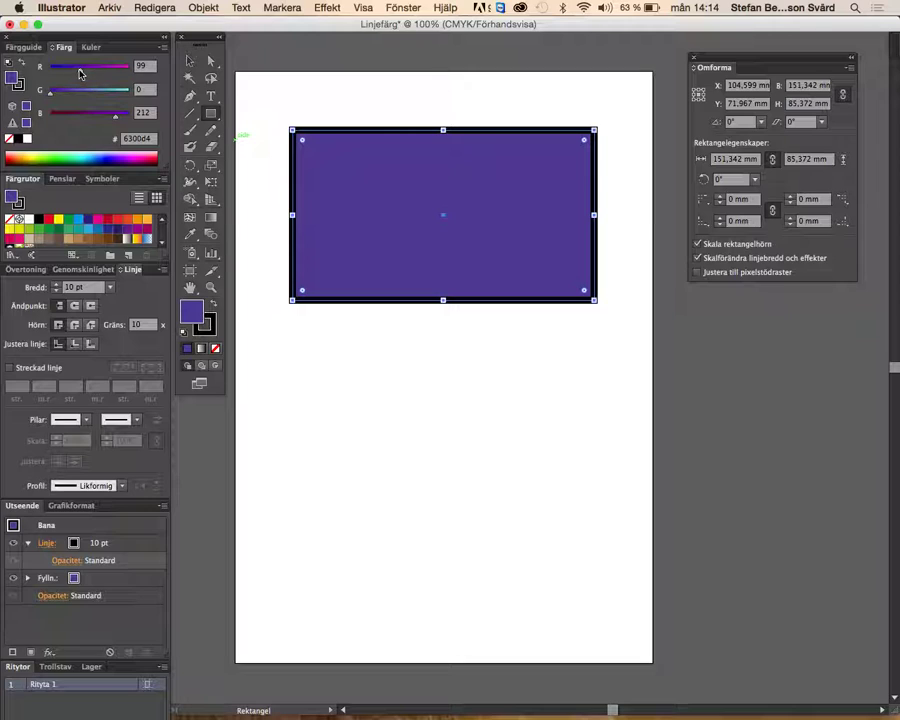
{"action": "left_click_drag", "start_coordinate": [80, 74], "coordinate": [97, 74]}
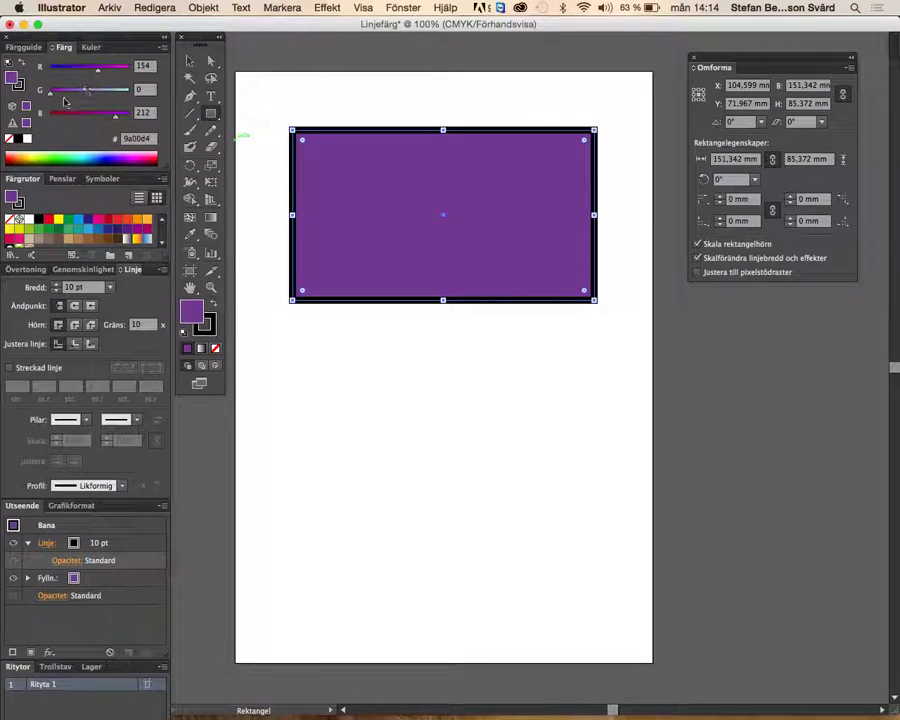
{"action": "left_click_drag", "start_coordinate": [51, 92], "coordinate": [94, 97]}
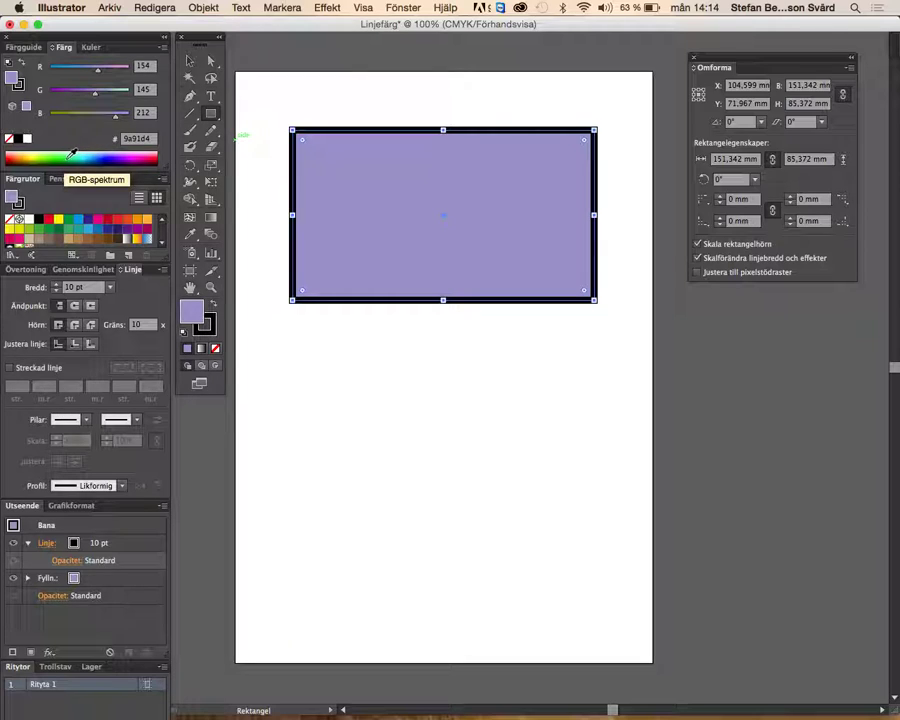
{"action": "left_click_drag", "start_coordinate": [118, 120], "coordinate": [68, 117]}
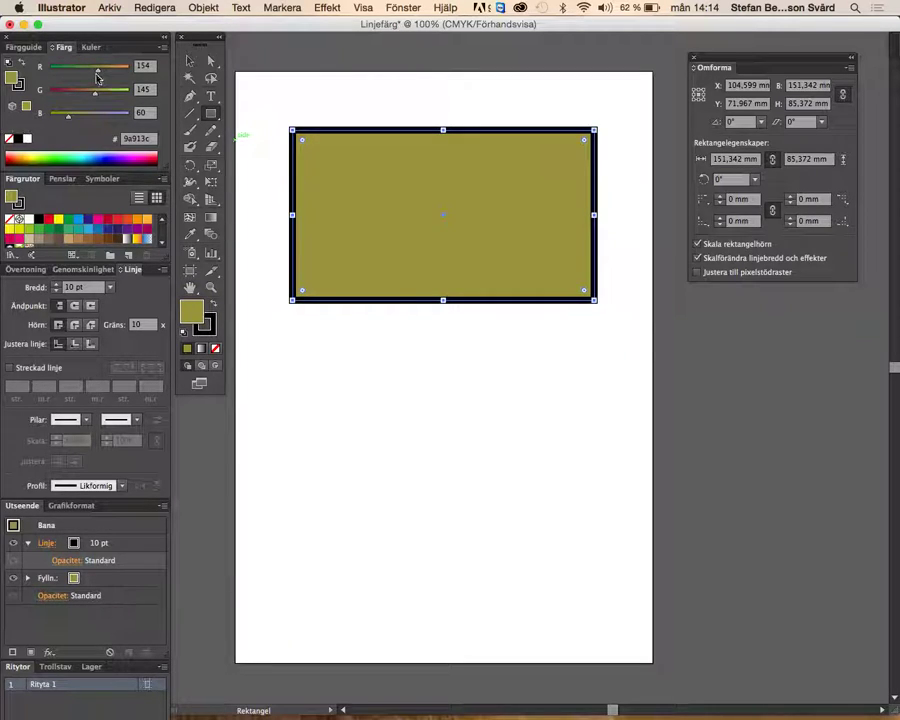
{"action": "left_click_drag", "start_coordinate": [97, 70], "coordinate": [120, 75]}
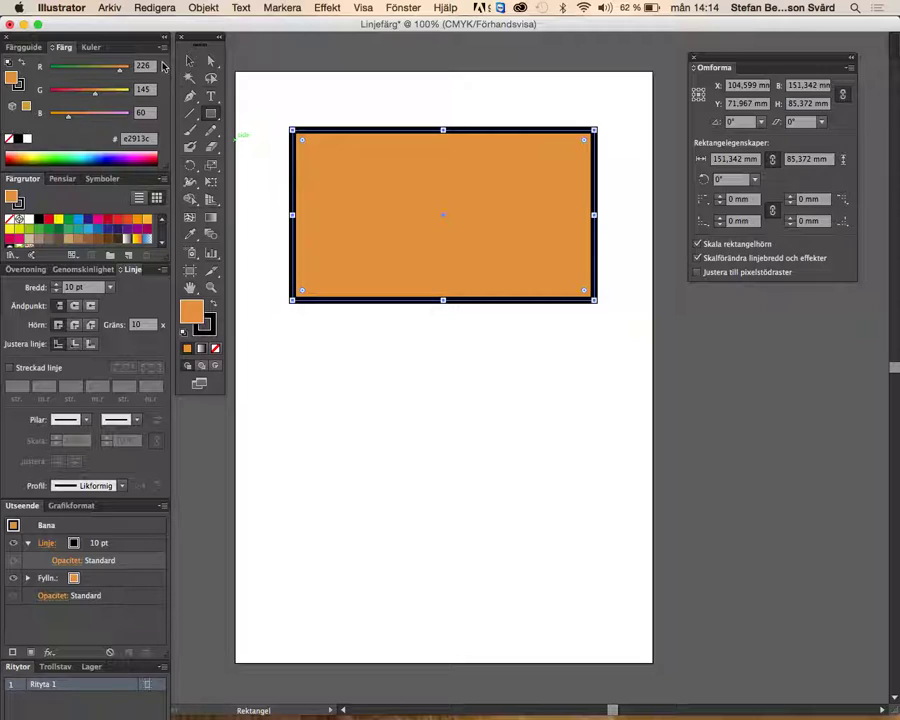
{"action": "left_click", "coordinate": [163, 49]}
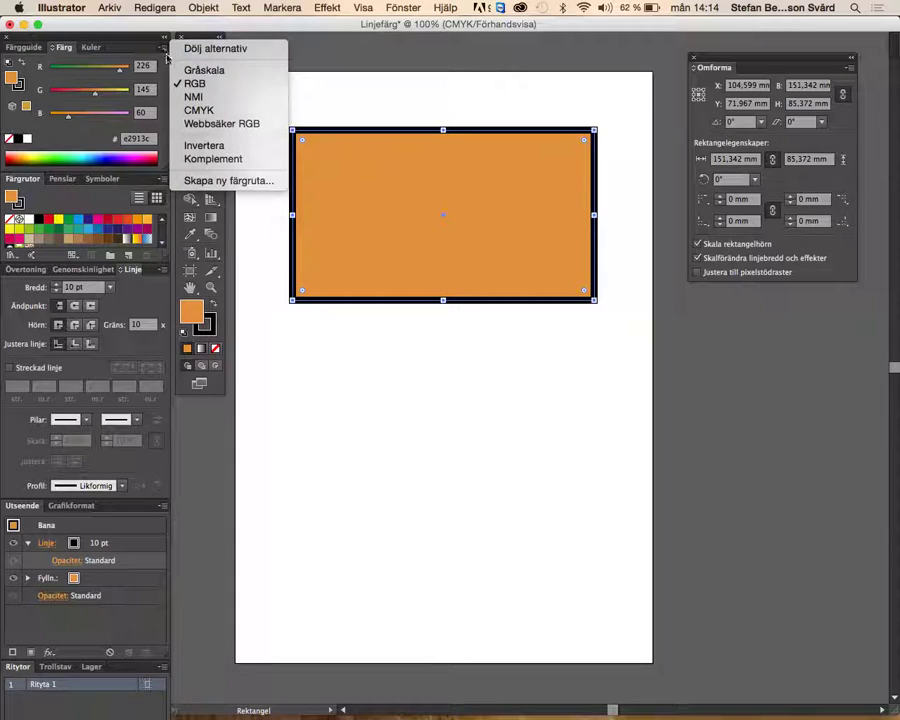
Keep RGB mode and snap the orange fill to the web-safe colour cc9933
{"action": "left_click", "coordinate": [187, 84]}
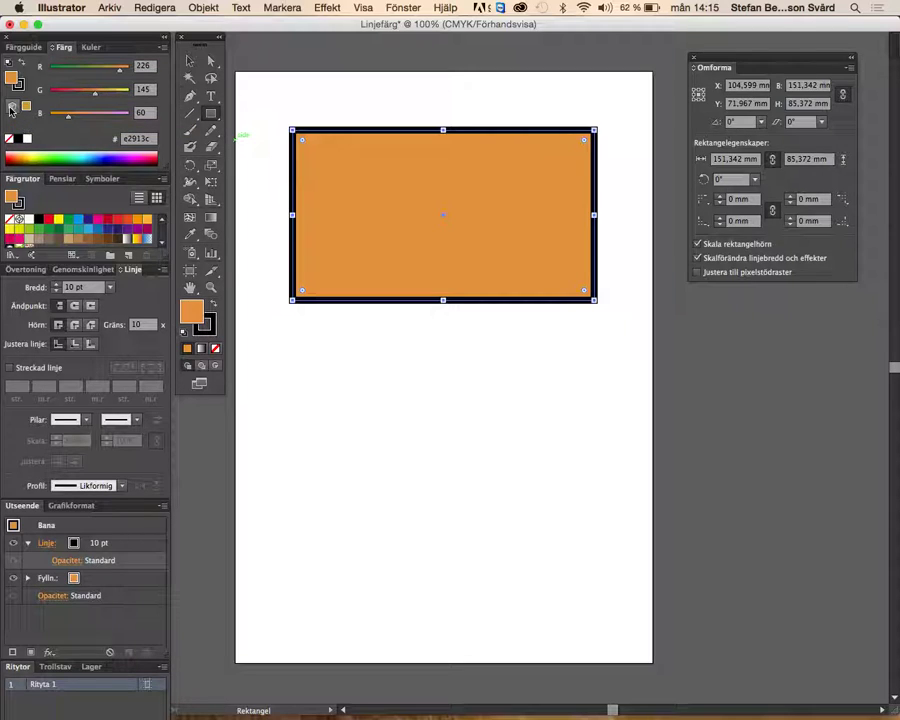
{"action": "left_click", "coordinate": [11, 108]}
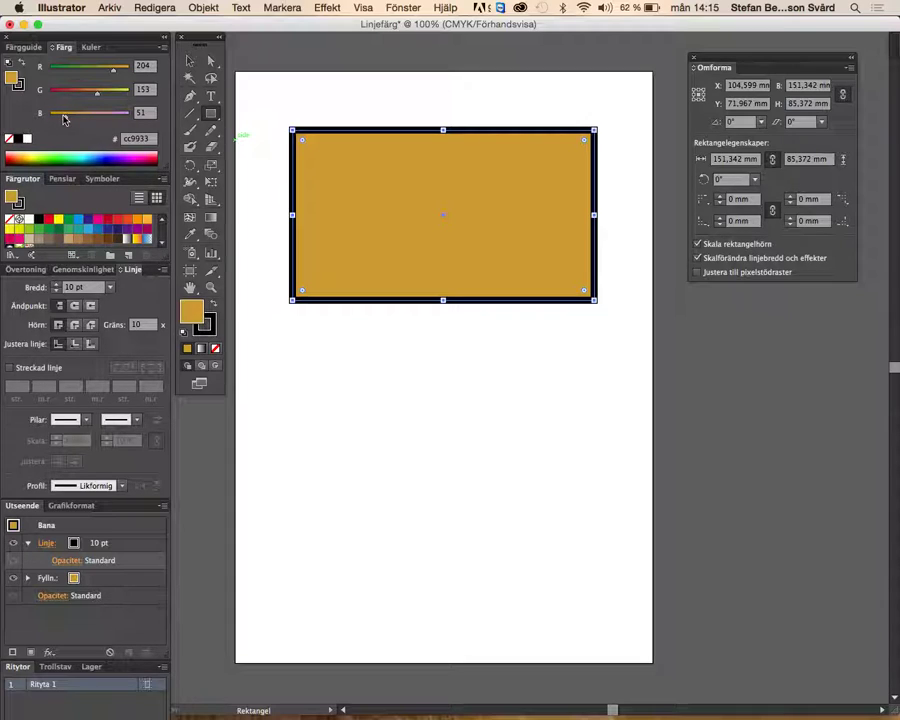
Re-snap the lightened fill to web-safe cc9933, then edit the outline's colour in the picker
{"action": "left_click_drag", "start_coordinate": [63, 119], "coordinate": [73, 121]}
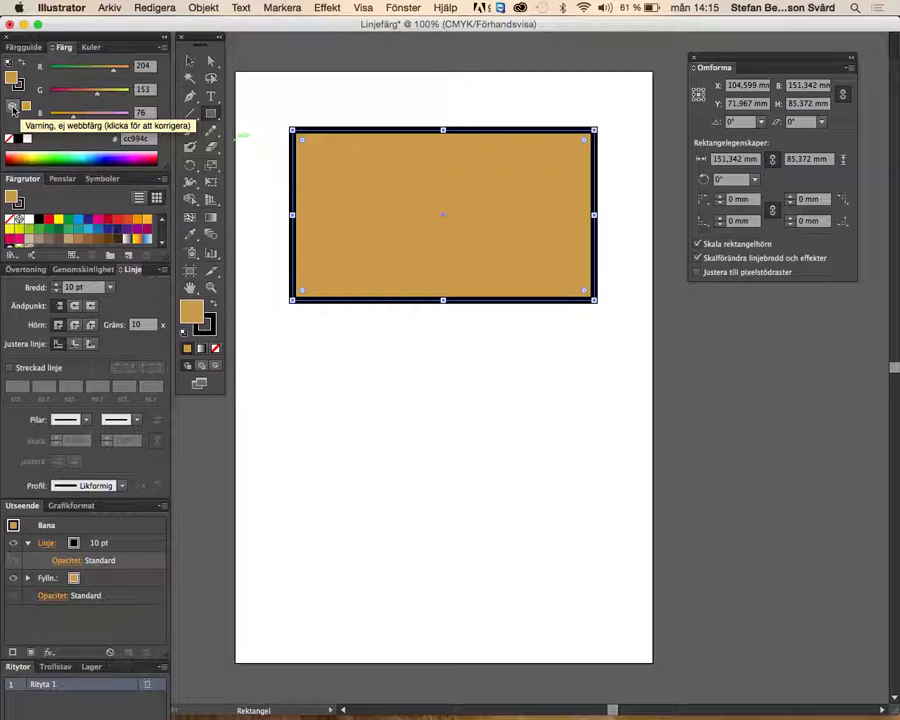
{"action": "left_click", "coordinate": [12, 106]}
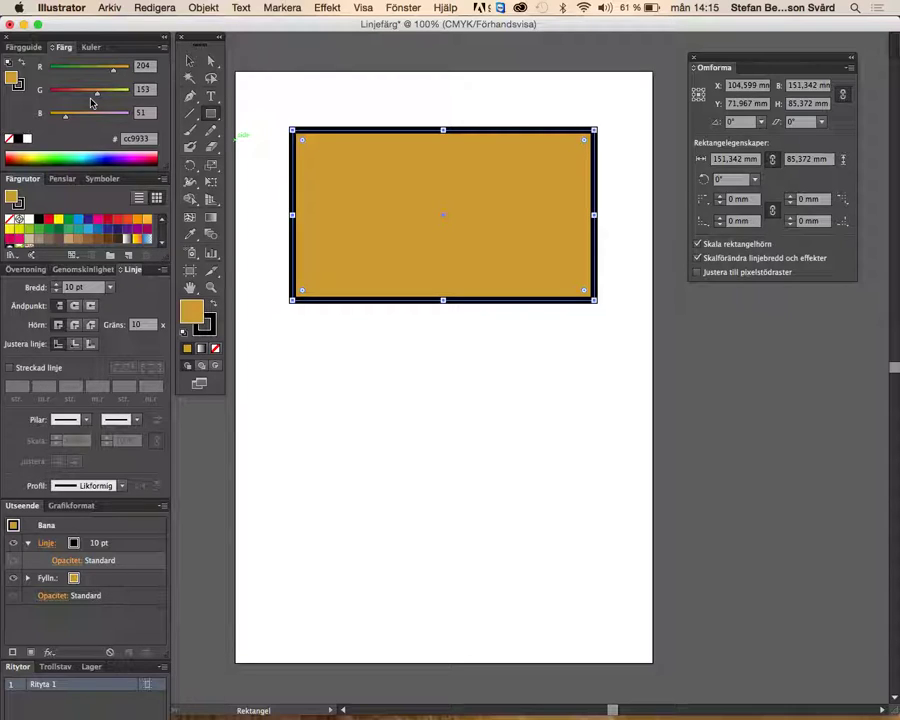
{"action": "left_click", "coordinate": [206, 327]}
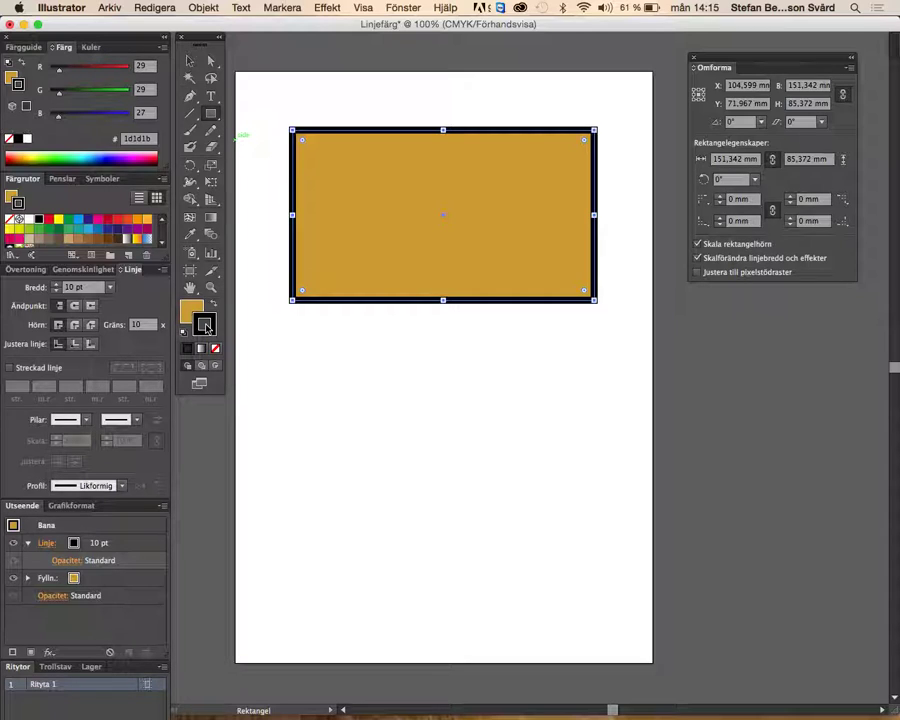
{"action": "double_click", "coordinate": [206, 327]}
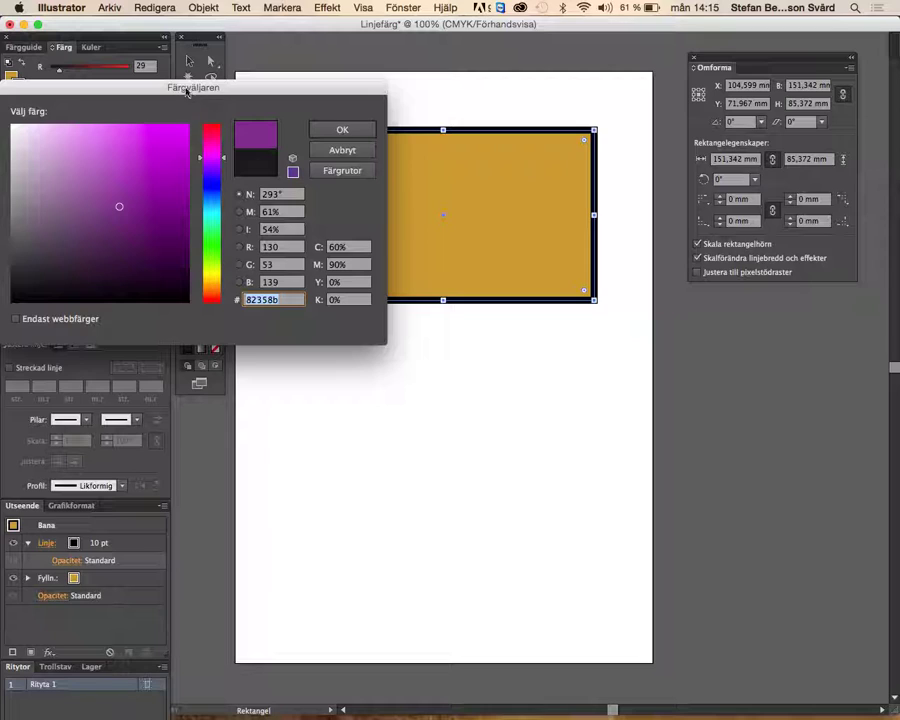
Make the rectangle's 10 pt outline purple 82368c
{"action": "left_click_drag", "start_coordinate": [185, 89], "coordinate": [436, 359]}
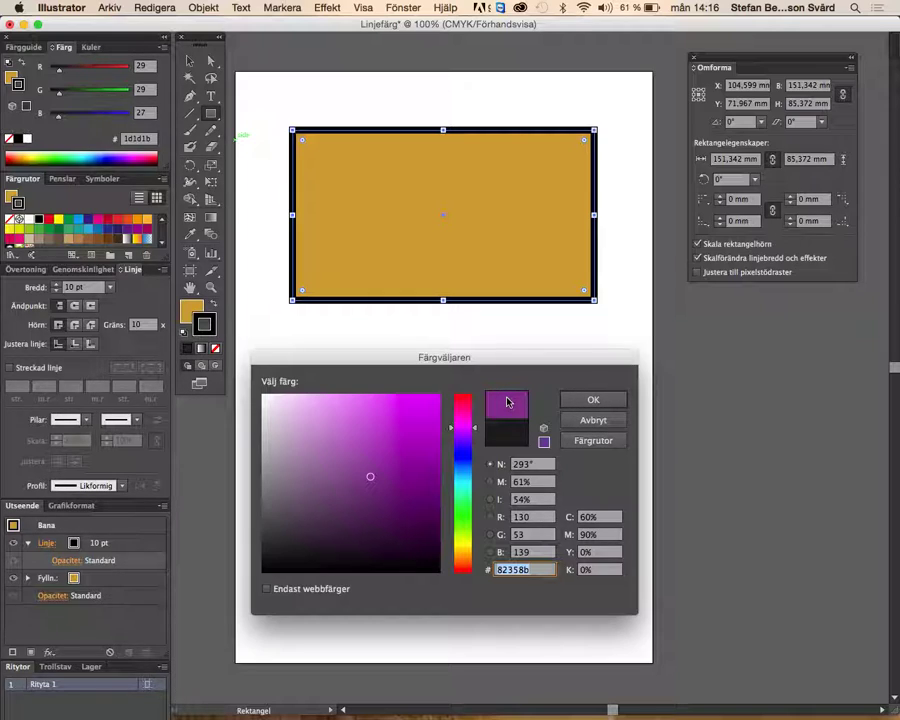
{"action": "left_click", "coordinate": [605, 400]}
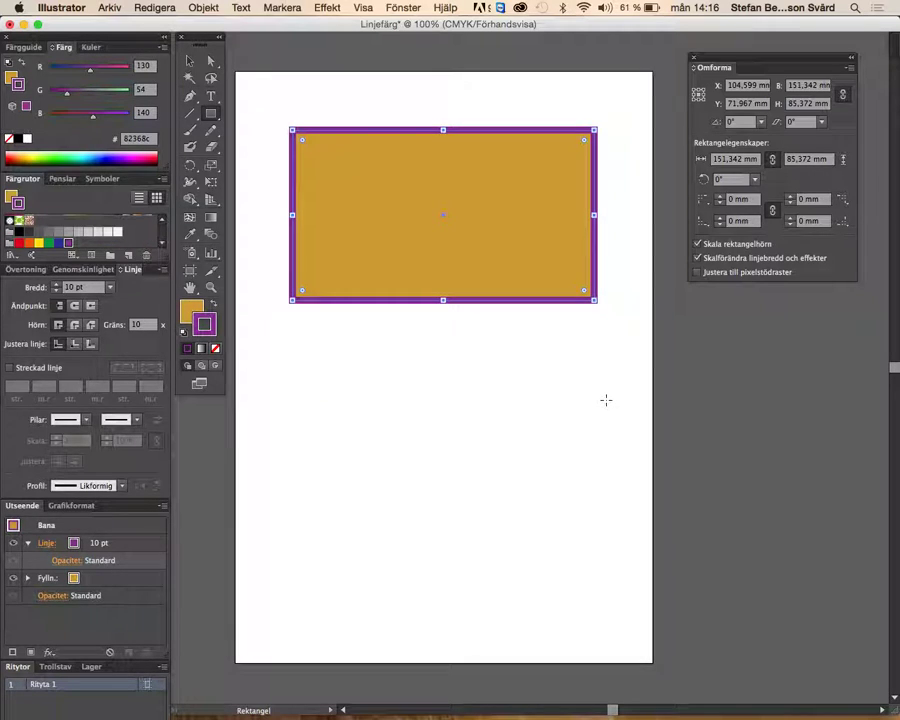
Shift the outline to the deeper purple 853091 (RGB 133, 48, 145)
{"action": "double_click", "coordinate": [204, 327]}
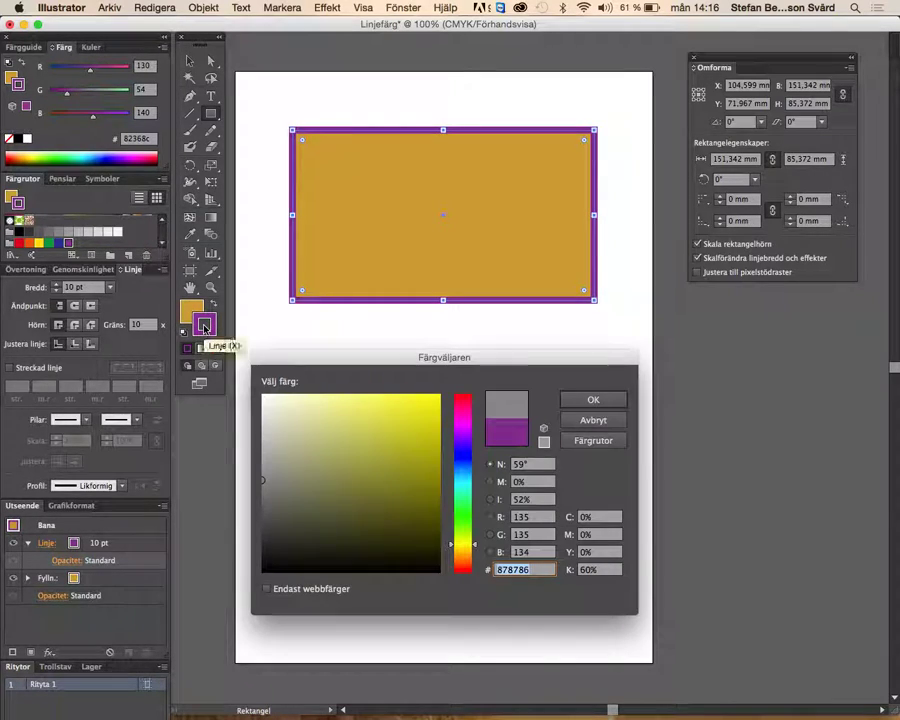
{"action": "left_click", "coordinate": [503, 430]}
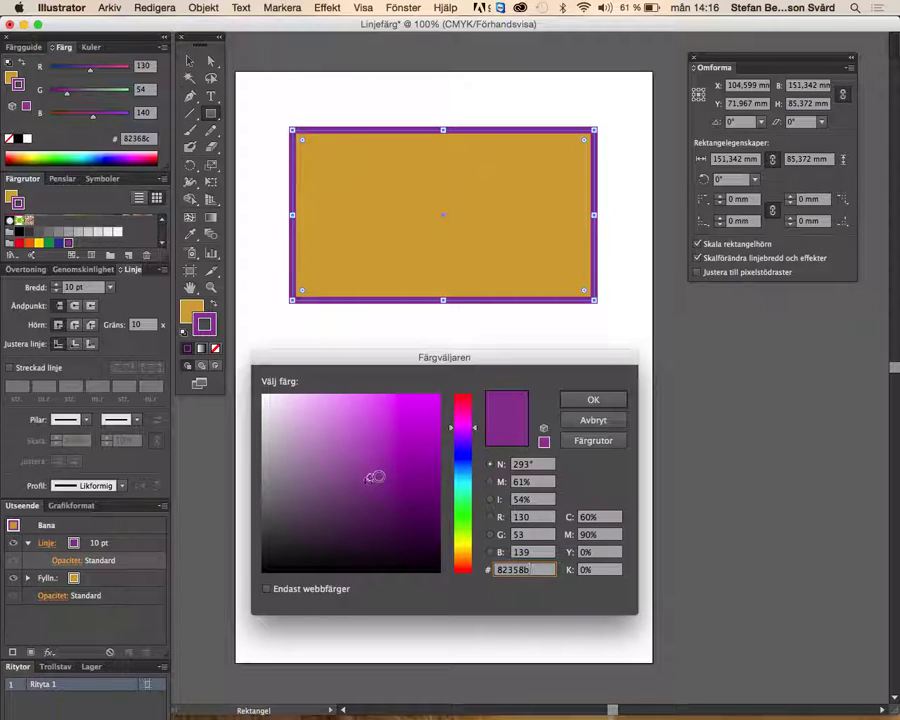
{"action": "left_click", "coordinate": [377, 477]}
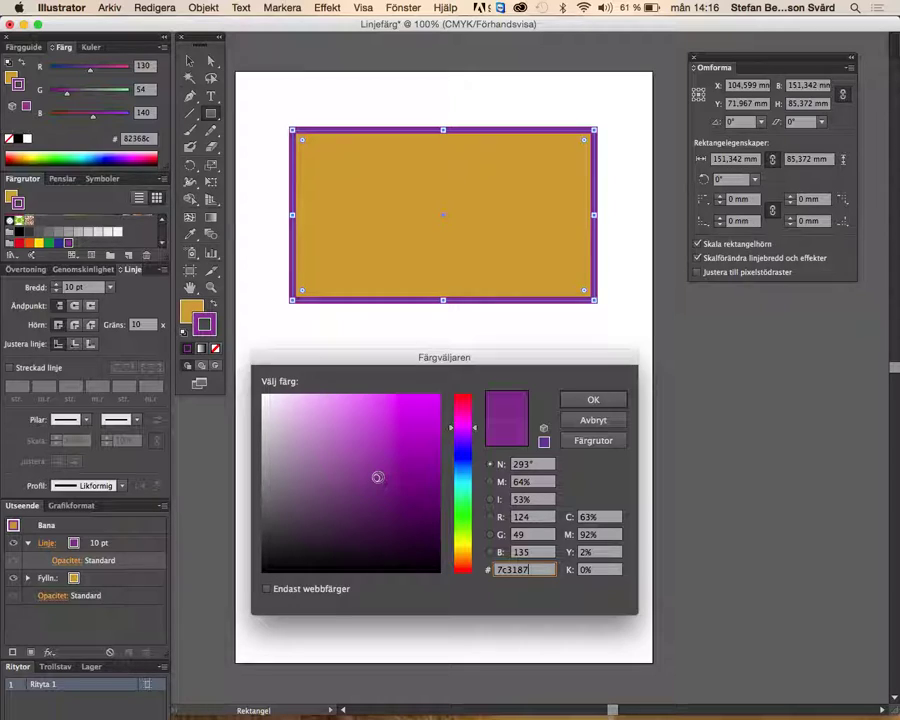
{"action": "left_click", "coordinate": [379, 474]}
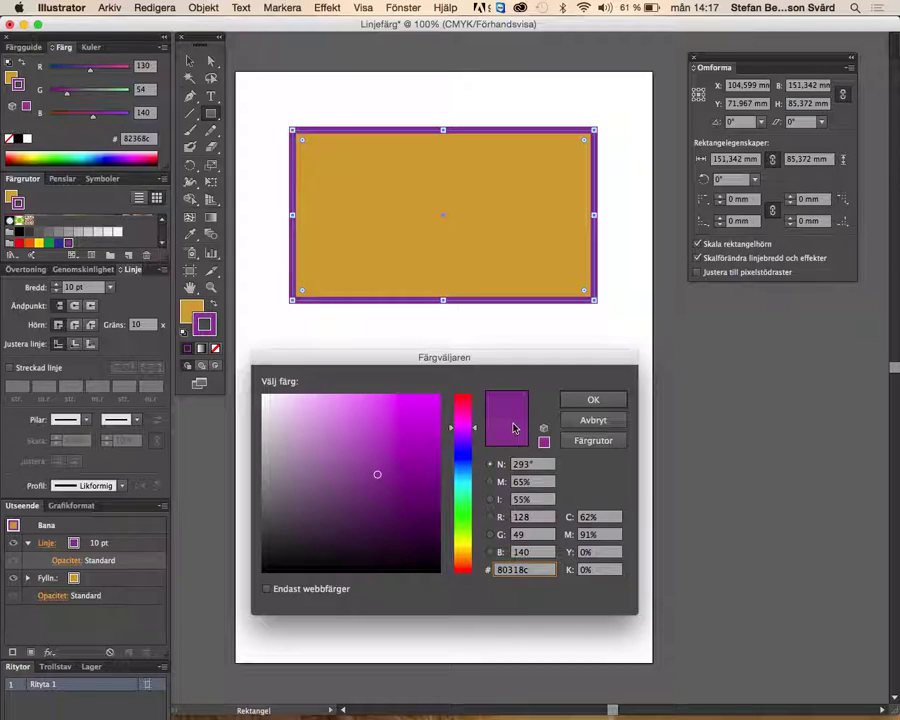
{"action": "left_click", "coordinate": [381, 471]}
{"action": "left_click", "coordinate": [570, 396]}
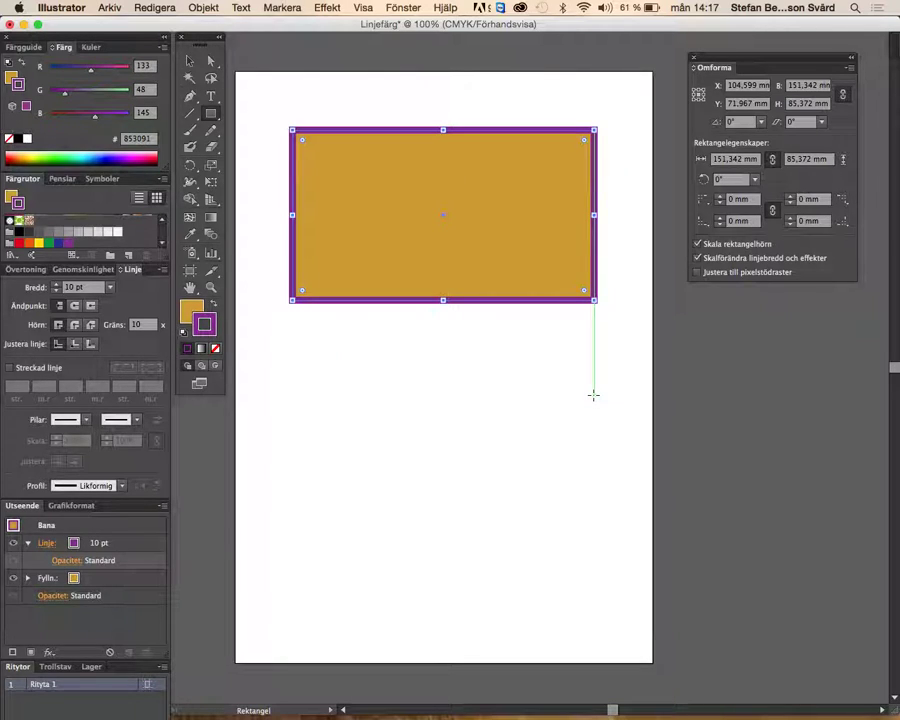
{"action": "double_click", "coordinate": [205, 325]}
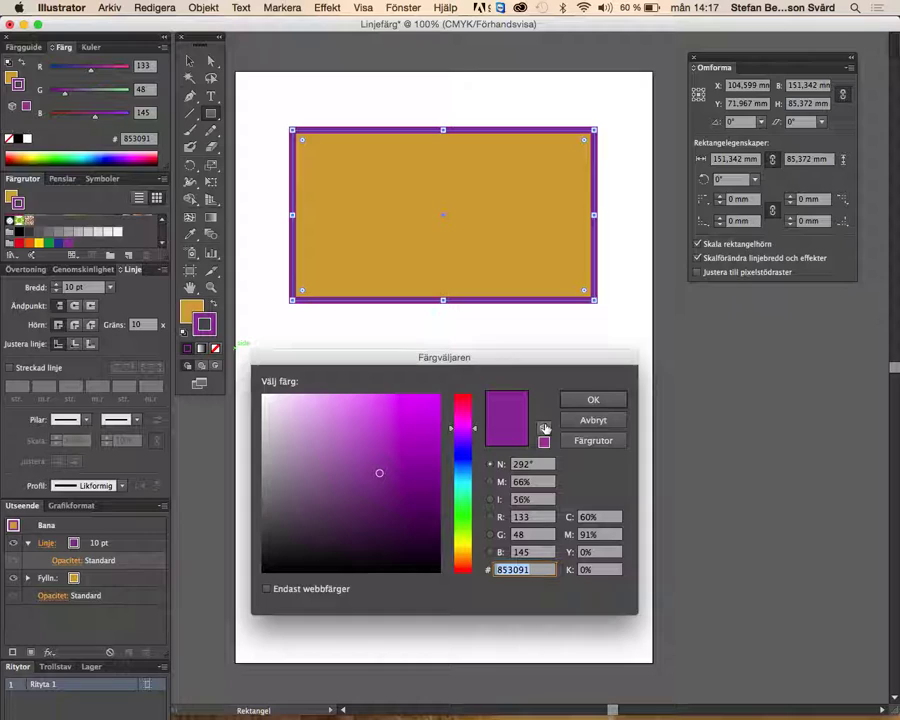
Snap the outline colour to web-safe purple 993399
{"action": "left_click", "coordinate": [543, 428]}
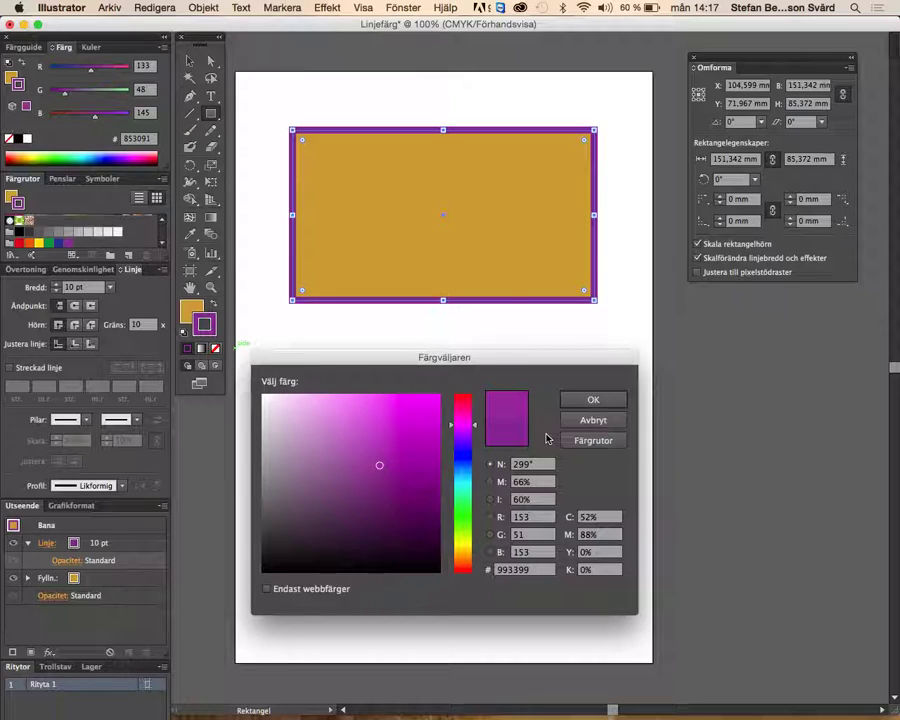
{"action": "left_click", "coordinate": [594, 400]}
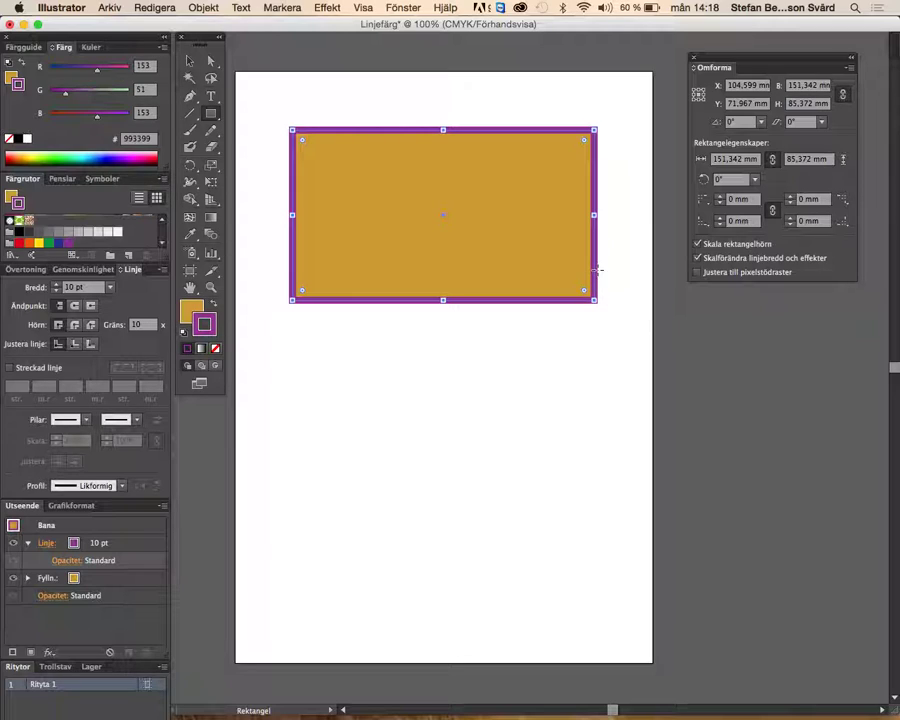
Delete the rectangle and choose the Spiral tool from the Line Segment flyout
{"action": "key", "text": "Delete"}
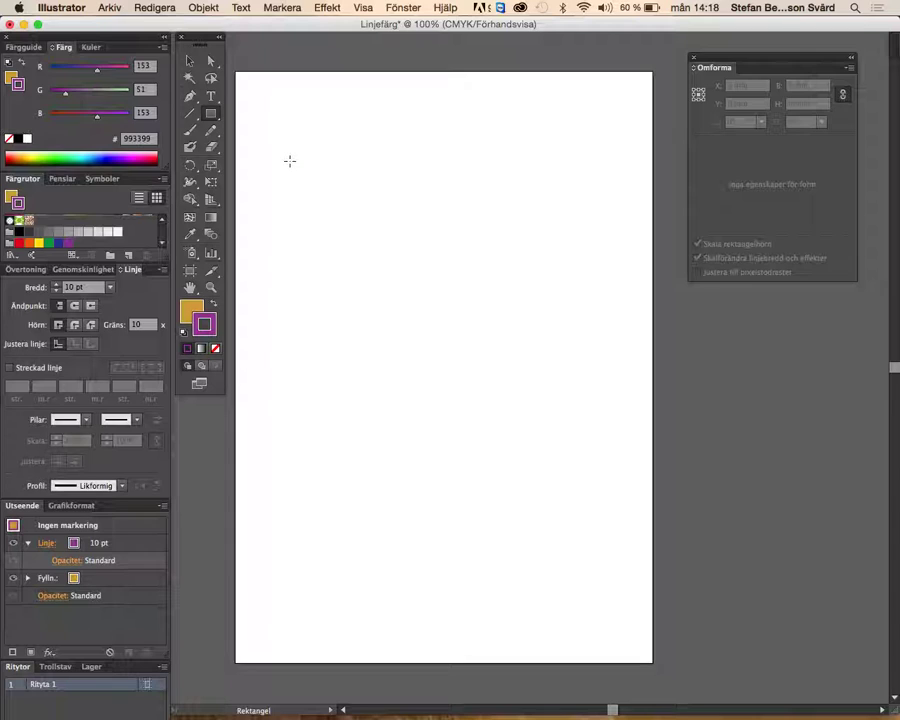
{"action": "left_click", "coordinate": [216, 120]}
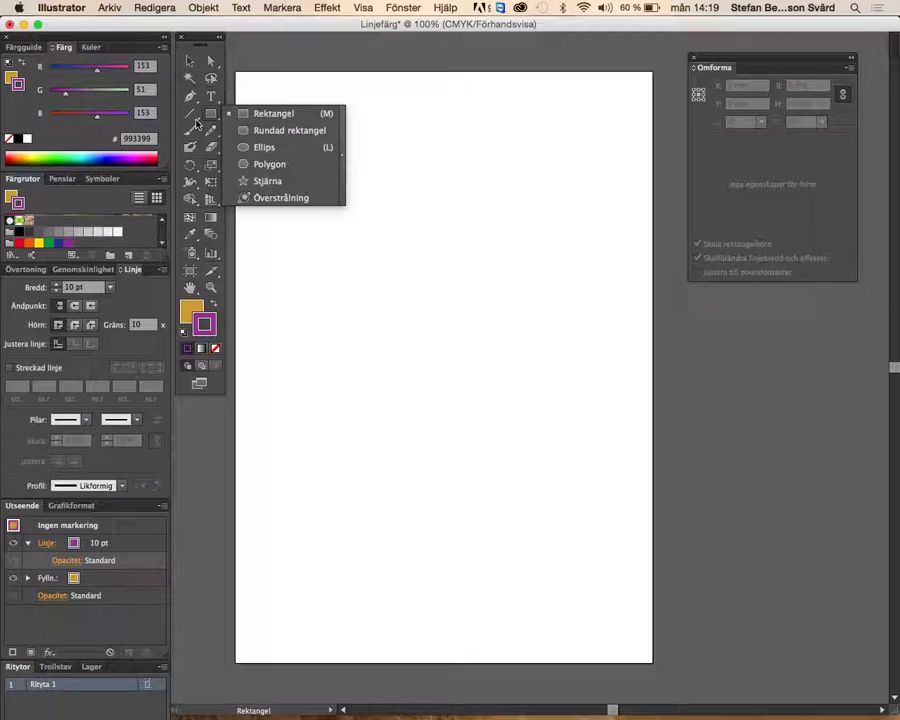
{"action": "left_click_drag", "start_coordinate": [197, 123], "coordinate": [253, 153]}
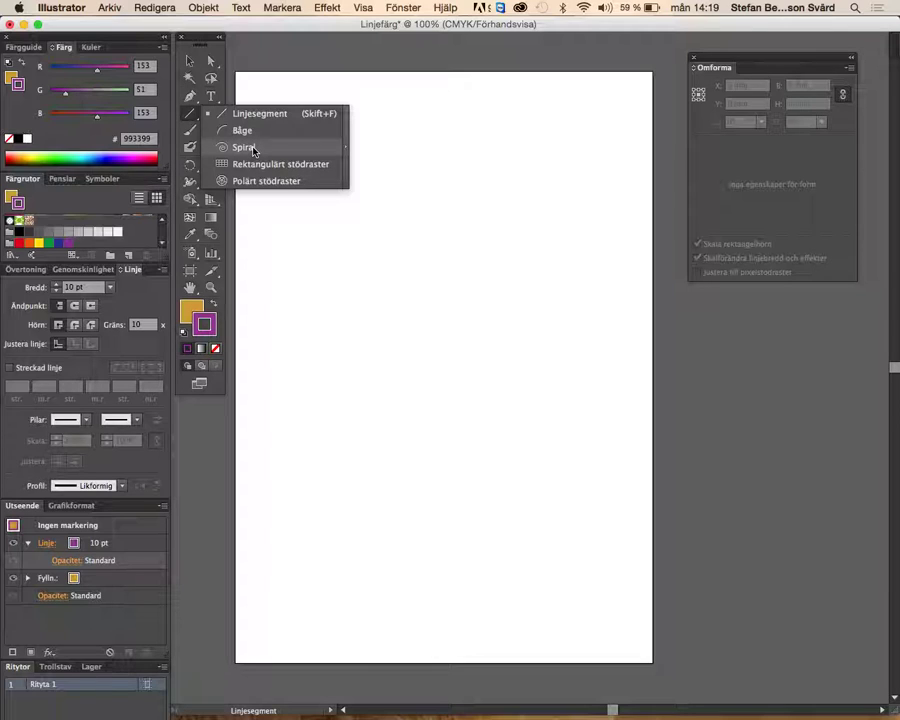
{"action": "left_click", "coordinate": [244, 147]}
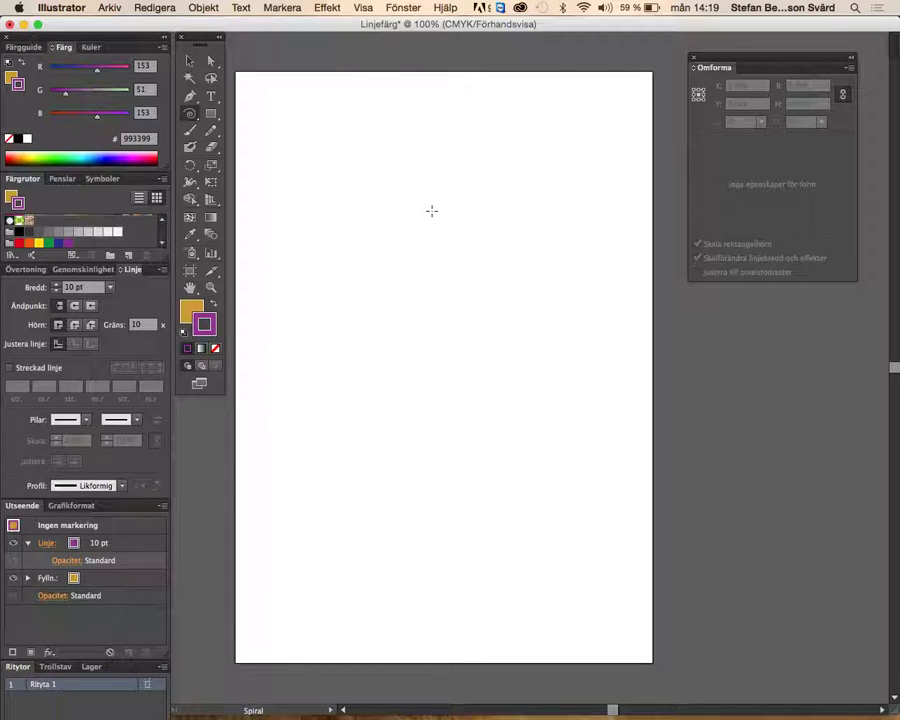
Create a spiral with 30 mm radius and 12 segments near the page centre
{"action": "left_click", "coordinate": [441, 337]}
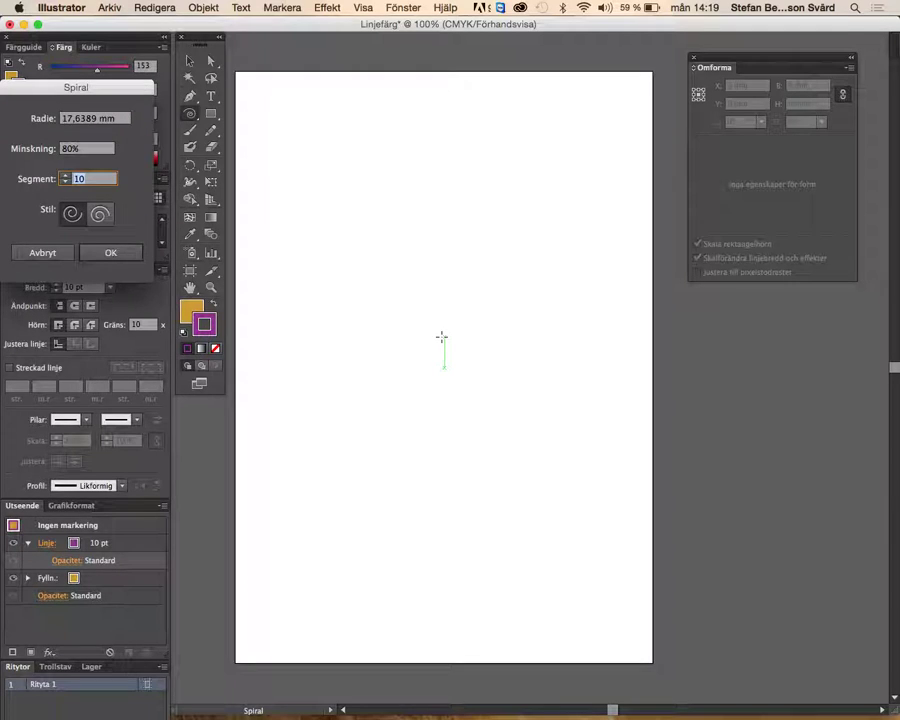
{"action": "mouse_move", "coordinate": [84, 87]}
{"action": "left_mouse_down"}
{"action": "mouse_move", "coordinate": [621, 185]}
{"action": "mouse_move", "coordinate": [731, 350]}
{"action": "mouse_move", "coordinate": [625, 384]}
{"action": "mouse_move", "coordinate": [567, 460]}
{"action": "mouse_move", "coordinate": [585, 462]}
{"action": "mouse_move", "coordinate": [572, 476]}
{"action": "left_mouse_up"}
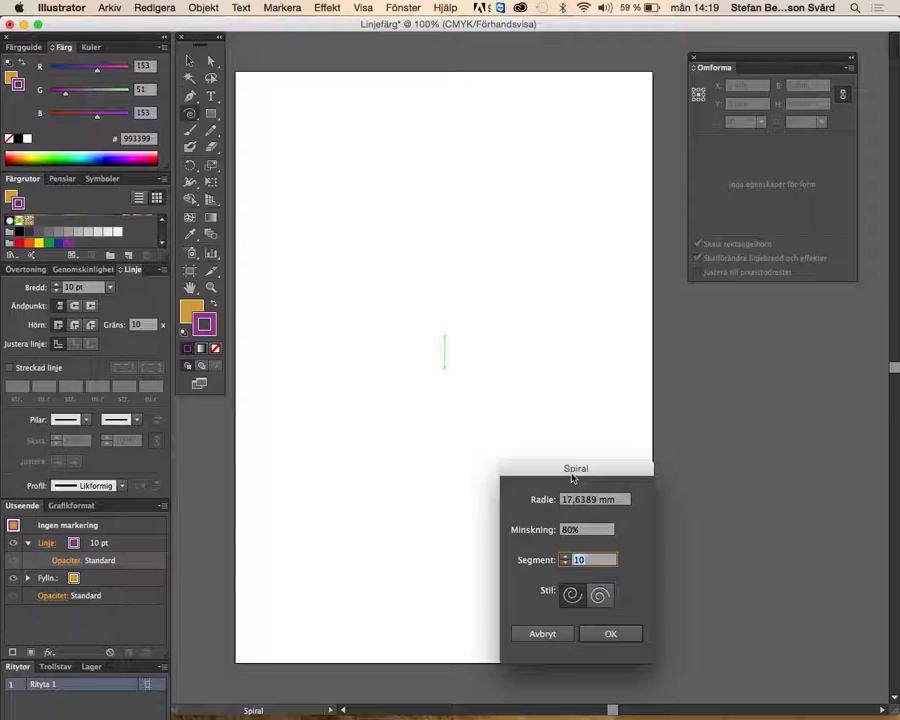
{"action": "type", "text": "12"}
{"action": "left_click_drag", "start_coordinate": [563, 499], "coordinate": [596, 505]}
{"action": "type", "text": "30"}
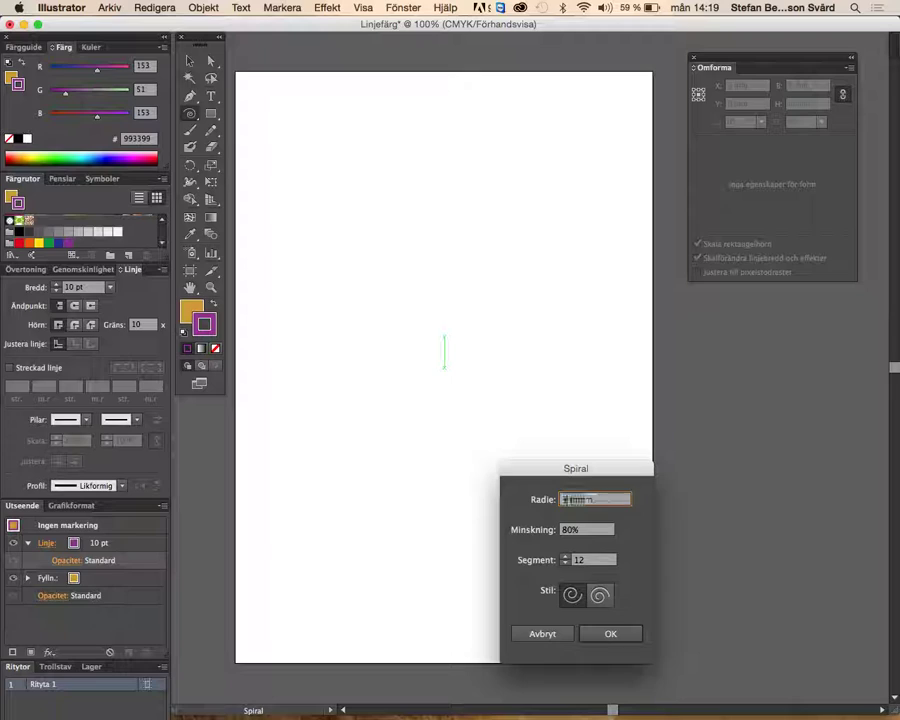
{"action": "left_click", "coordinate": [601, 597]}
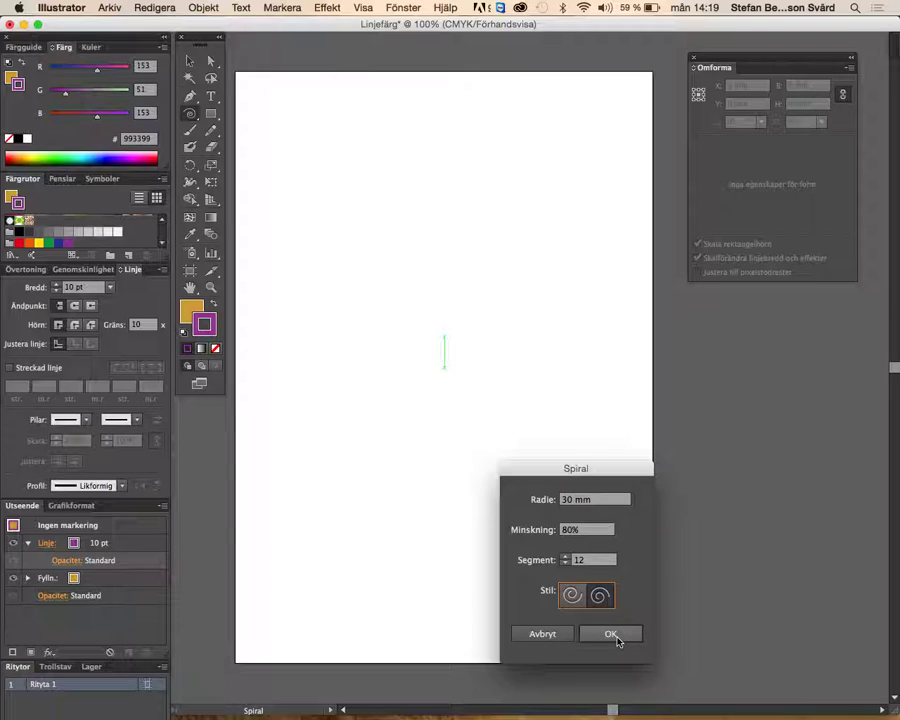
{"action": "left_click", "coordinate": [611, 634]}
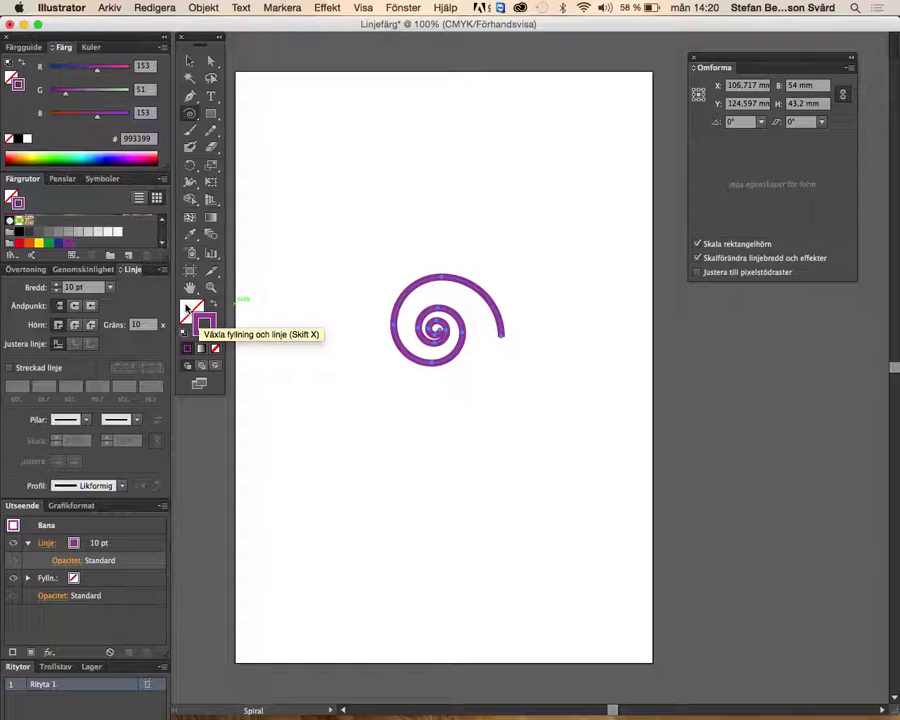
{"action": "left_click", "coordinate": [186, 312]}
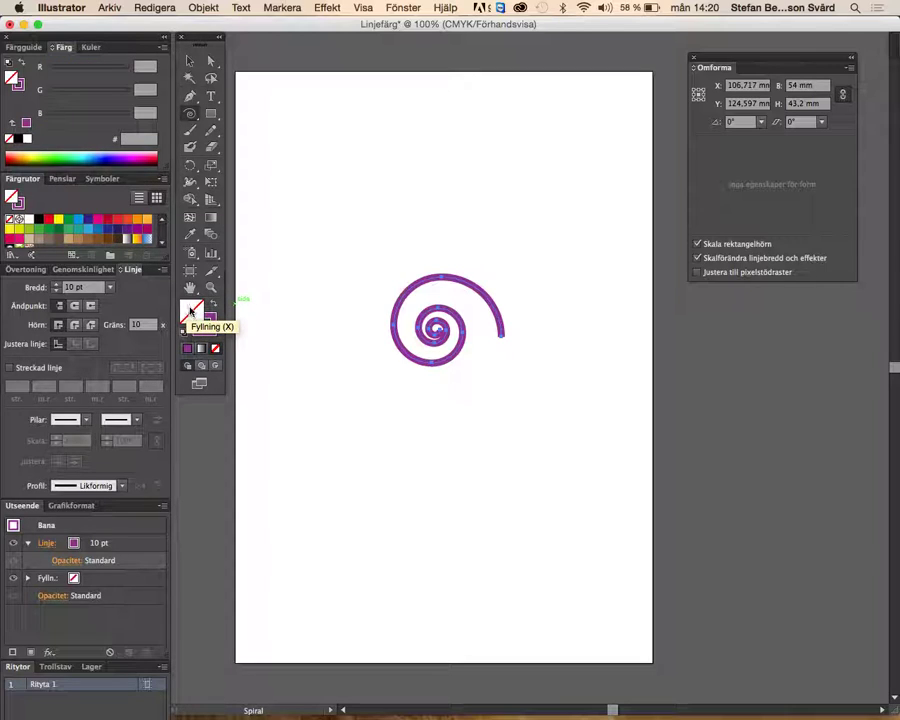
Fill the spiral with bright blue snapped to web-safe 0033cc
{"action": "double_click", "coordinate": [190, 313]}
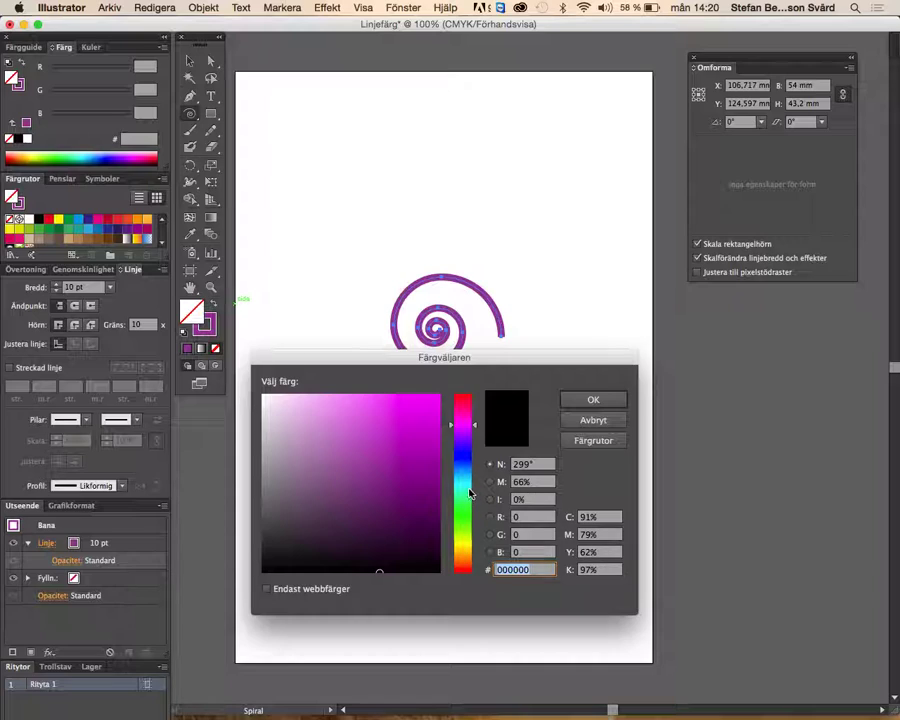
{"action": "left_click", "coordinate": [462, 437]}
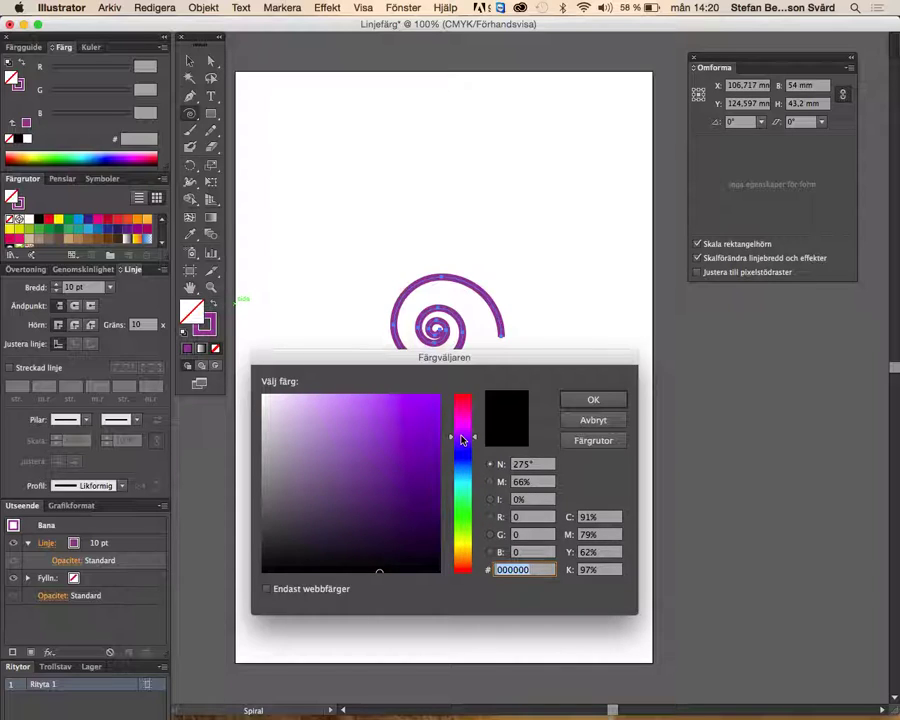
{"action": "left_click_drag", "start_coordinate": [462, 437], "coordinate": [466, 432]}
{"action": "left_click", "coordinate": [467, 461]}
{"action": "left_click", "coordinate": [429, 418]}
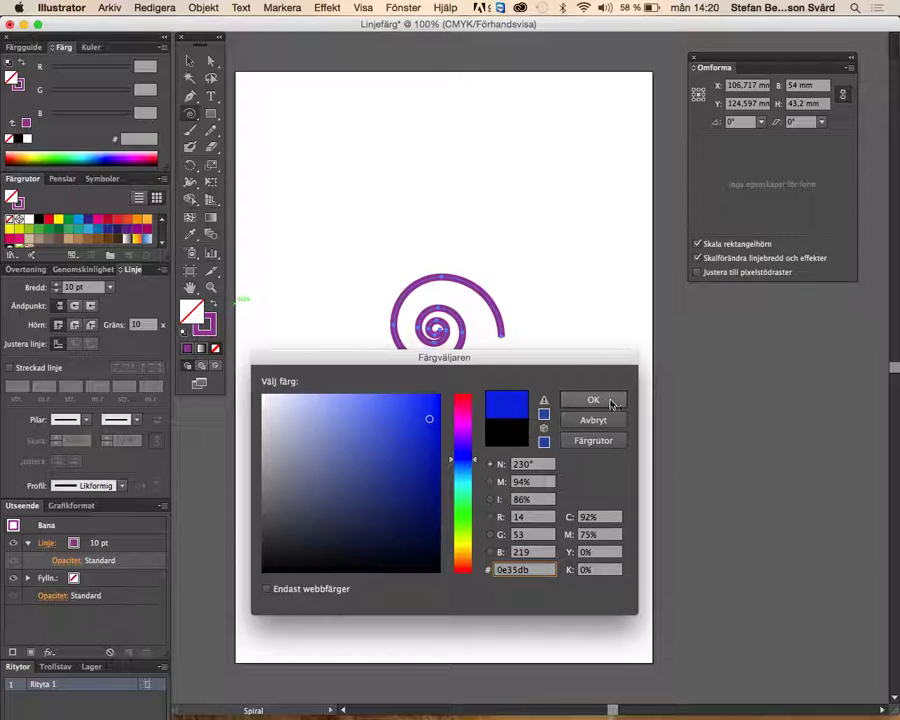
{"action": "left_click", "coordinate": [544, 432]}
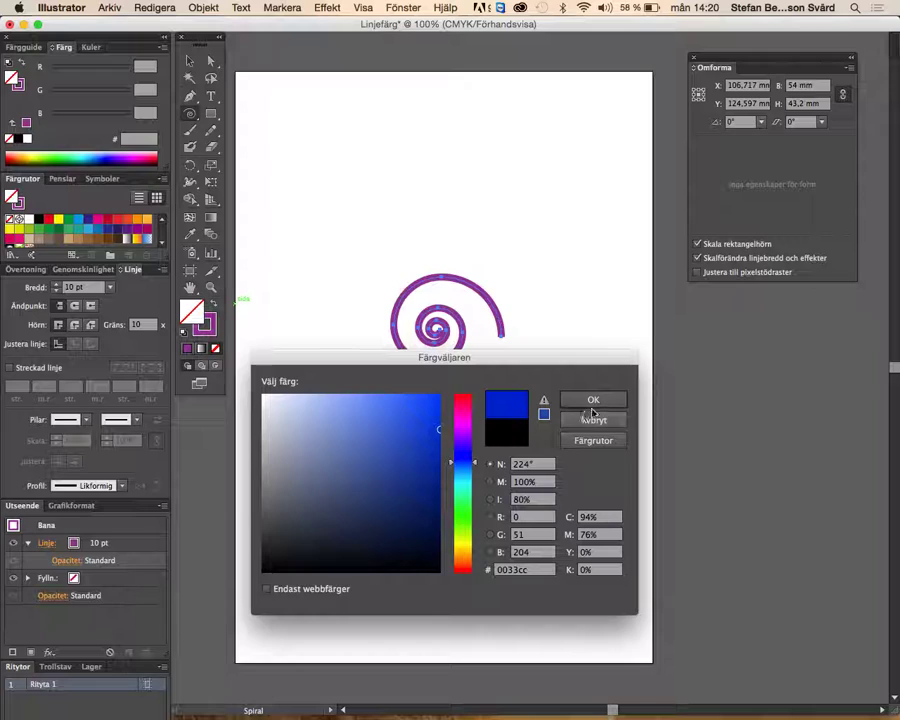
{"action": "left_click", "coordinate": [593, 400]}
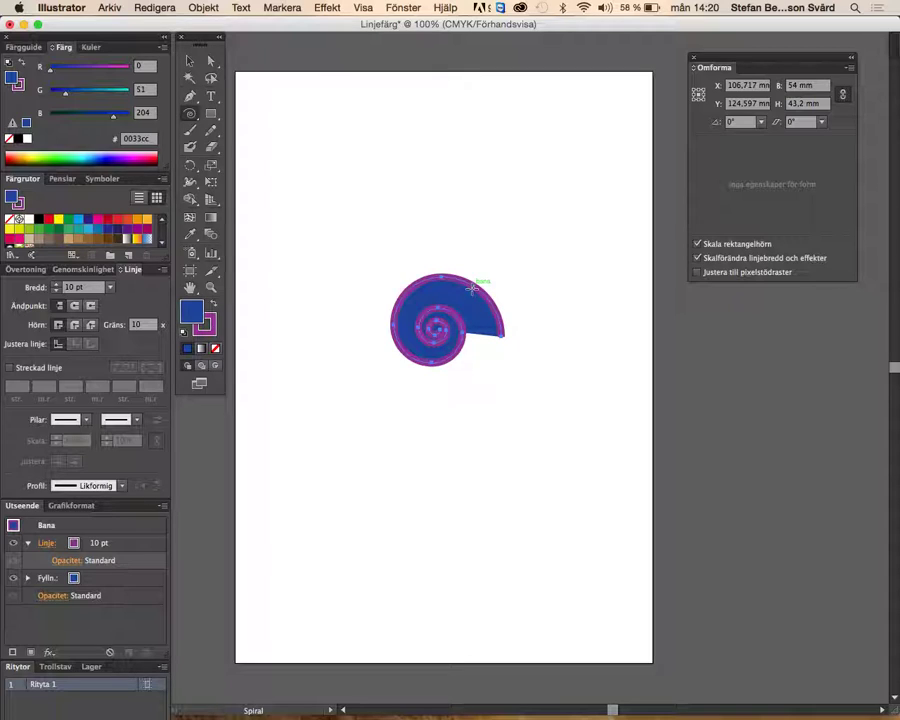
{"action": "left_click_drag", "start_coordinate": [196, 118], "coordinate": [225, 133]}
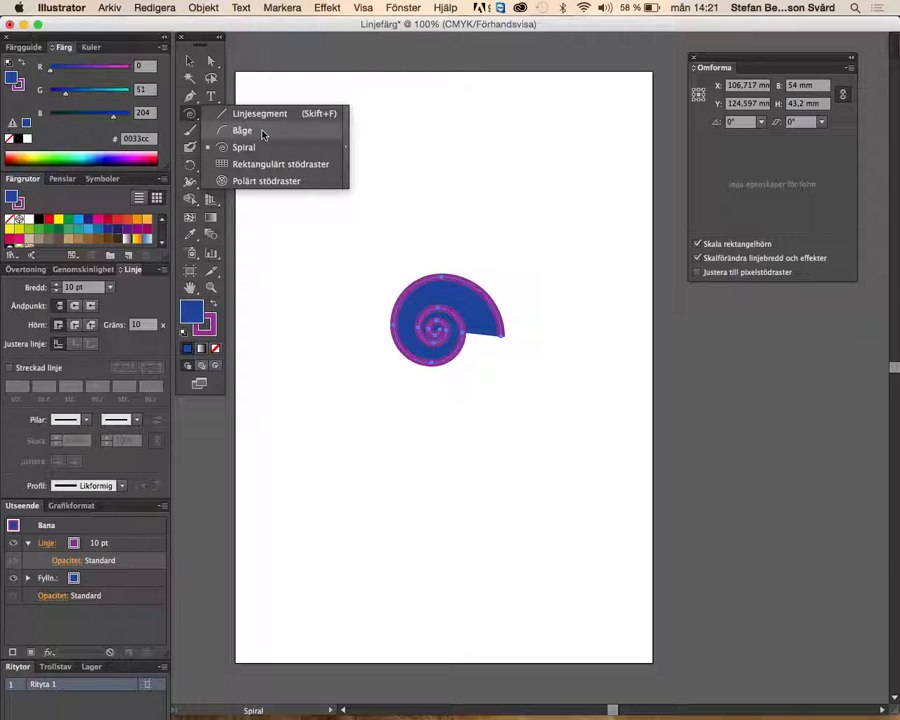
Draw a filled 35.28 mm arc above-left of the spiral with the Arc tool
{"action": "left_click", "coordinate": [262, 131]}
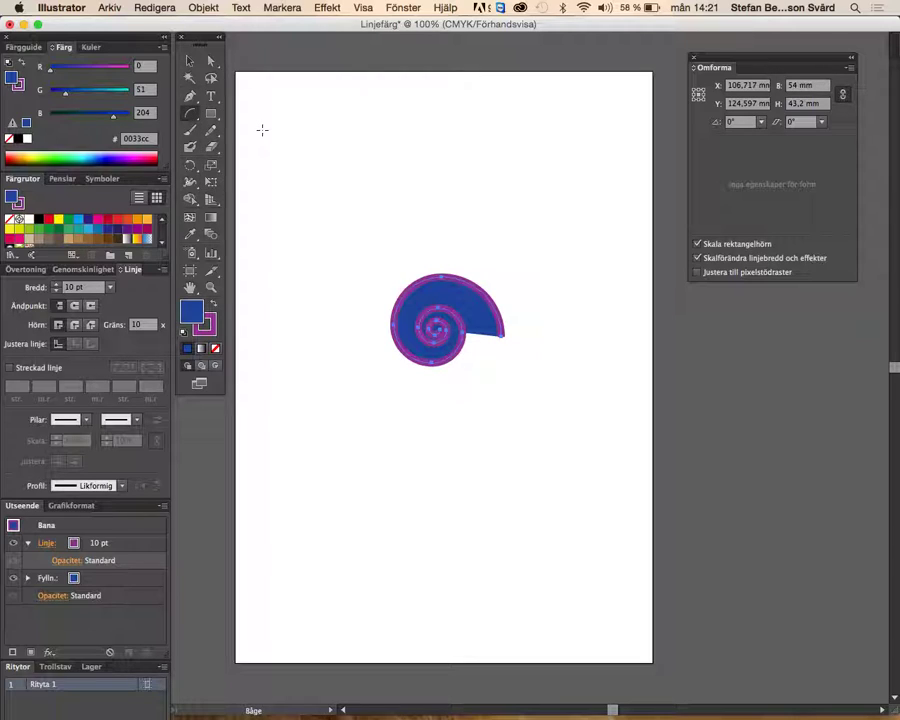
{"action": "left_click", "coordinate": [332, 207]}
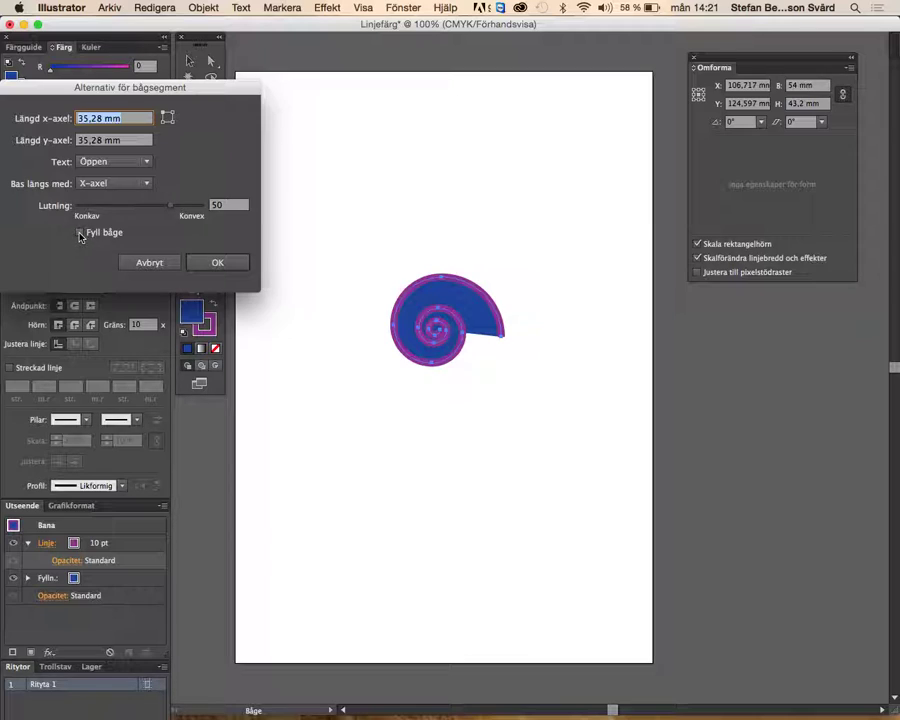
{"action": "left_click", "coordinate": [79, 233]}
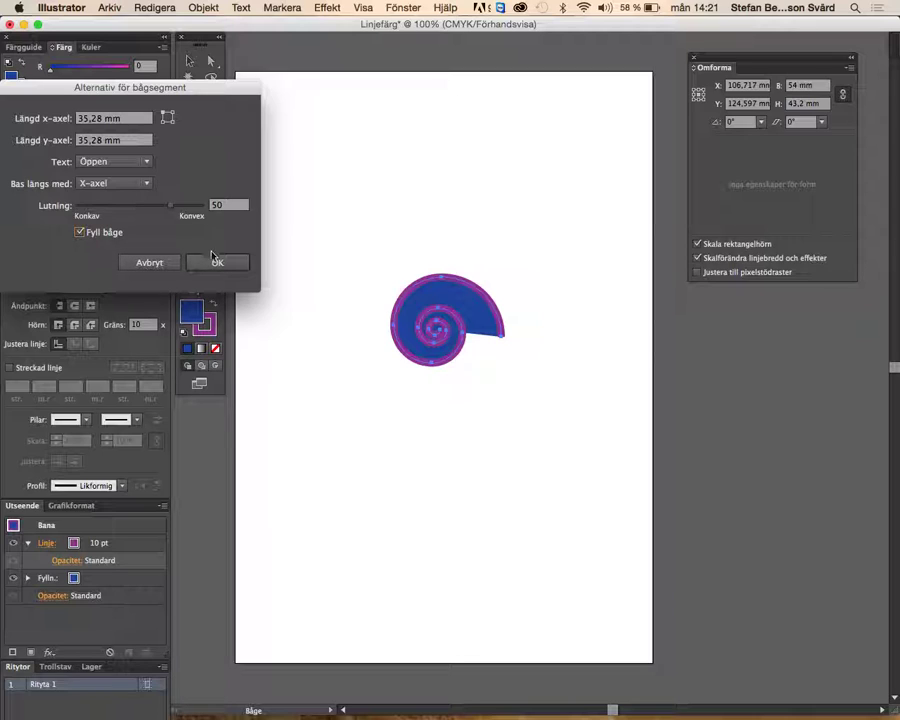
{"action": "left_click", "coordinate": [217, 262]}
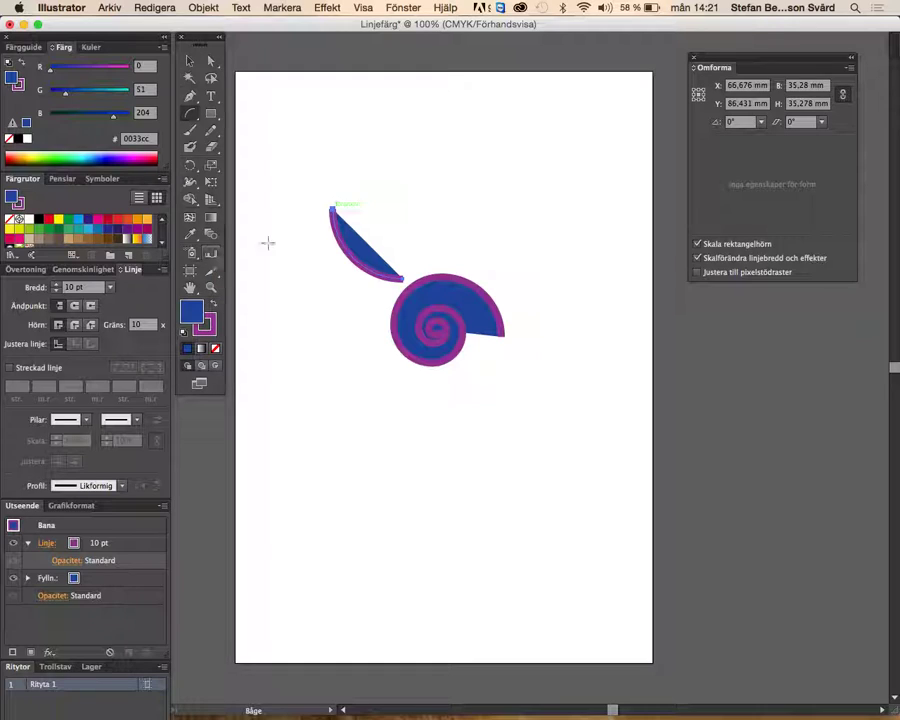
Move the blue arc higher up the page and enlarge it toward the lower right
{"action": "key", "text": "v"}
{"action": "left_click_drag", "start_coordinate": [362, 265], "coordinate": [355, 195]}
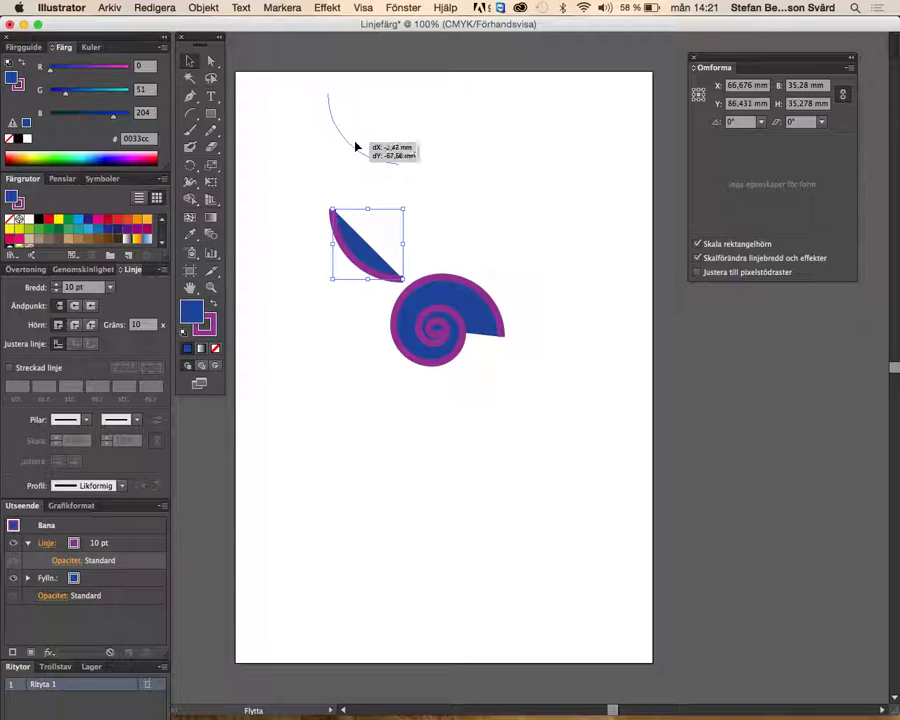
{"action": "left_click", "coordinate": [456, 180]}
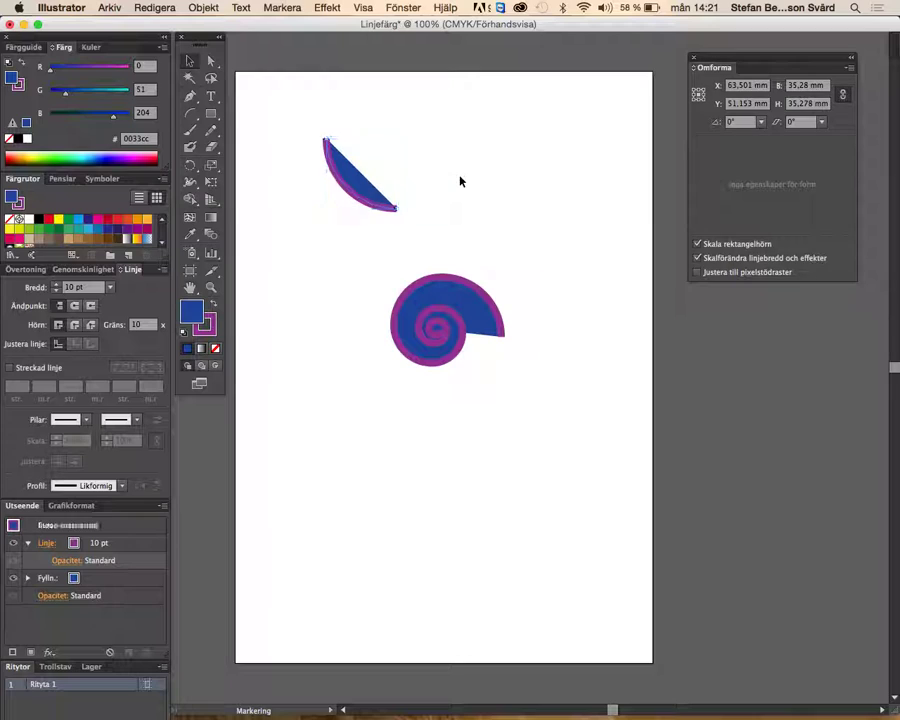
{"action": "left_click", "coordinate": [359, 190]}
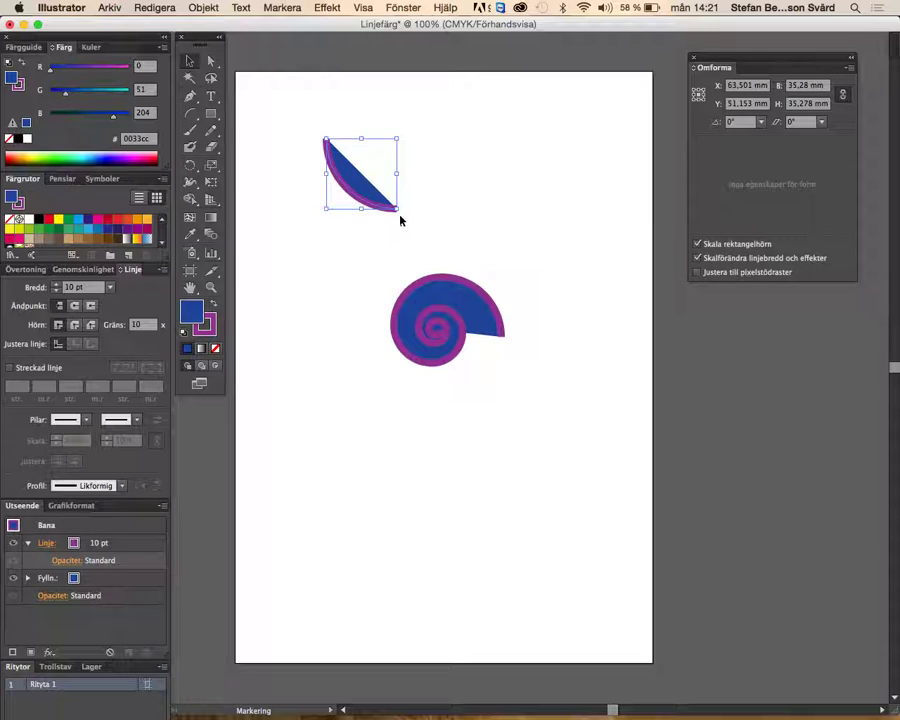
{"action": "left_click_drag", "start_coordinate": [397, 210], "coordinate": [476, 254]}
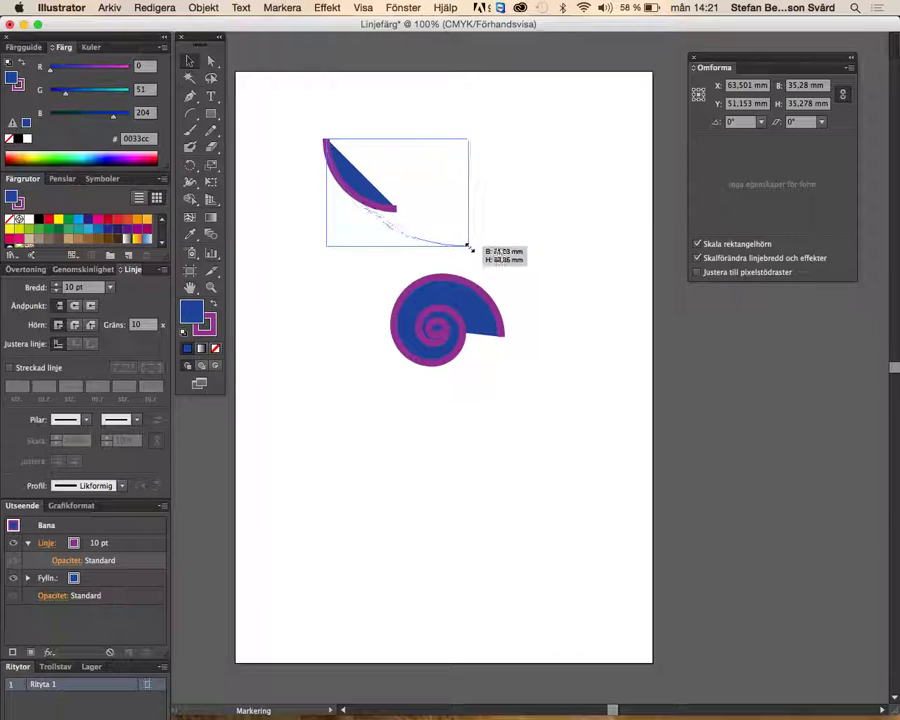
{"action": "left_click", "coordinate": [522, 206]}
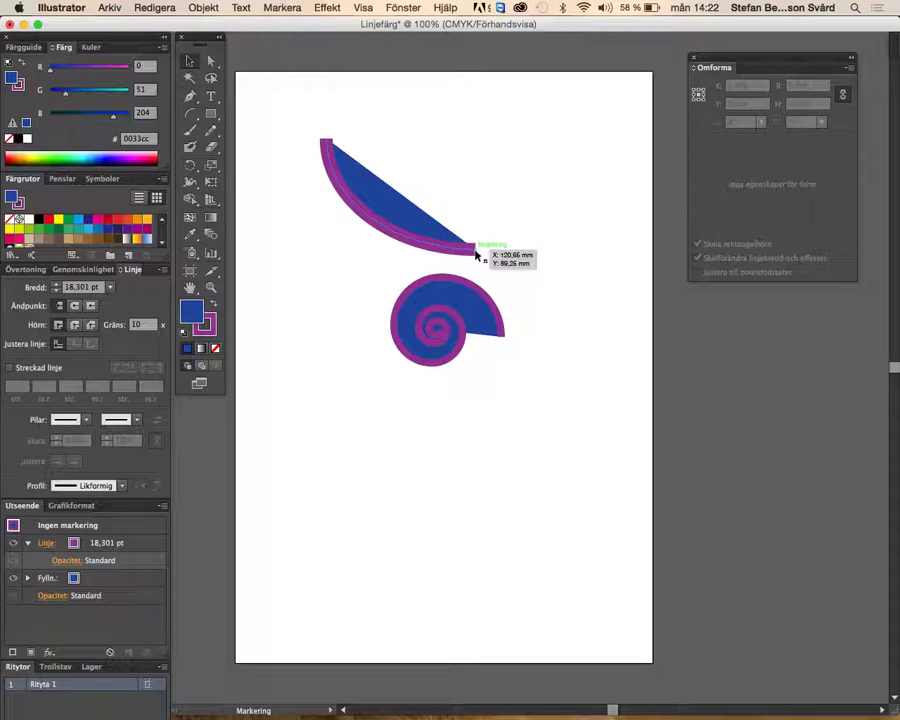
Rotate the arc around its centre until its straight top edge is level, like a bowl
{"action": "left_click_drag", "start_coordinate": [475, 249], "coordinate": [480, 258]}
{"action": "left_click", "coordinate": [470, 250]}
{"action": "left_click_drag", "start_coordinate": [481, 249], "coordinate": [521, 208]}
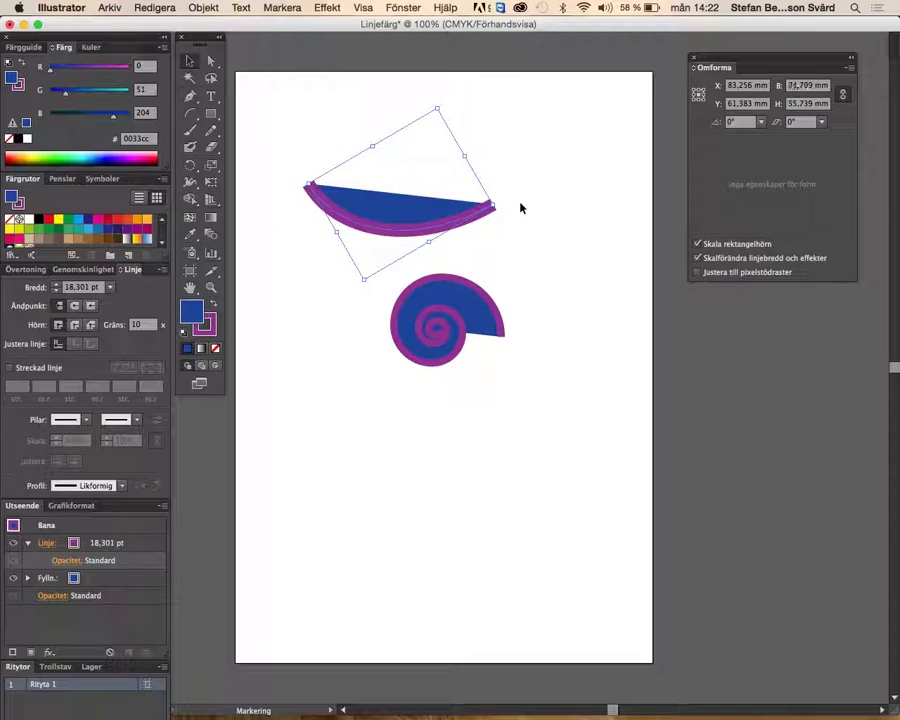
{"action": "left_click", "coordinate": [517, 204]}
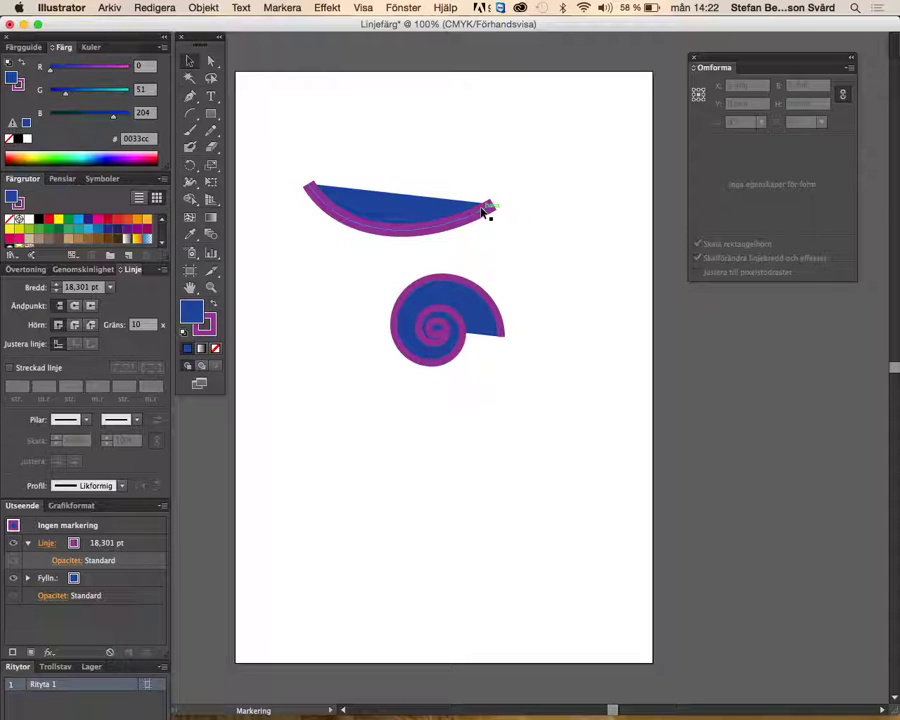
{"action": "left_click", "coordinate": [486, 209]}
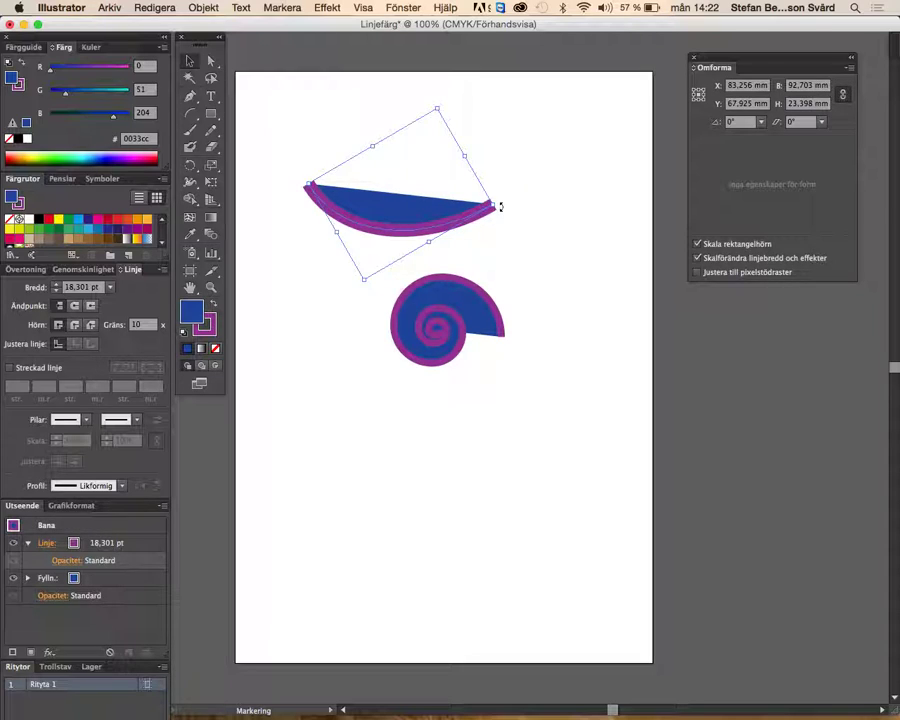
{"action": "left_click_drag", "start_coordinate": [500, 206], "coordinate": [501, 200]}
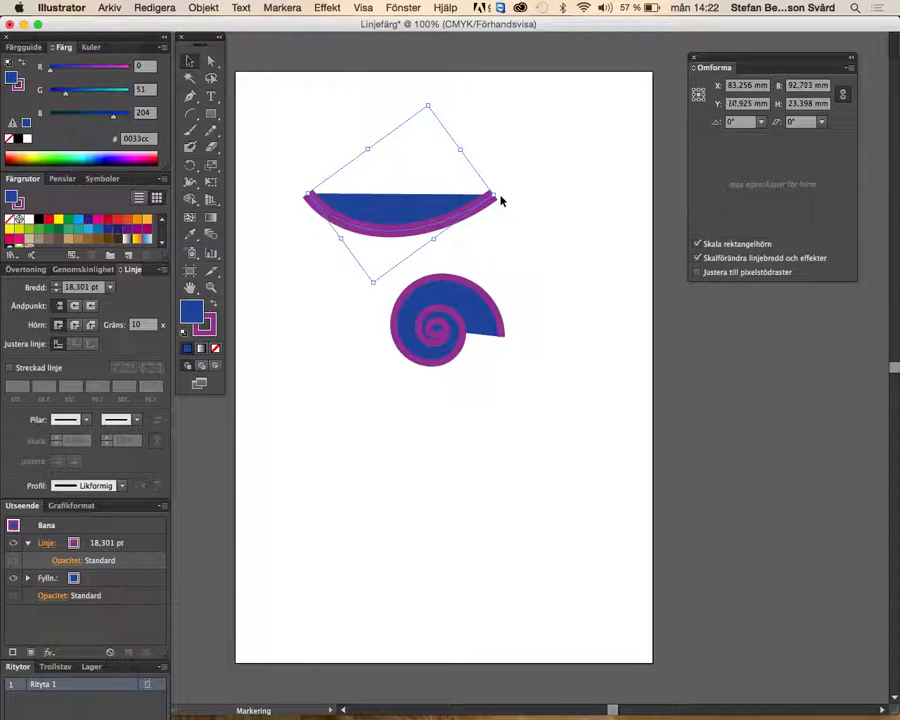
{"action": "left_click", "coordinate": [545, 201]}
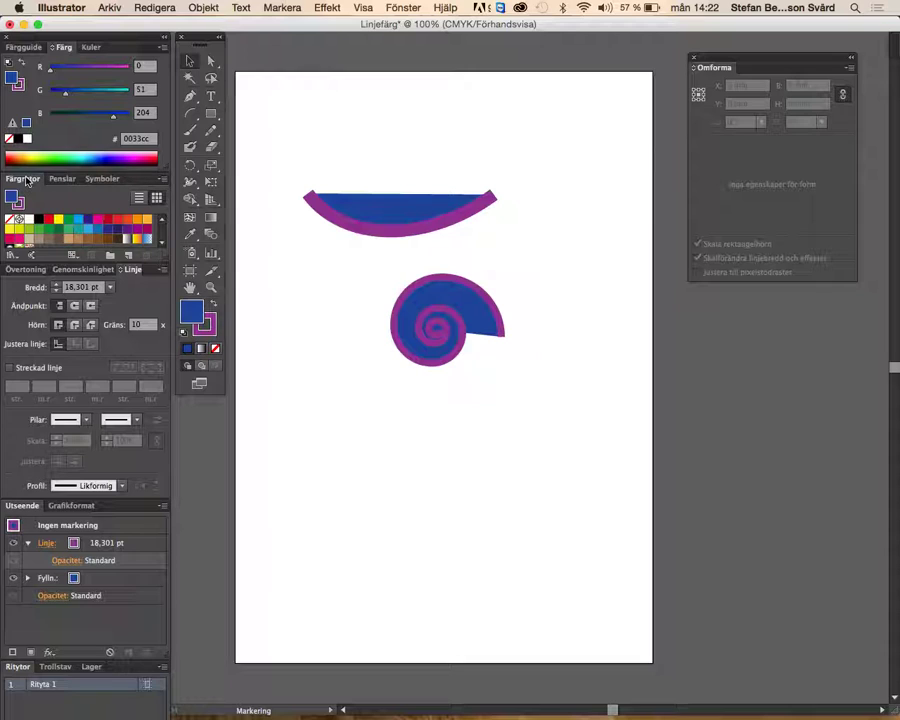
Float the Färgrutor swatches as an enlarged panel above the page, then pick the white-black gradient fill
{"action": "left_click_drag", "start_coordinate": [20, 183], "coordinate": [493, 70]}
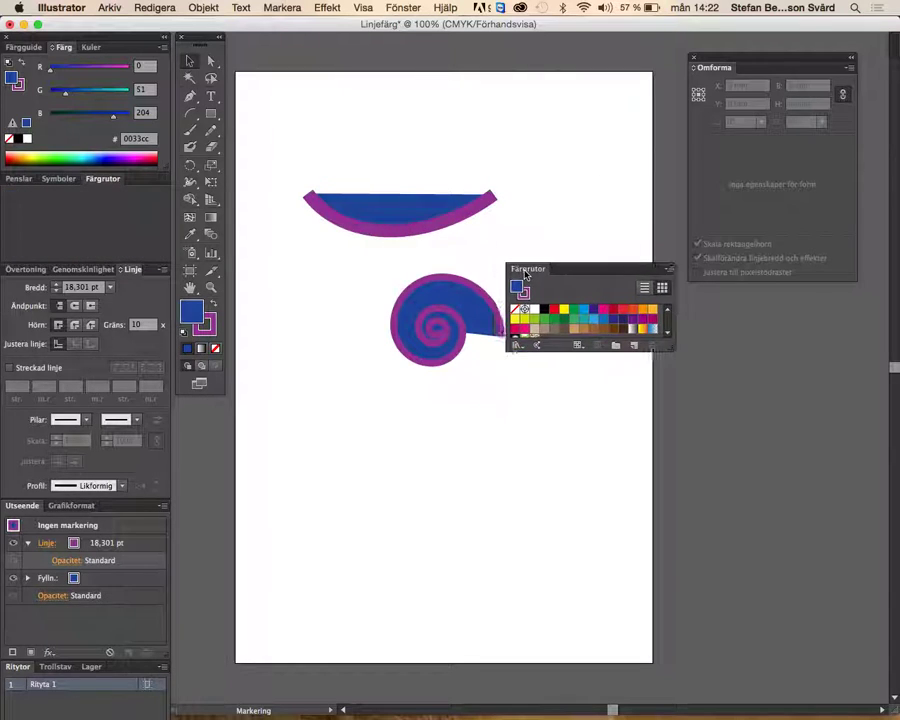
{"action": "left_click_drag", "start_coordinate": [493, 70], "coordinate": [348, 63]}
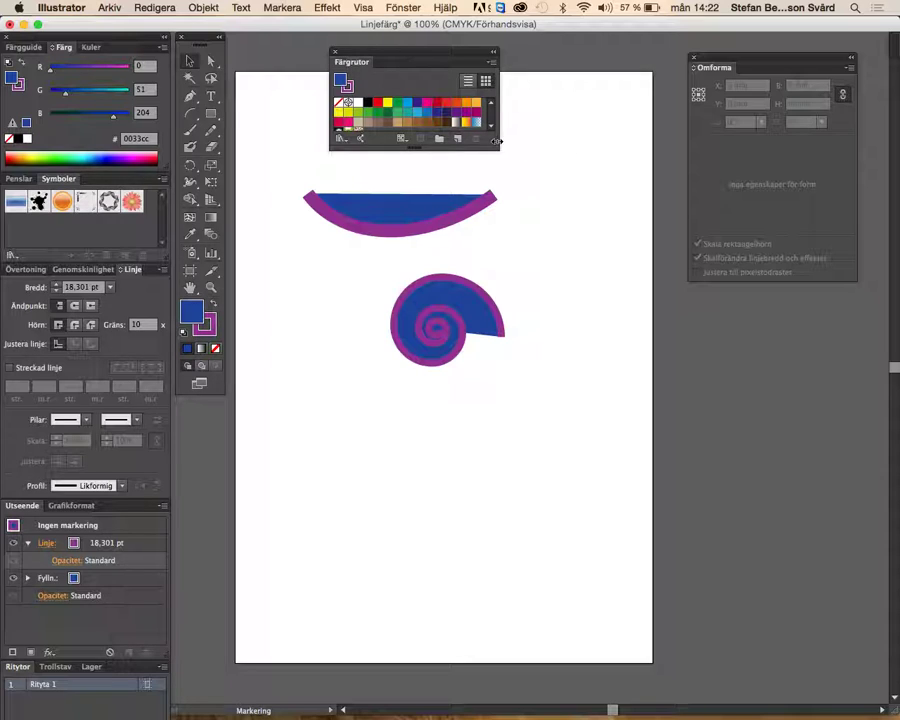
{"action": "left_click_drag", "start_coordinate": [497, 141], "coordinate": [535, 144]}
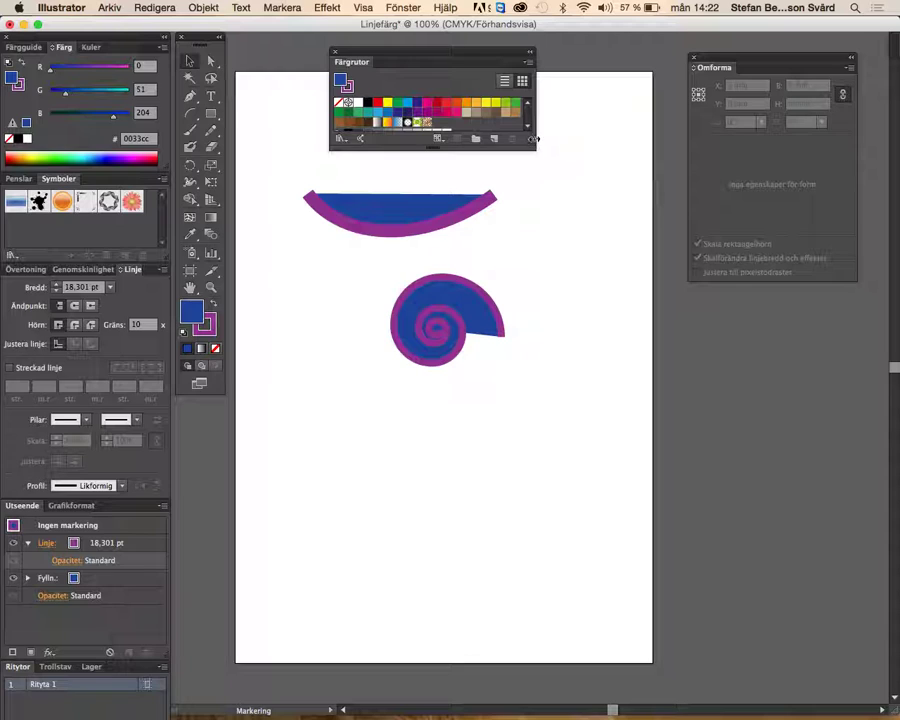
{"action": "left_click_drag", "start_coordinate": [535, 148], "coordinate": [542, 180]}
{"action": "left_click_drag", "start_coordinate": [482, 56], "coordinate": [406, 49]}
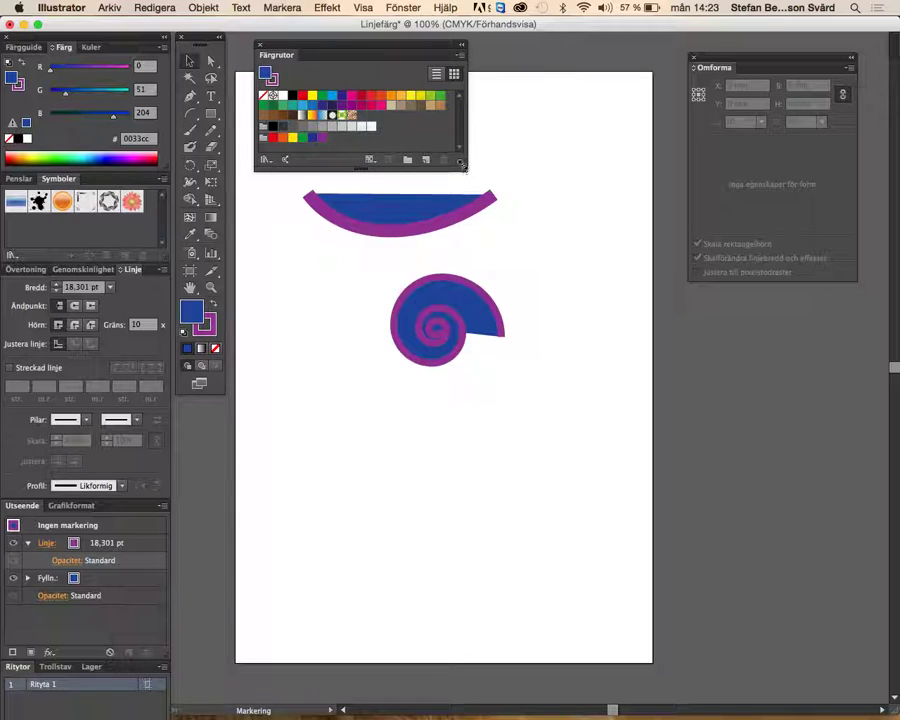
{"action": "left_click_drag", "start_coordinate": [461, 163], "coordinate": [475, 180]}
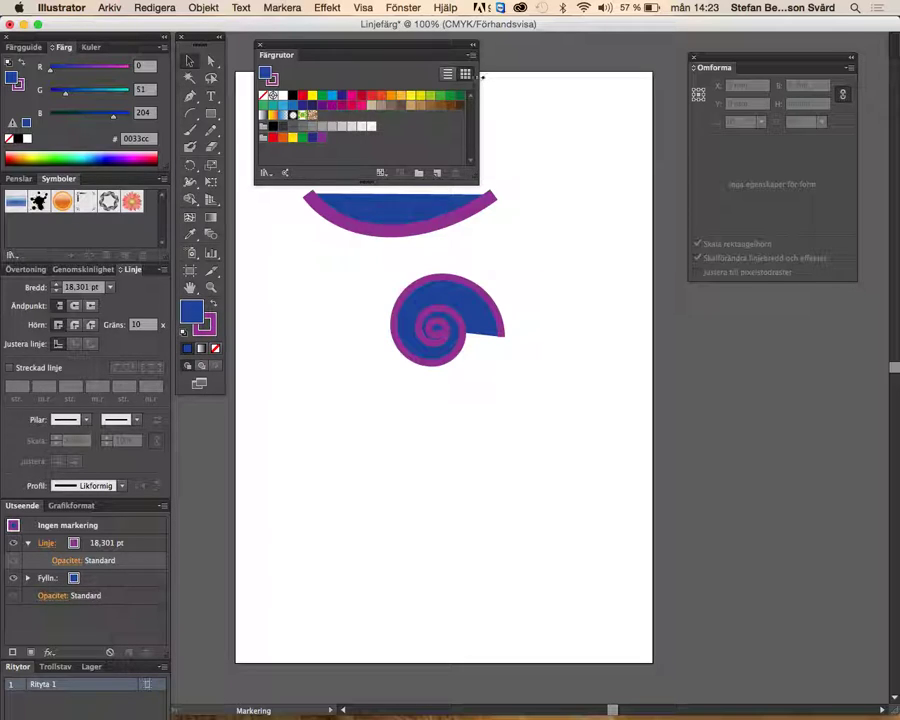
{"action": "left_click_drag", "start_coordinate": [352, 62], "coordinate": [342, 42]}
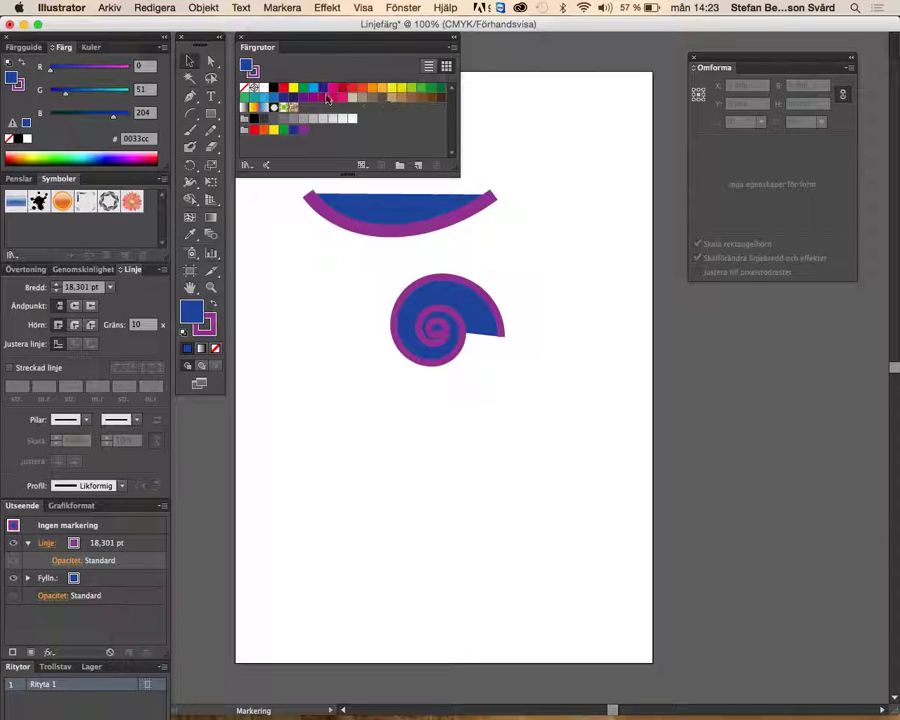
{"action": "left_click", "coordinate": [245, 108]}
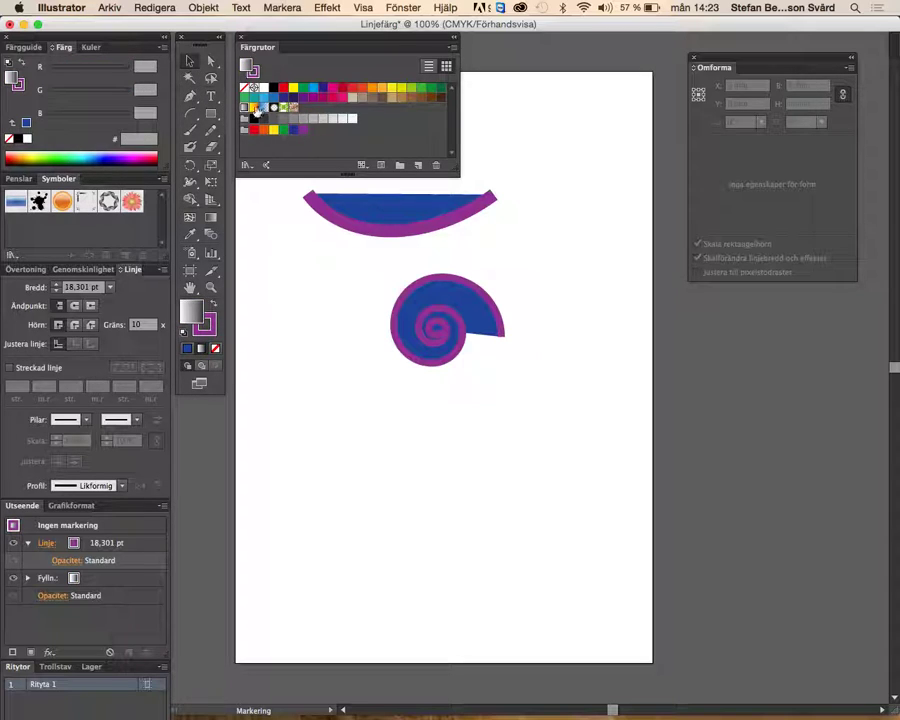
Draw a yellow-orange gradient rounded rectangle below the spiral, then switch its fill to the brown swirl pattern
{"action": "left_click", "coordinate": [254, 107]}
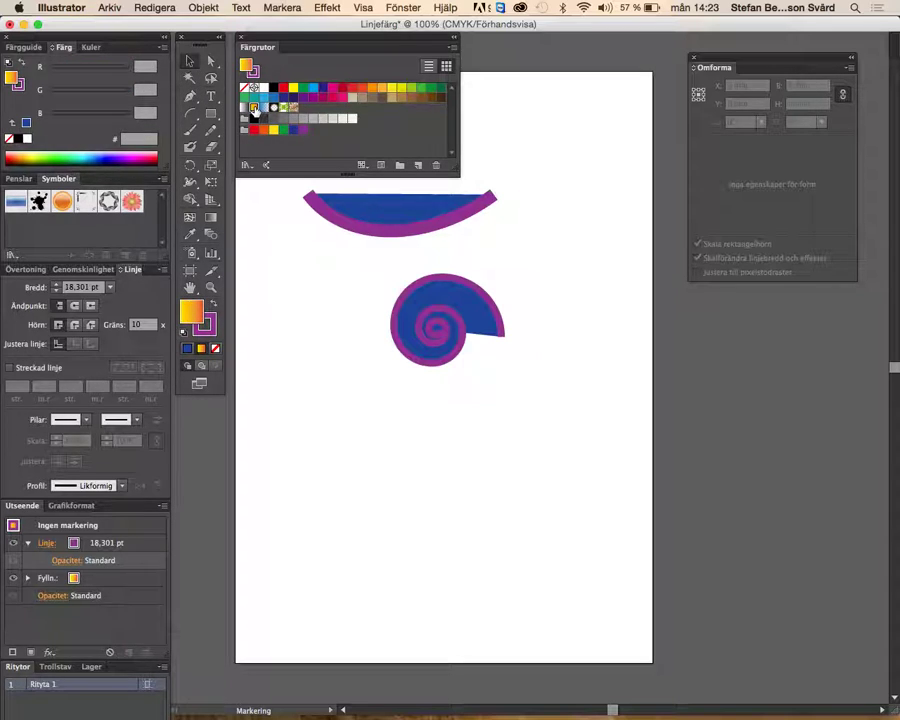
{"action": "left_click", "coordinate": [211, 118]}
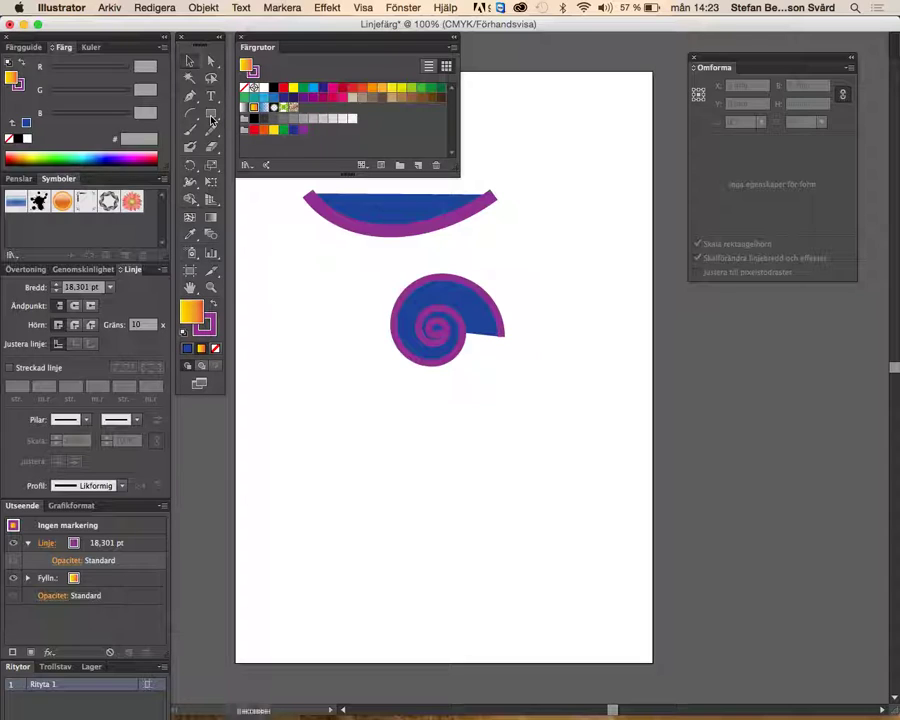
{"action": "left_click", "coordinate": [268, 130]}
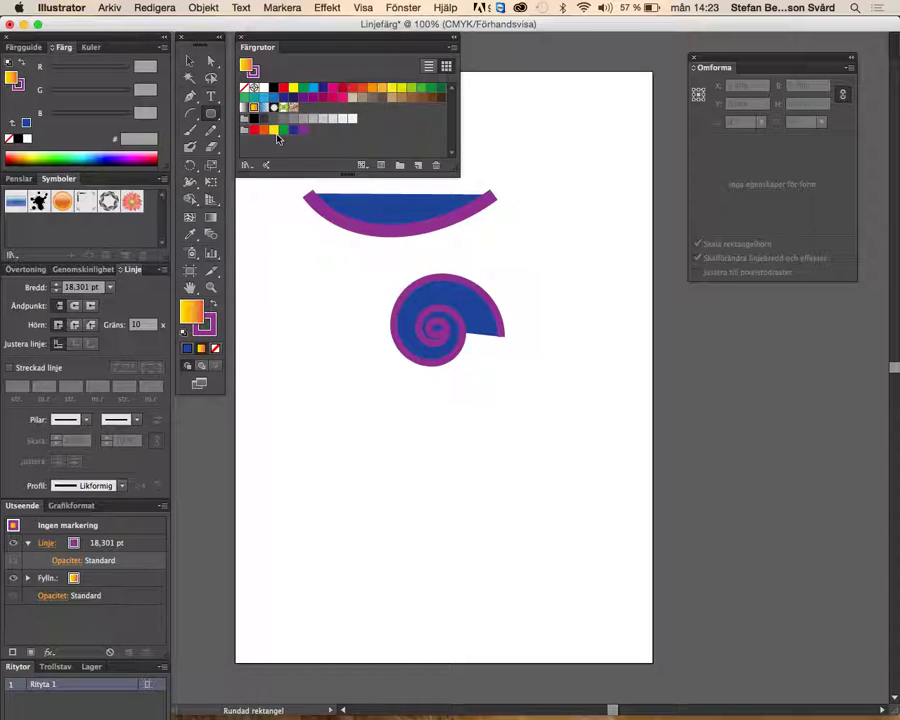
{"action": "left_click_drag", "start_coordinate": [325, 422], "coordinate": [544, 552]}
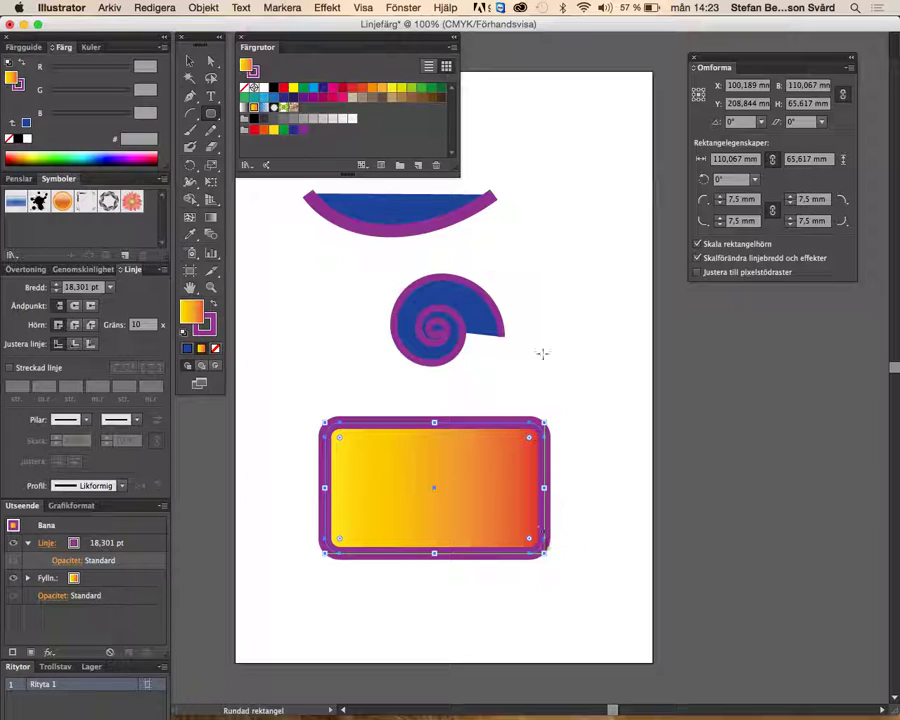
{"action": "left_click", "coordinate": [254, 106]}
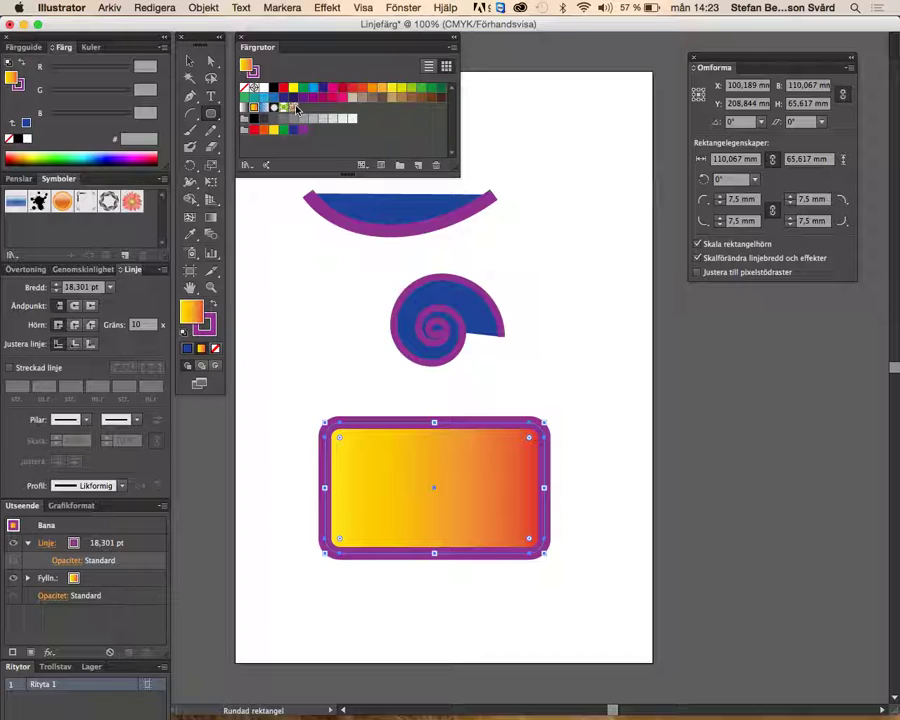
{"action": "left_click", "coordinate": [294, 107]}
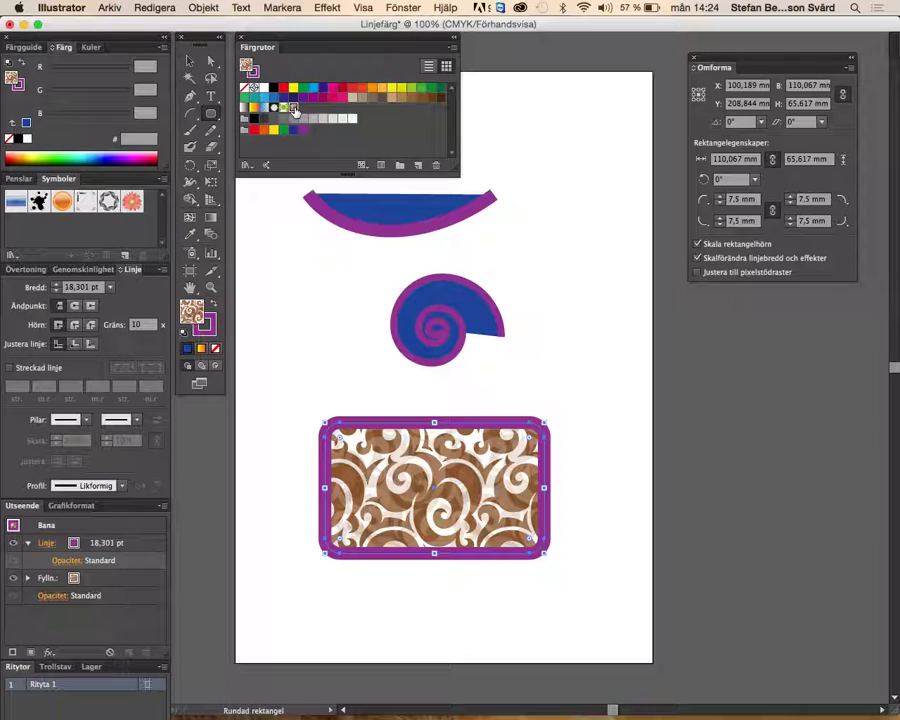
Fill the rounded rectangle with the green-yellow floral pattern and stretch it to cover the lower page
{"action": "left_click", "coordinate": [285, 108]}
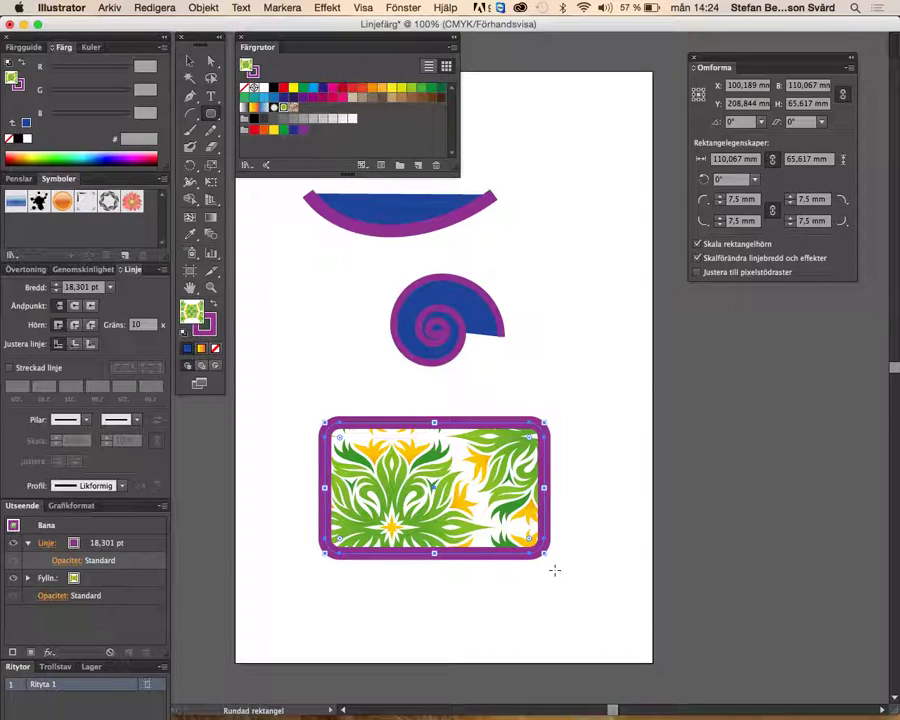
{"action": "left_click_drag", "start_coordinate": [546, 554], "coordinate": [616, 618]}
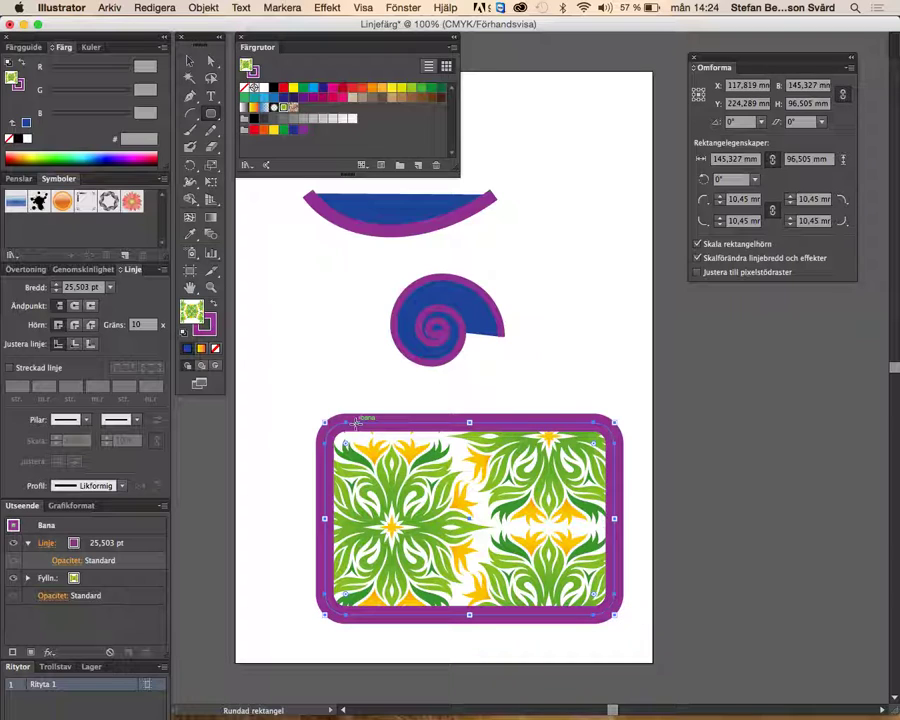
{"action": "left_click_drag", "start_coordinate": [323, 421], "coordinate": [279, 395]}
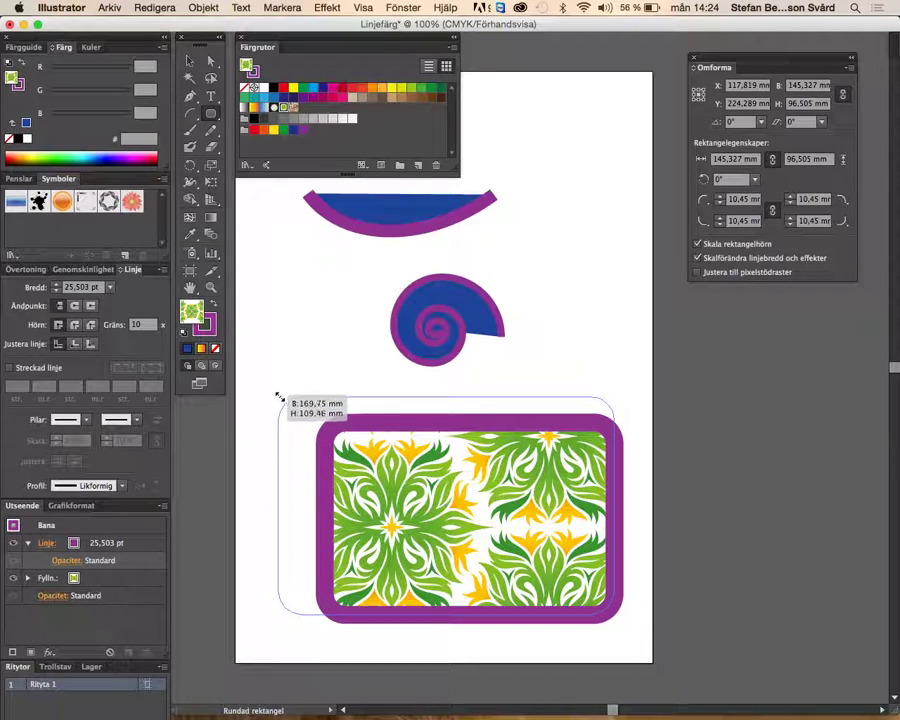
{"action": "left_click_drag", "start_coordinate": [279, 395], "coordinate": [261, 377]}
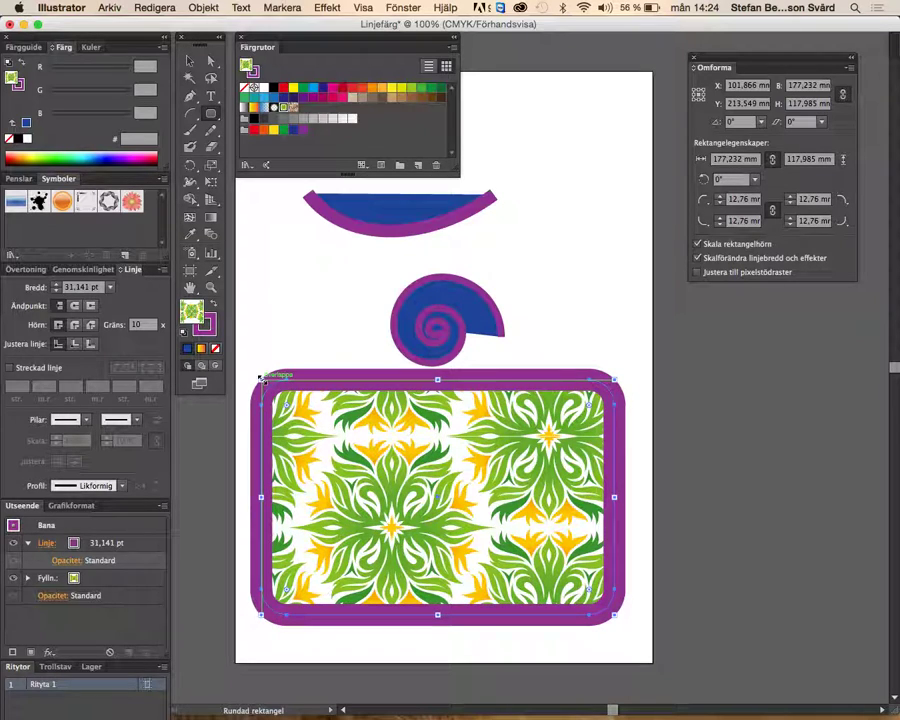
{"action": "left_click", "coordinate": [455, 476]}
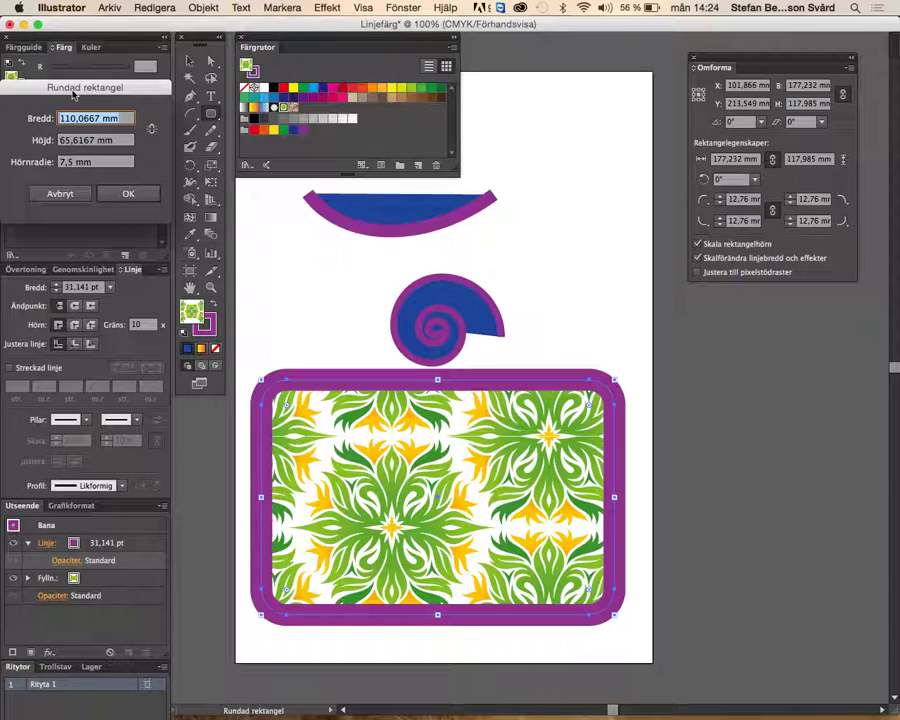
Cancel the Rundad rektangel size dialog unchanged and bring up the Färgrutor panel menu
{"action": "left_click_drag", "start_coordinate": [75, 94], "coordinate": [537, 79]}
{"action": "left_click", "coordinate": [525, 179]}
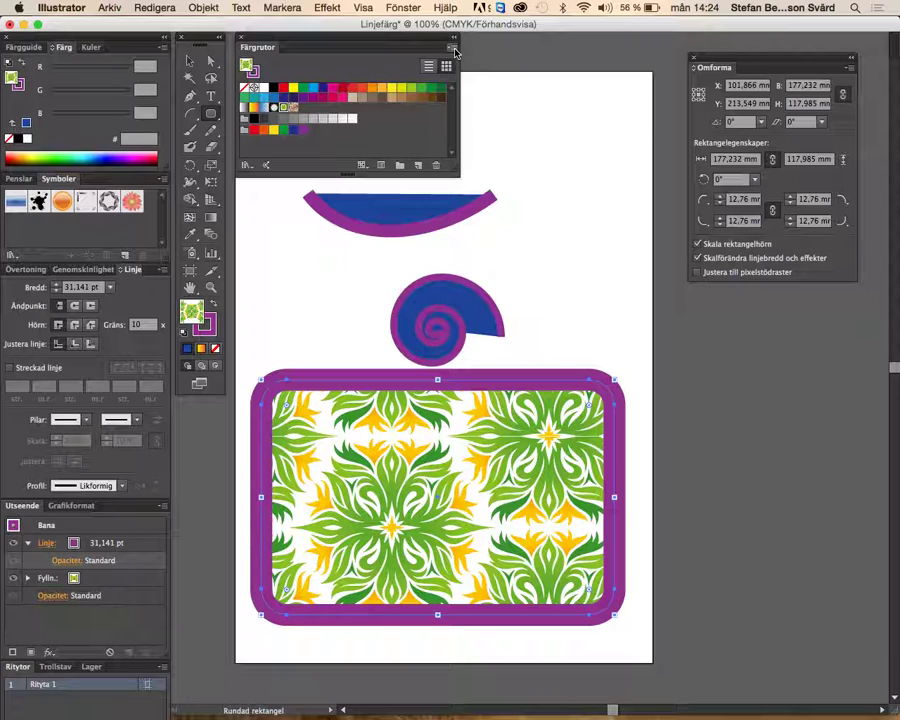
{"action": "left_click", "coordinate": [455, 52]}
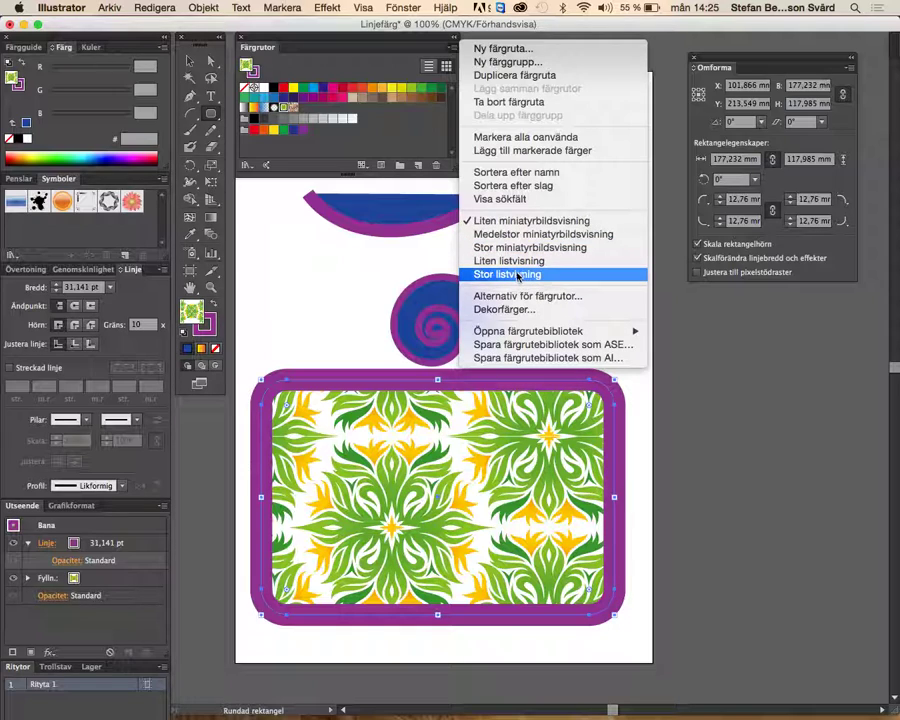
Switch the Swatches panel from large to medium to Small Thumbnail View, then narrow the panel
{"action": "left_click", "coordinate": [516, 249]}
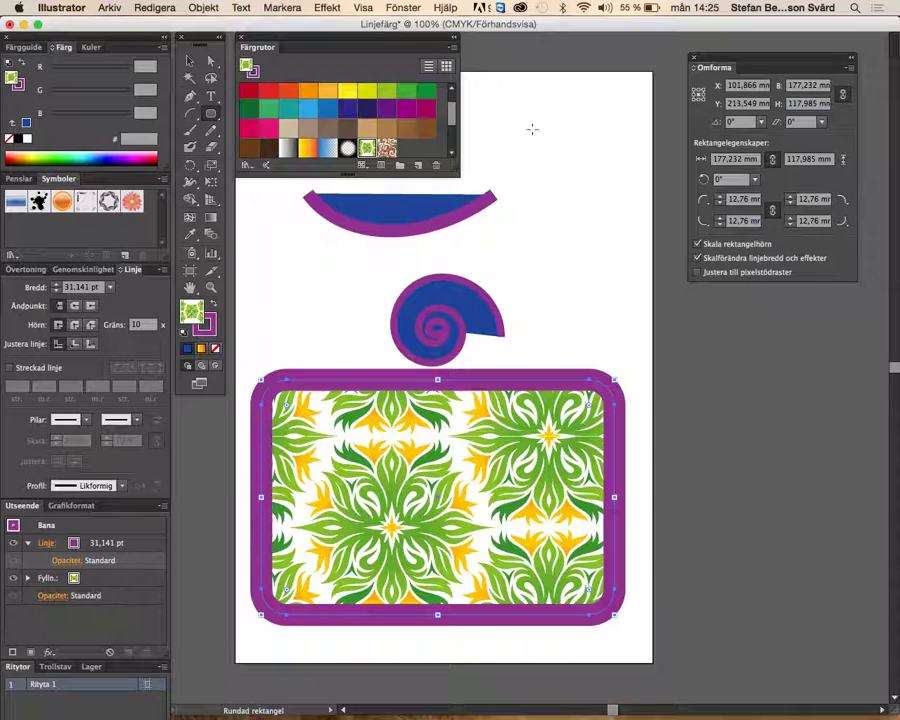
{"action": "left_click_drag", "start_coordinate": [460, 168], "coordinate": [658, 203]}
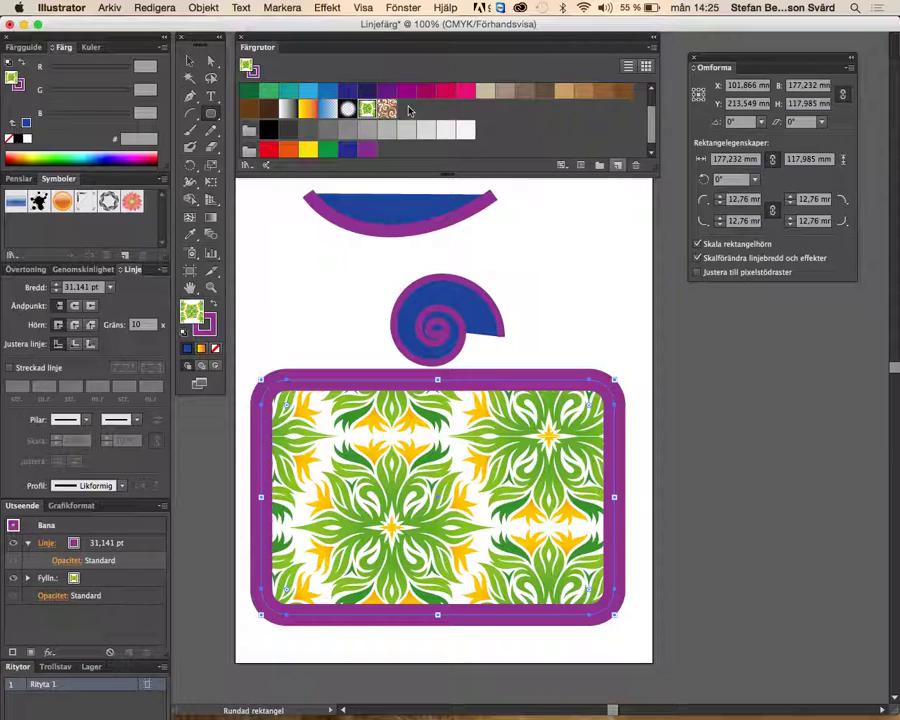
{"action": "left_click", "coordinate": [653, 48]}
{"action": "left_click", "coordinate": [654, 51]}
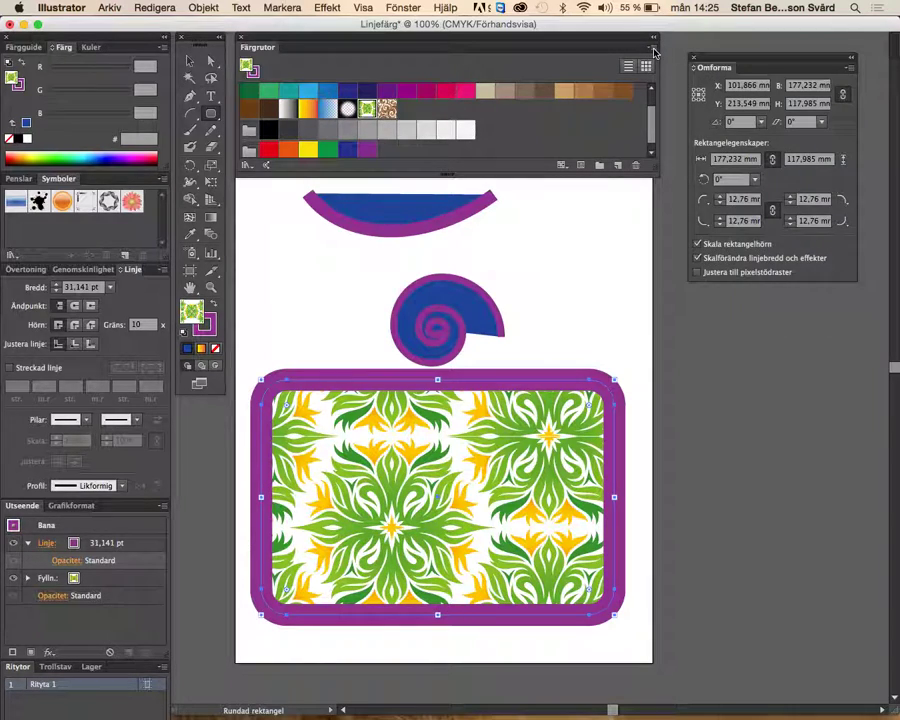
{"action": "left_click", "coordinate": [654, 50]}
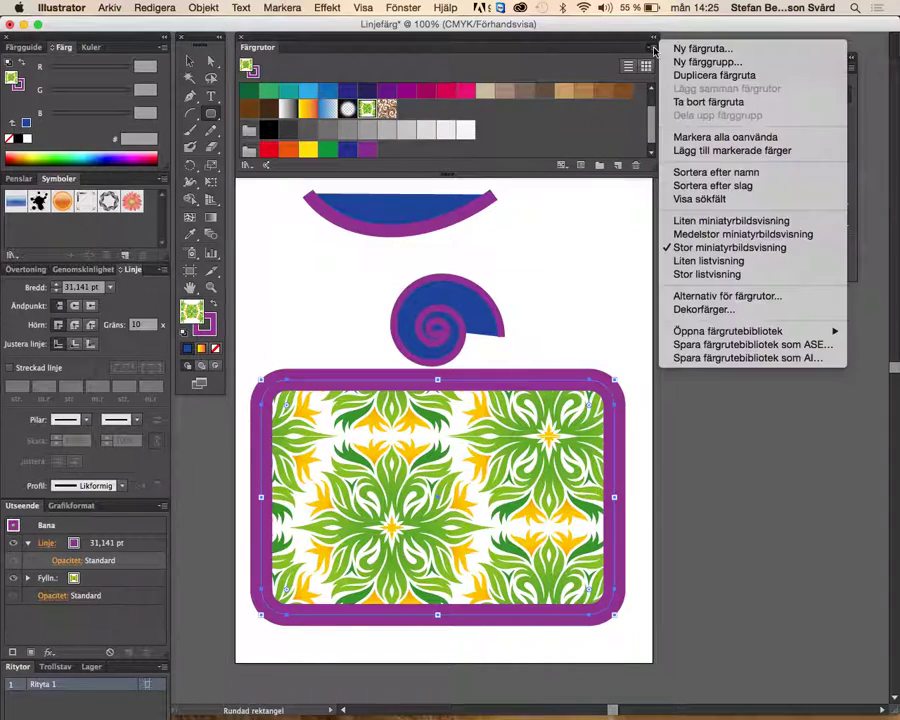
{"action": "left_click", "coordinate": [712, 234]}
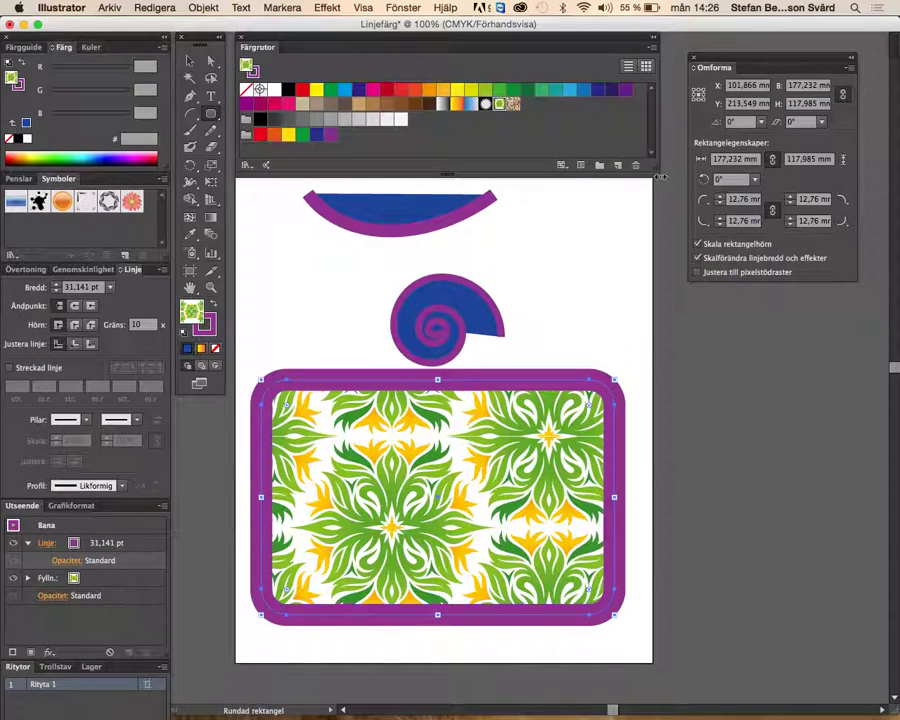
{"action": "left_click", "coordinate": [654, 50]}
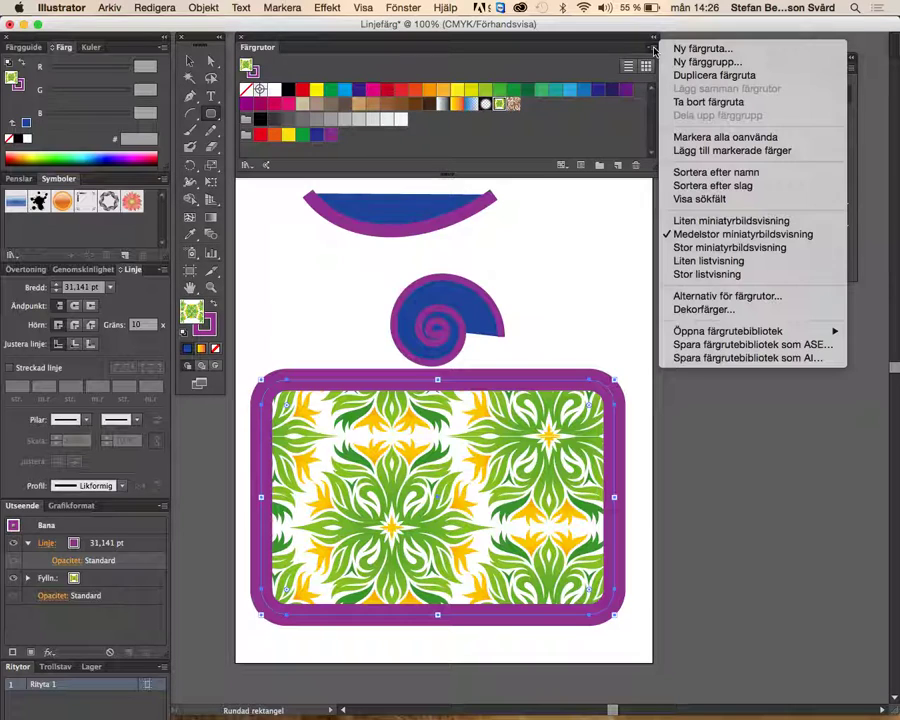
{"action": "left_click", "coordinate": [716, 221]}
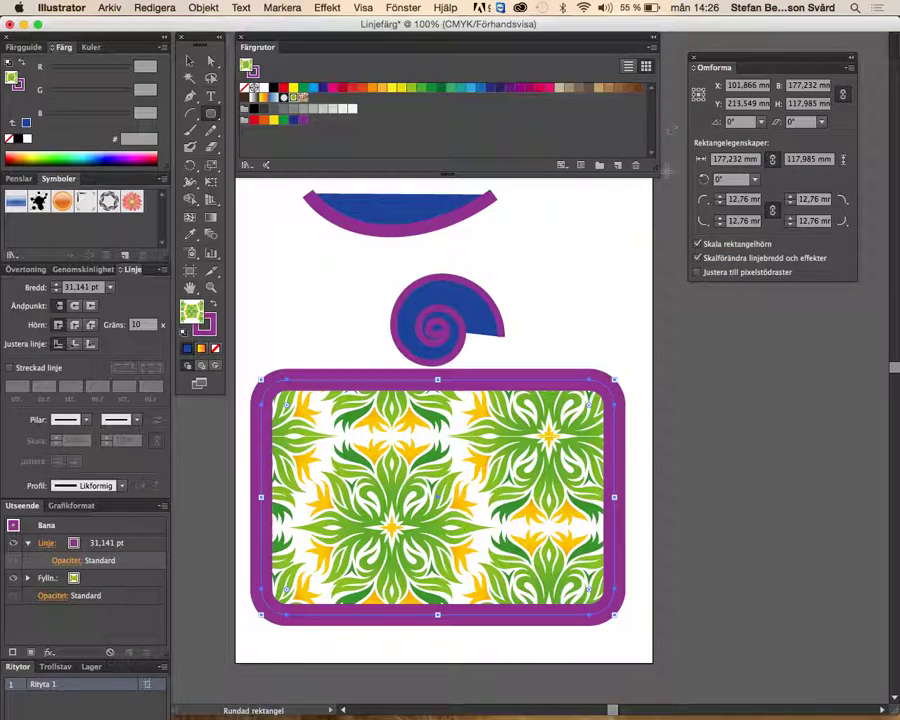
{"action": "mouse_move", "coordinate": [659, 172]}
{"action": "left_mouse_down"}
{"action": "mouse_move", "coordinate": [492, 167]}
{"action": "mouse_move", "coordinate": [424, 152]}
{"action": "left_mouse_up"}
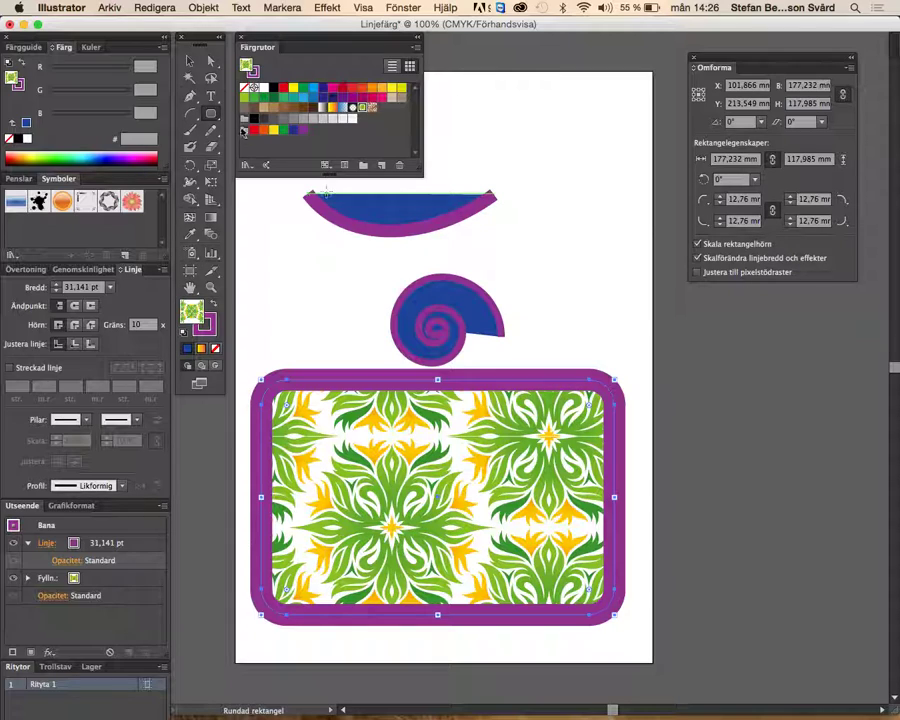
Switch to the Selection tool for picking whole objects
{"action": "left_click", "coordinate": [190, 61]}
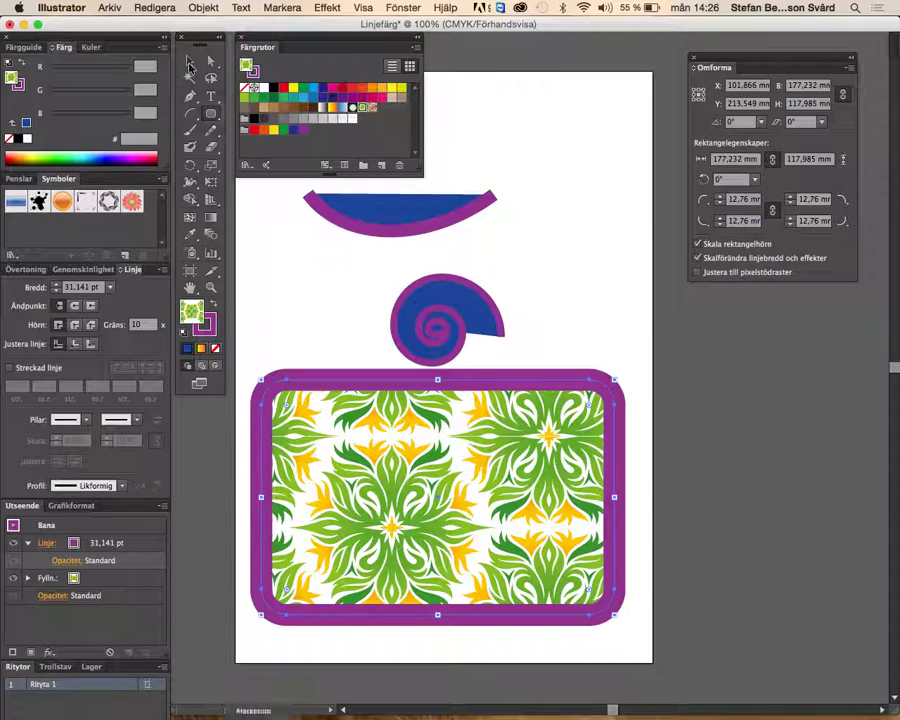
Eyedropper the rectangle's floral pattern fill and purple stroke onto the top arc, then deselect everything
{"action": "left_click", "coordinate": [404, 208]}
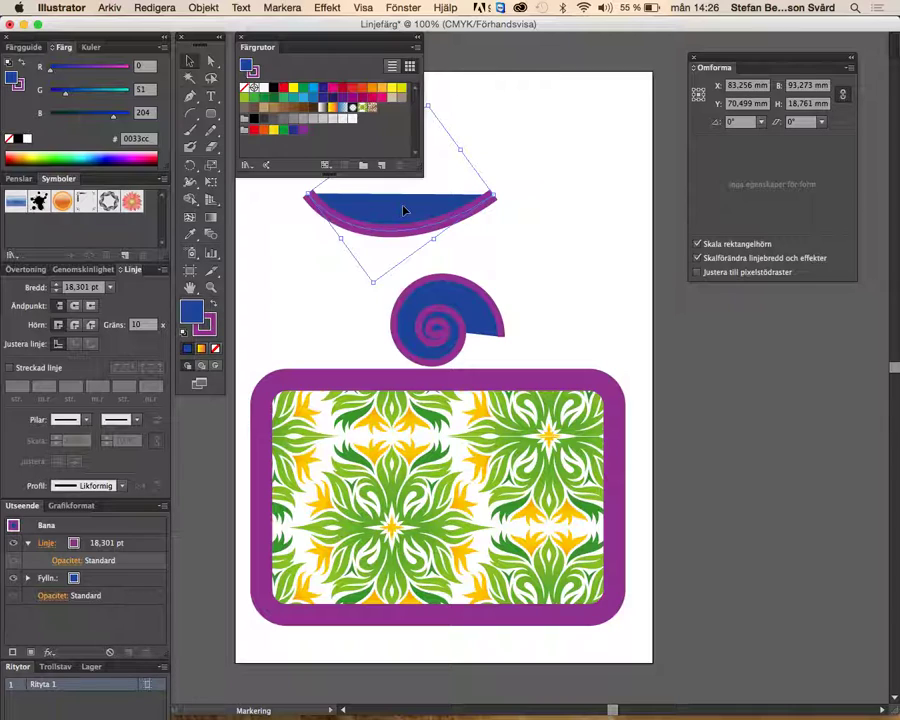
{"action": "left_click", "coordinate": [193, 235]}
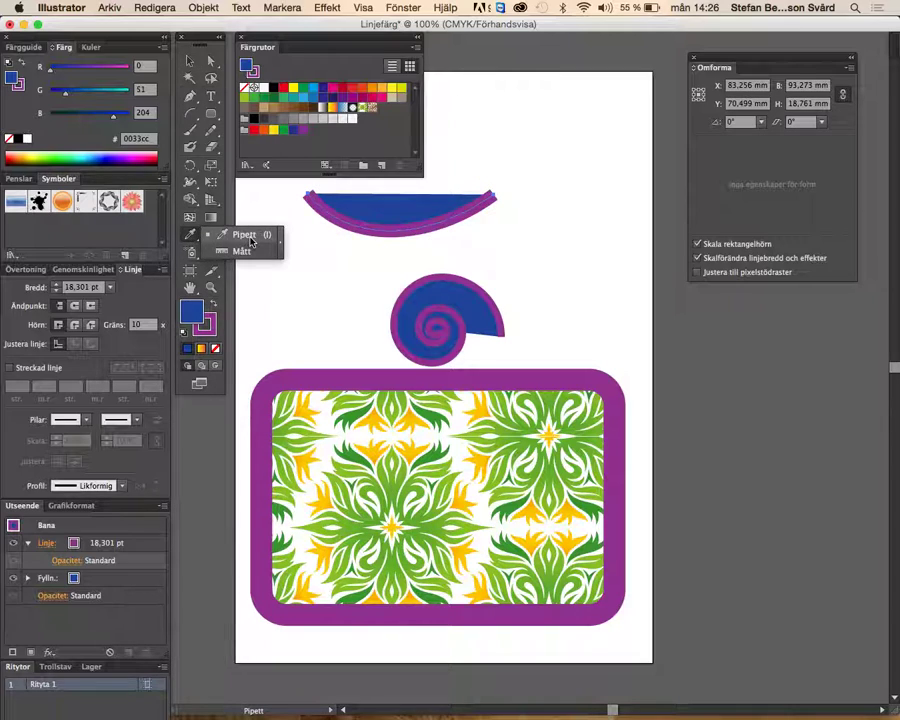
{"action": "left_click", "coordinate": [495, 470]}
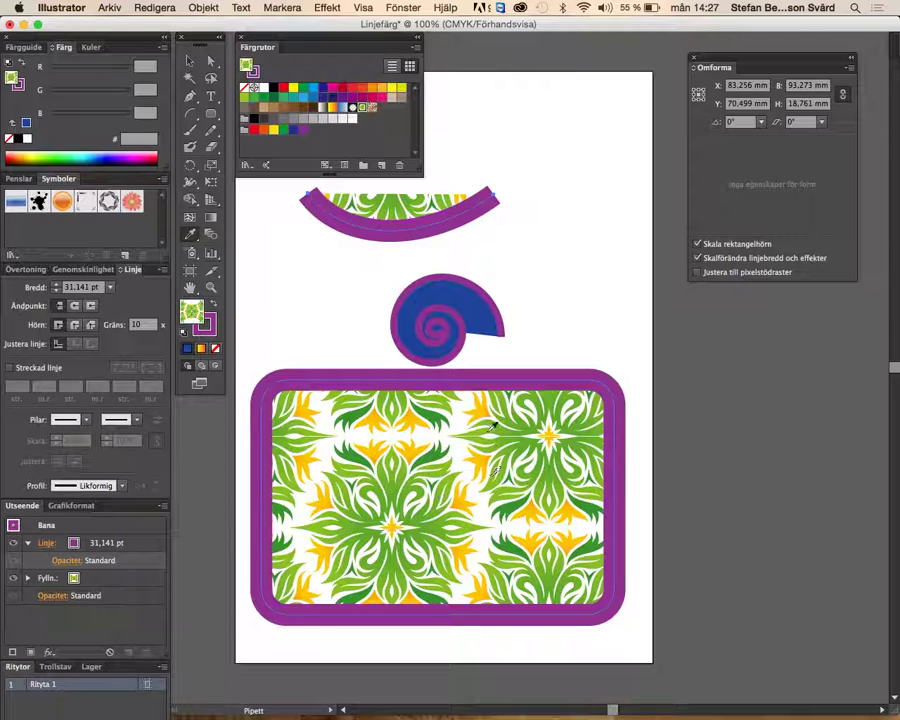
{"action": "left_click", "coordinate": [477, 305]}
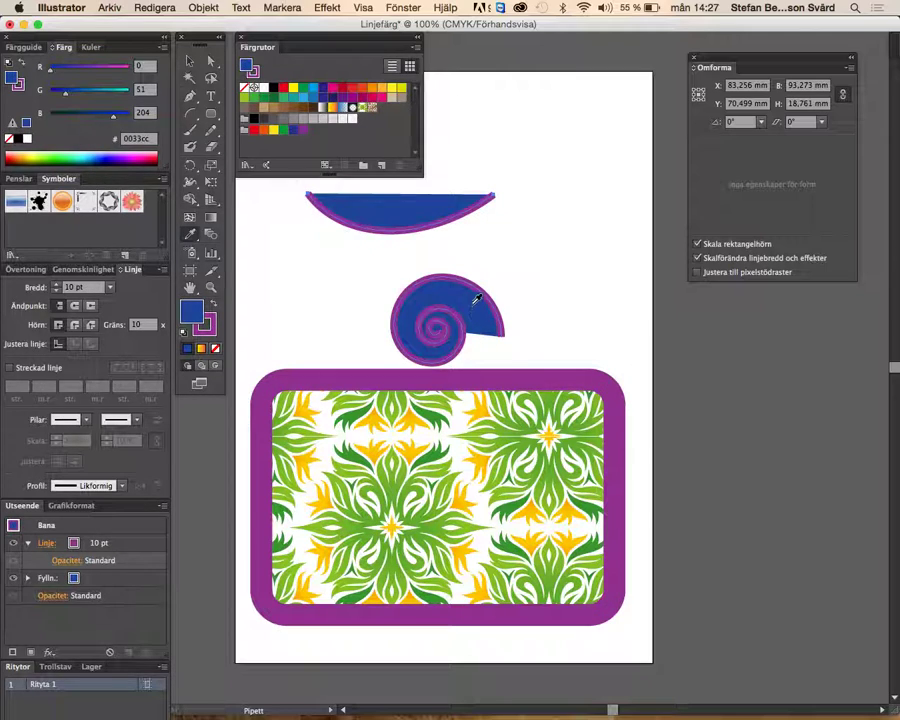
{"action": "left_click", "coordinate": [555, 371]}
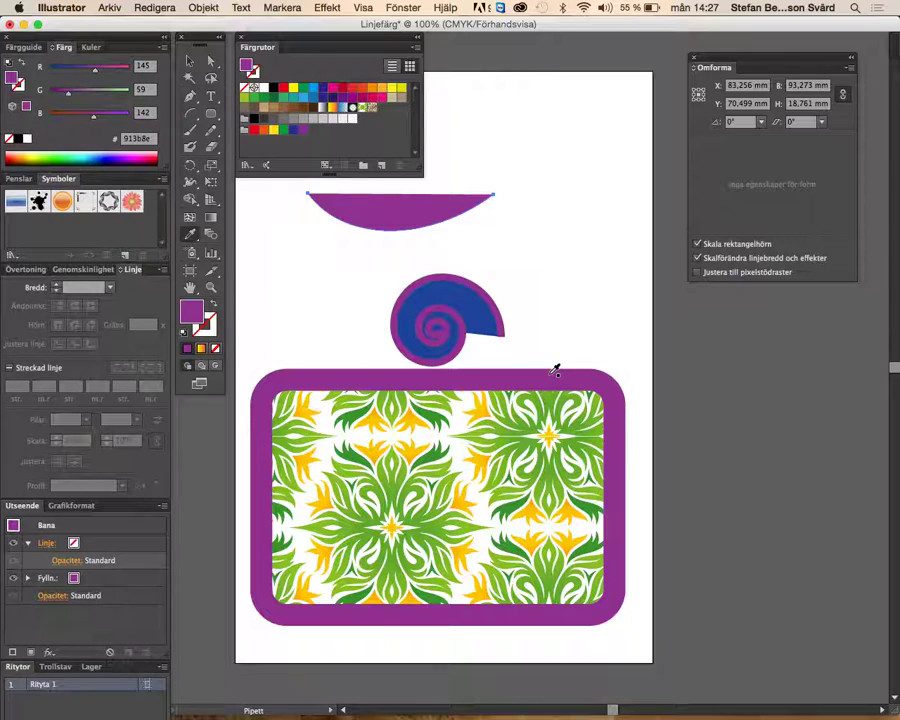
{"action": "left_click", "coordinate": [422, 460]}
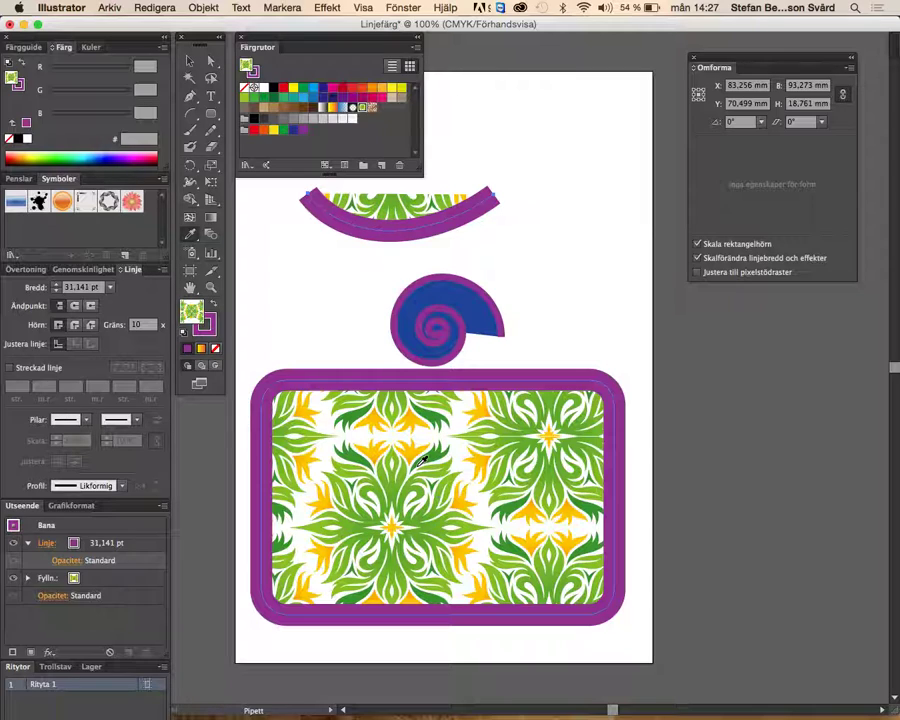
{"action": "key", "text": "super+shift+a"}
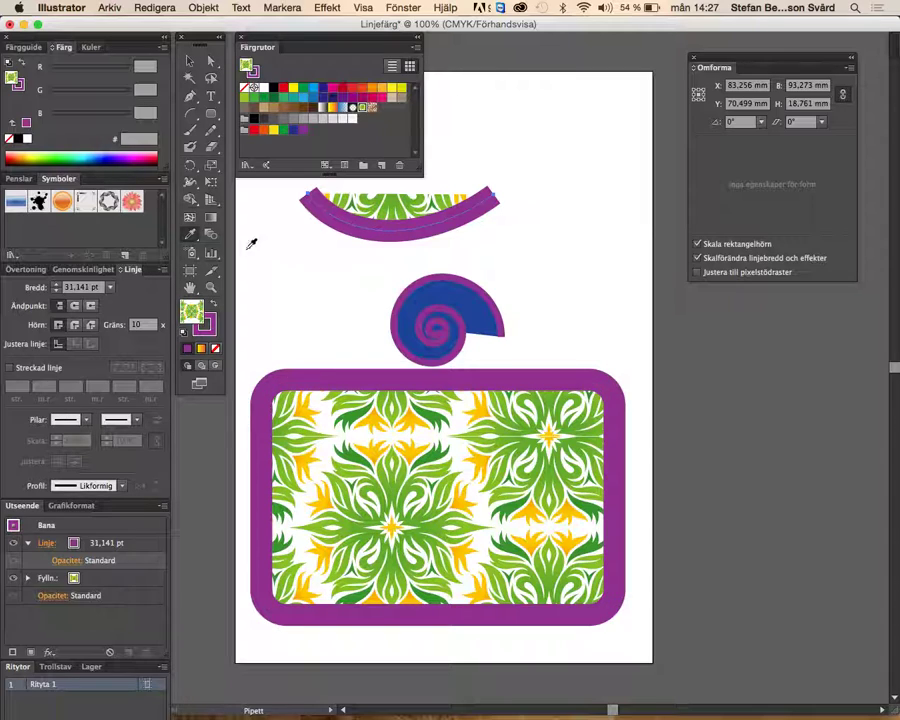
Tear off the Eyedropper tool group as a floating panel above the artboard and show Eyedropper options
{"action": "left_click", "coordinate": [192, 236]}
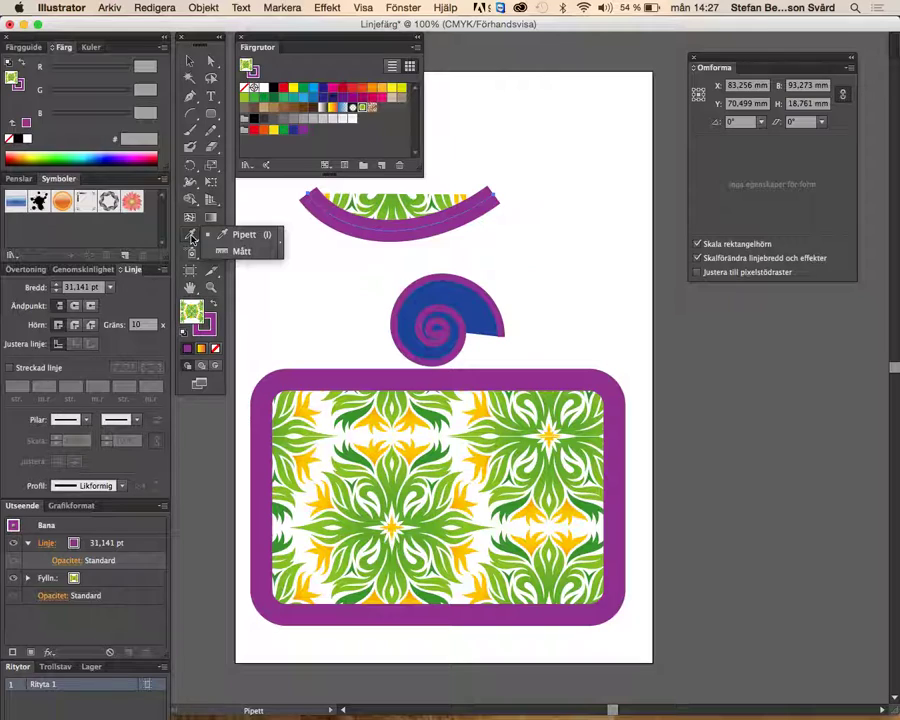
{"action": "left_click", "coordinate": [280, 242]}
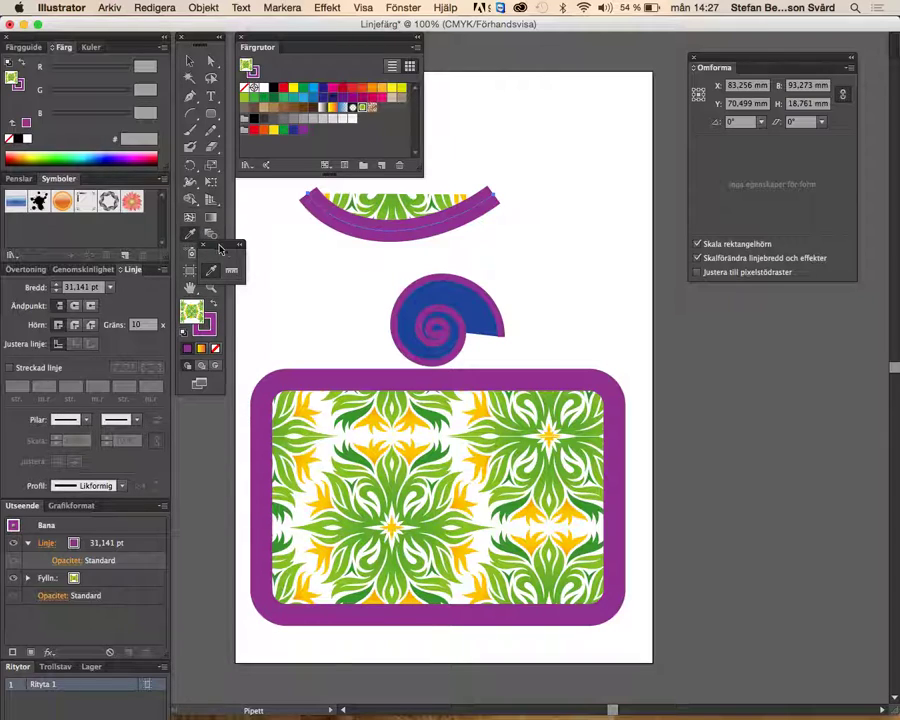
{"action": "left_click_drag", "start_coordinate": [228, 252], "coordinate": [483, 96]}
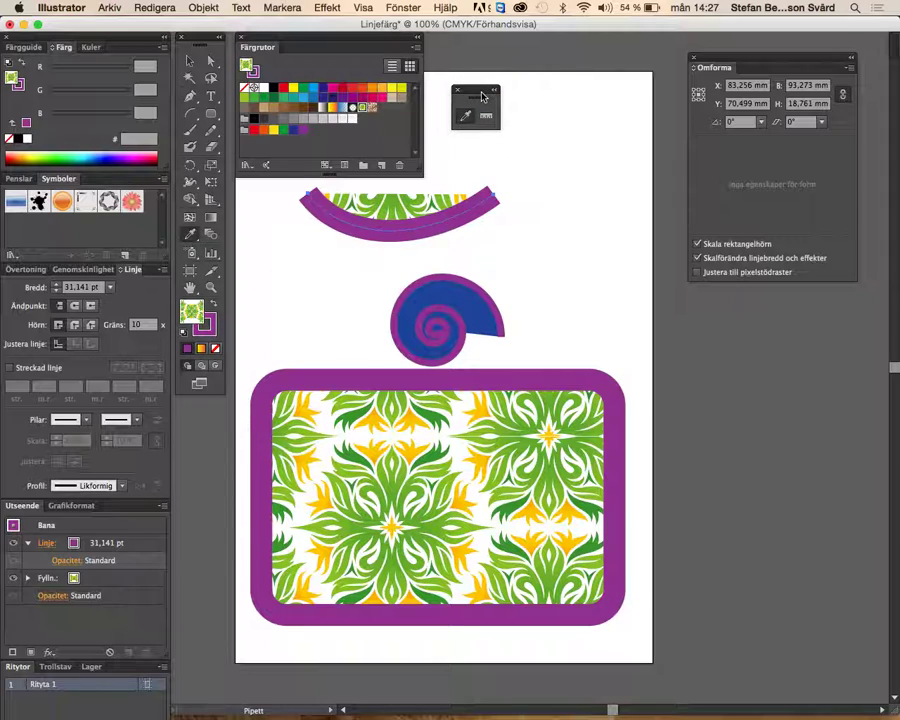
{"action": "double_click", "coordinate": [465, 118]}
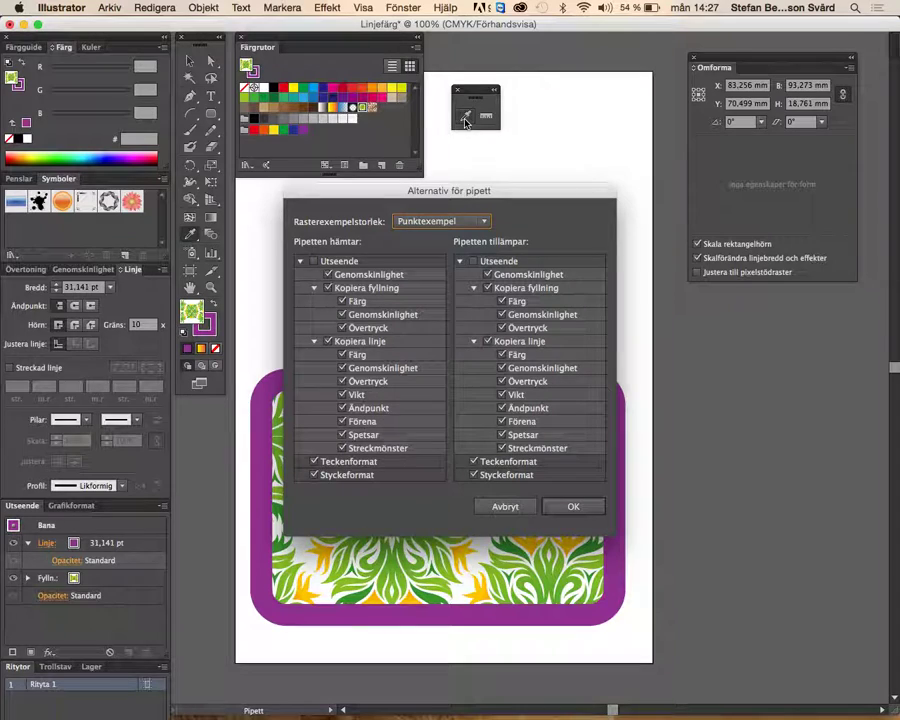
{"action": "mouse_move", "coordinate": [447, 192]}
{"action": "left_mouse_down"}
{"action": "mouse_move", "coordinate": [715, 290]}
{"action": "mouse_move", "coordinate": [711, 316]}
{"action": "mouse_move", "coordinate": [715, 298]}
{"action": "left_mouse_up"}
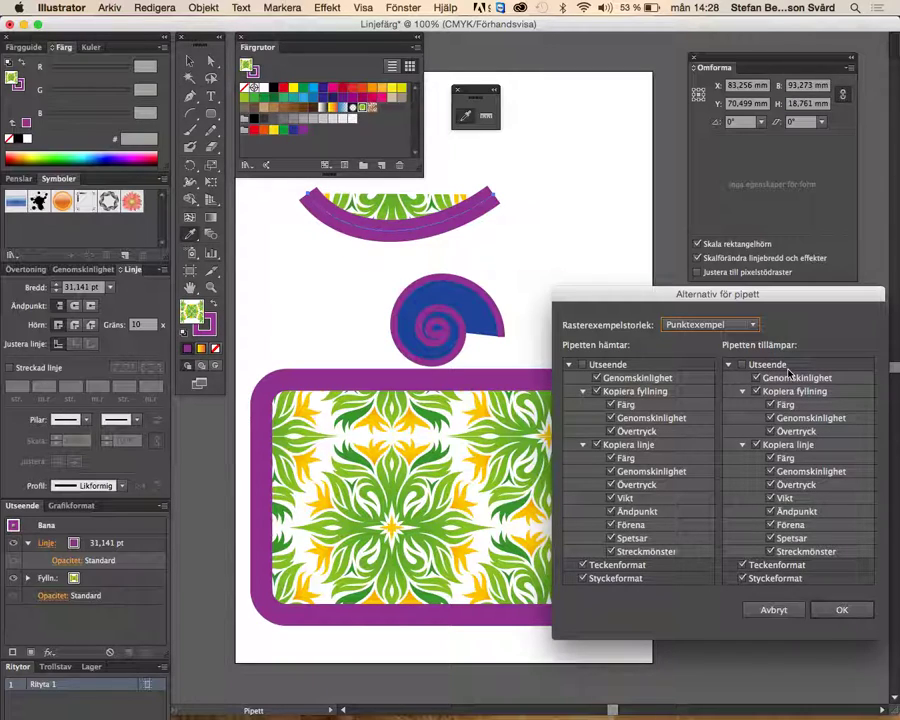
{"action": "left_click", "coordinate": [843, 610]}
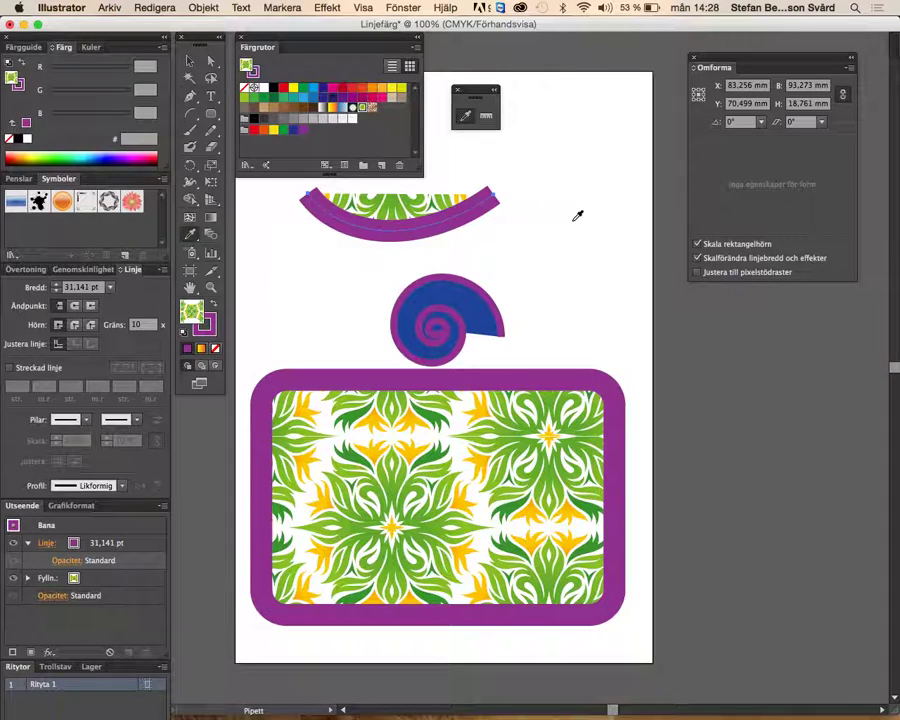
{"action": "left_click", "coordinate": [466, 298]}
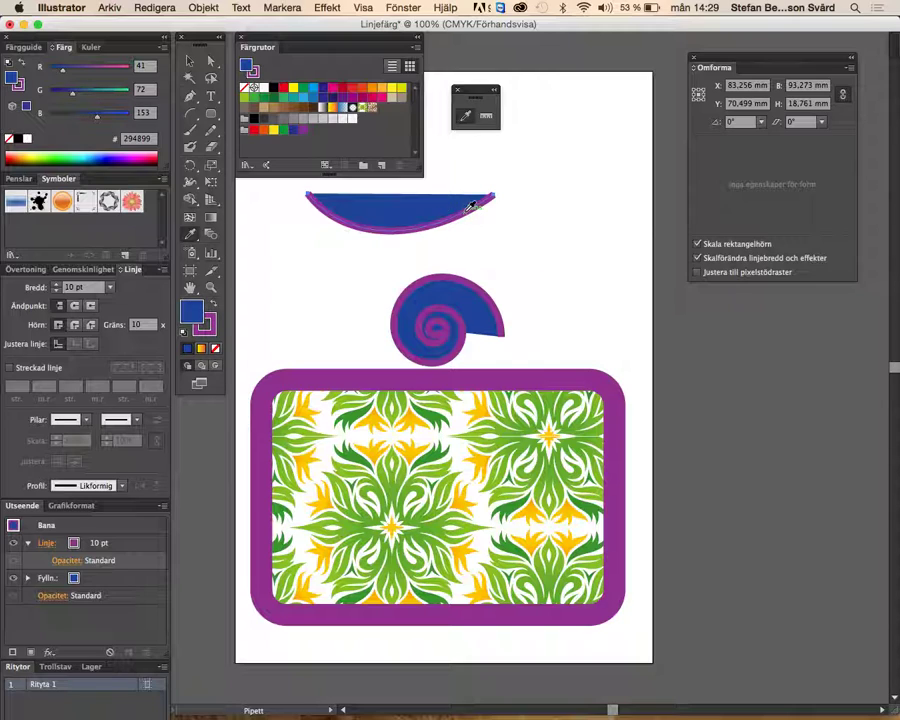
{"action": "left_click", "coordinate": [546, 436]}
{"action": "left_click", "coordinate": [510, 425]}
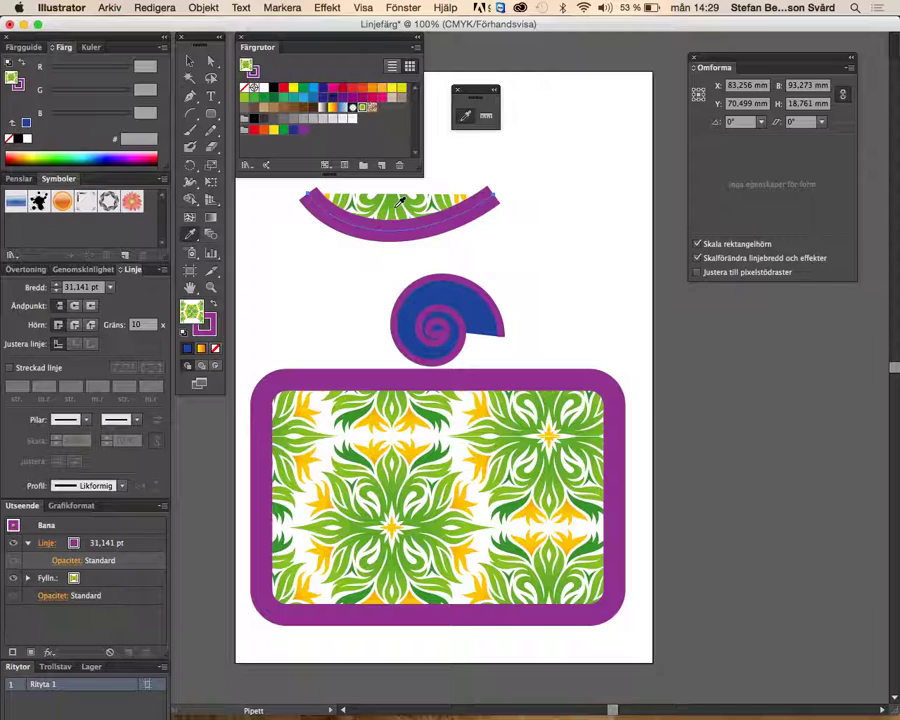
{"action": "left_click", "coordinate": [112, 8]}
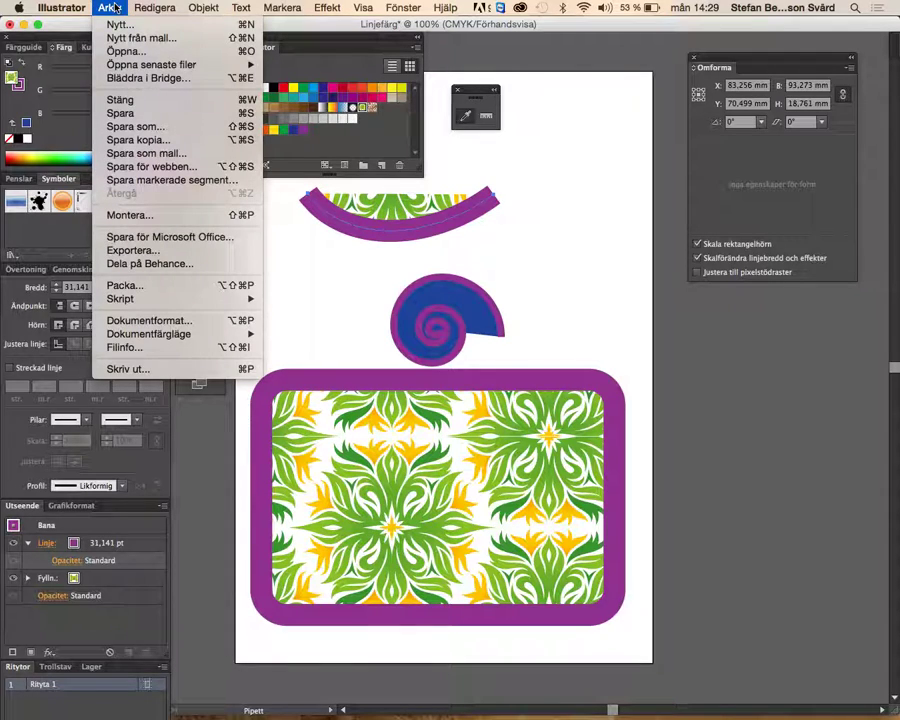
Switch to QuickTime Player and quit it to end the recording
{"action": "key", "text": "super+Tab"}
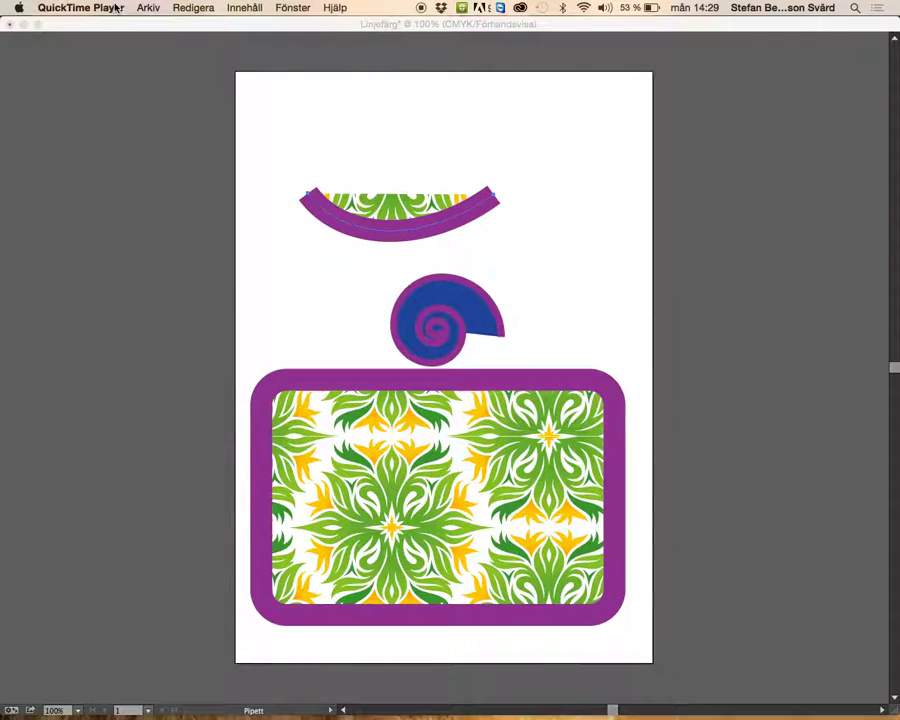
{"action": "left_click", "coordinate": [148, 8]}
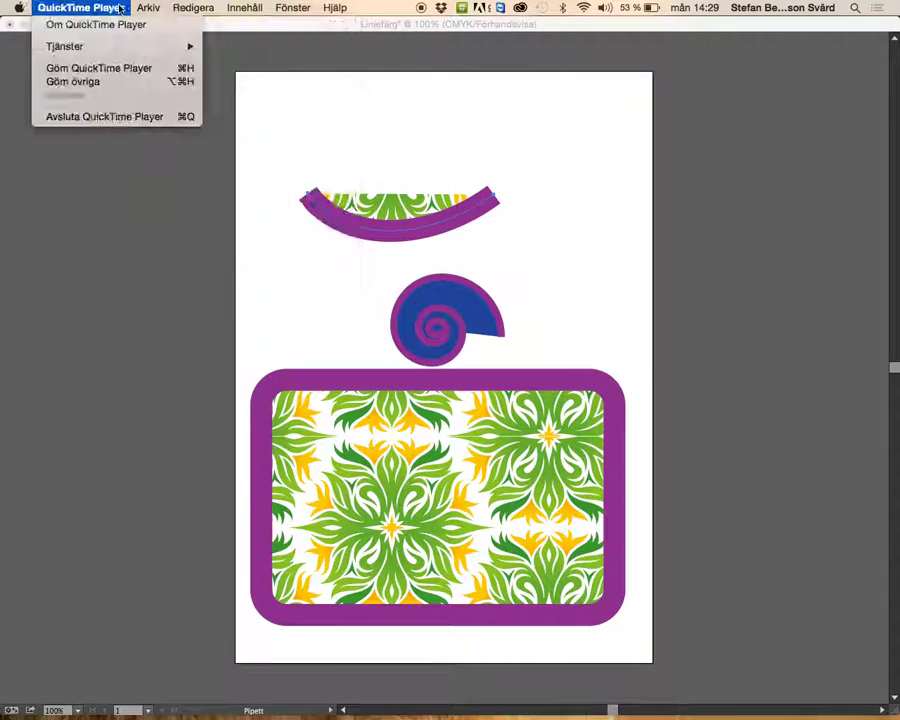
{"action": "left_click", "coordinate": [76, 118]}
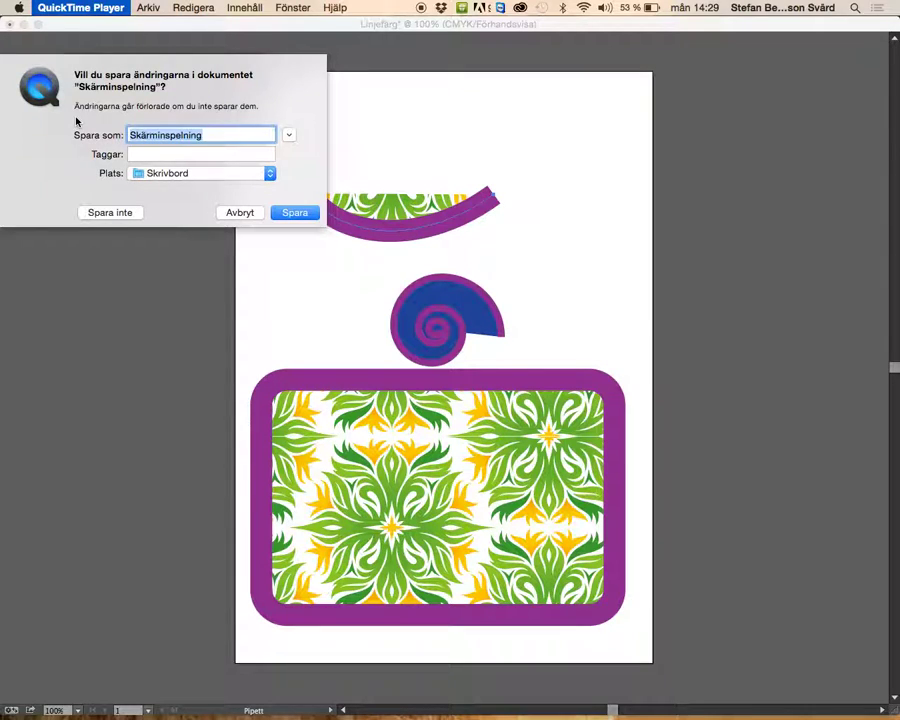
Name the screen recording 'Illustrator Linjer fyllninga och färger' on the Desktop, lowercasing 'och'
{"action": "type", "text": "Illustrator Linjer"}
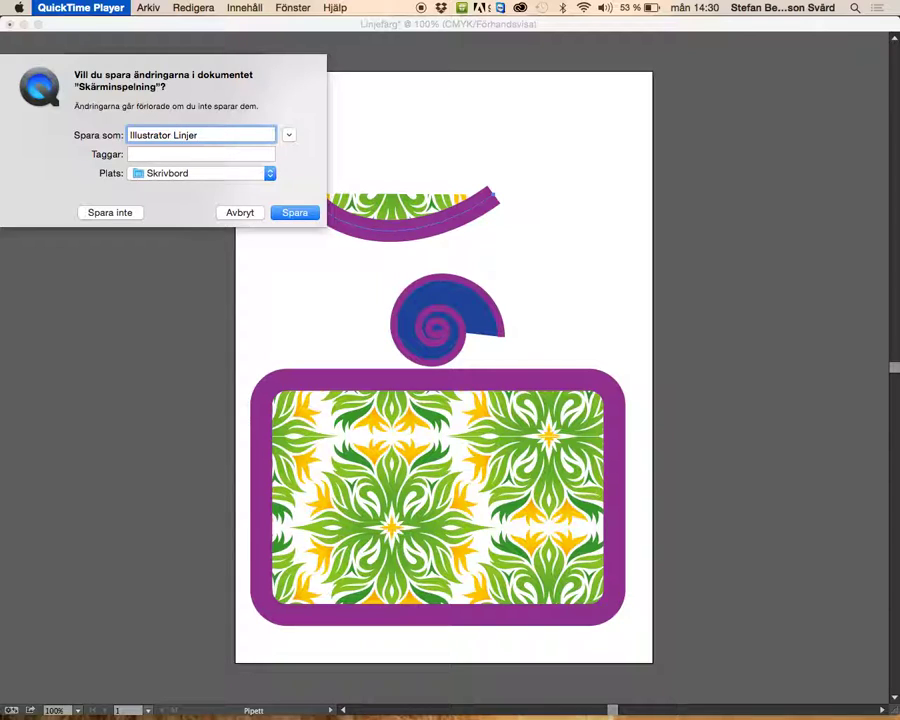
{"action": "type", "text": " Och färger"}
{"action": "left_click", "coordinate": [204, 135]}
{"action": "key", "text": "BackSpace"}
{"action": "type", "text": "o"}
{"action": "type", "text": "fyllningar och färg"}
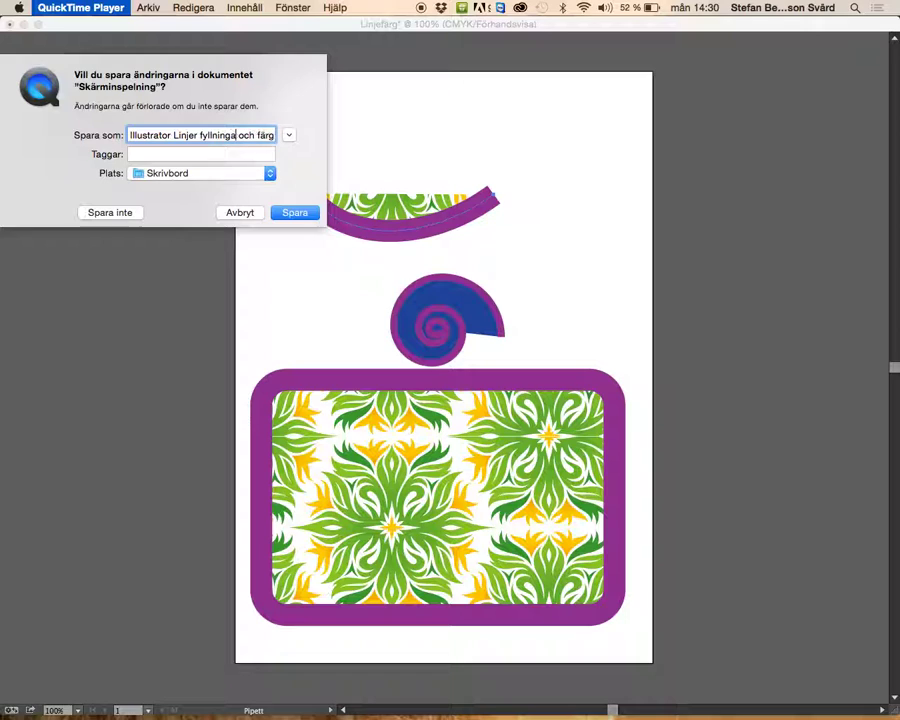